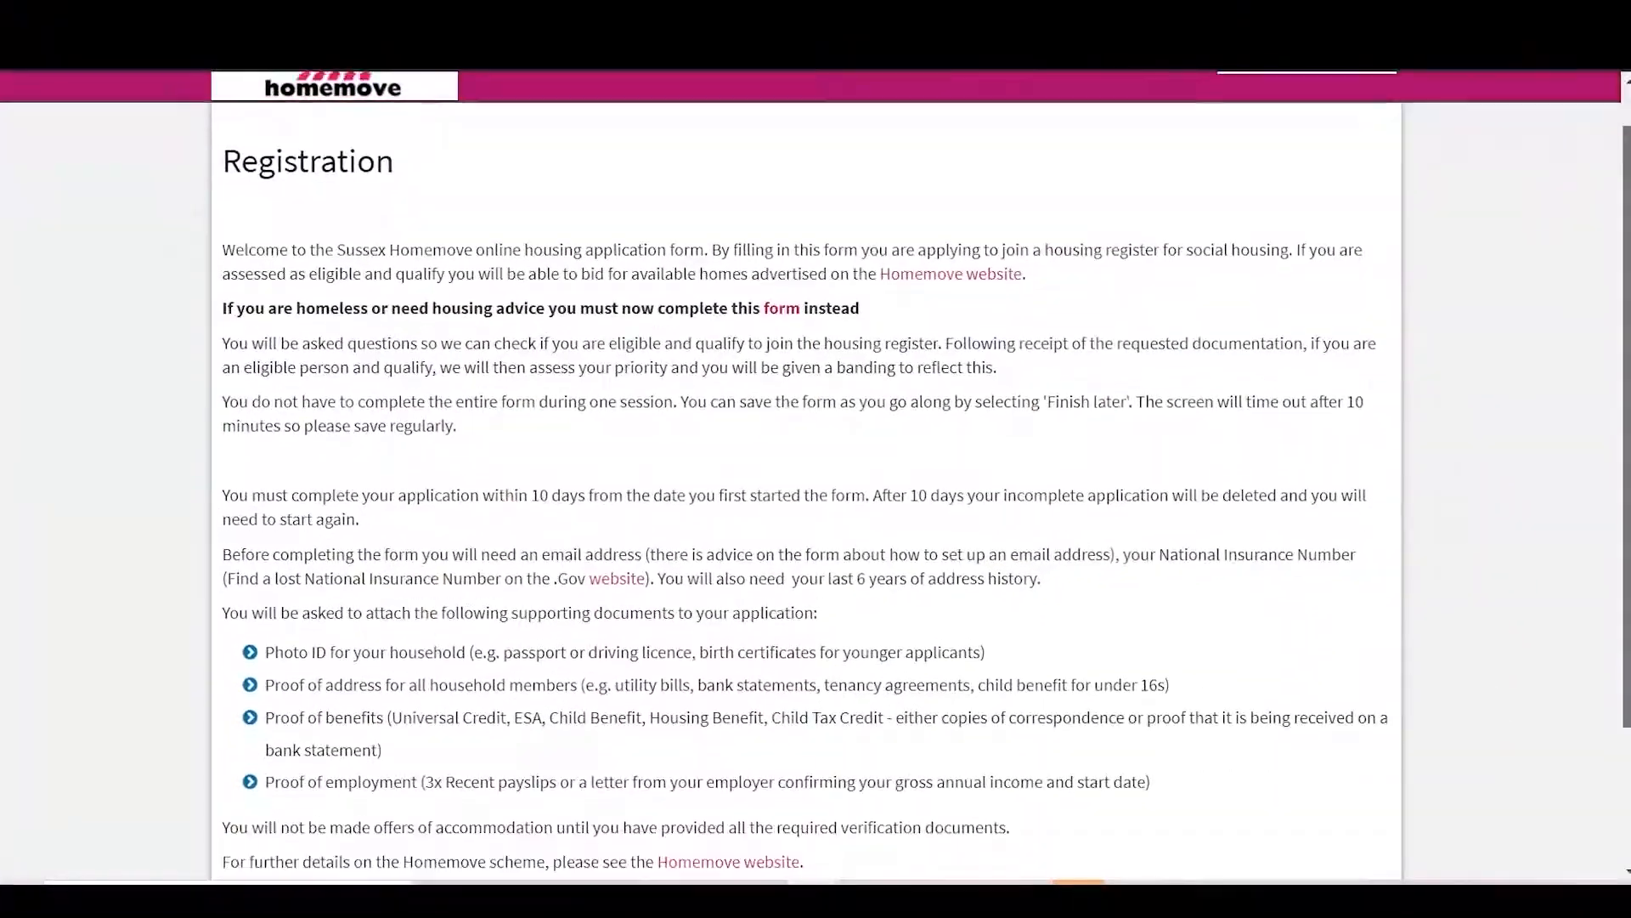
# Step: Scroll through the registration introduction covering the 10-day deadline and required documents
pyautogui.scroll(-2, 806, 476)
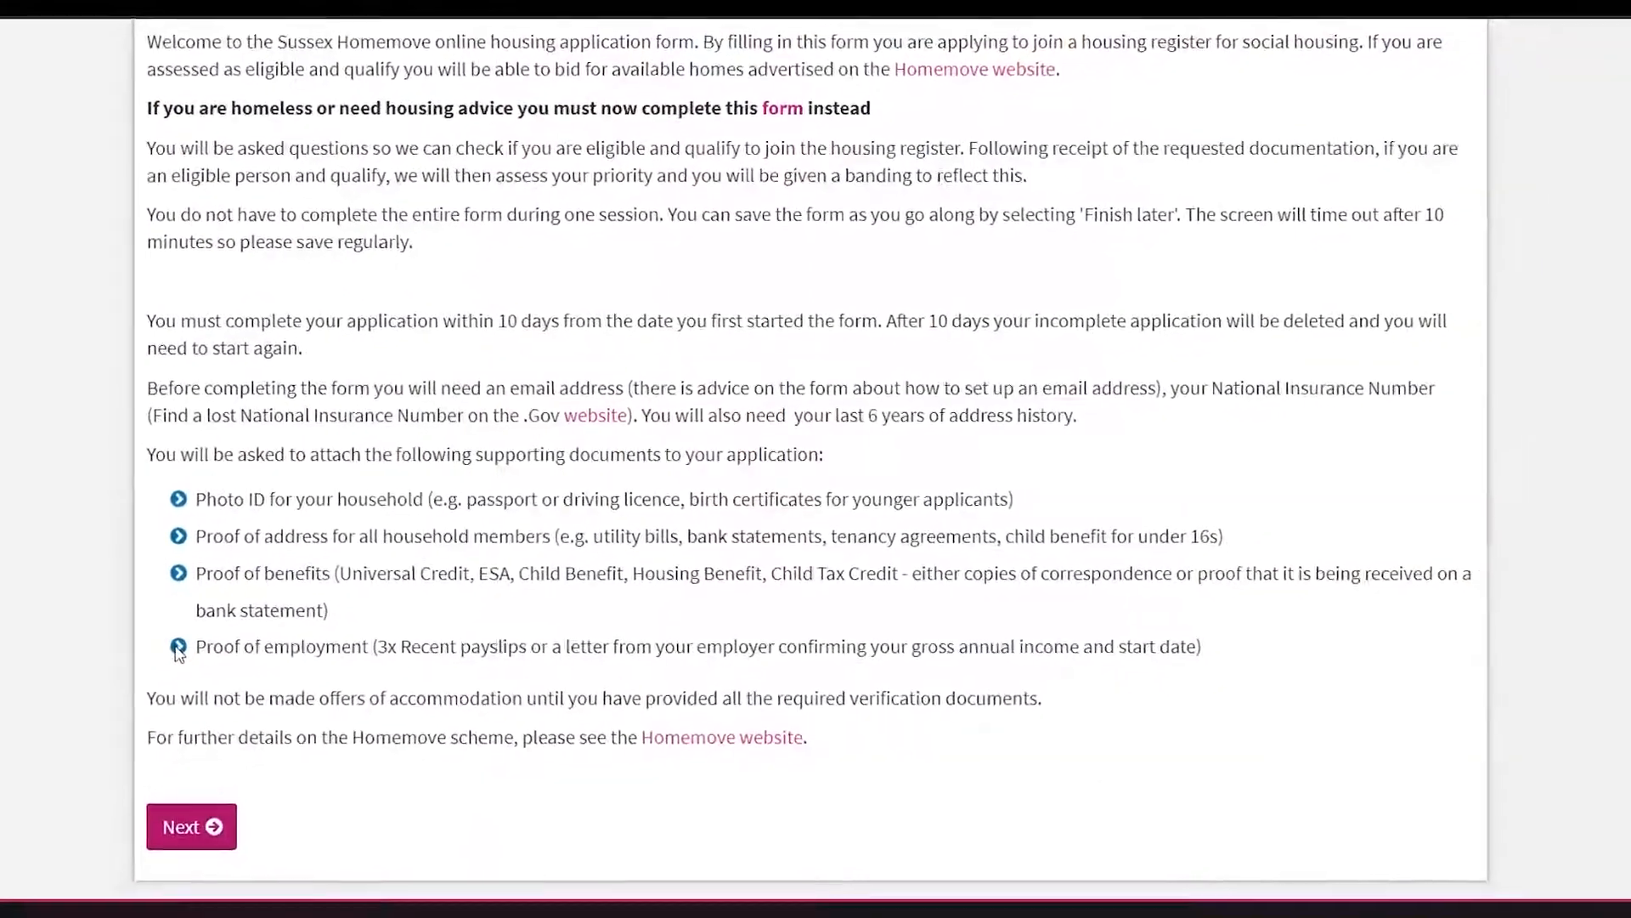
# Step: Choose Brighton and Hove City Council as the borough to apply to
pyautogui.click(243, 797)
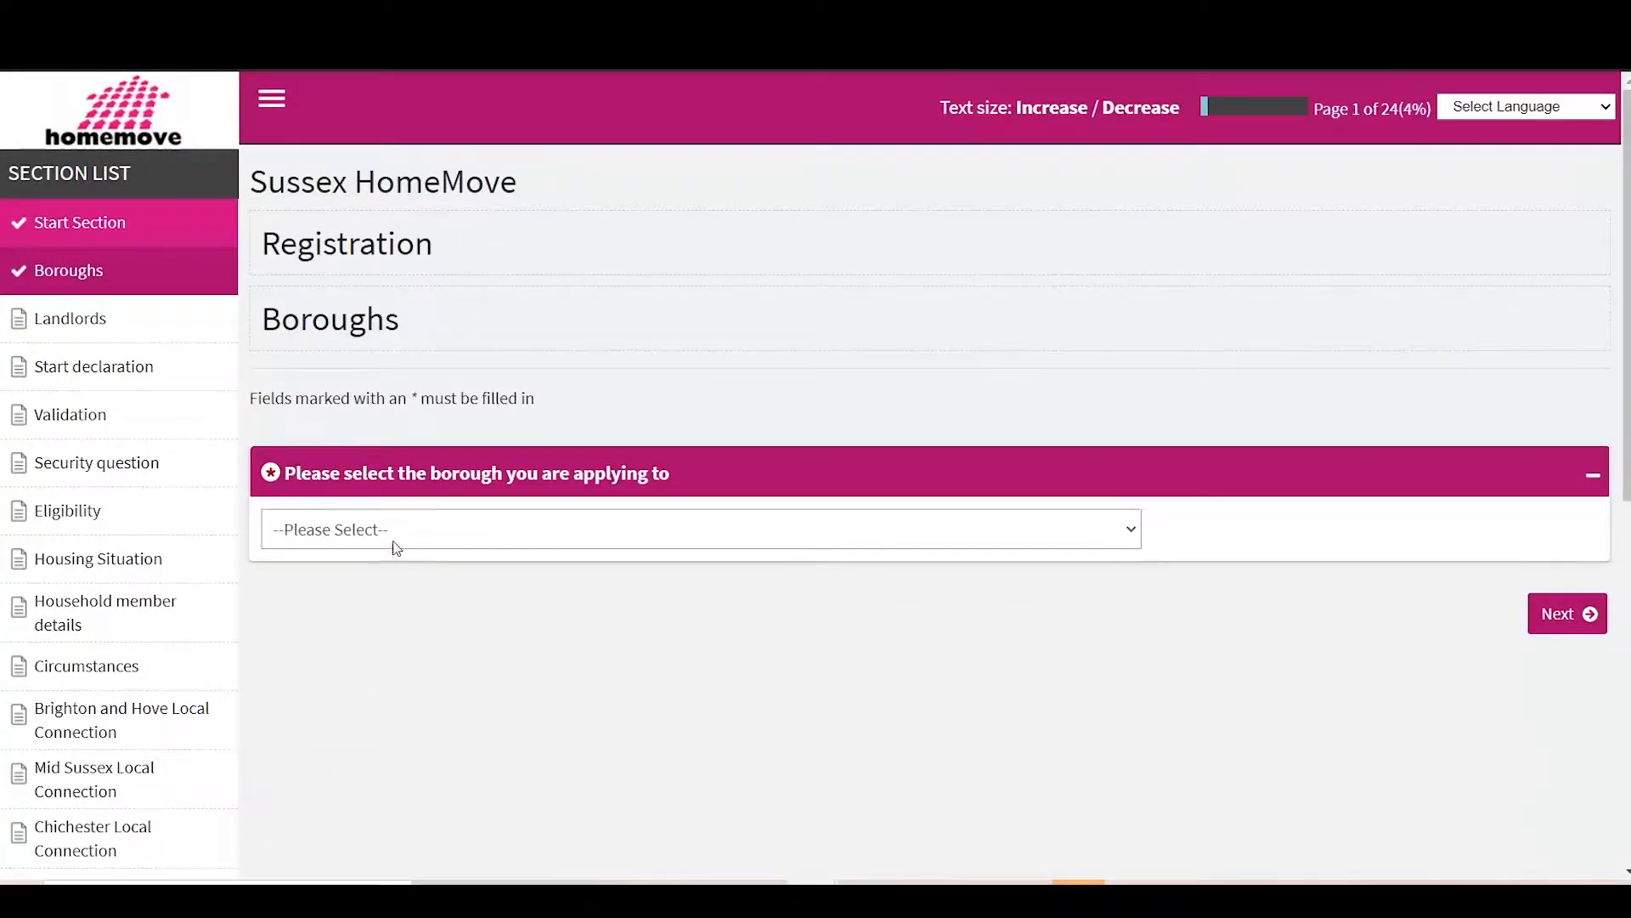
pyautogui.click(395, 537)
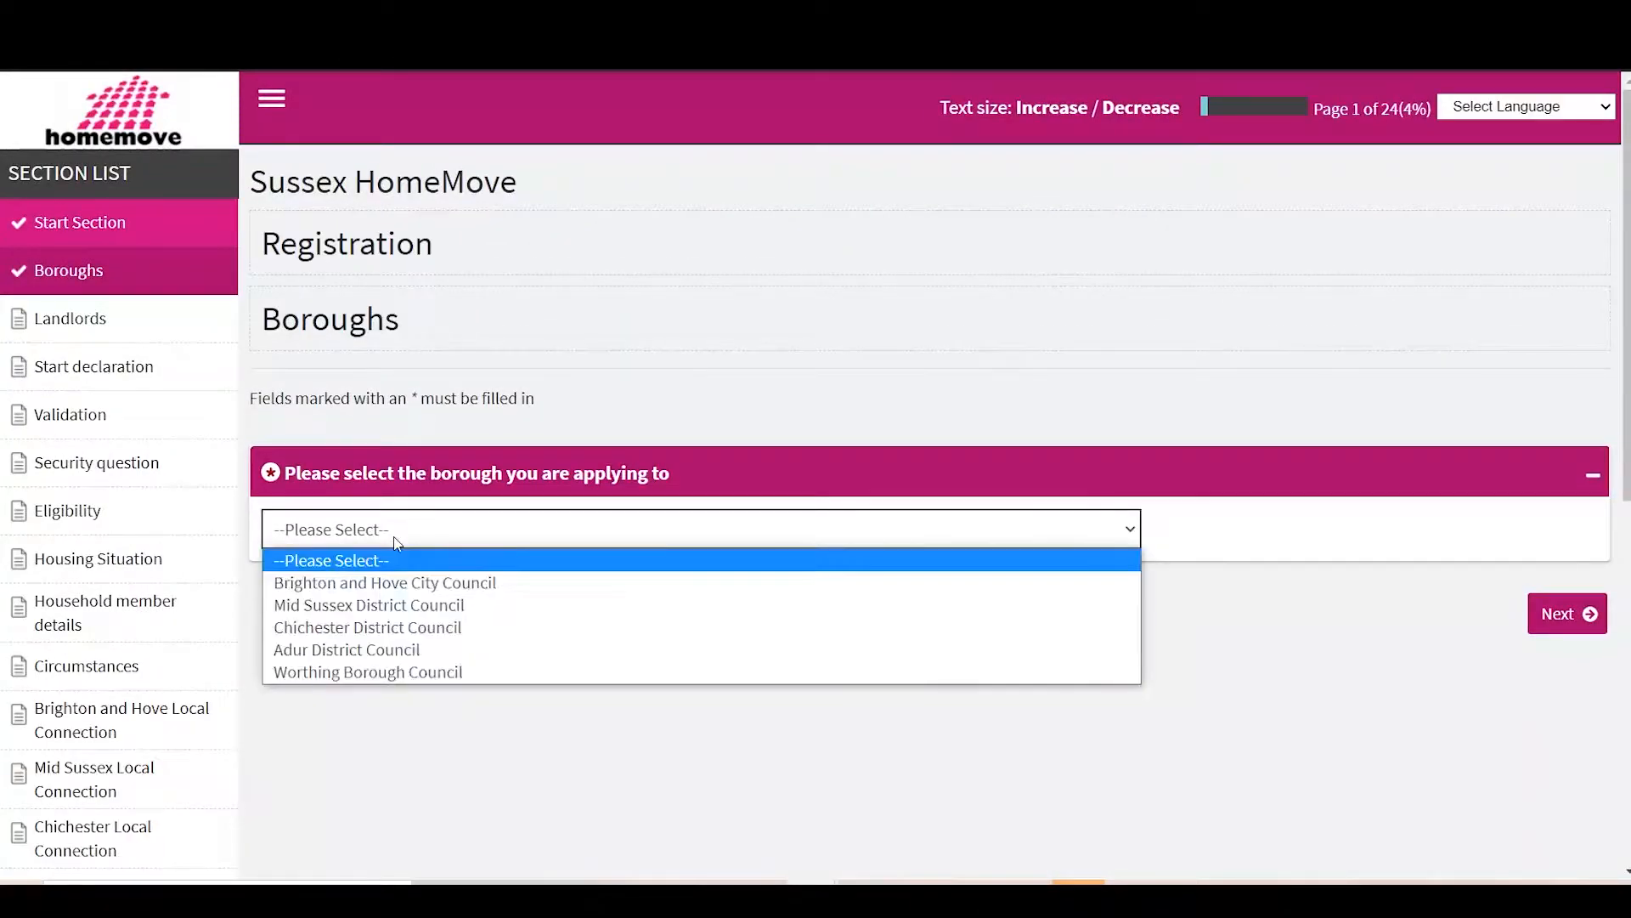
pyautogui.click(400, 653)
pyautogui.click(1568, 636)
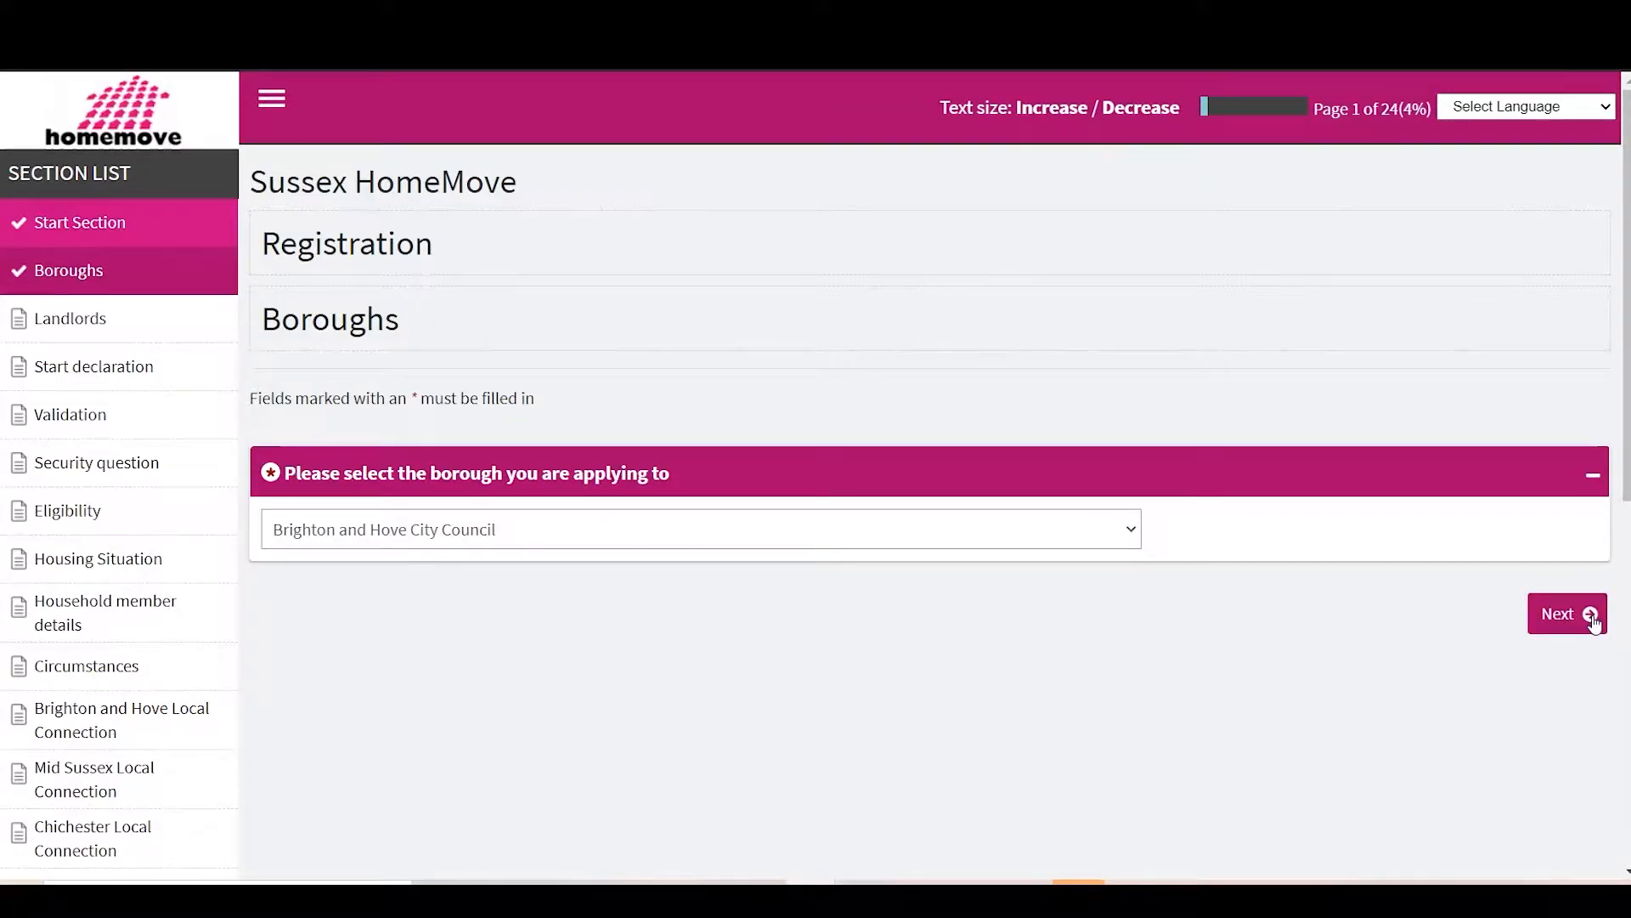
pyautogui.click(1591, 625)
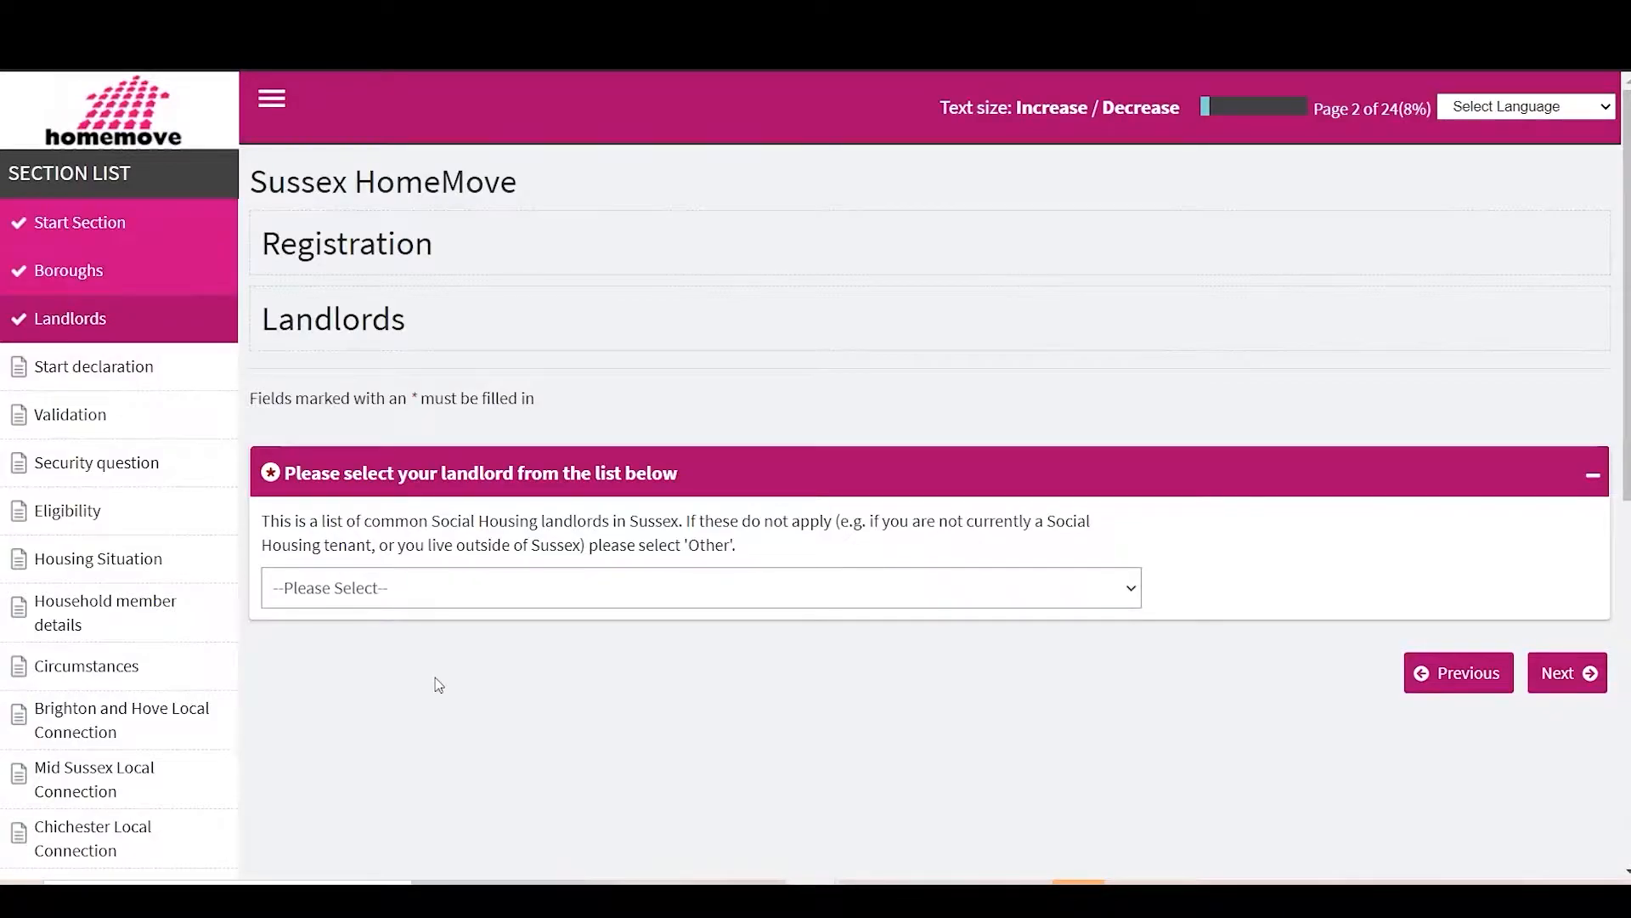
# Step: Set the current landlord to Other
pyautogui.click(562, 595)
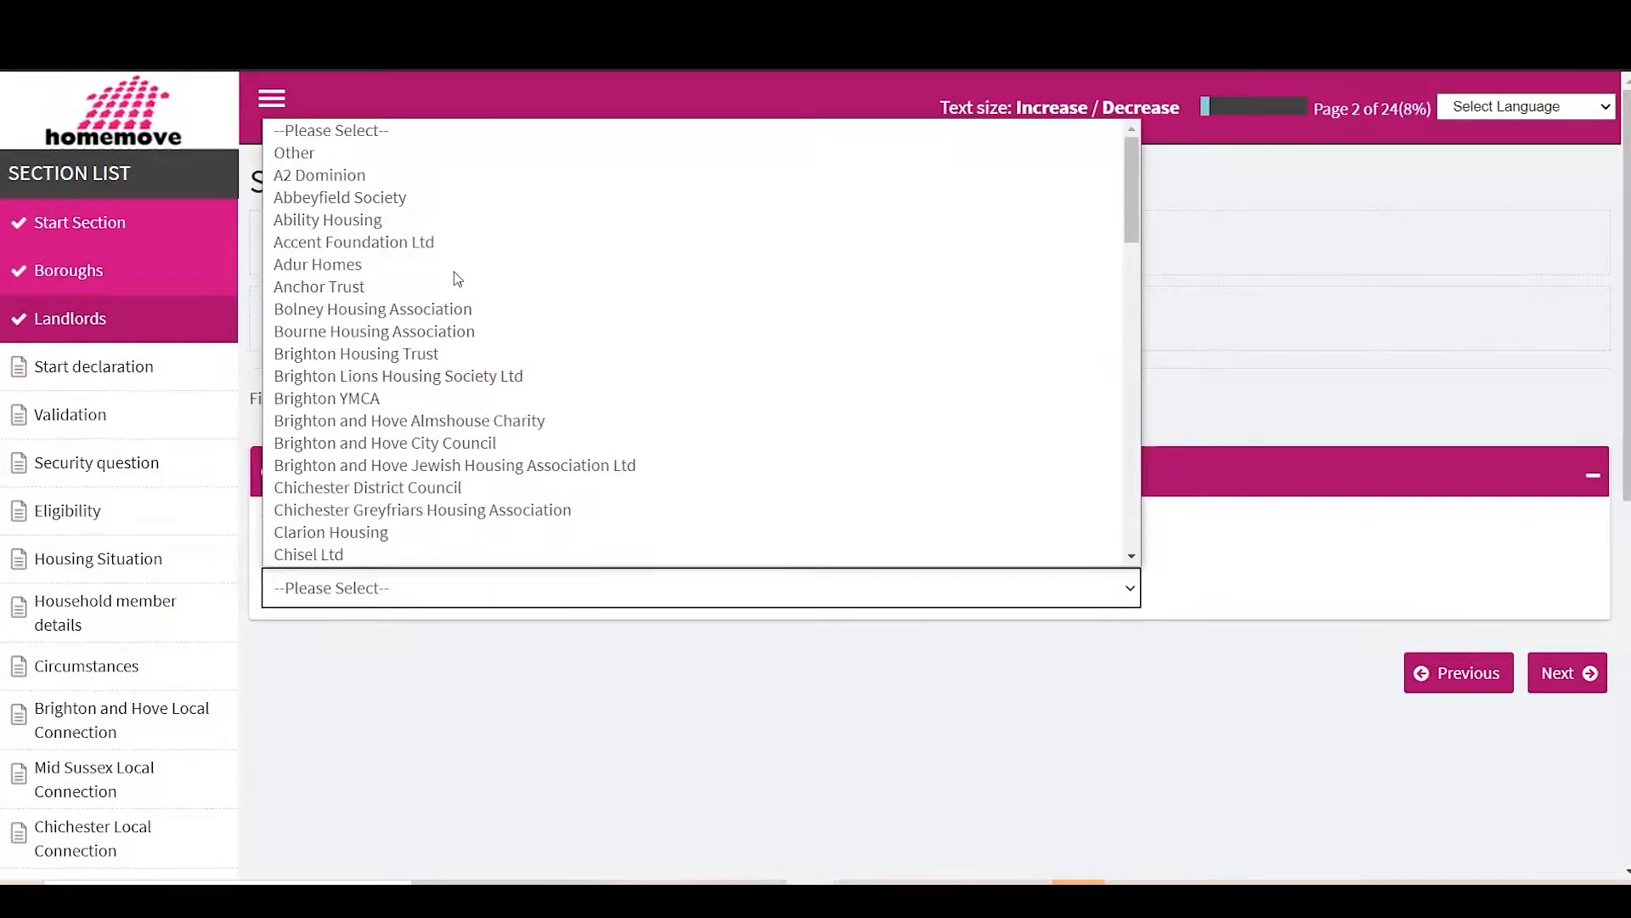
pyautogui.click(417, 155)
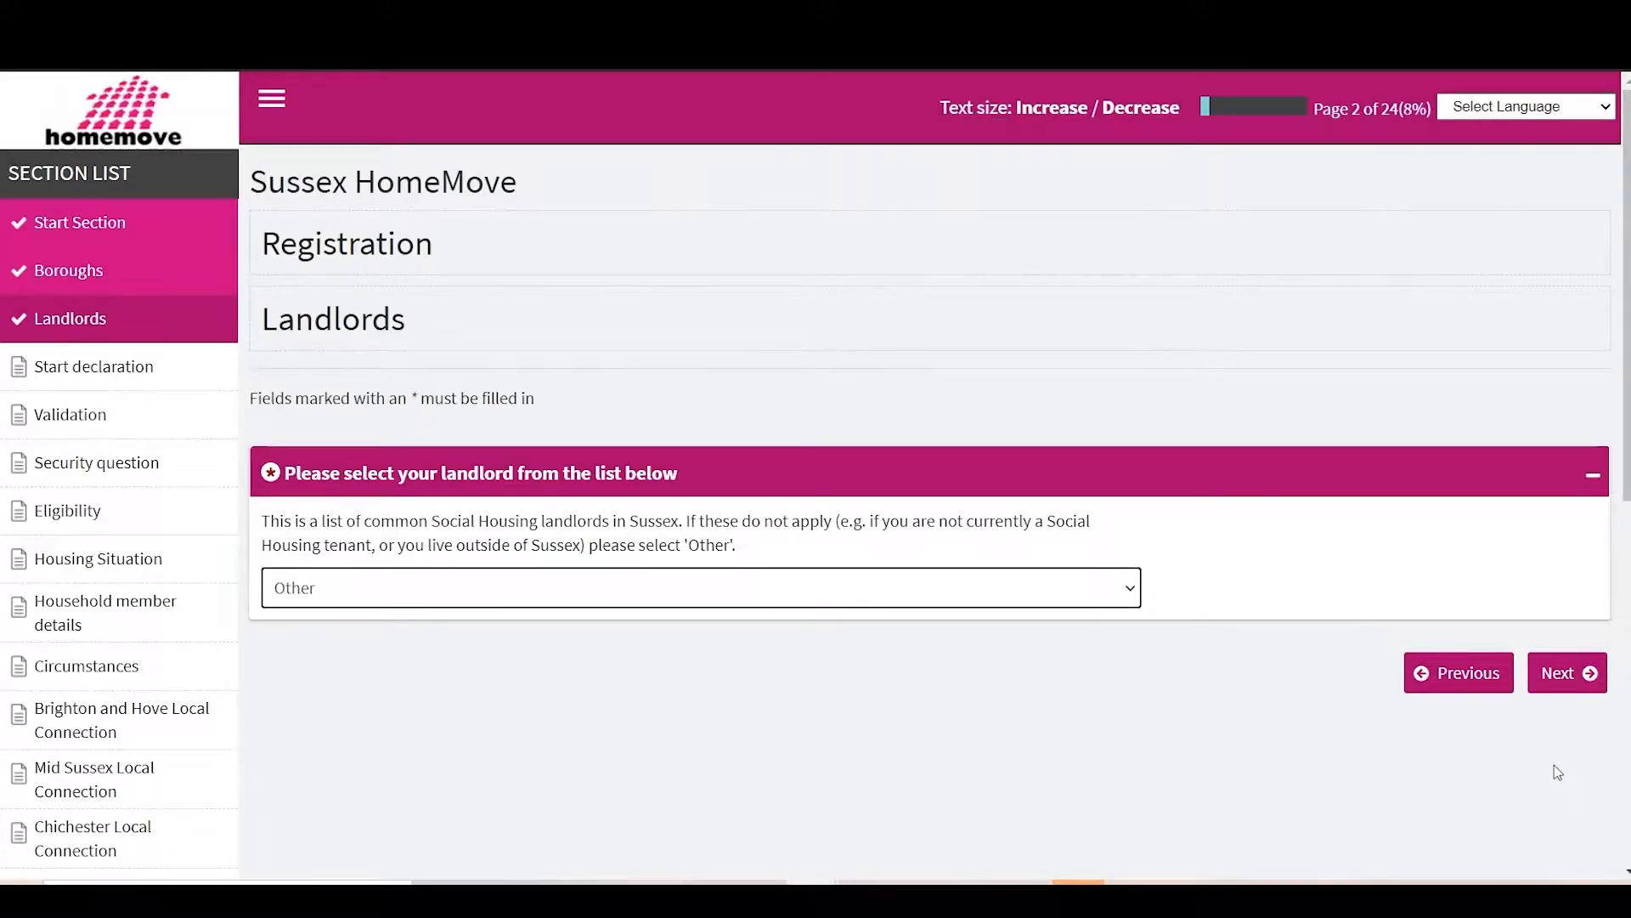
pyautogui.click(1579, 673)
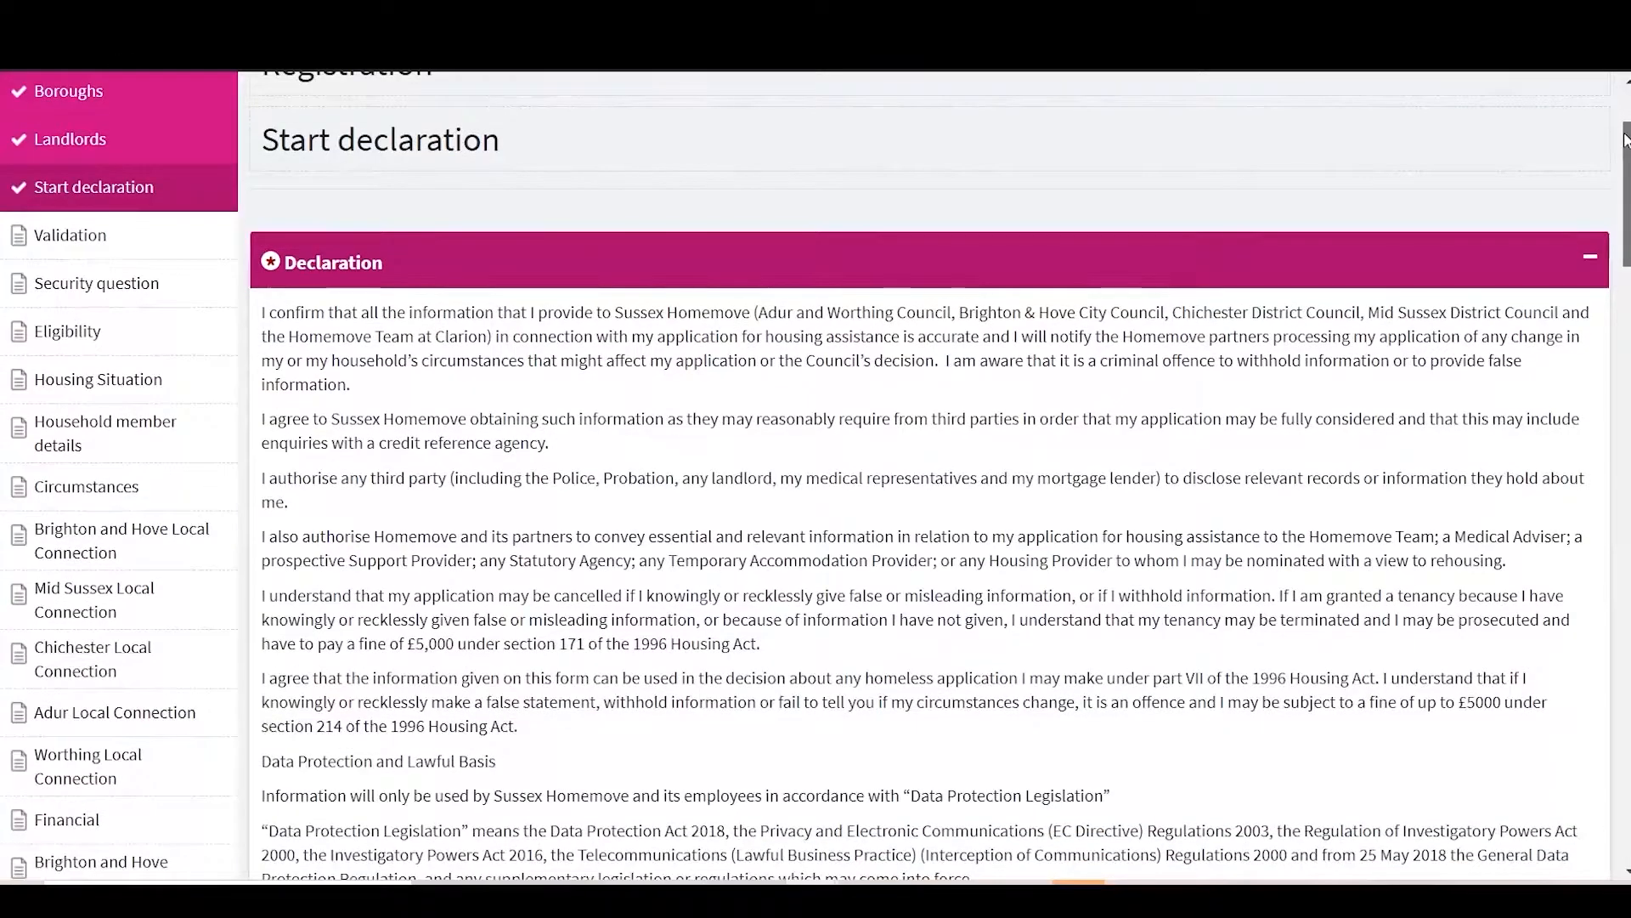
# Step: Agree to the declaration and privacy notice and continue to Validation
pyautogui.scroll(-4, 1625, 139)
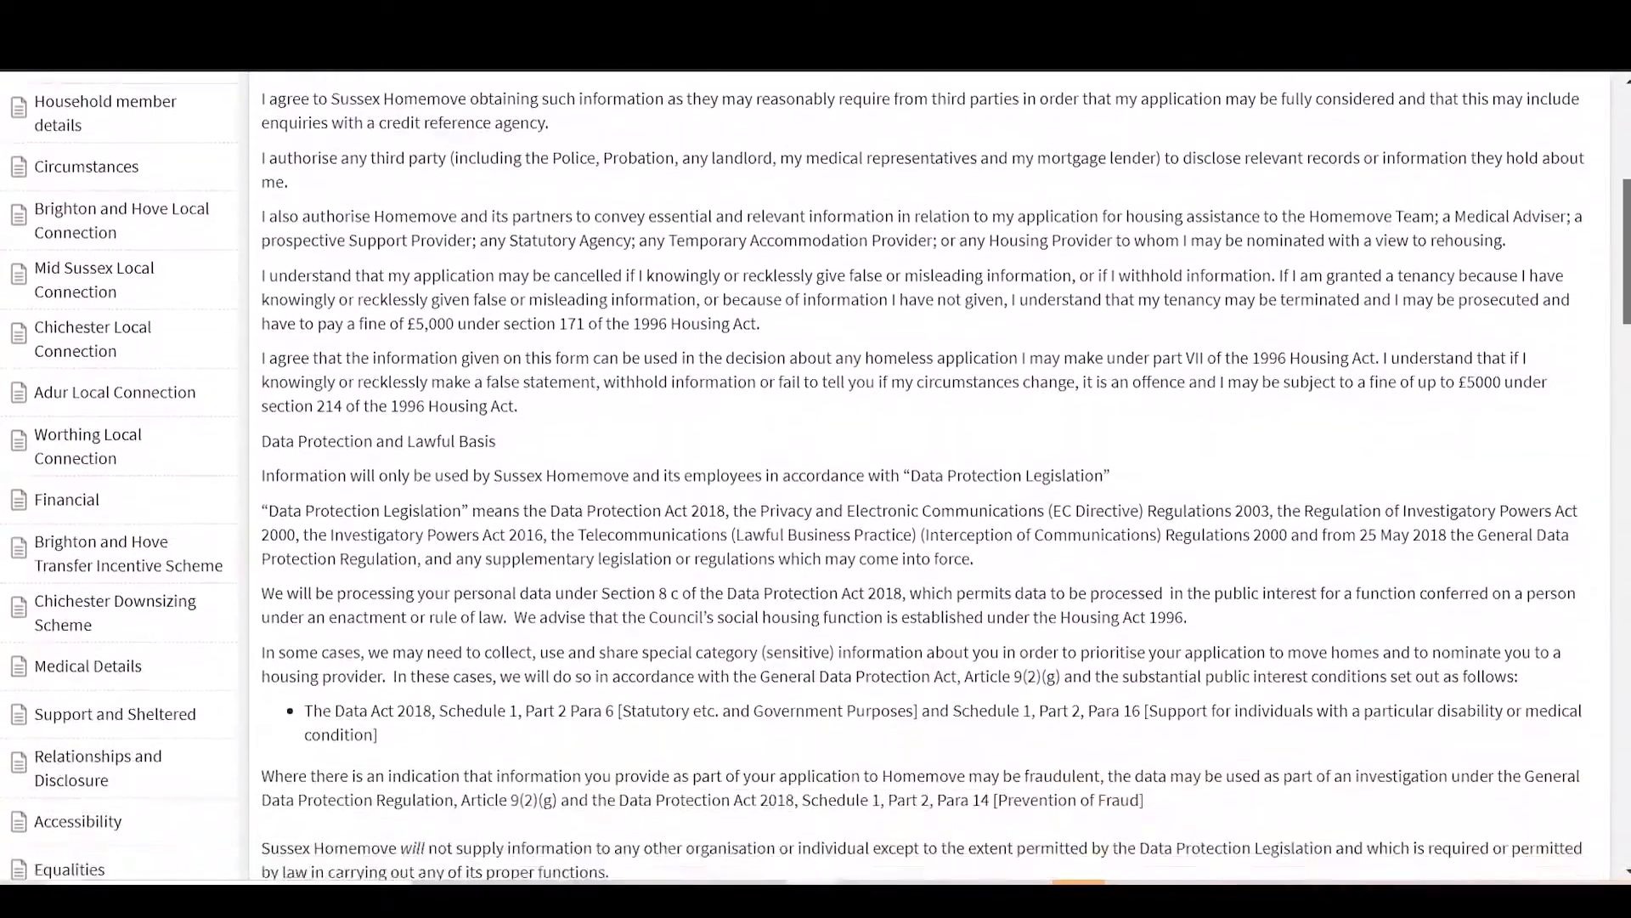
pyautogui.scroll(-10, 815, 472)
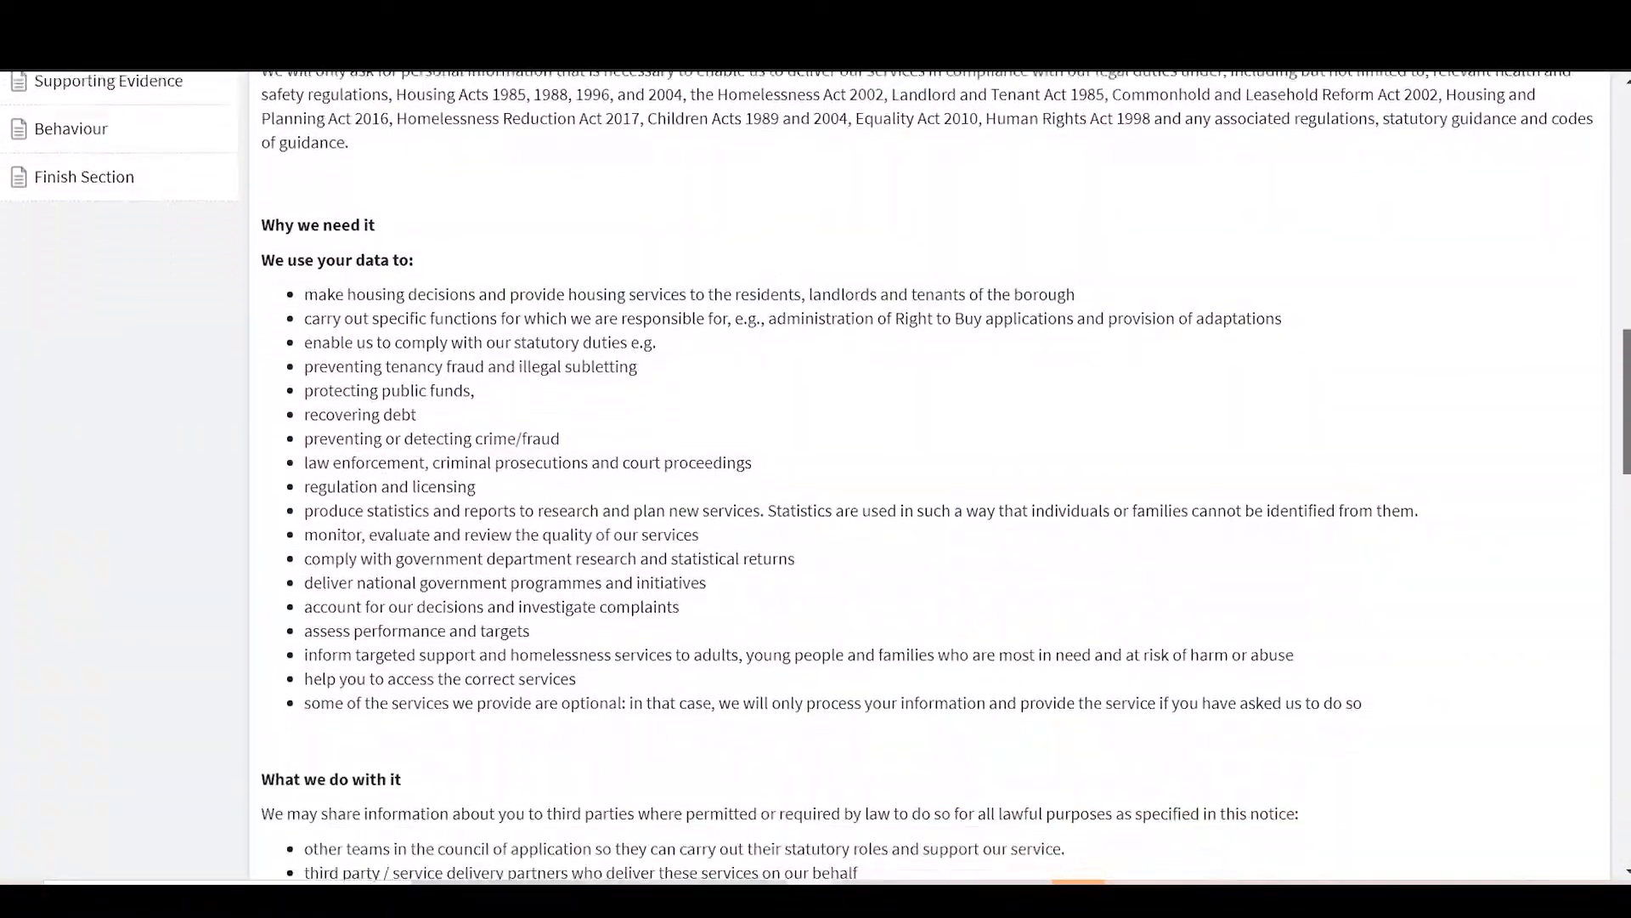
pyautogui.scroll(-18, 816, 471)
pyautogui.scroll(-8, 400, 715)
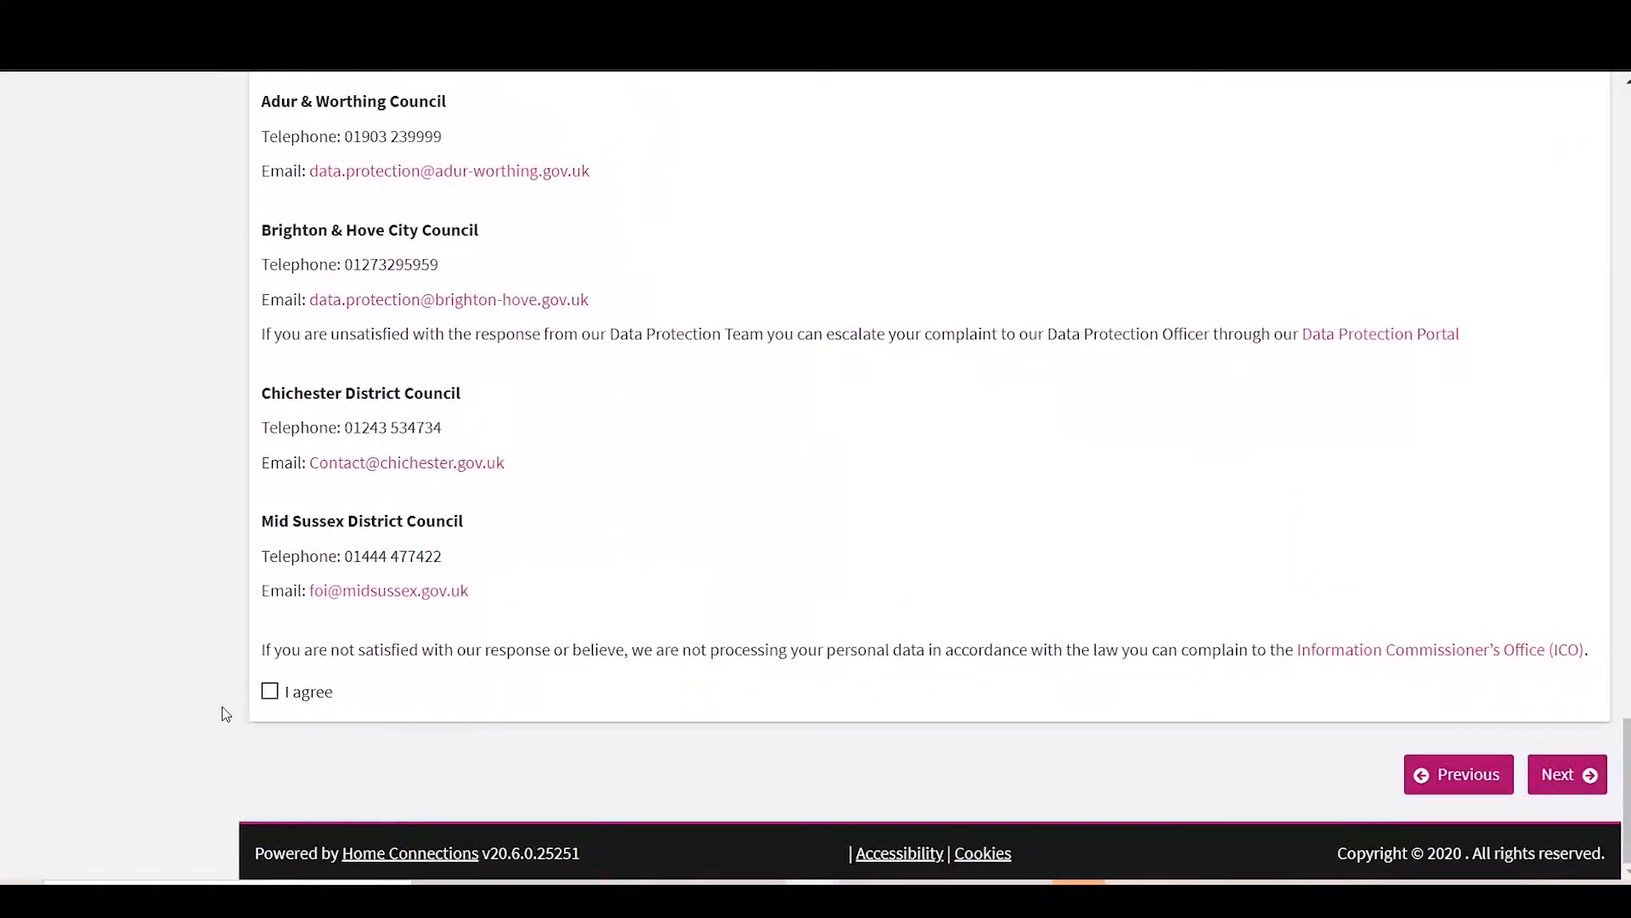
pyautogui.click(269, 690)
pyautogui.click(1559, 773)
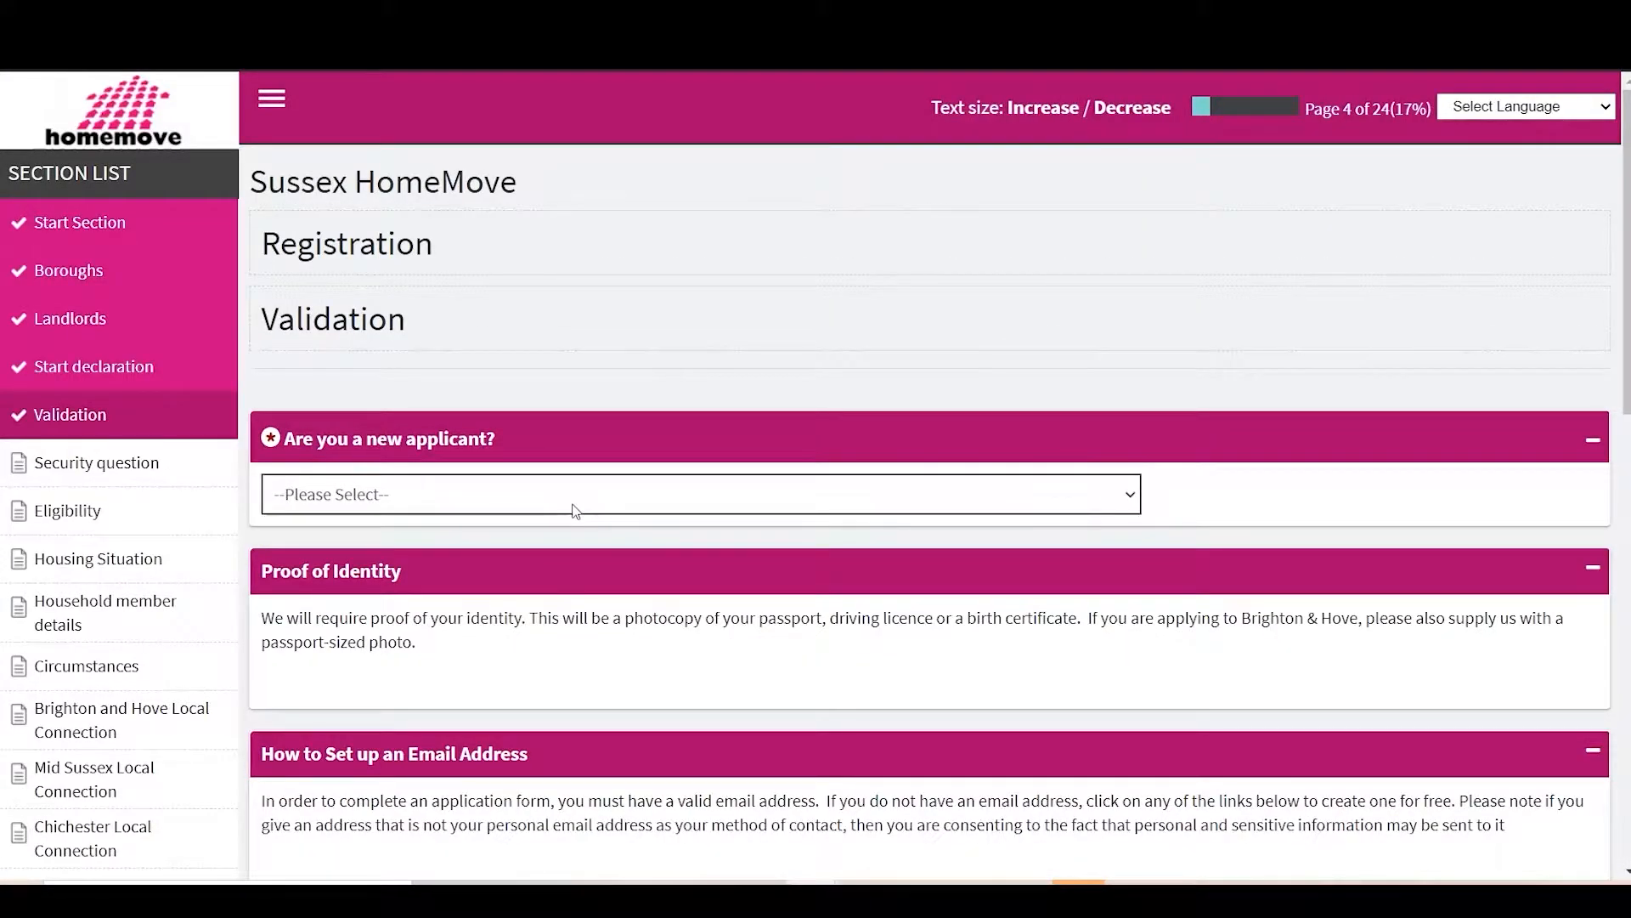
# Step: Answer that this is a new applicant
pyautogui.click(460, 485)
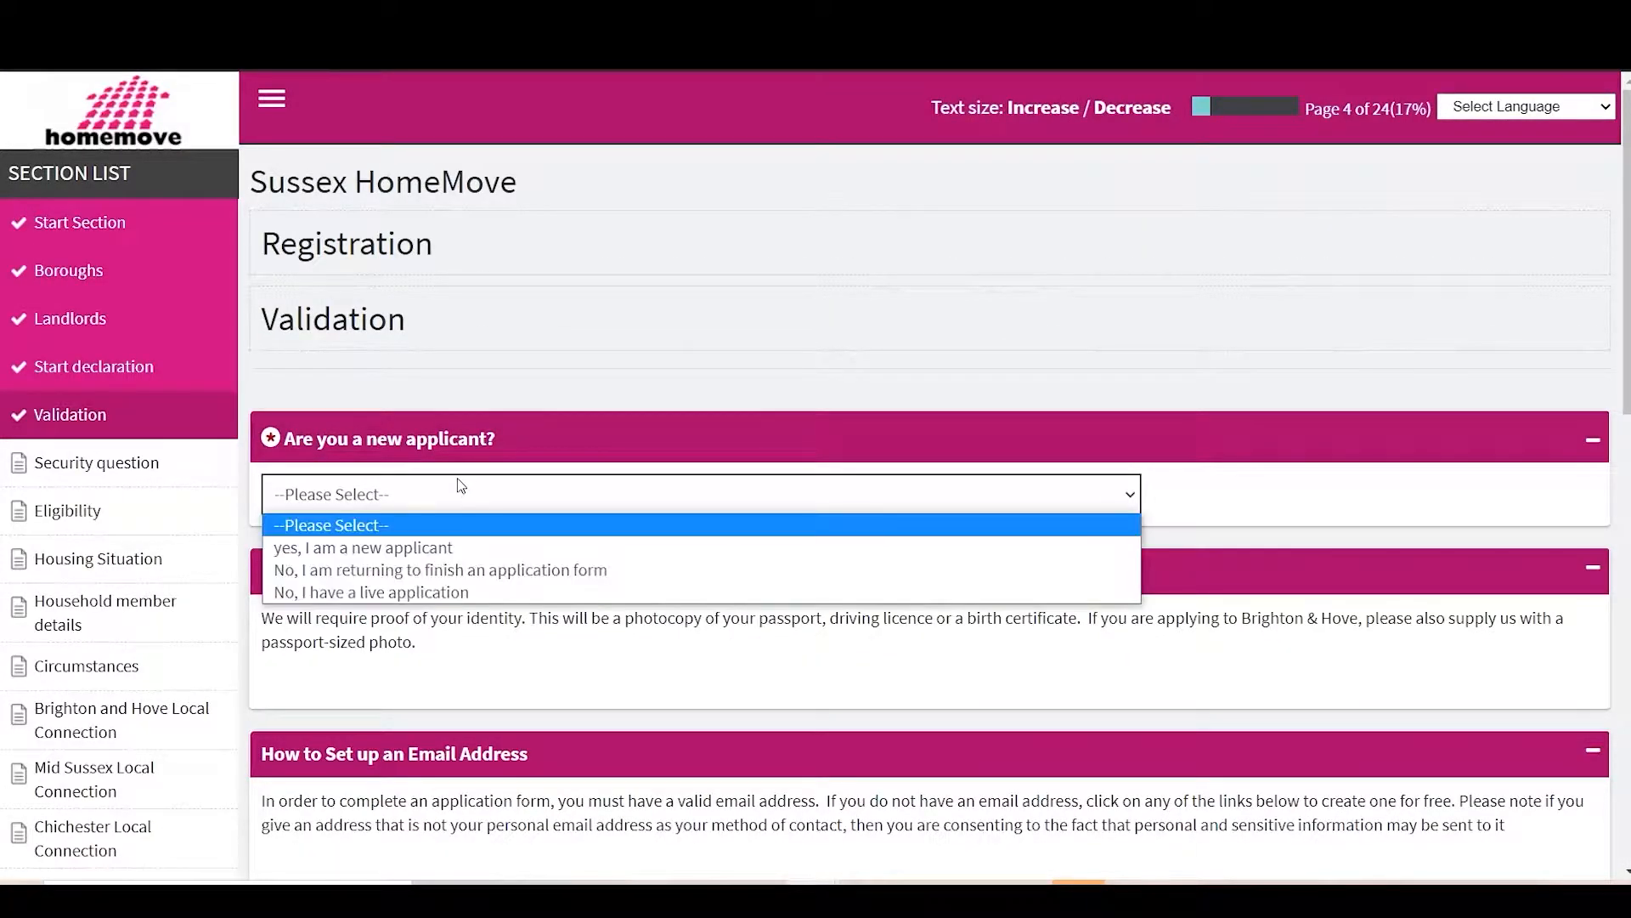
pyautogui.click(455, 547)
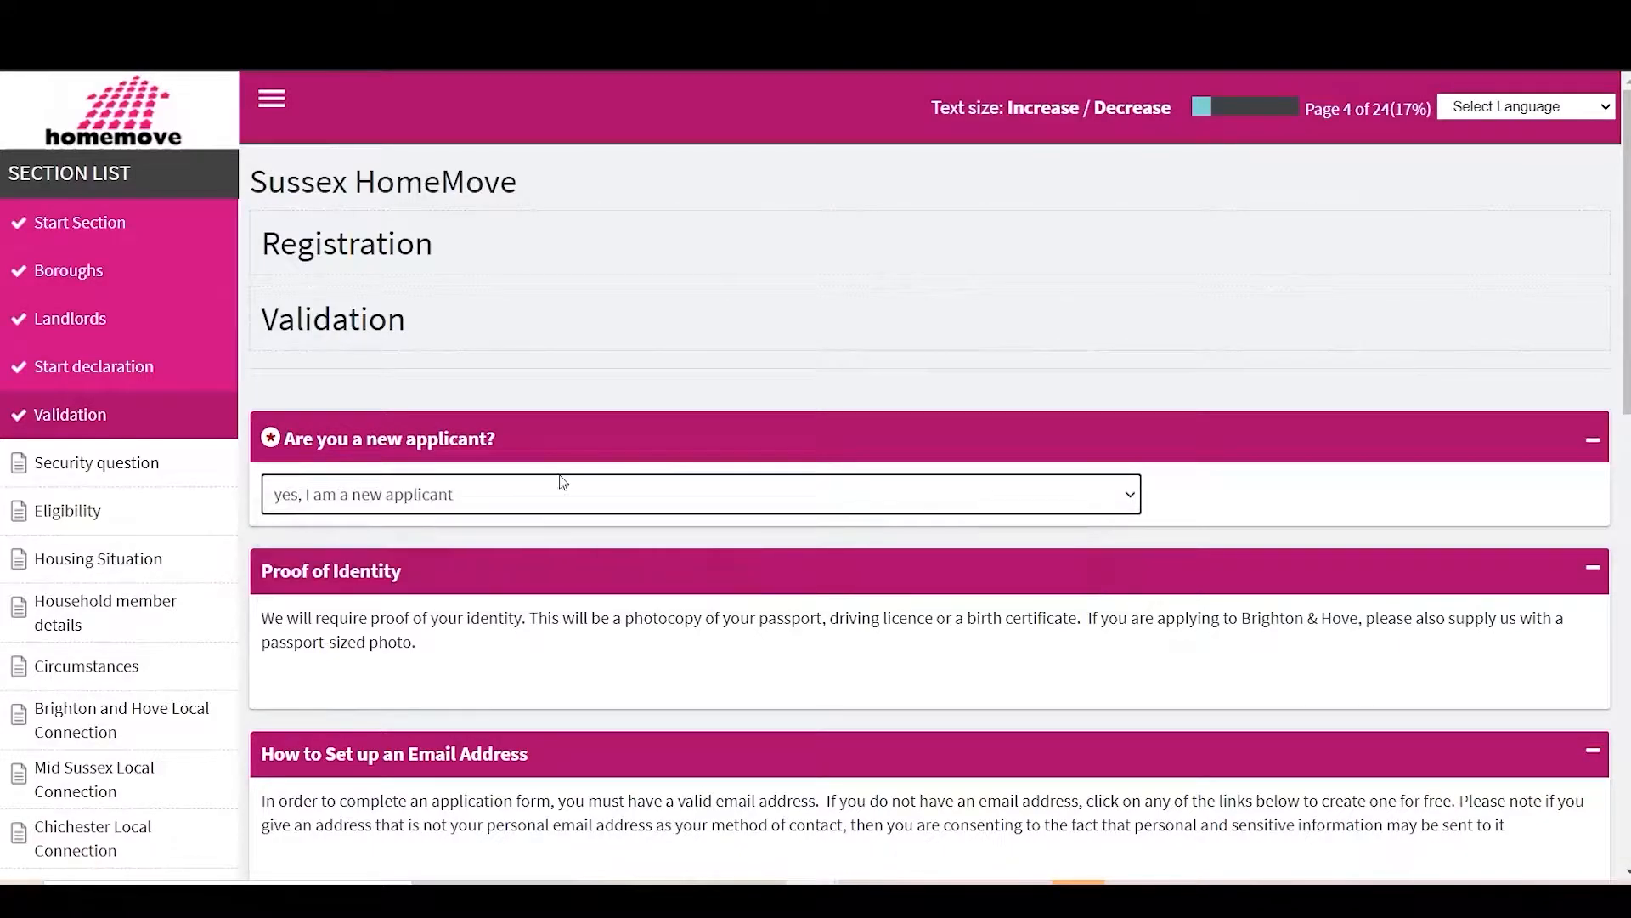
pyautogui.scroll(-1, 638, 602)
pyautogui.scroll(-1, 638, 602)
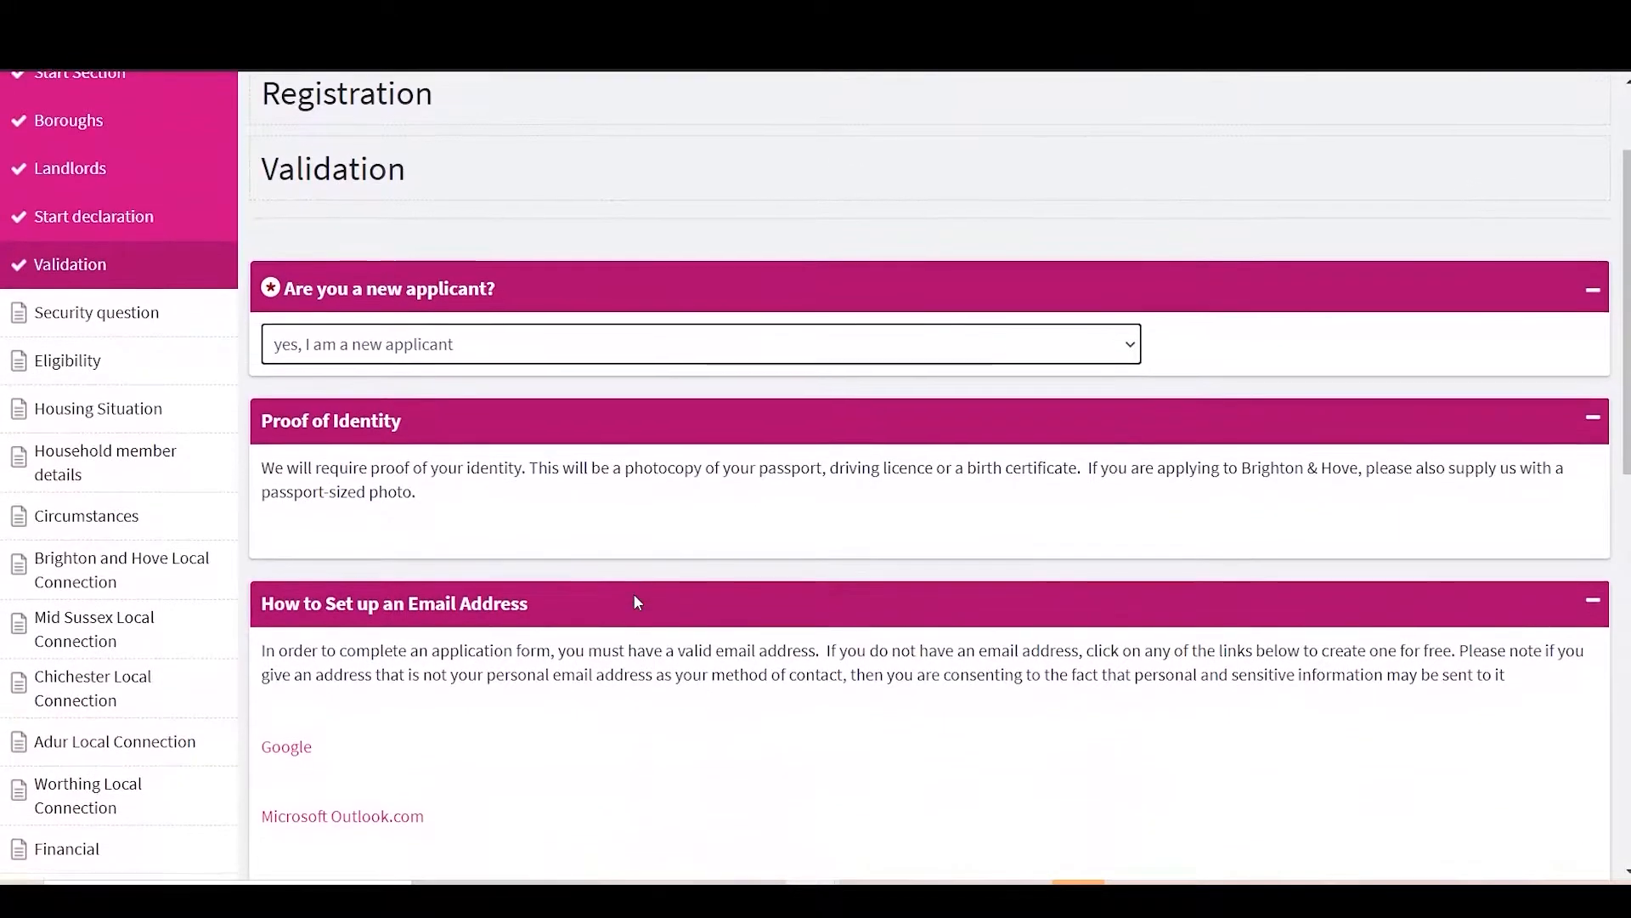
pyautogui.scroll(-3, 636, 595)
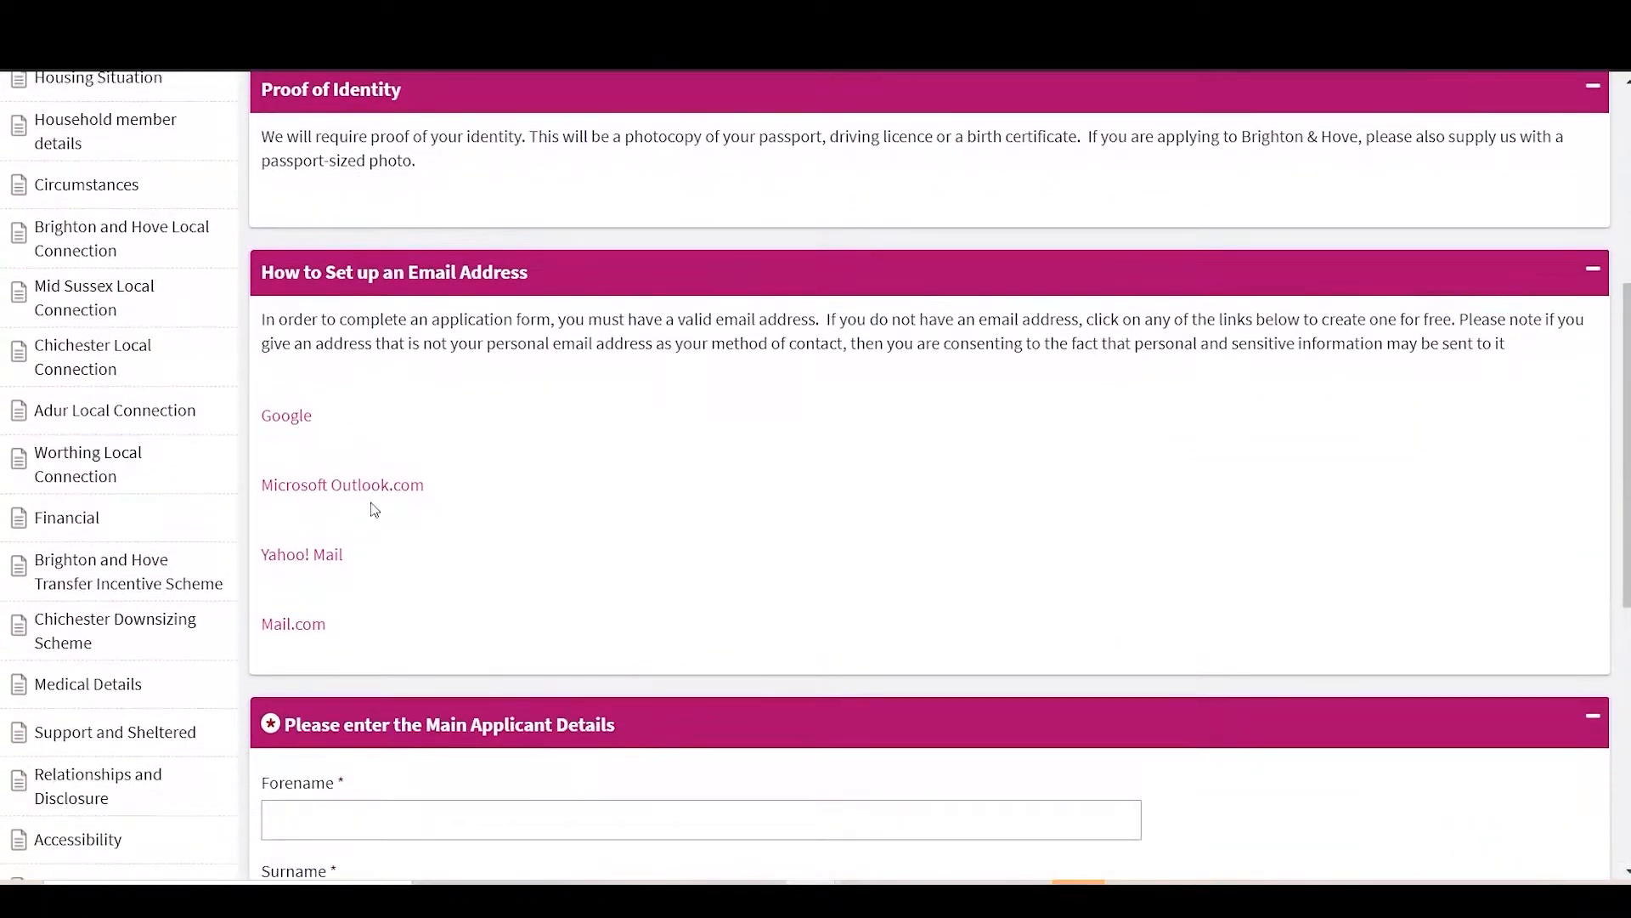
pyautogui.scroll(-3, 527, 582)
# Step: Enter the applicant's forename and surname and a birth date of the 19th, 2004
pyautogui.click(390, 567)
pyautogui.write('test')
pyautogui.press('Tab')
pyautogui.write('testq')
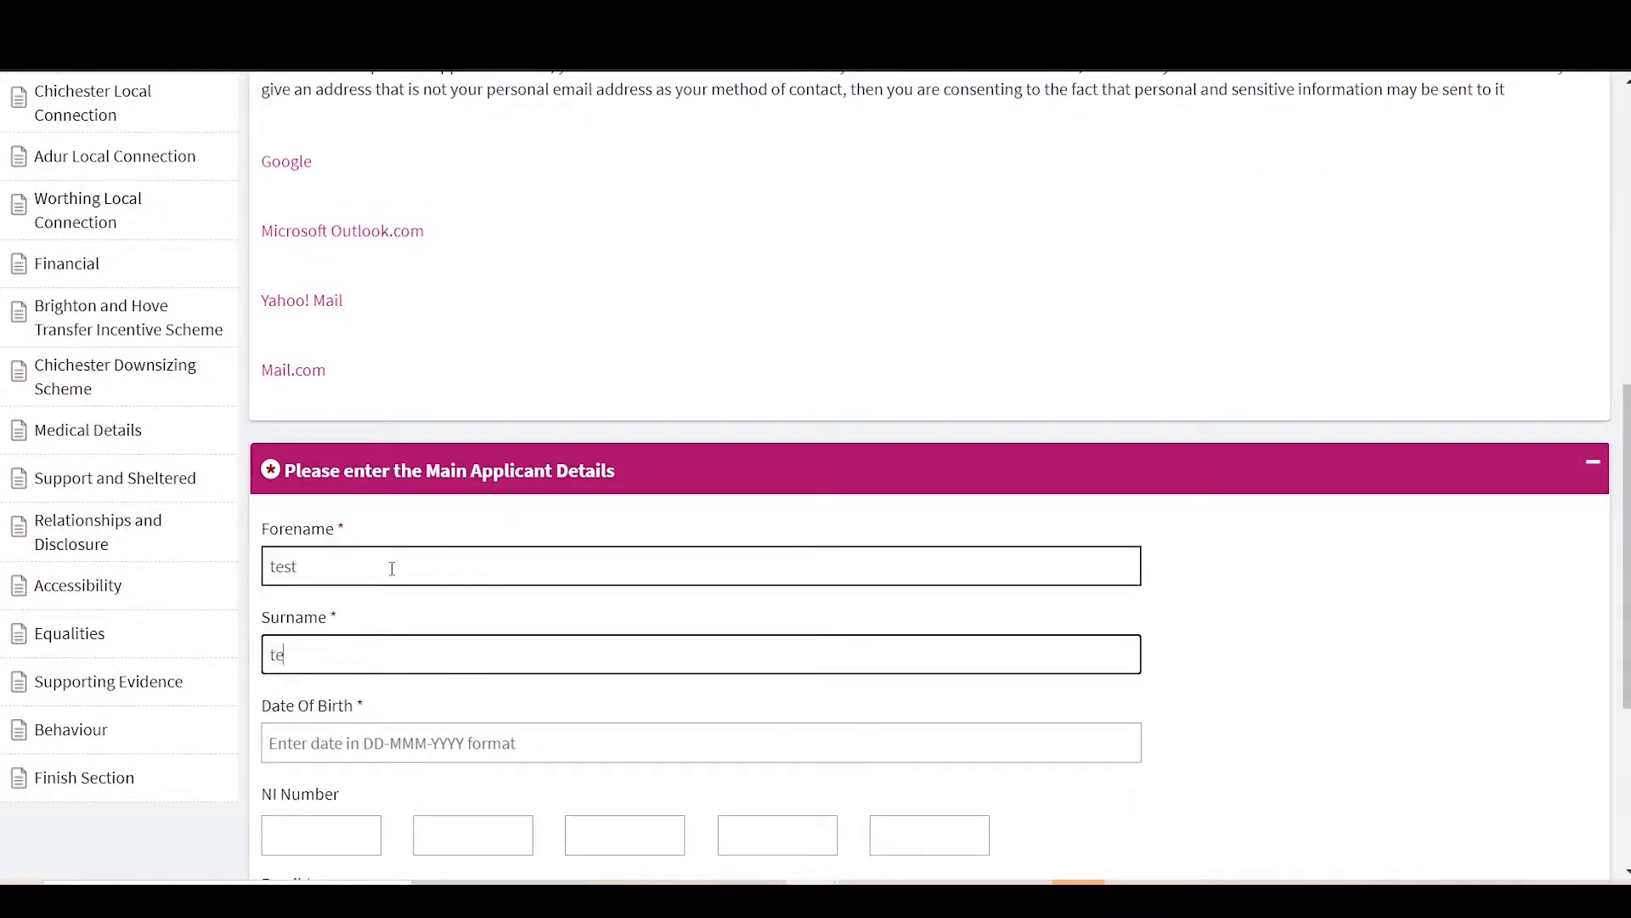
pyautogui.click(420, 731)
pyautogui.click(473, 433)
pyautogui.click(473, 863)
pyautogui.click(379, 622)
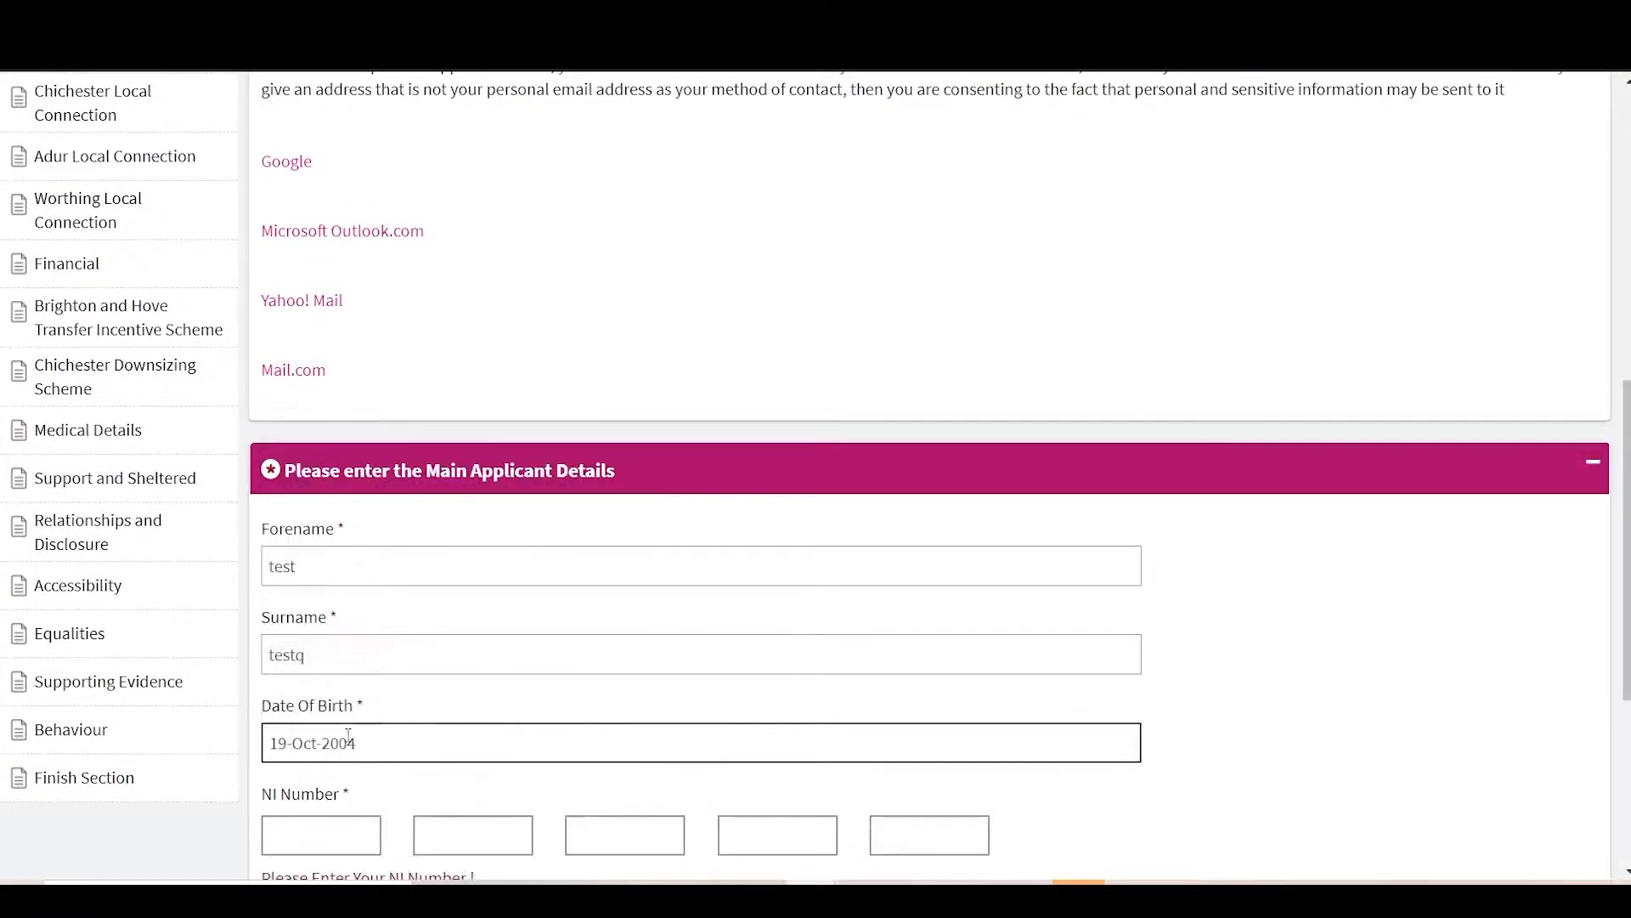
# Step: Fill in the applicant's National Insurance number and e-mail address
pyautogui.click(313, 840)
pyautogui.write('11')
pyautogui.press('Tab')
pyautogui.moveTo(313, 838); pyautogui.dragTo(1, 842)
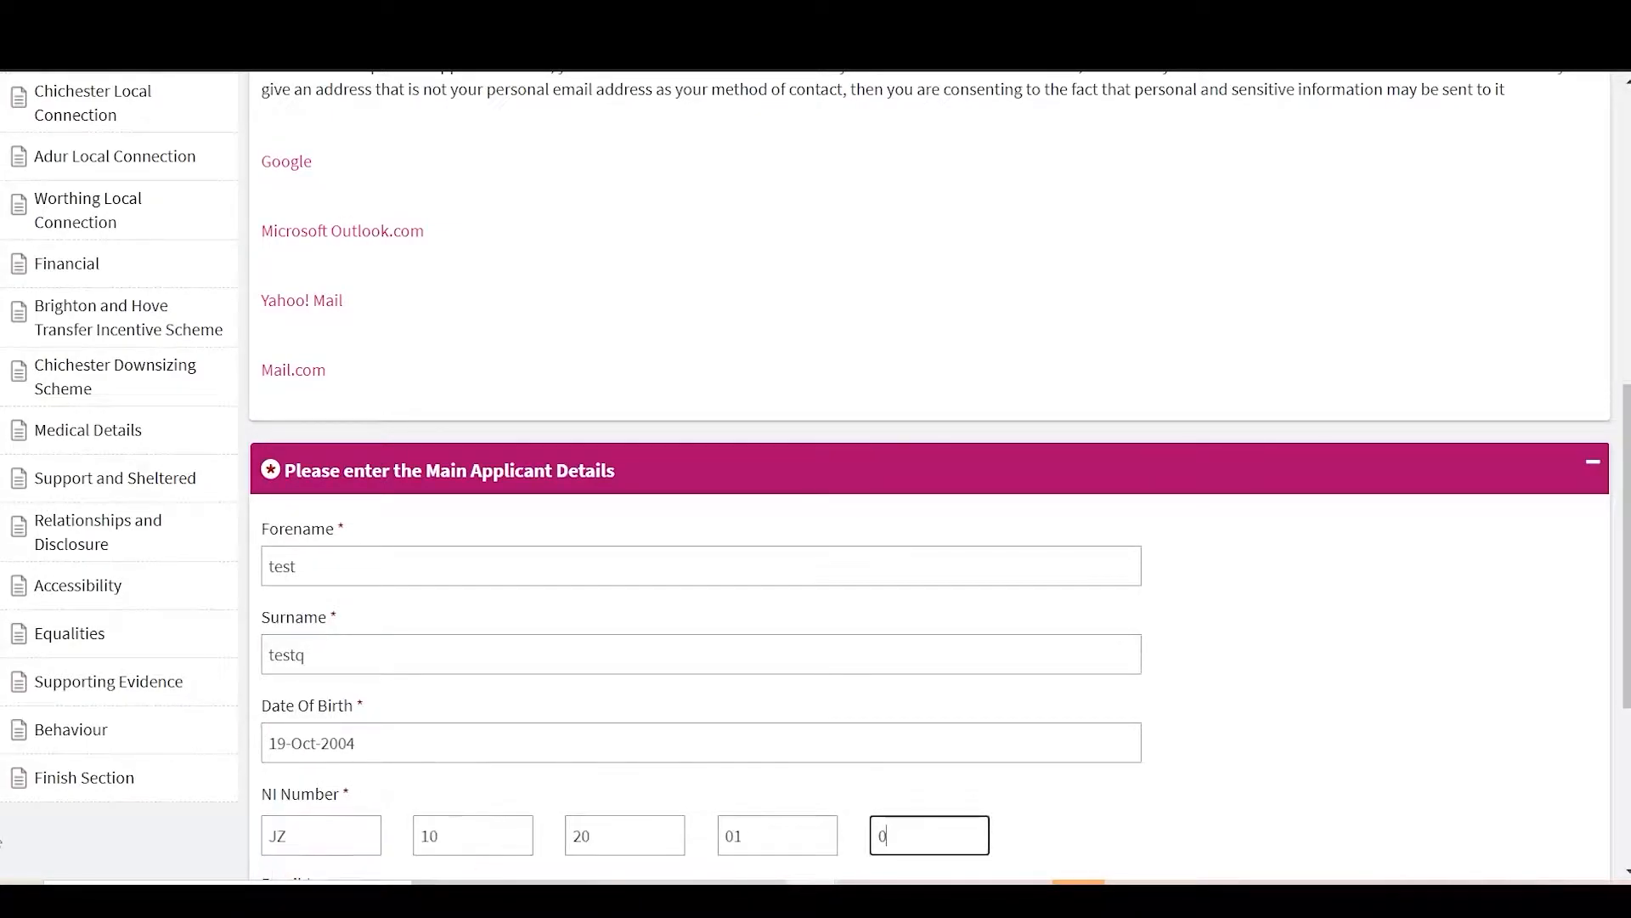
pyautogui.scroll(-5, 1, 842)
pyautogui.click(299, 544)
pyautogui.write('test@gmail.com')
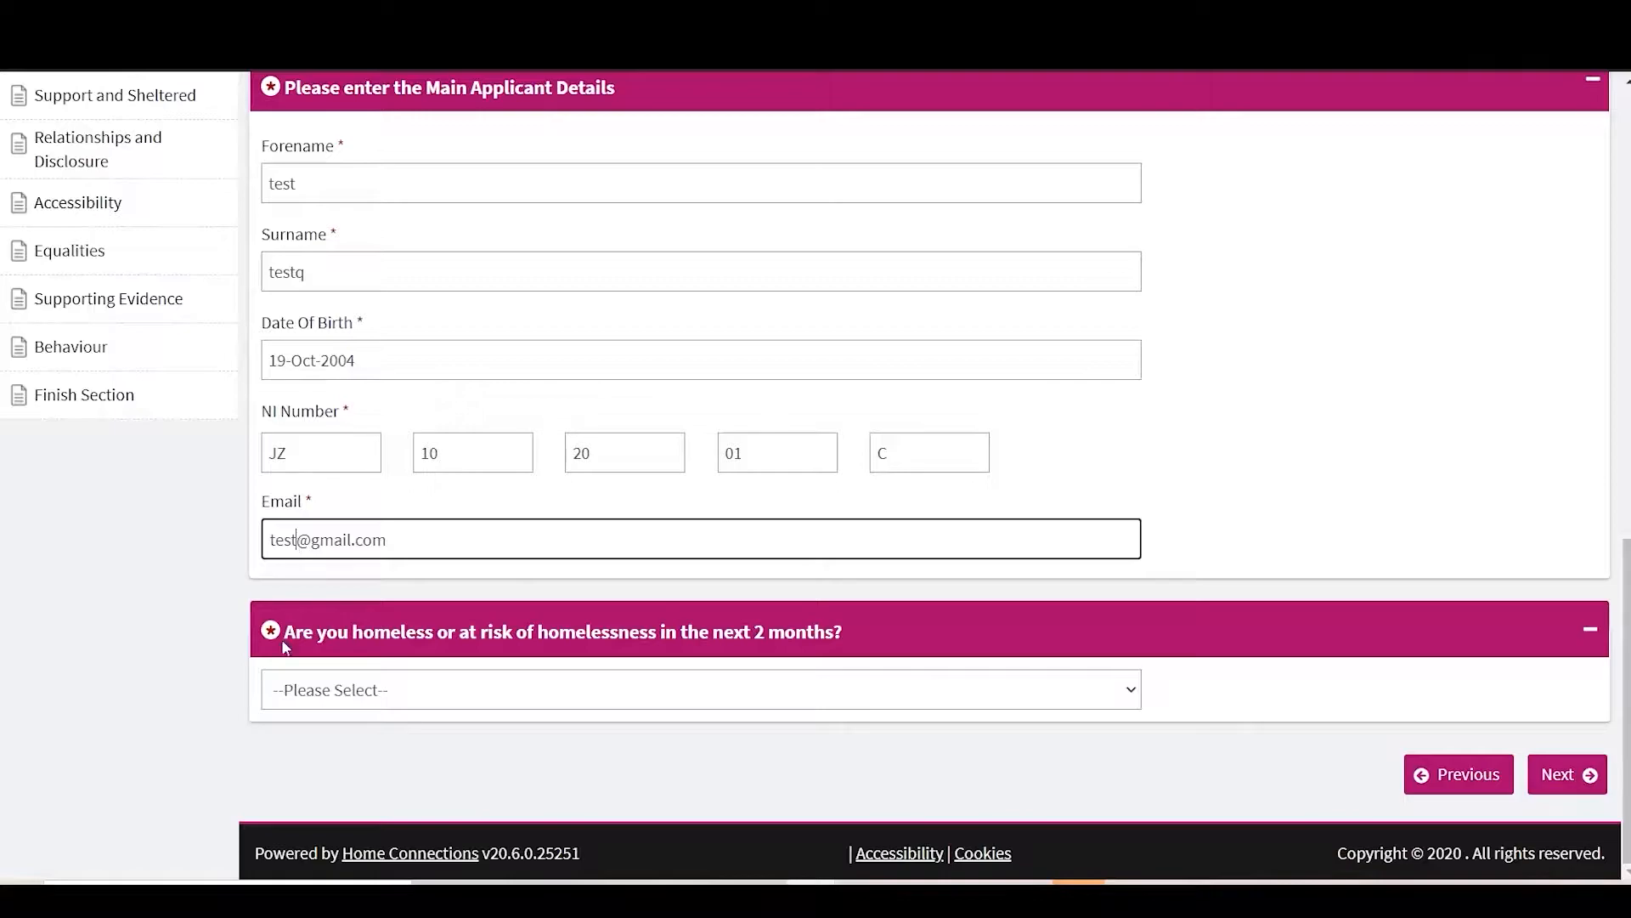
# Step: Answer Yes to being at risk of homelessness and submit the applicant details
pyautogui.click(311, 704)
pyautogui.click(342, 769)
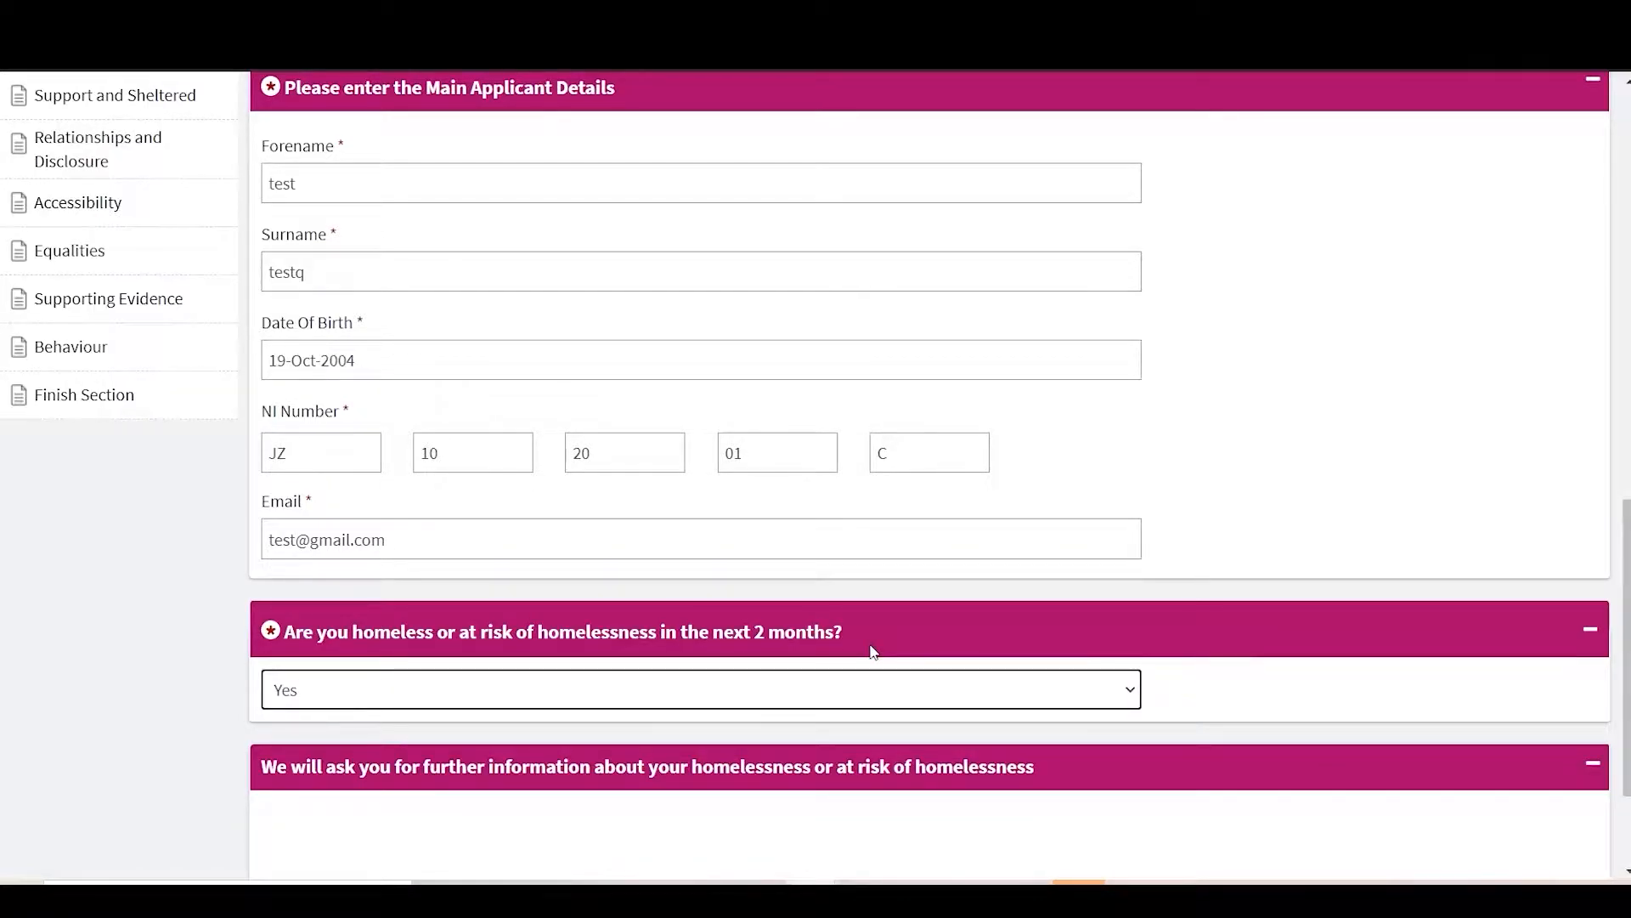
pyautogui.scroll(-2, 874, 652)
pyautogui.click(1599, 786)
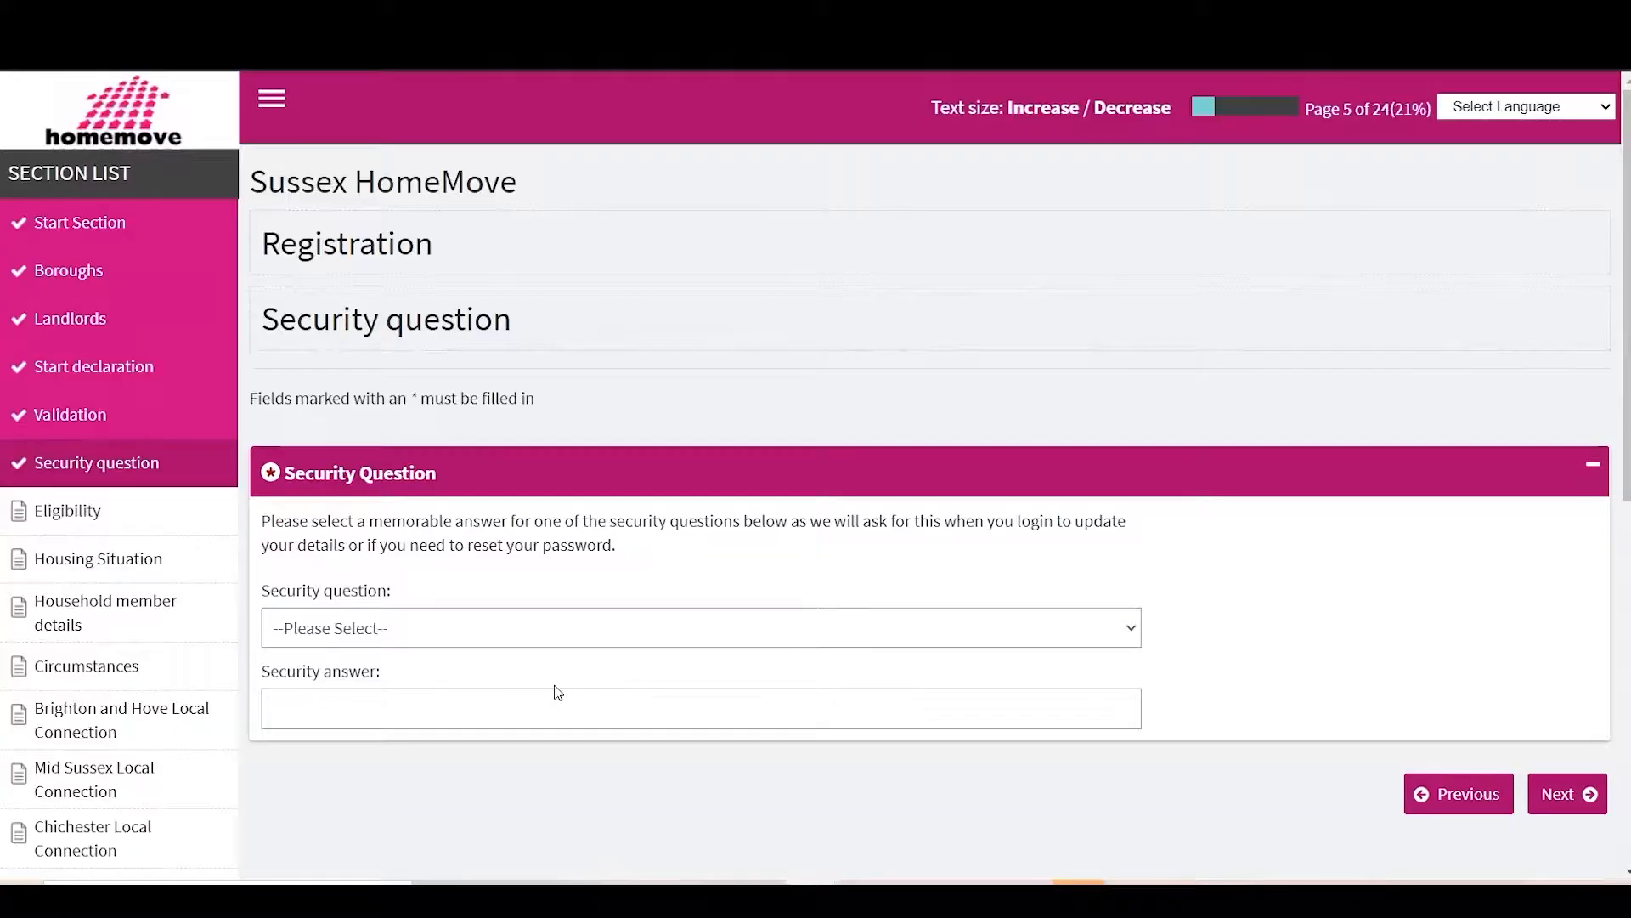
# Step: Choose Favourite food as the security question and submit it
pyautogui.click(482, 632)
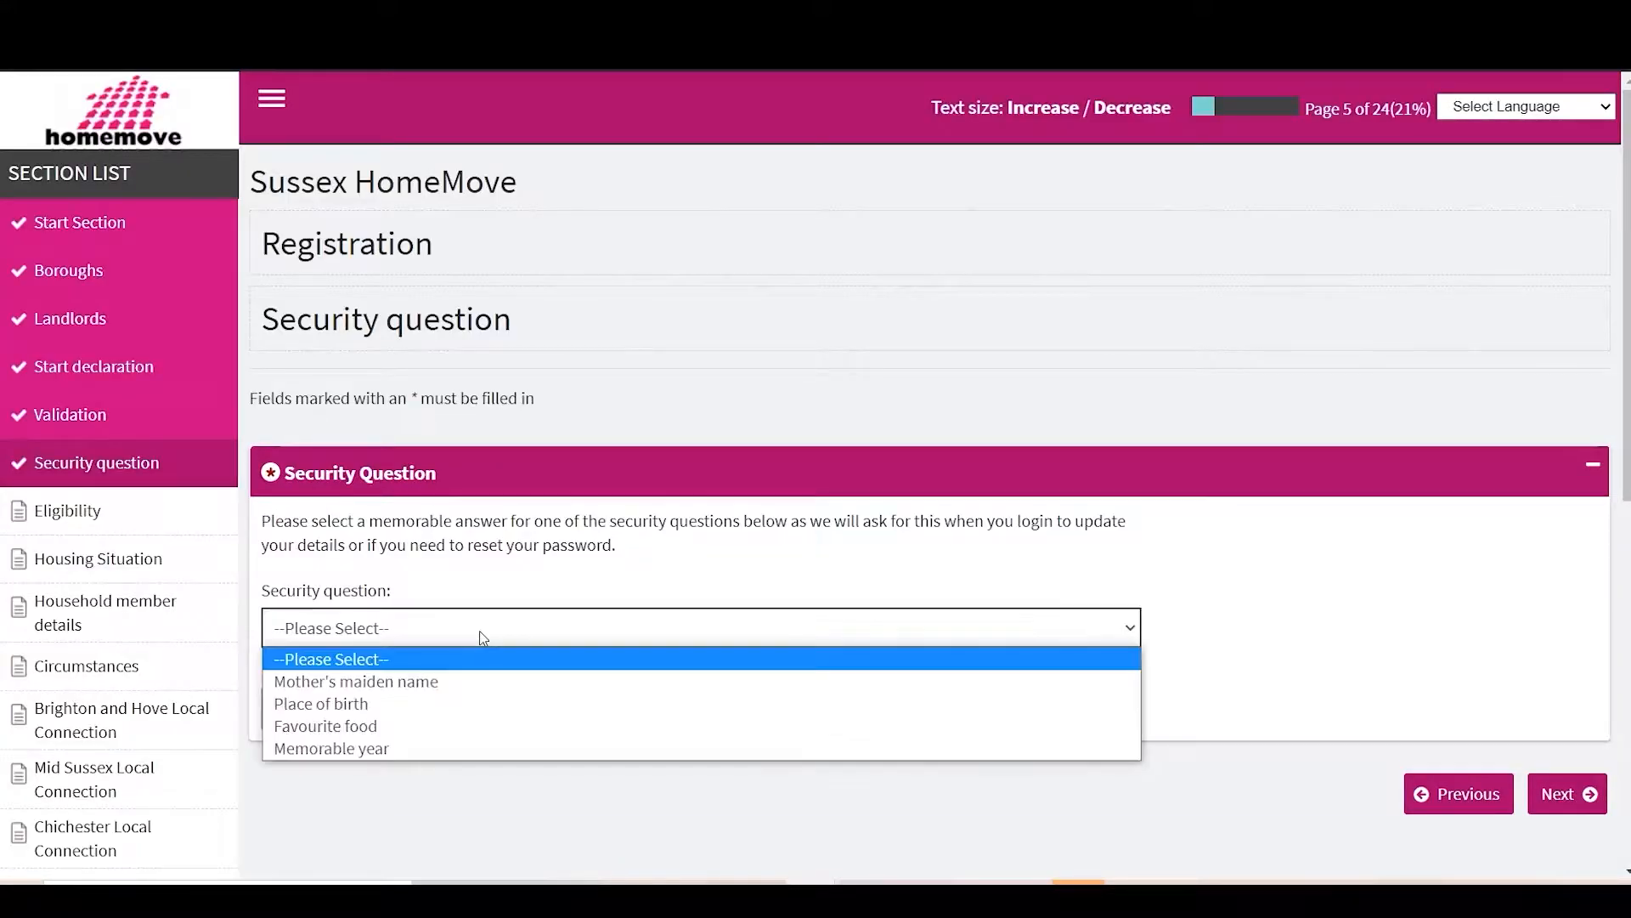
pyautogui.click(436, 726)
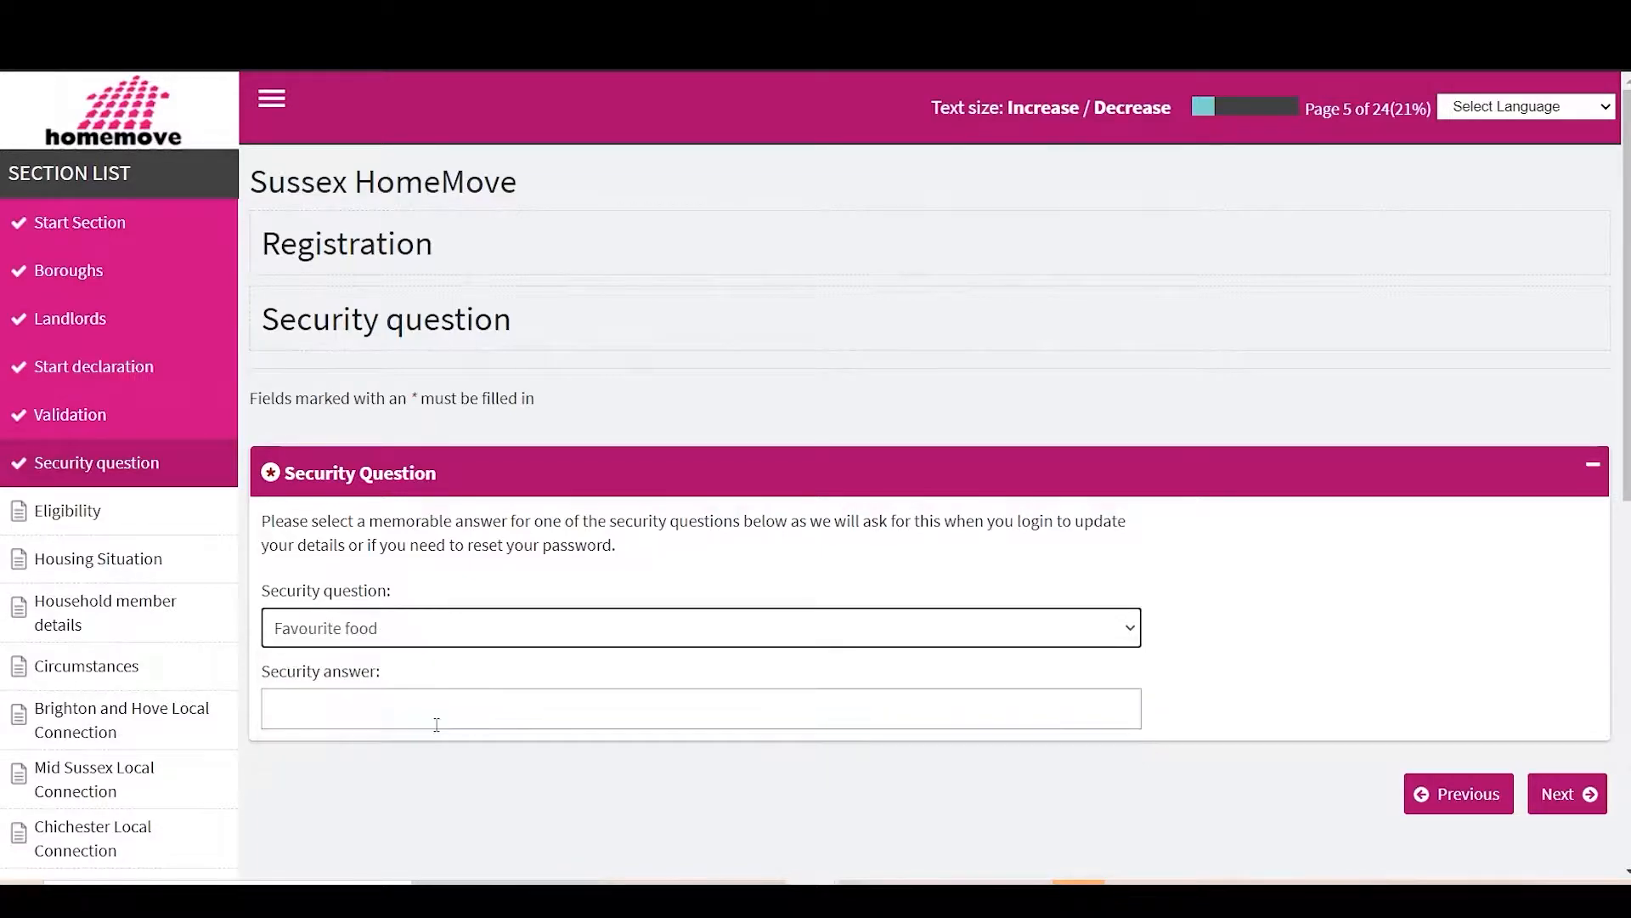
pyautogui.click(1593, 812)
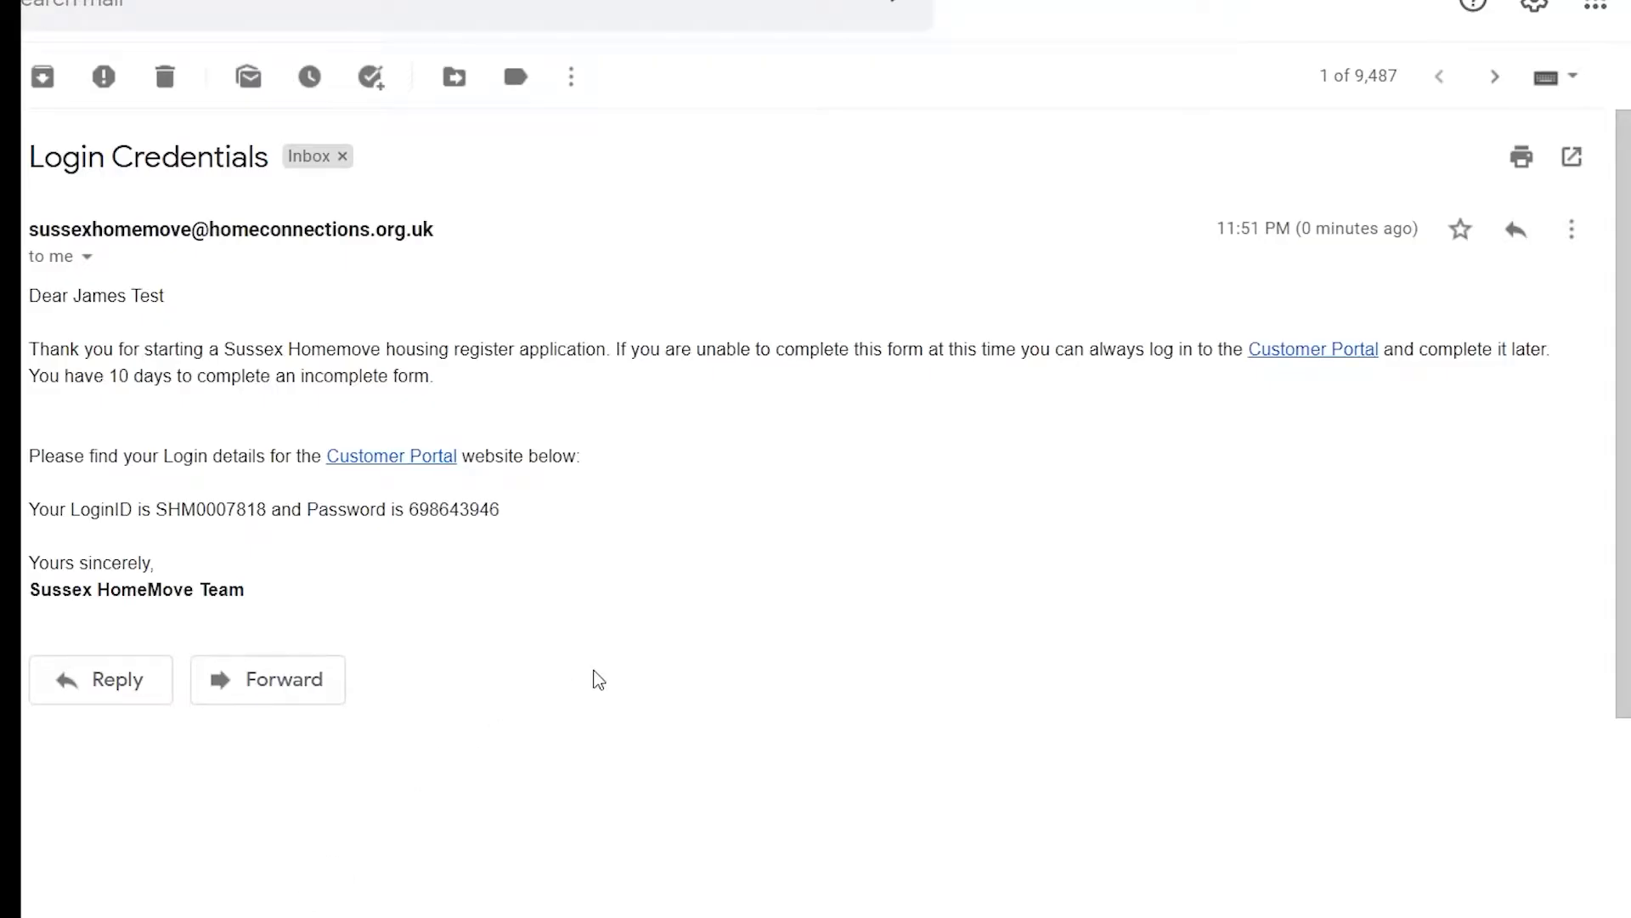
# Step: Find the household login ID in the Login Credentials email and select it
pyautogui.scroll(-2, 593, 678)
pyautogui.scroll(1, 599, 680)
pyautogui.scroll(1, 599, 679)
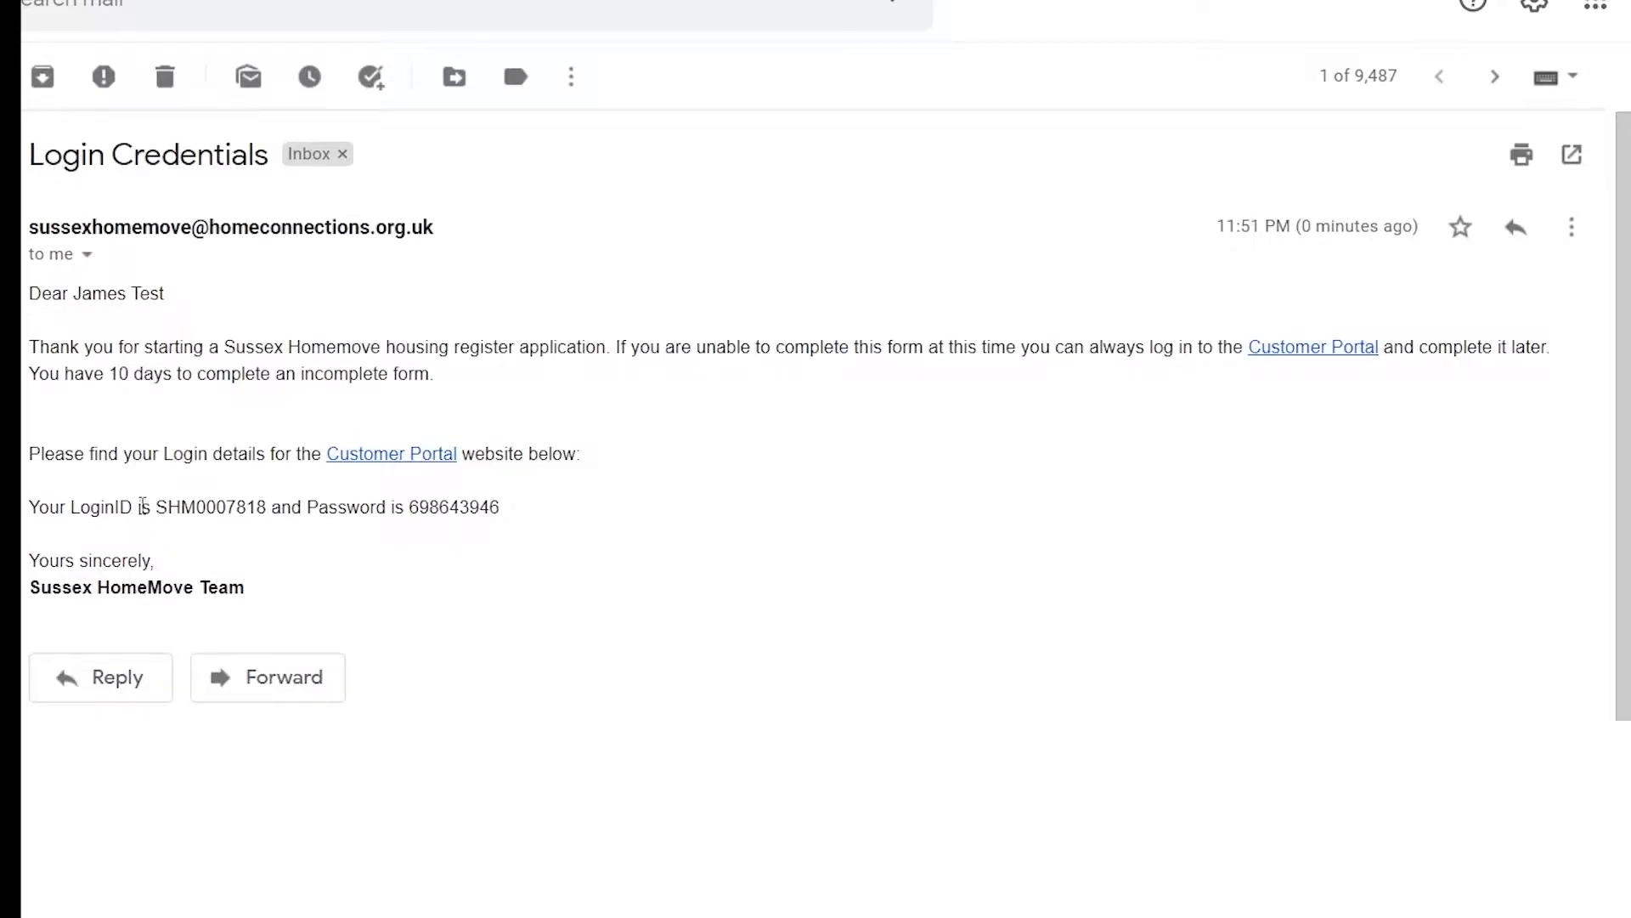
pyautogui.moveTo(166, 507); pyautogui.dragTo(262, 511)
pyautogui.click(282, 509)
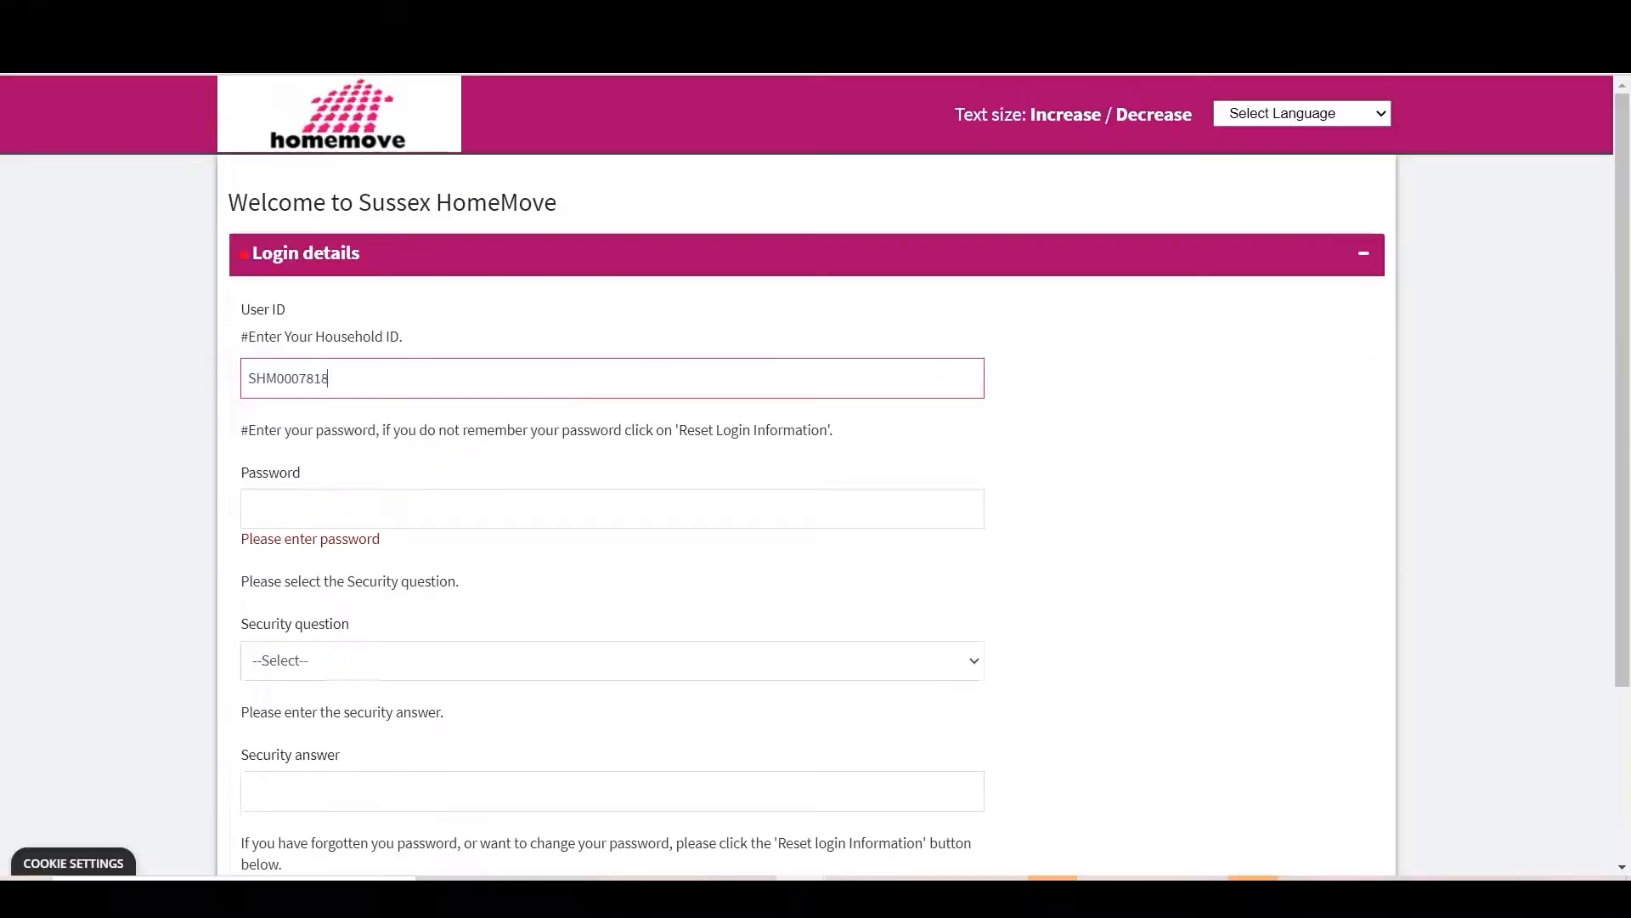
# Step: Log in with the emailed password and Favourite food security answer, then resume the Incomplete application
pyautogui.click(305, 508)
pyautogui.hotkey('ctrl', 'v')
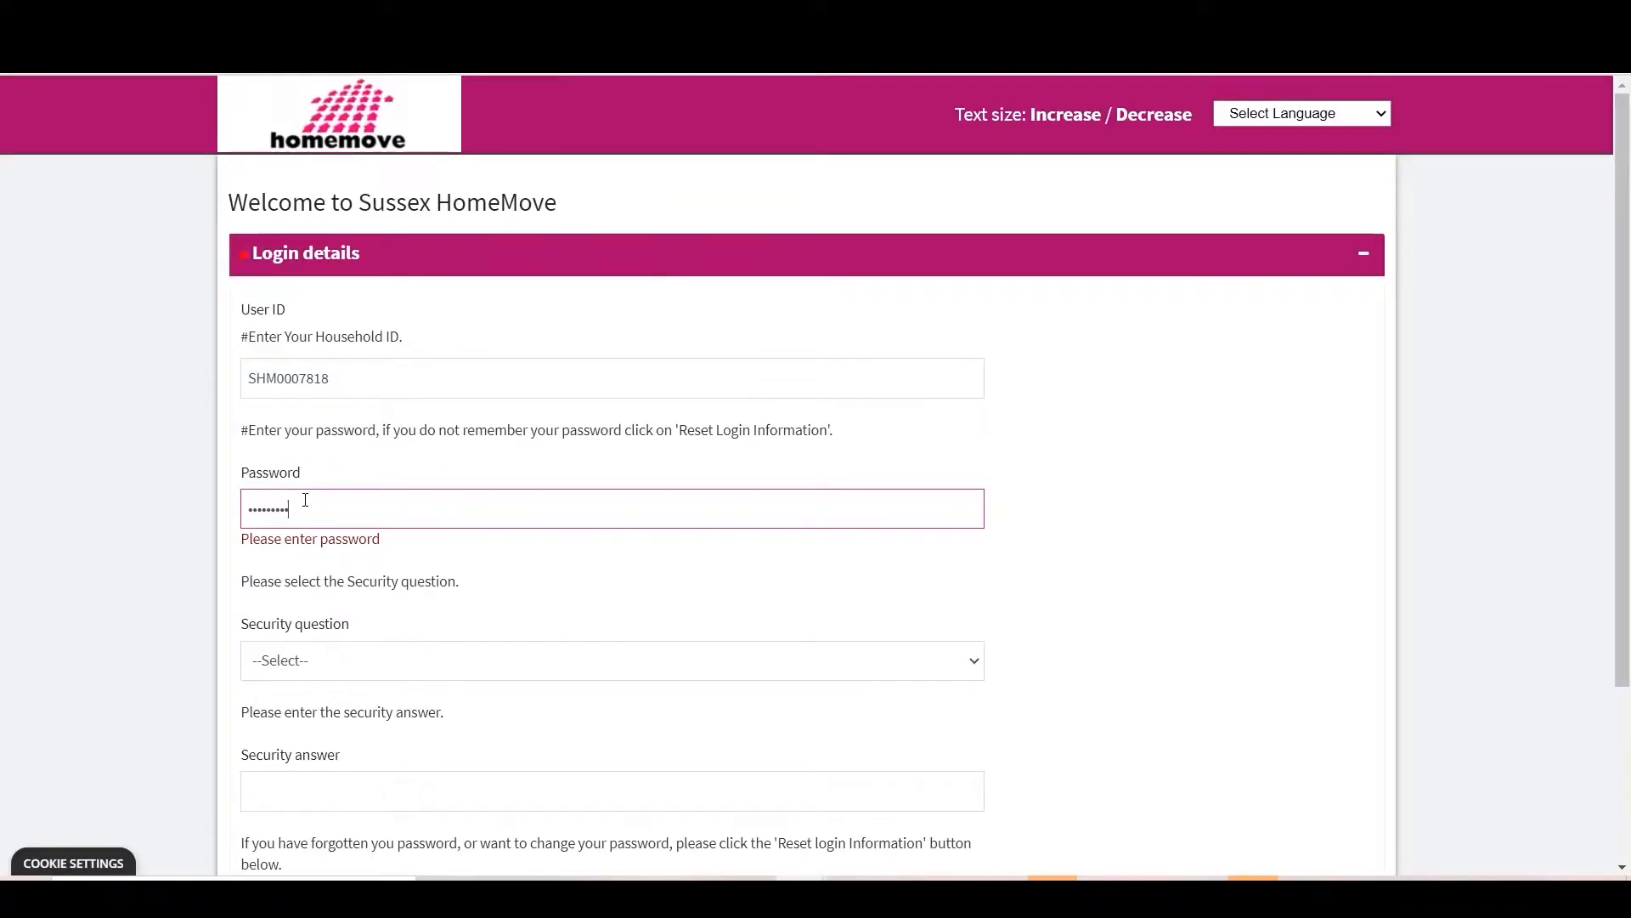
pyautogui.click(401, 672)
pyautogui.click(361, 724)
pyautogui.click(321, 767)
pyautogui.scroll(-1, 322, 768)
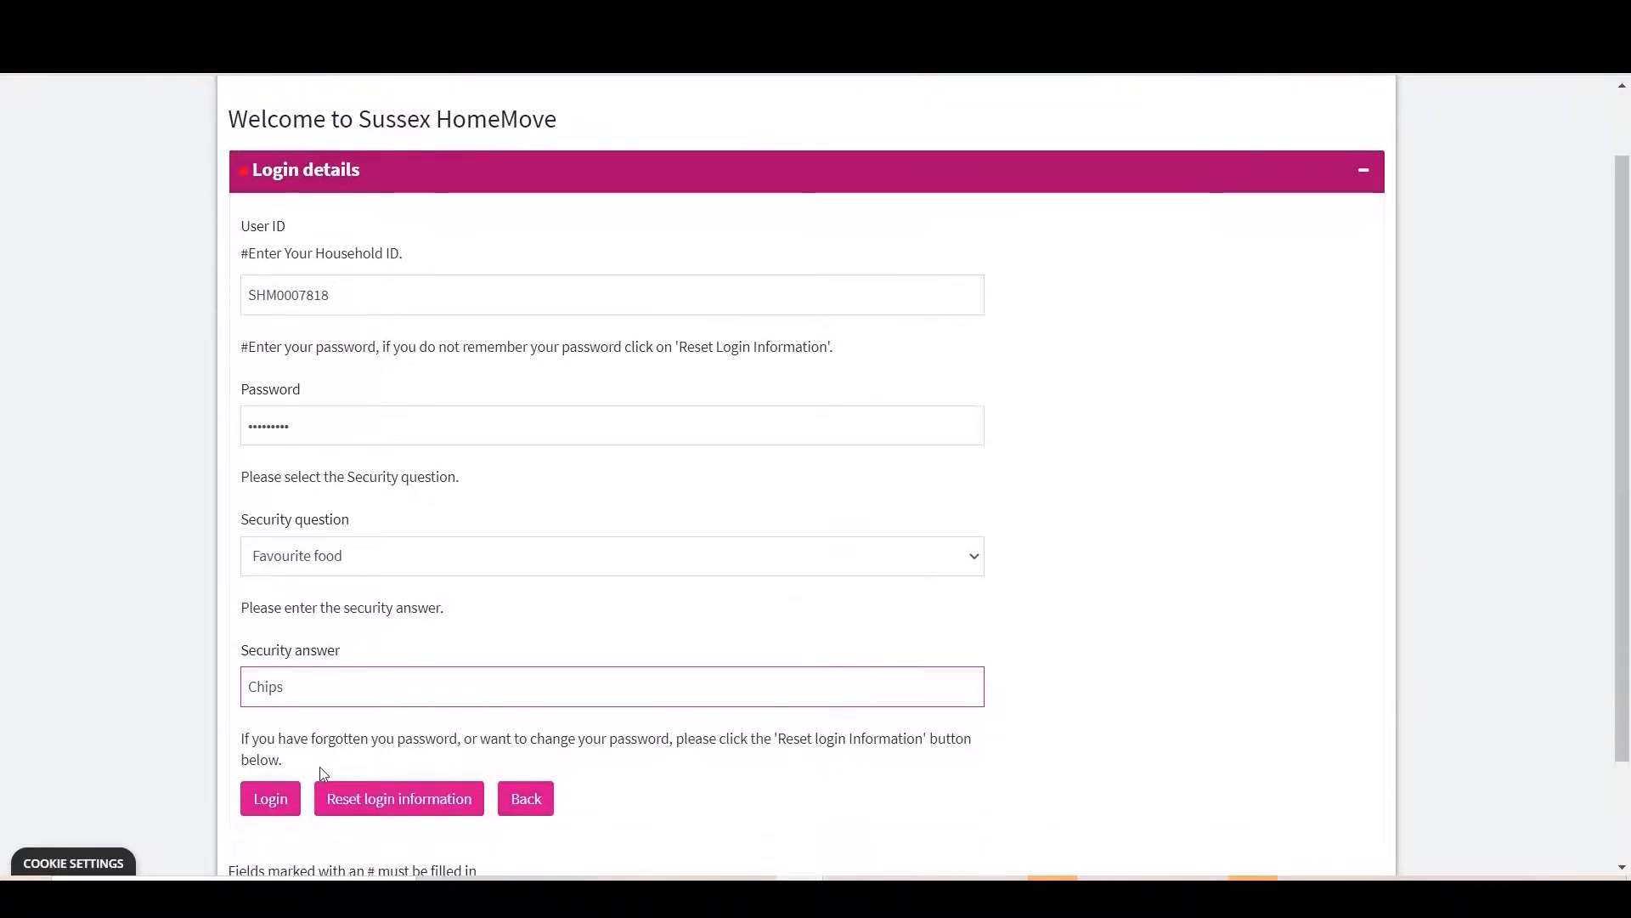
pyautogui.click(268, 801)
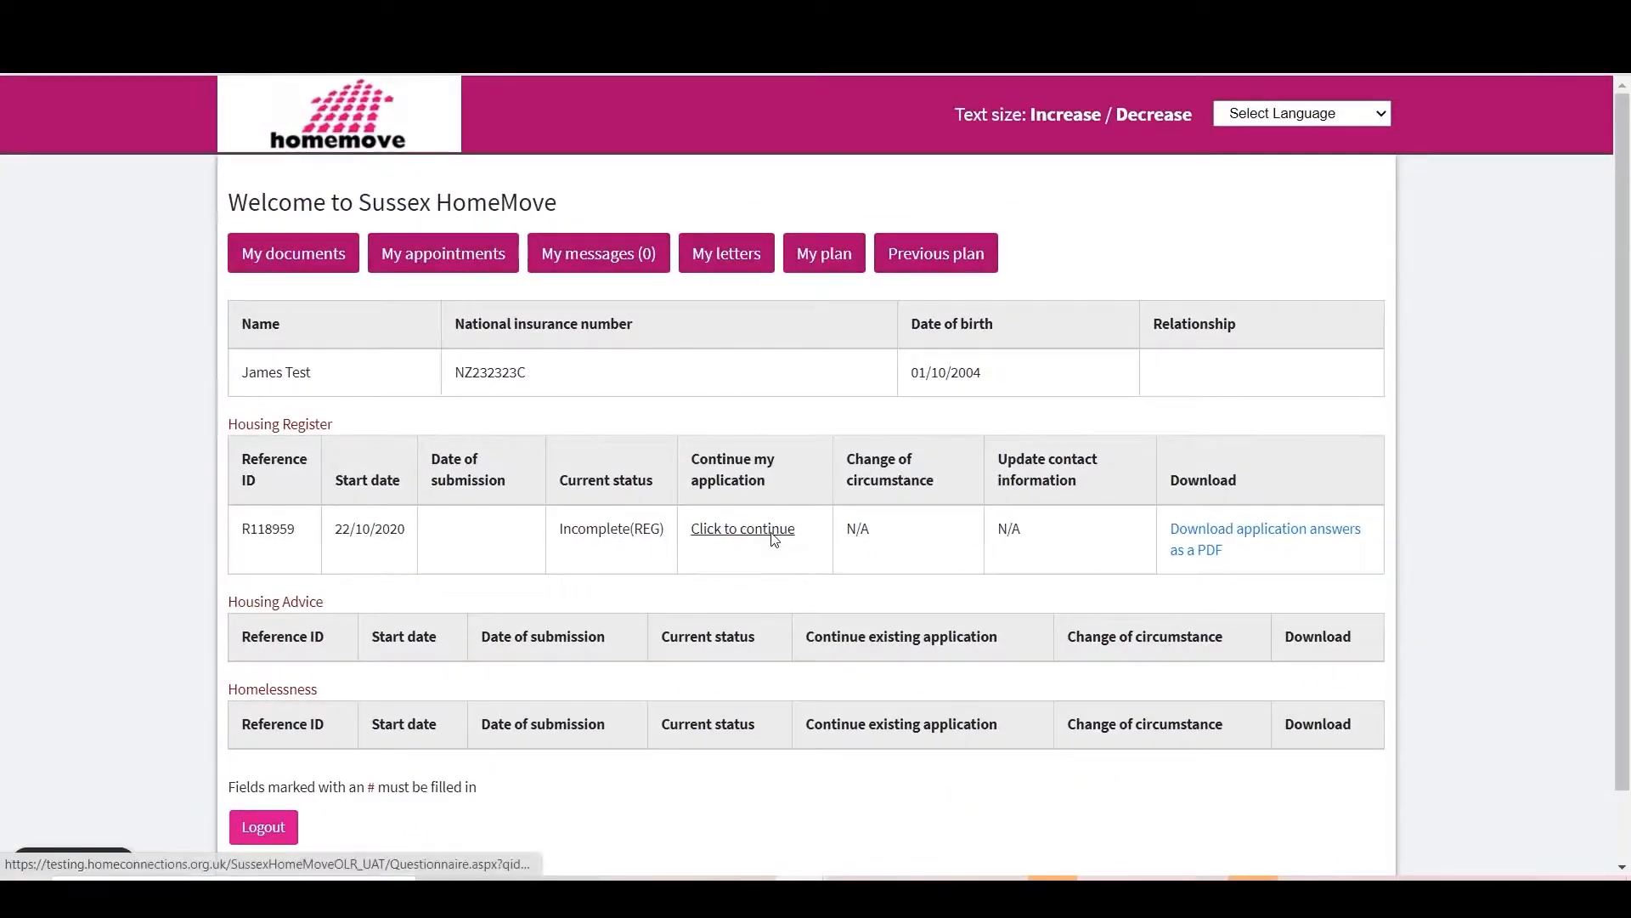
pyautogui.click(775, 540)
# Step: Set nationality on the Eligibility page to 'UK national habitually resident in UK' and continue
pyautogui.scroll(-2, 794, 535)
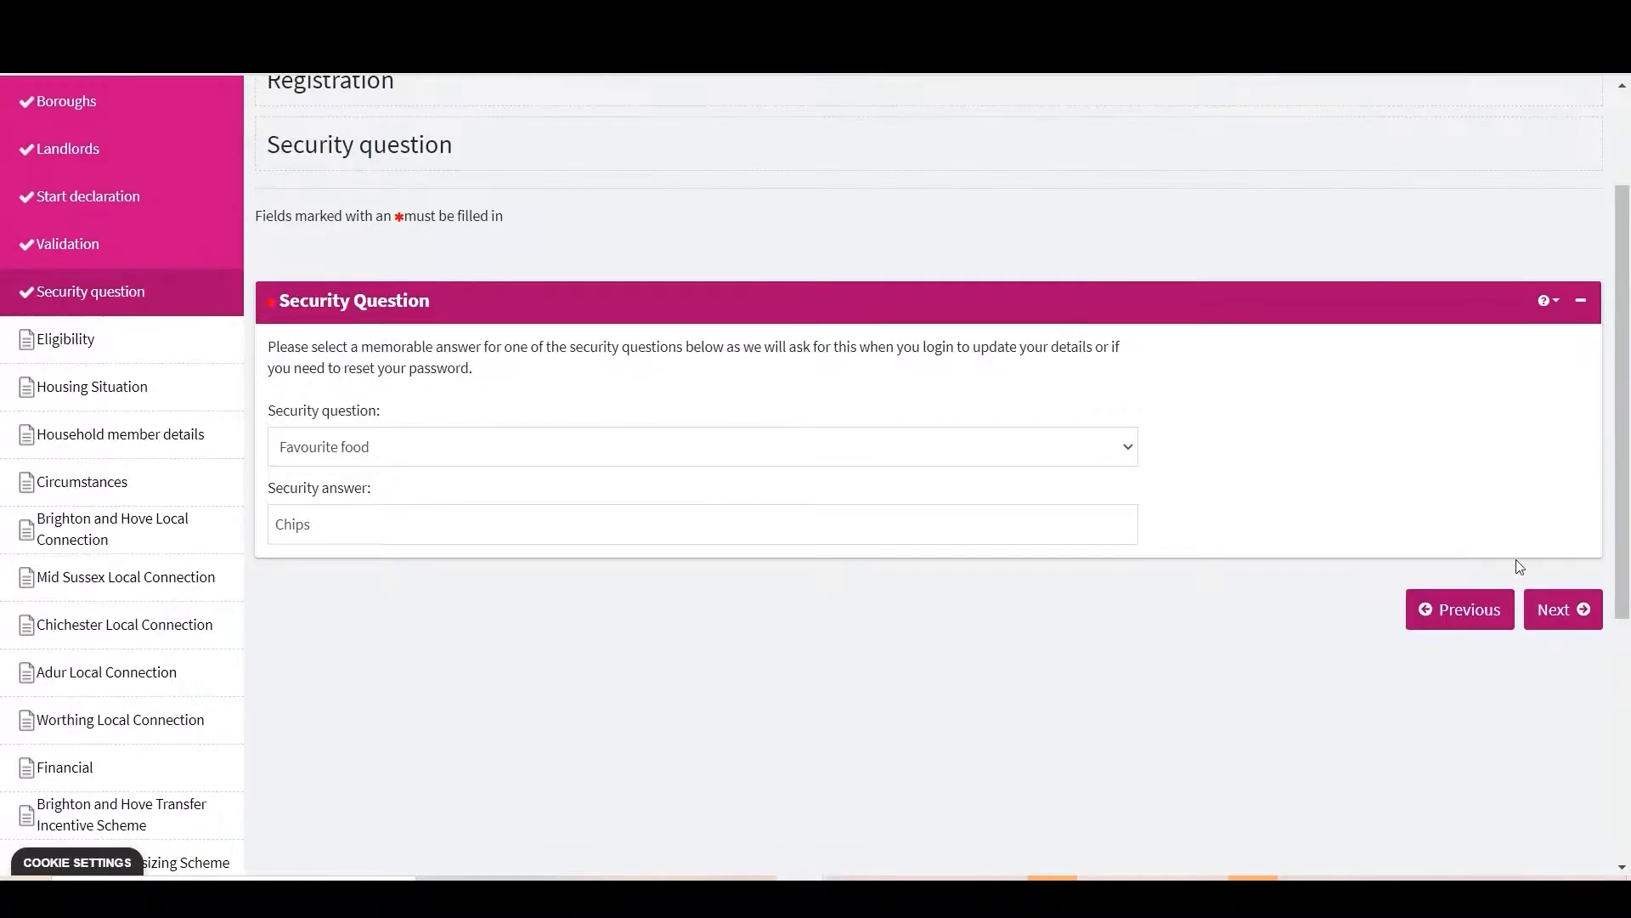
pyautogui.scroll(2, 1384, 186)
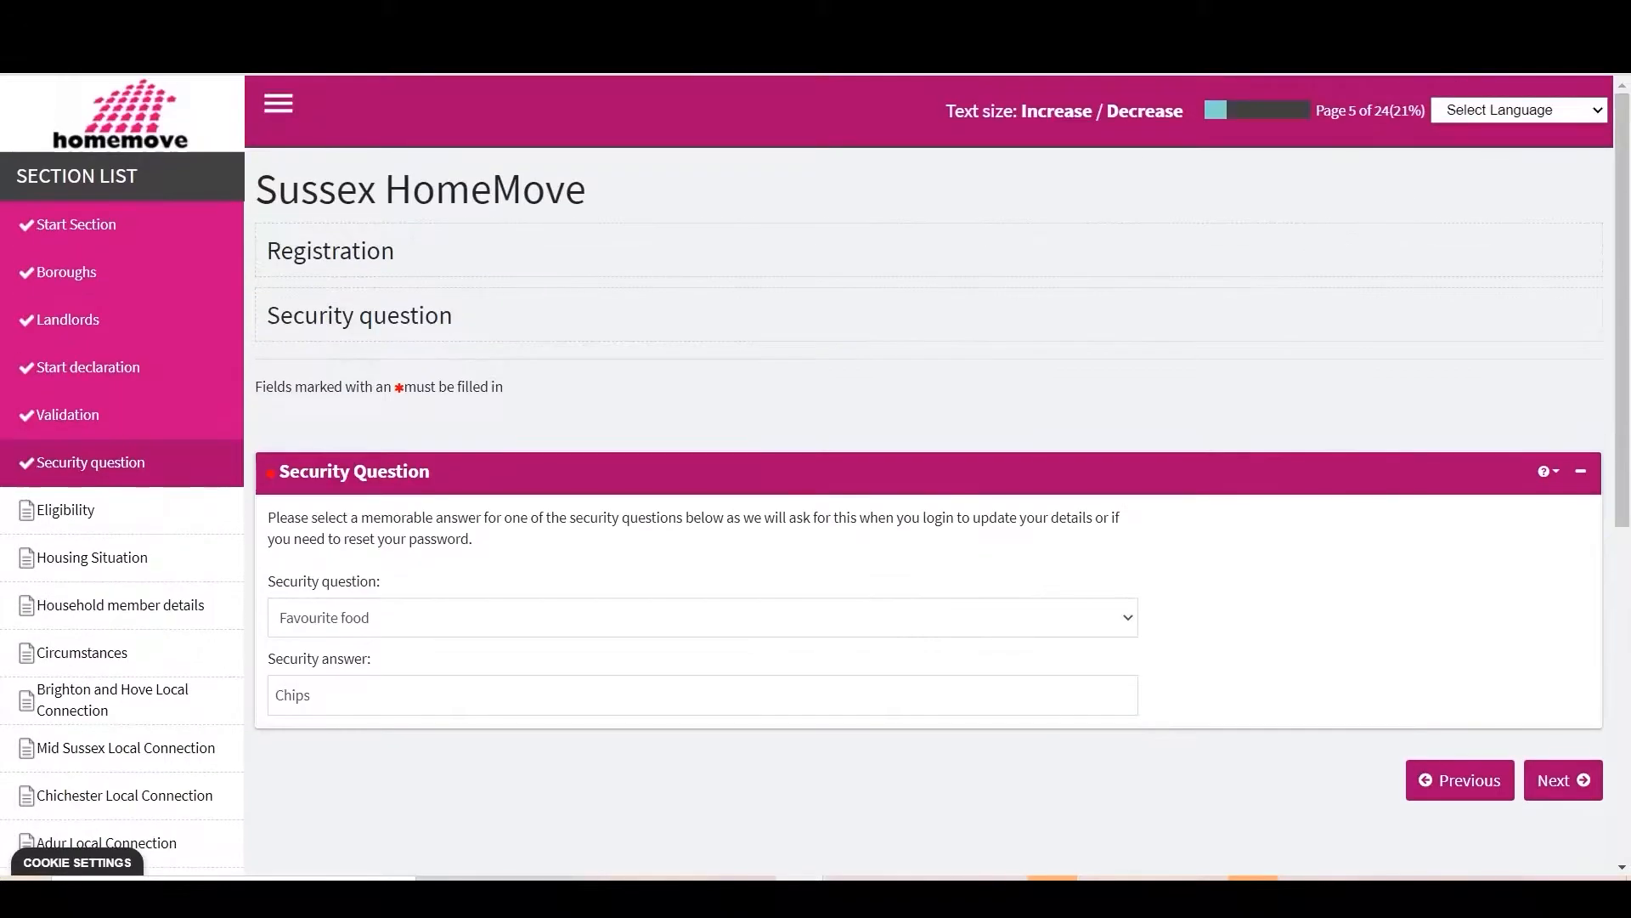
pyautogui.click(1574, 783)
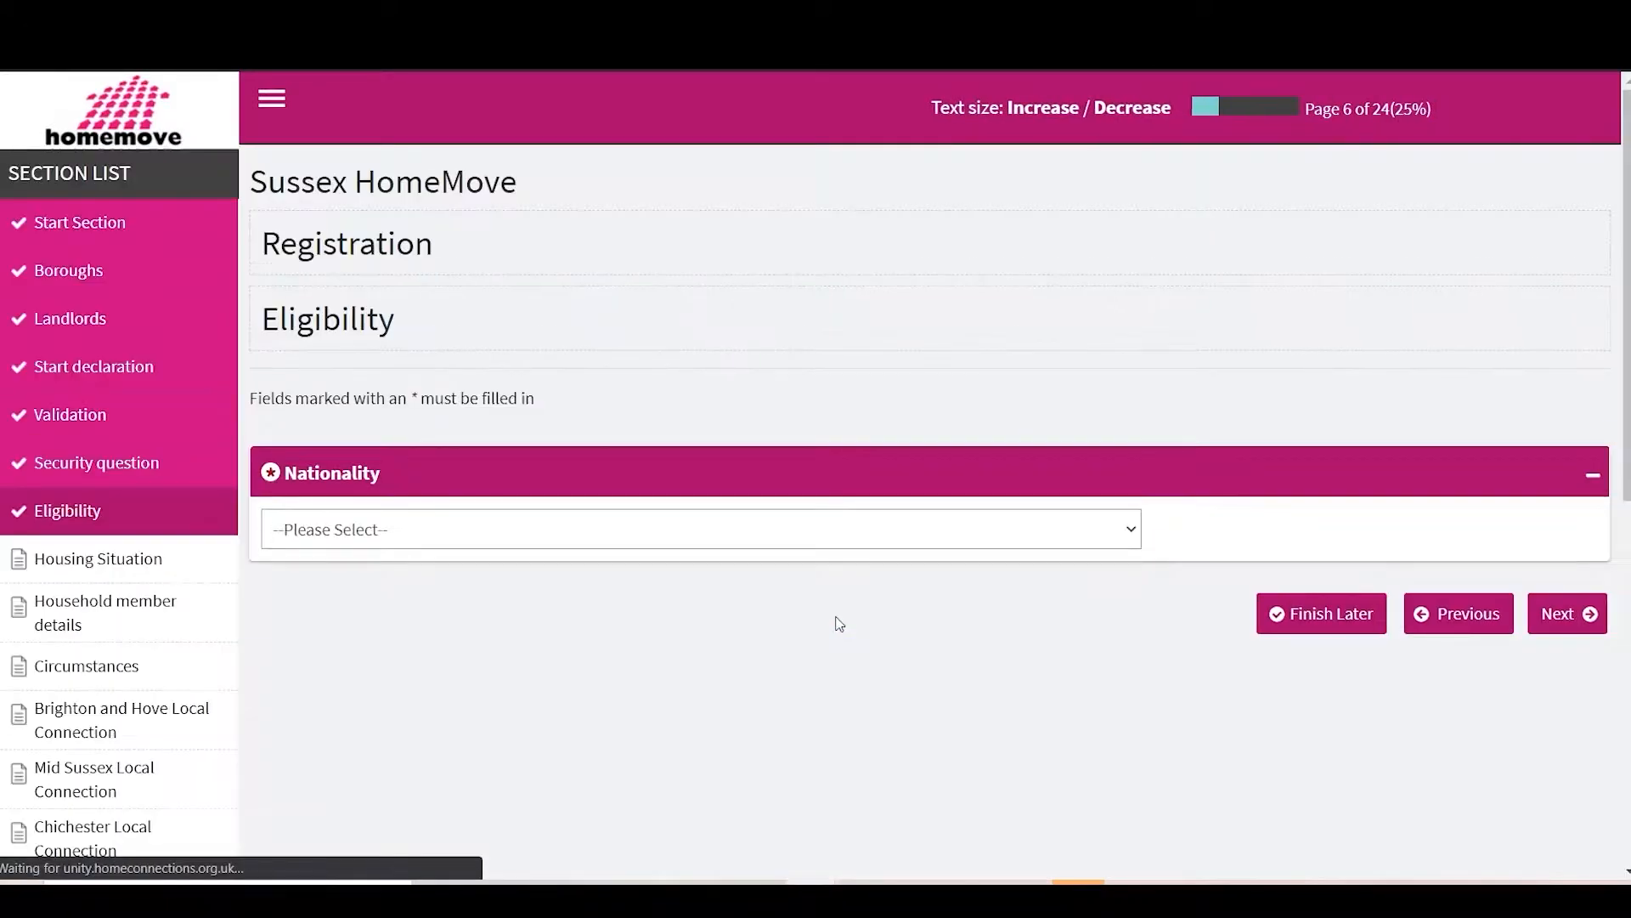
pyautogui.click(512, 526)
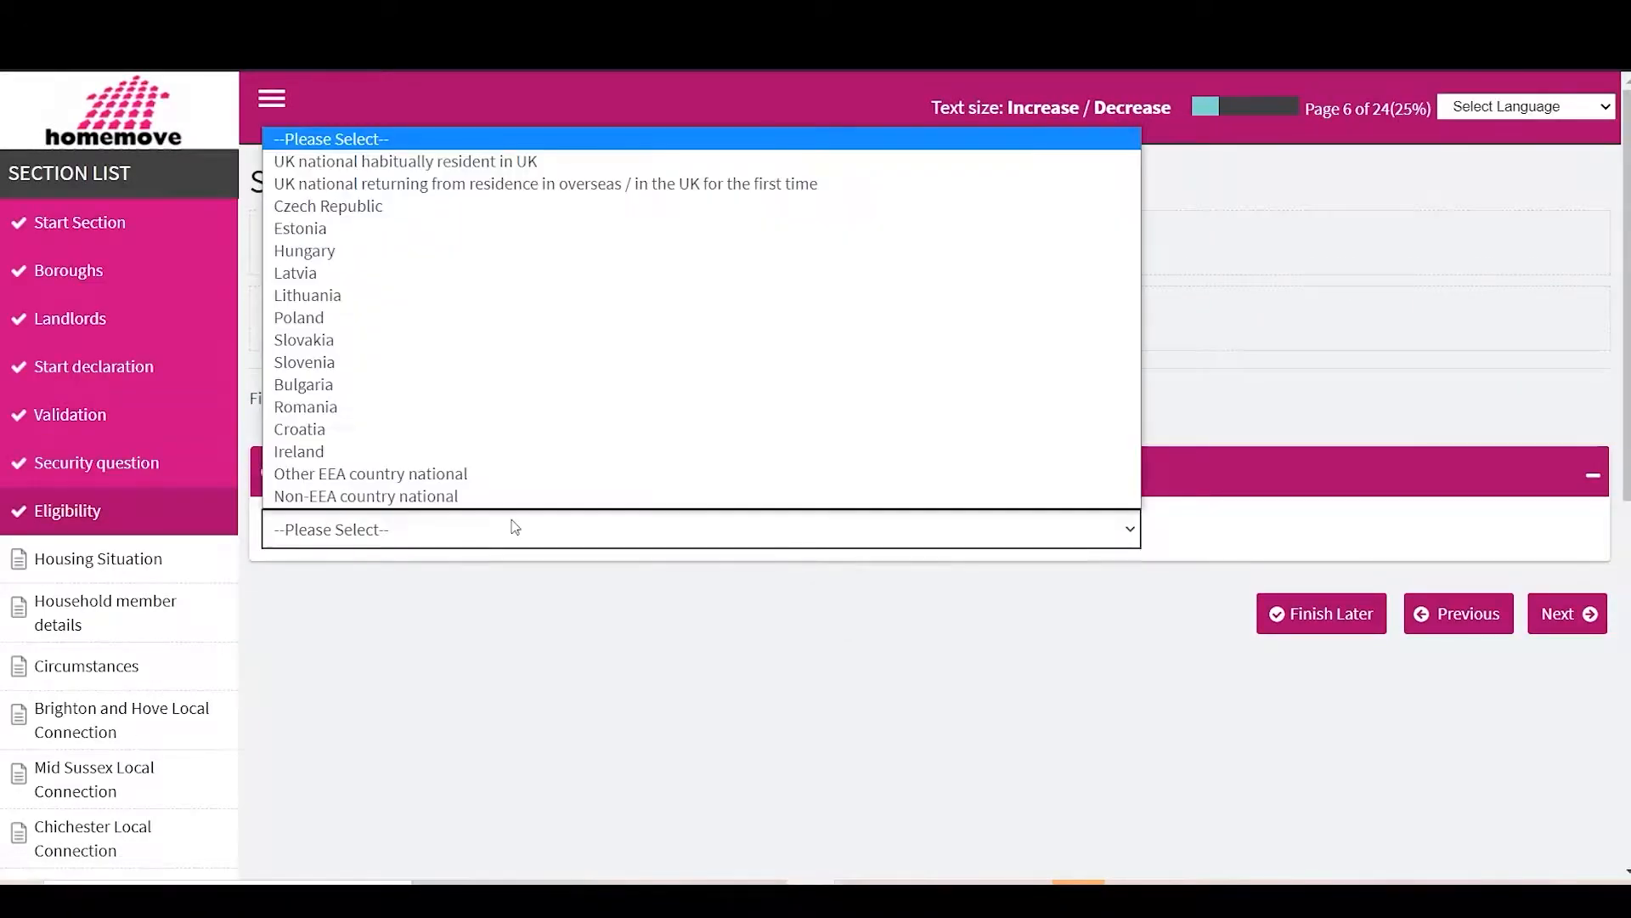
pyautogui.click(440, 161)
pyautogui.click(345, 136)
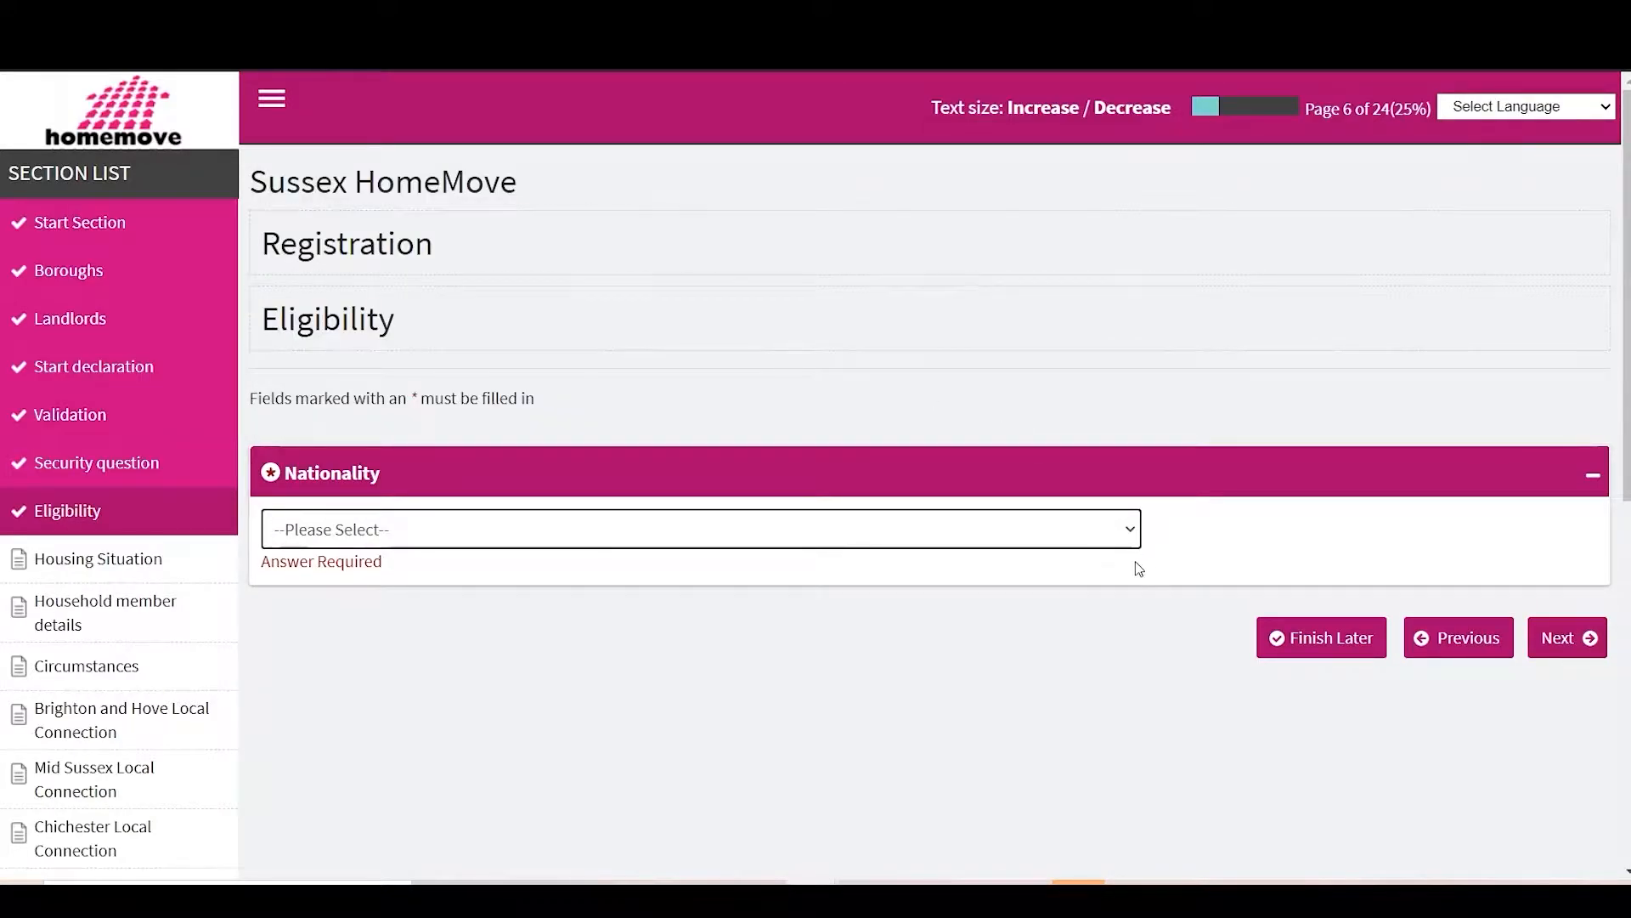
pyautogui.click(1126, 545)
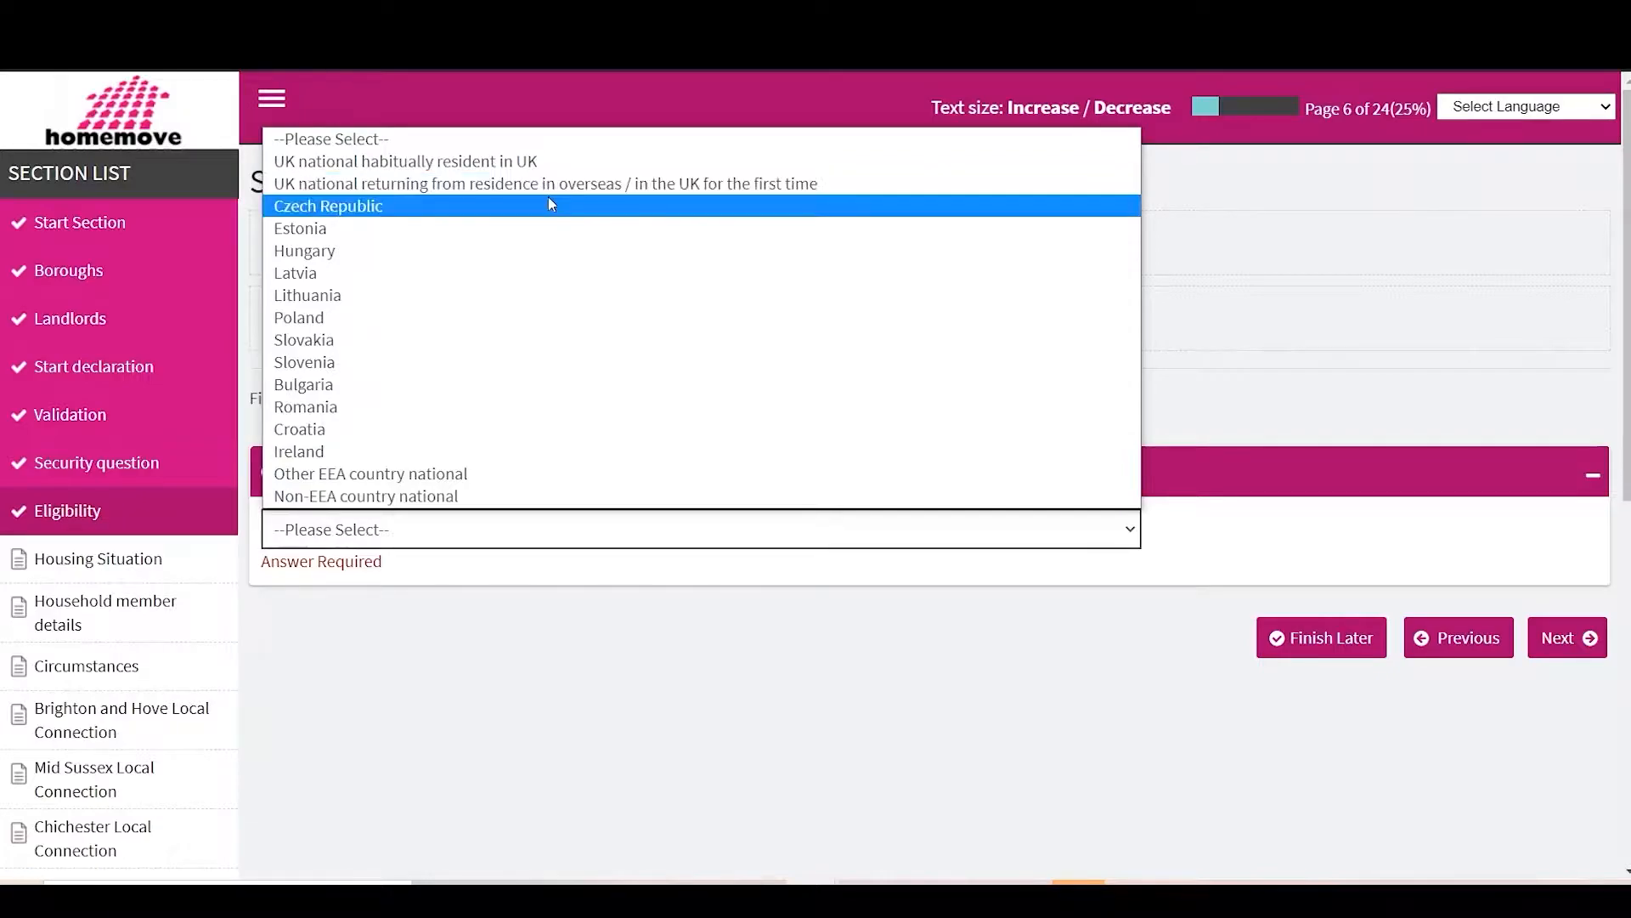
pyautogui.click(501, 496)
pyautogui.click(466, 534)
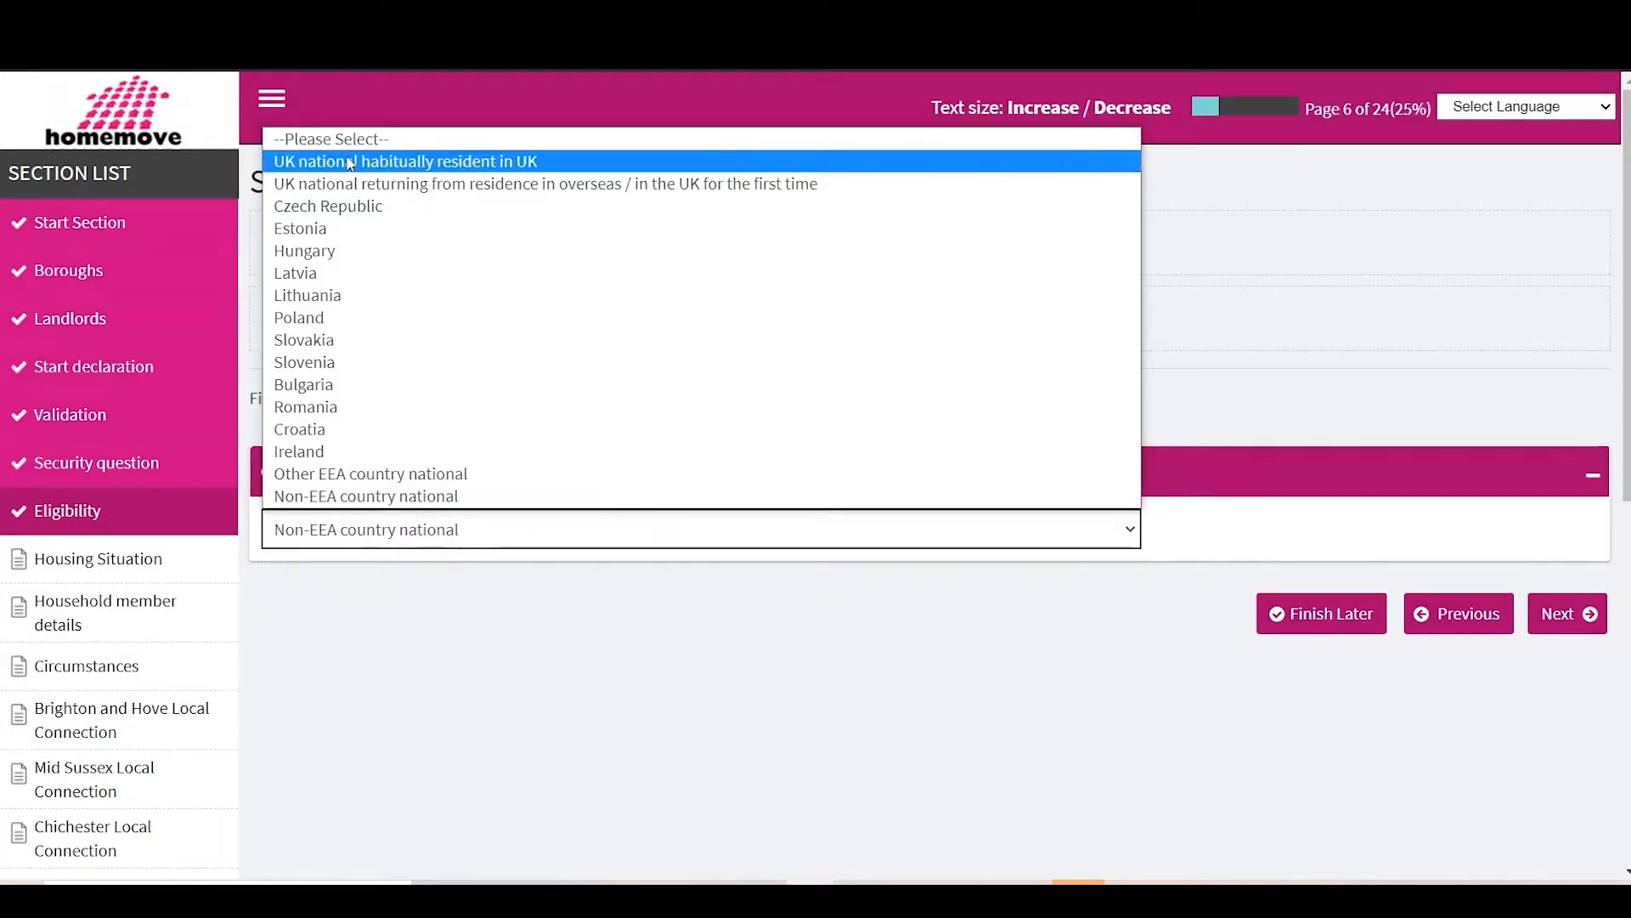
pyautogui.click(465, 161)
pyautogui.click(1568, 613)
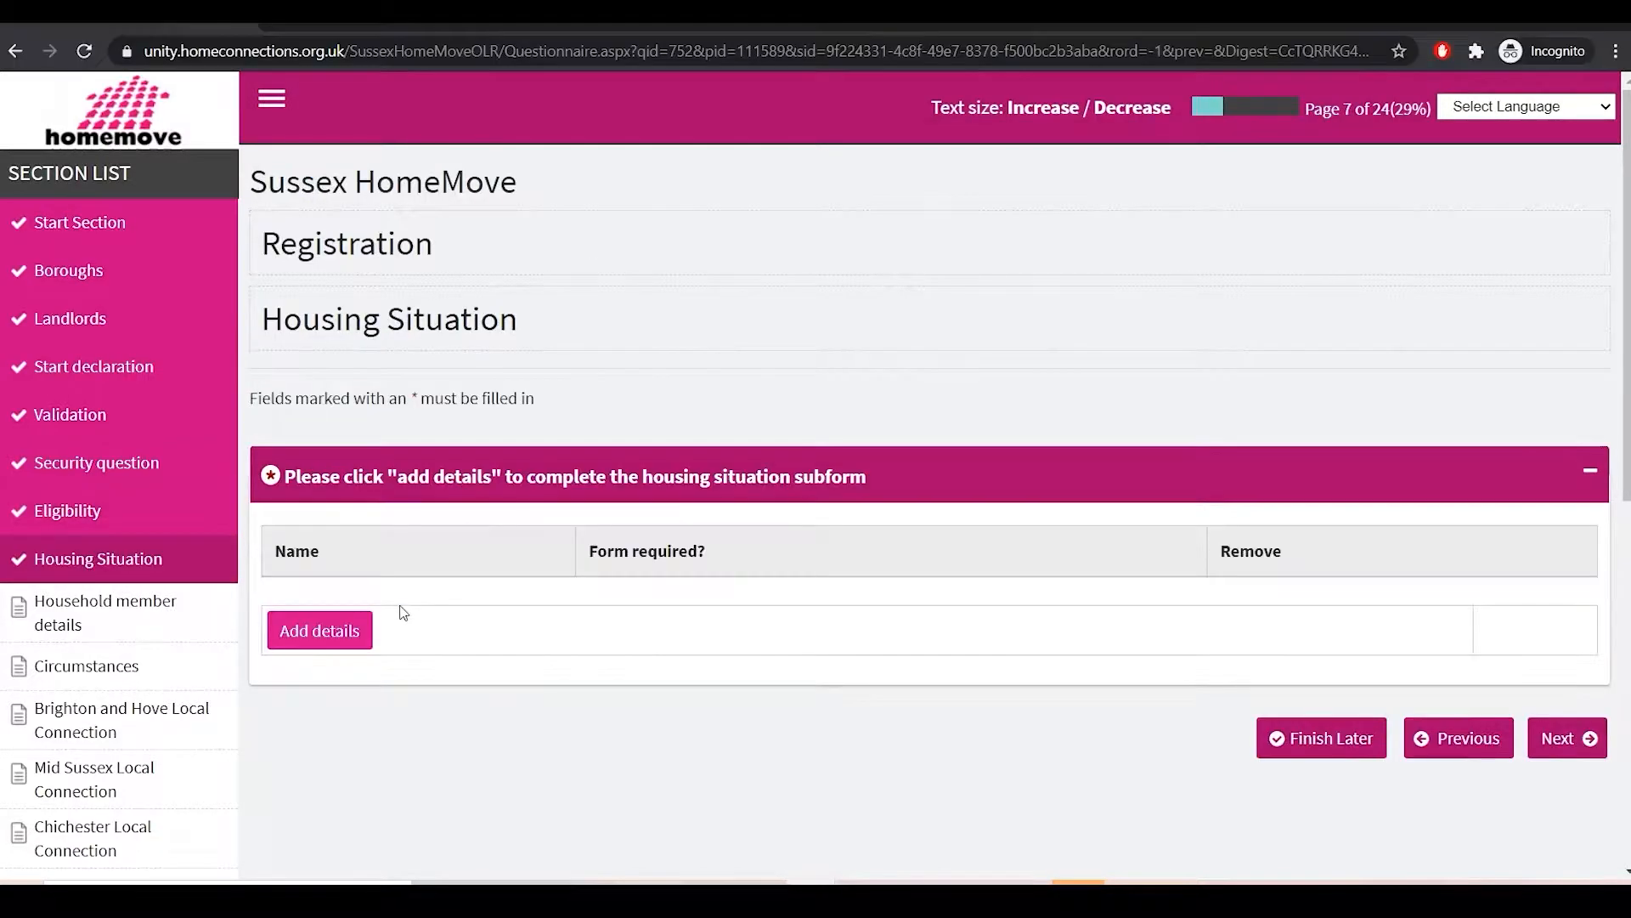
# Step: Record housing as 'Private rented sector: self-contained' with property interest No and submit
pyautogui.click(293, 637)
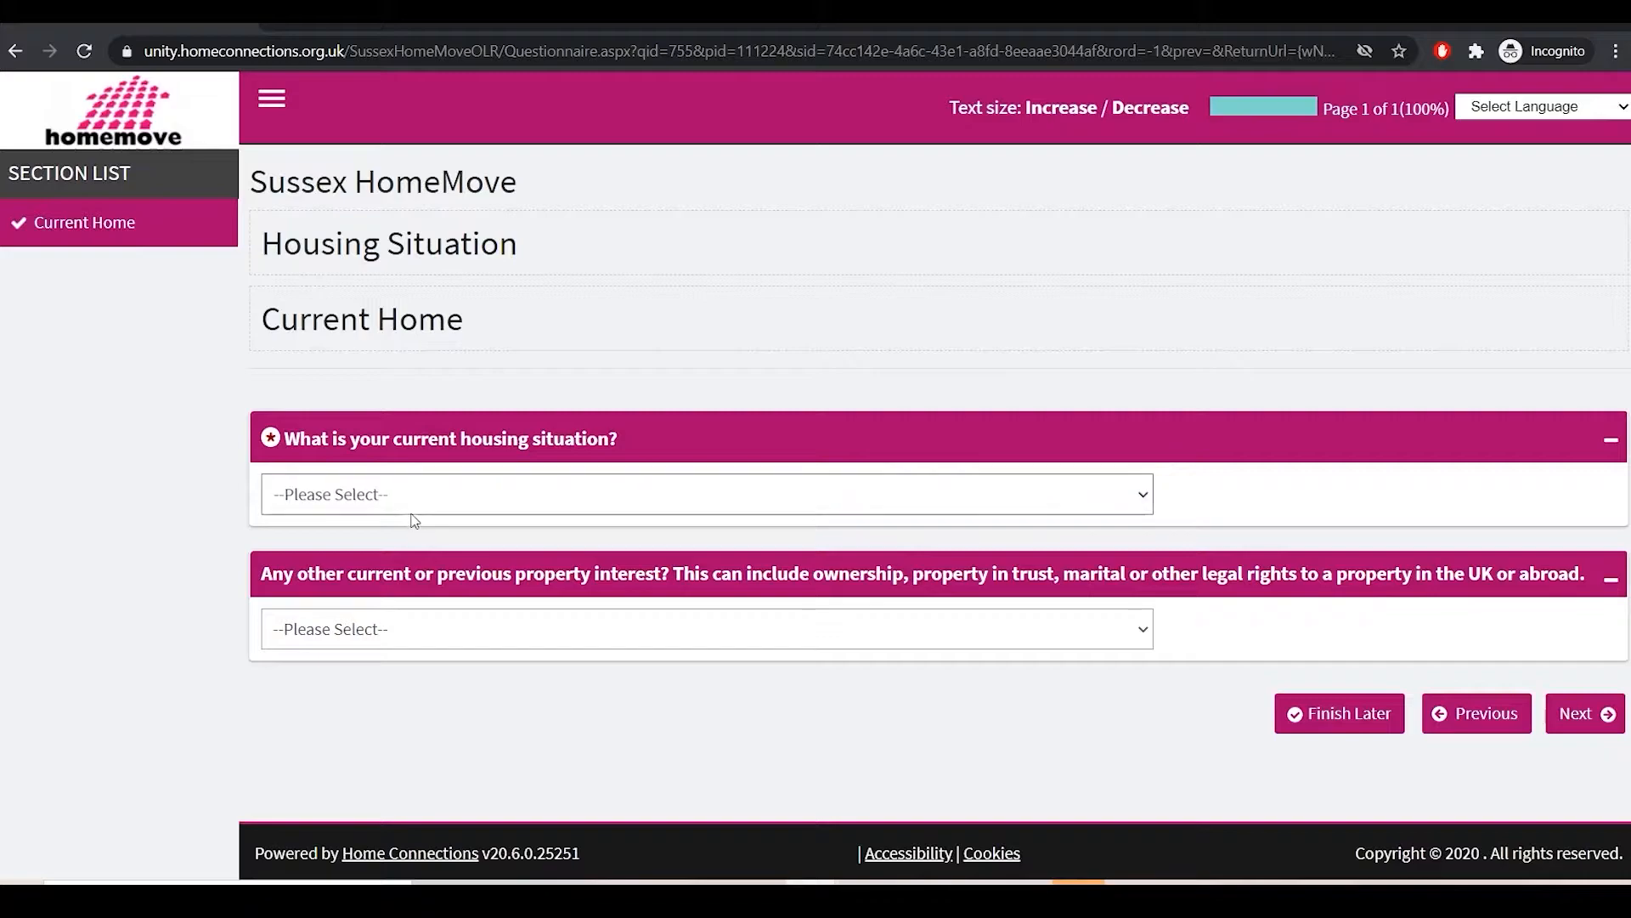
pyautogui.click(525, 488)
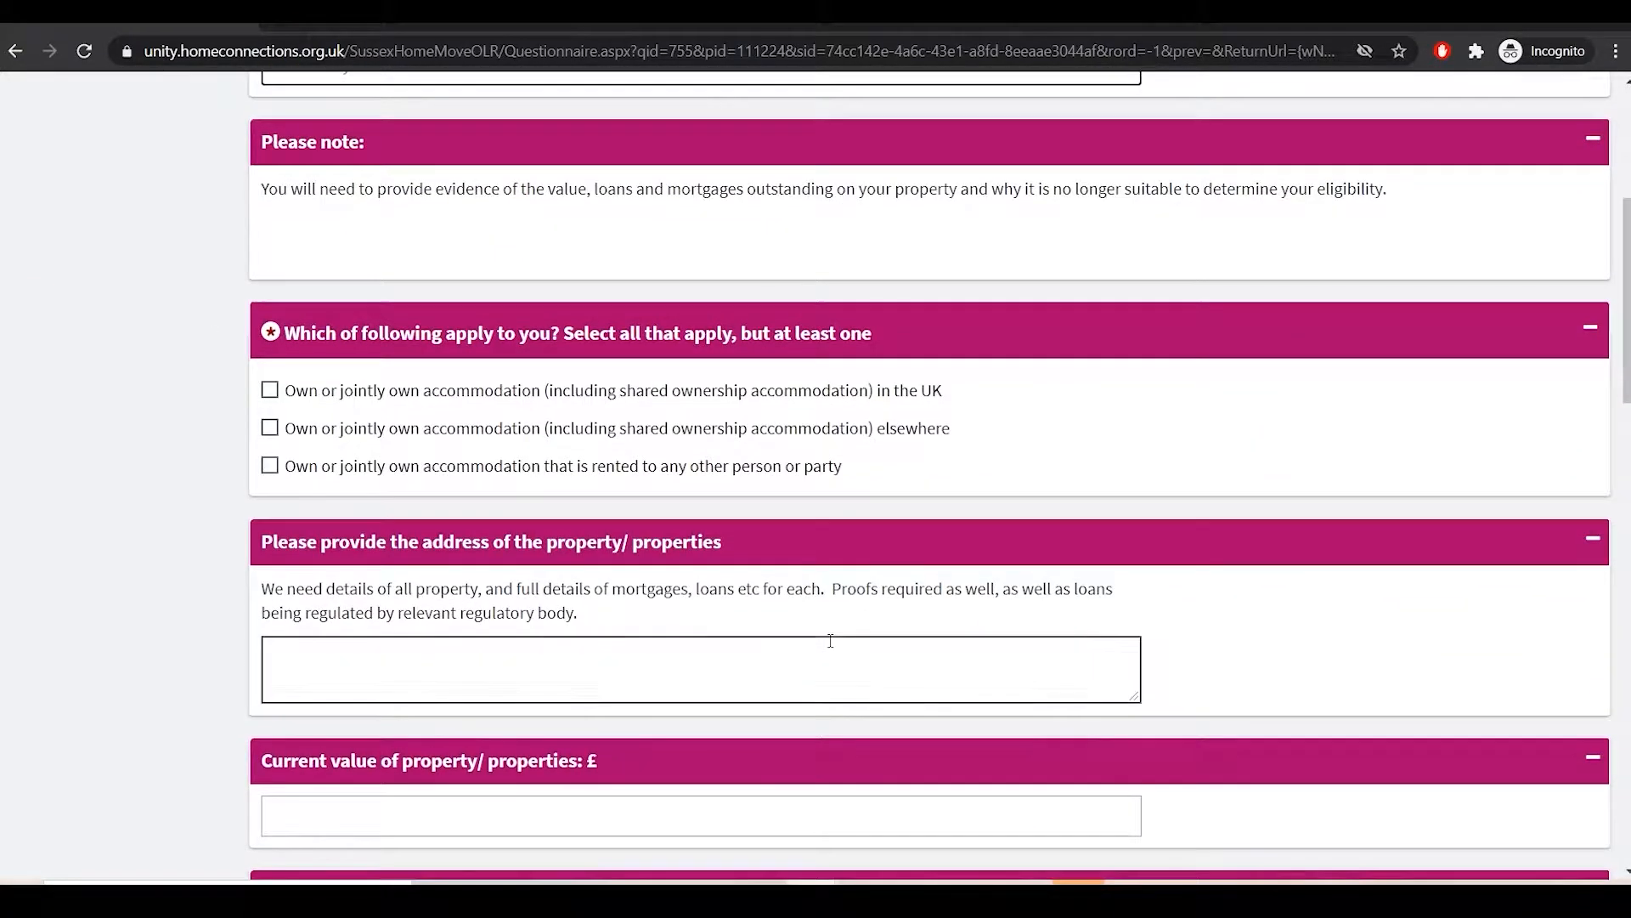
pyautogui.scroll(-3, 830, 641)
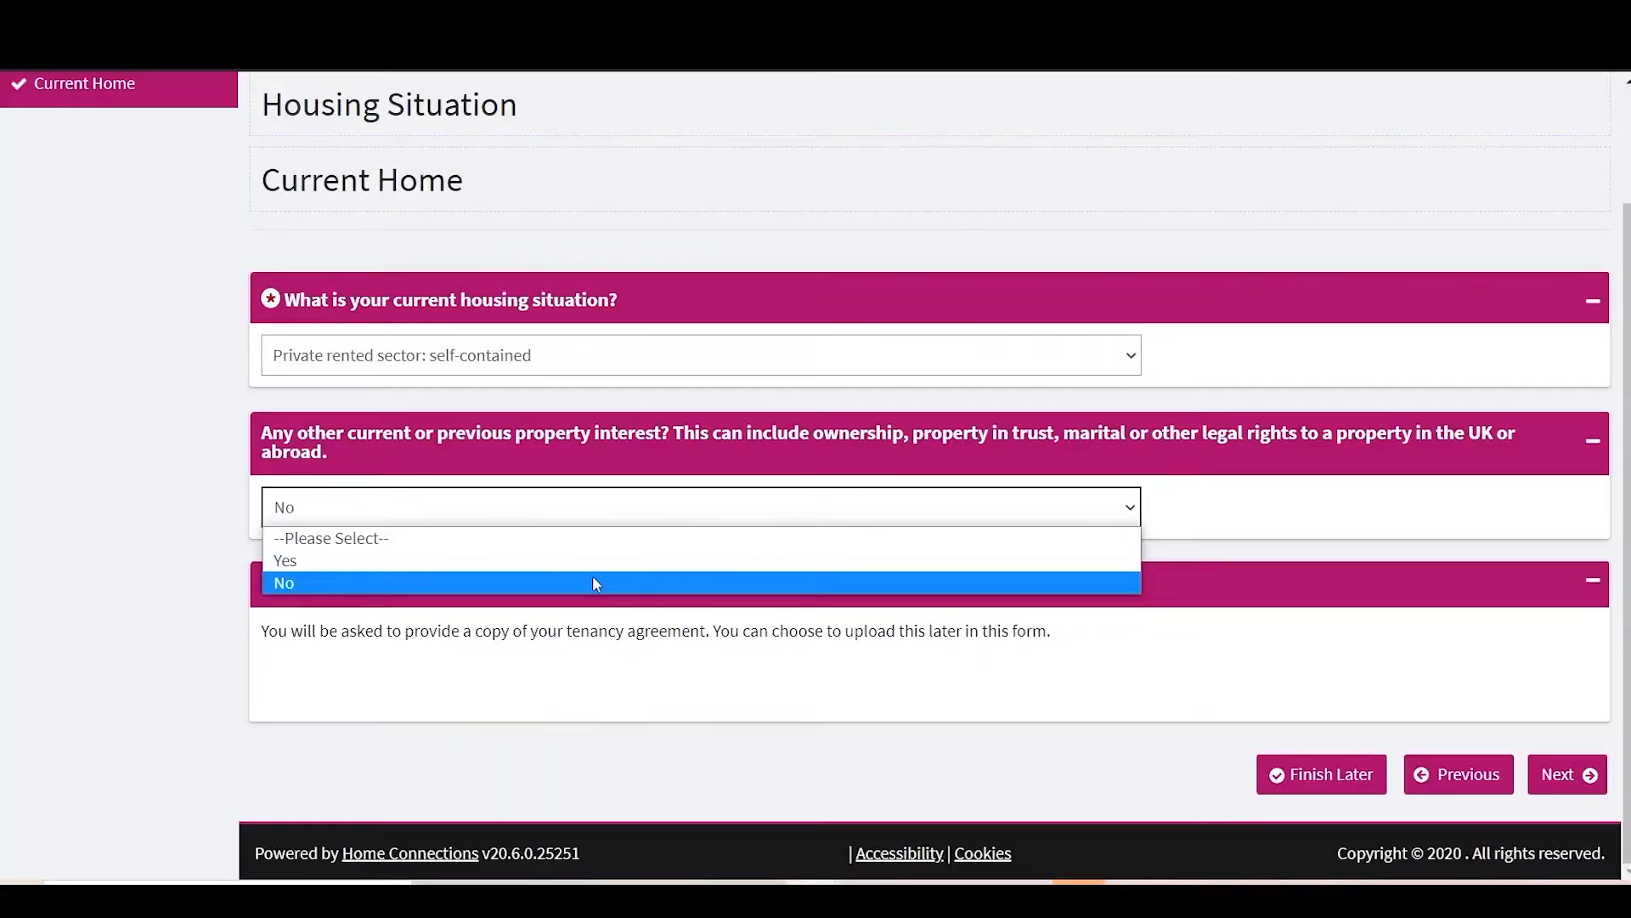
pyautogui.click(597, 561)
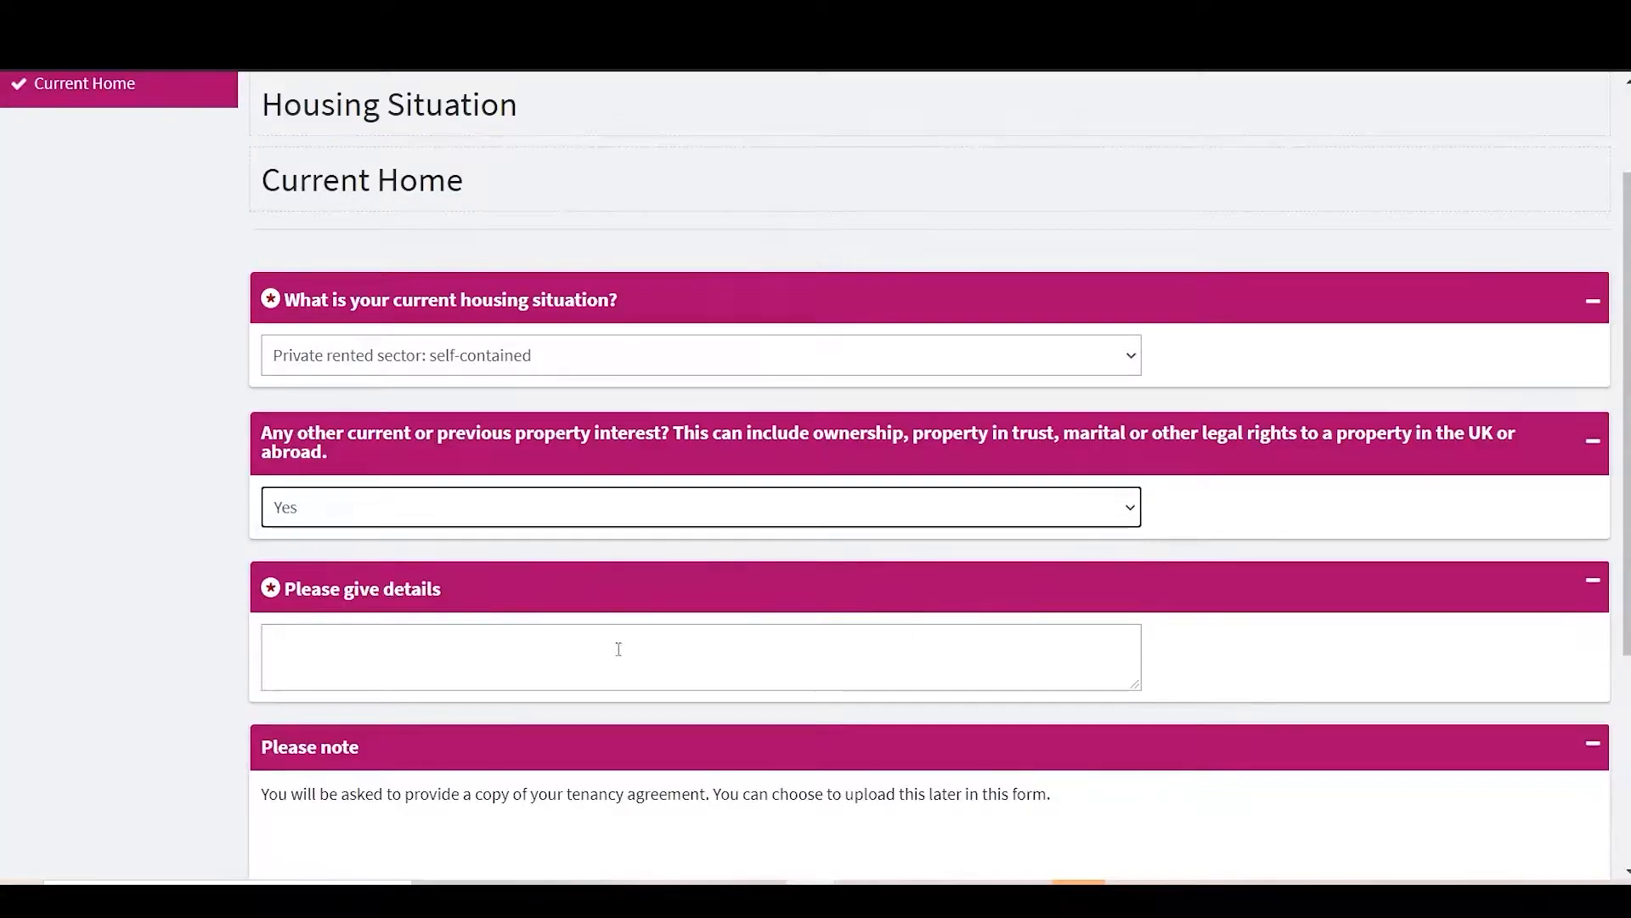
pyautogui.scroll(-3, 614, 650)
pyautogui.scroll(-1, 622, 662)
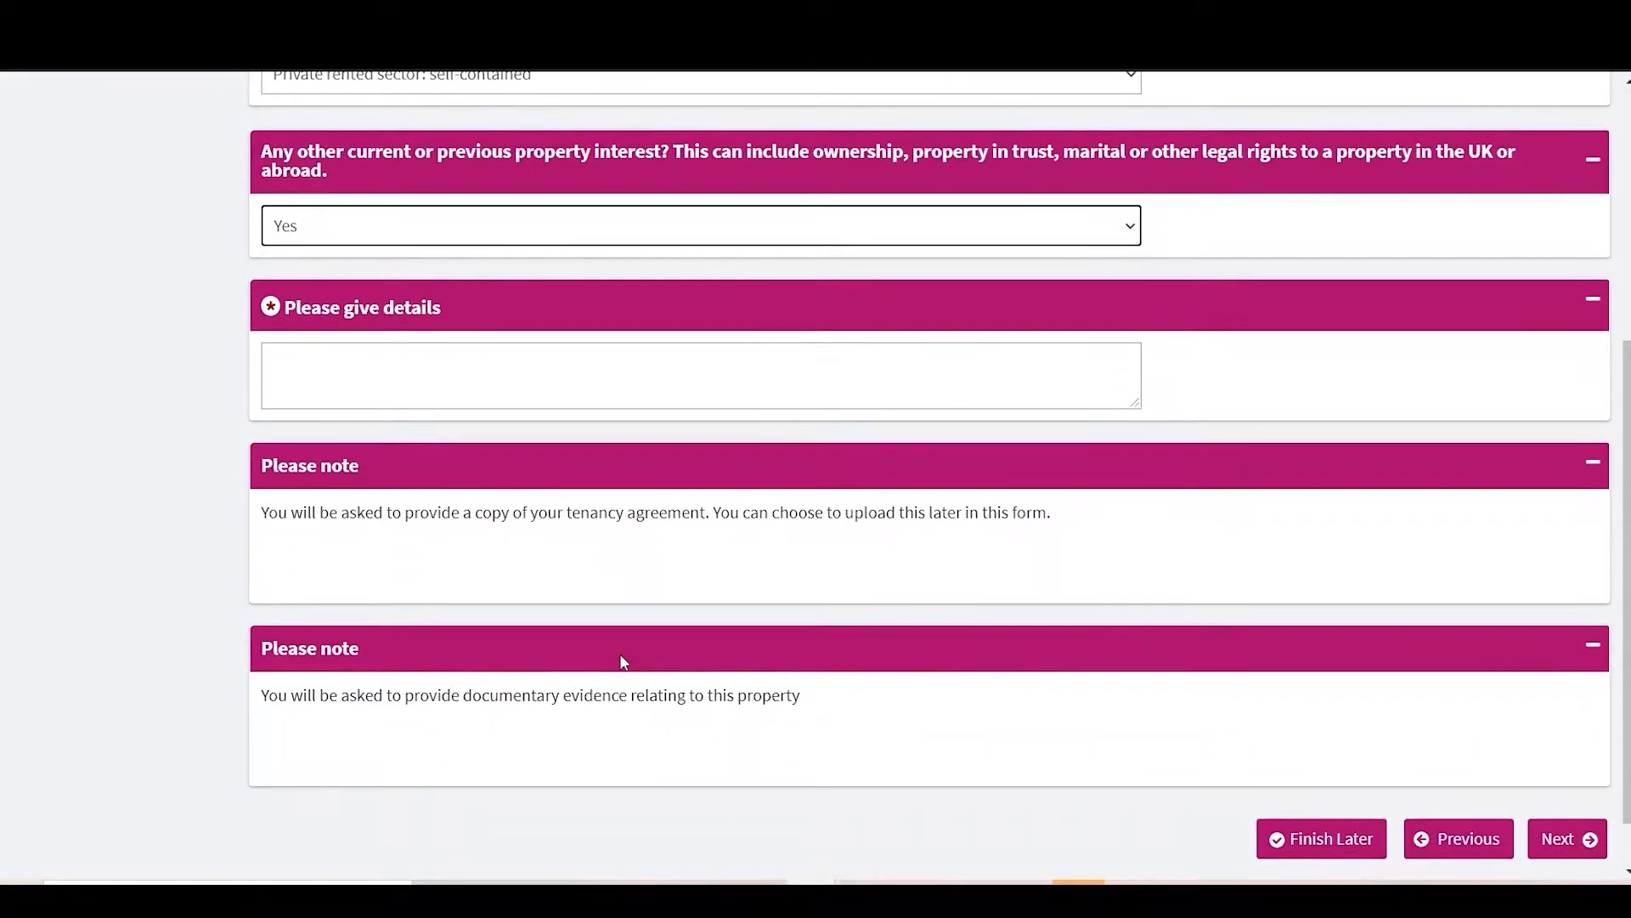
pyautogui.click(586, 387)
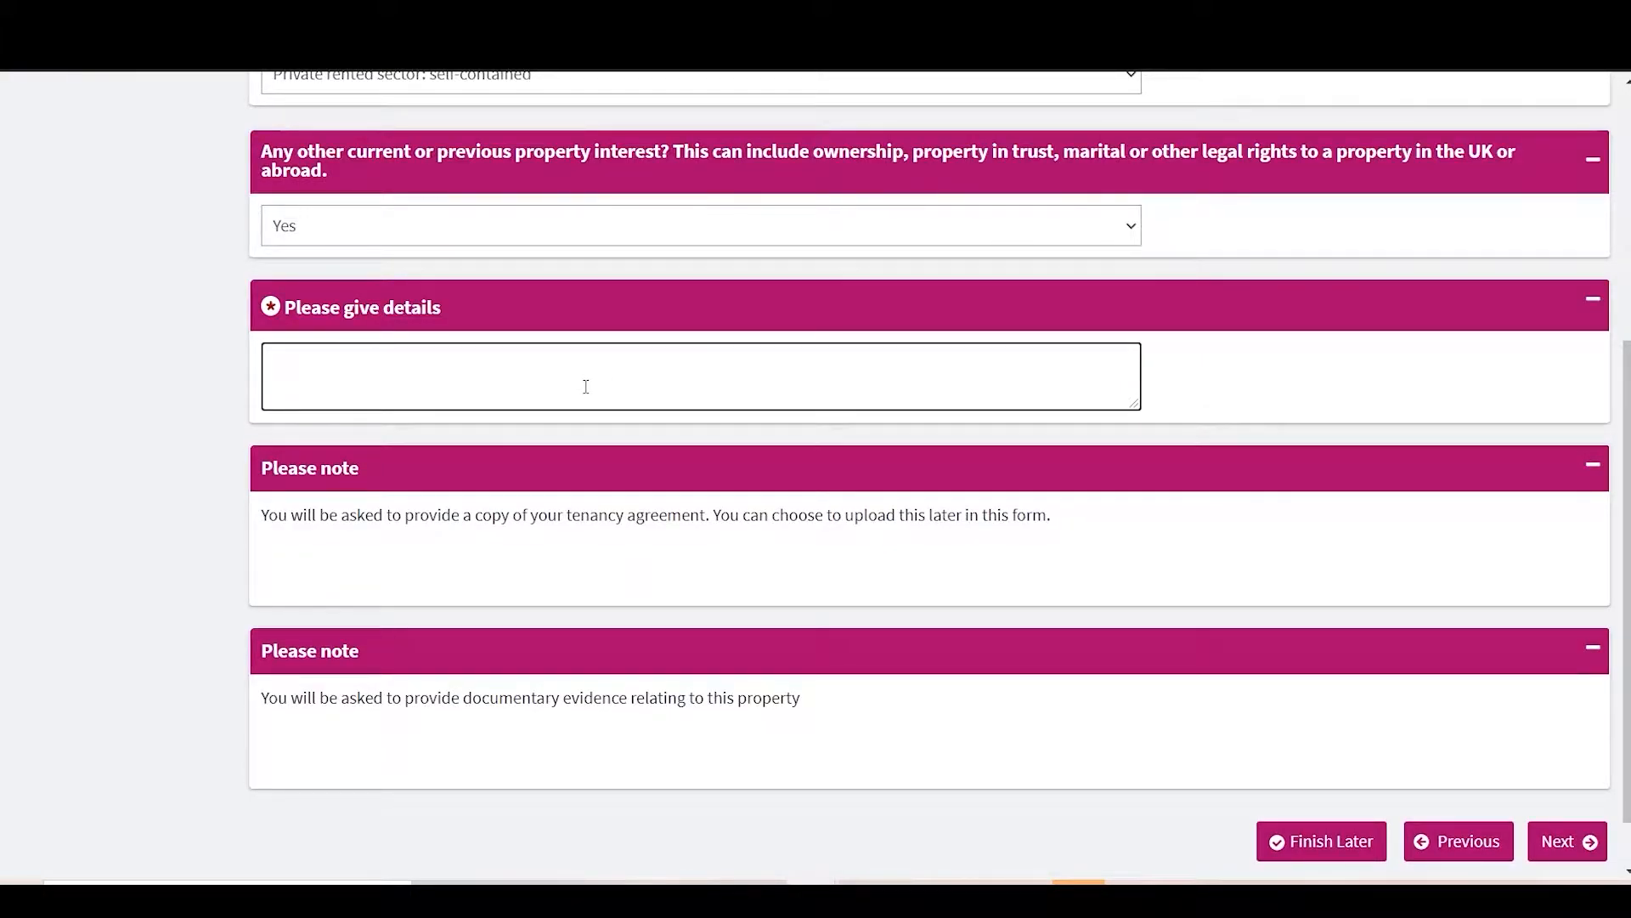
pyautogui.click(528, 240)
pyautogui.click(513, 301)
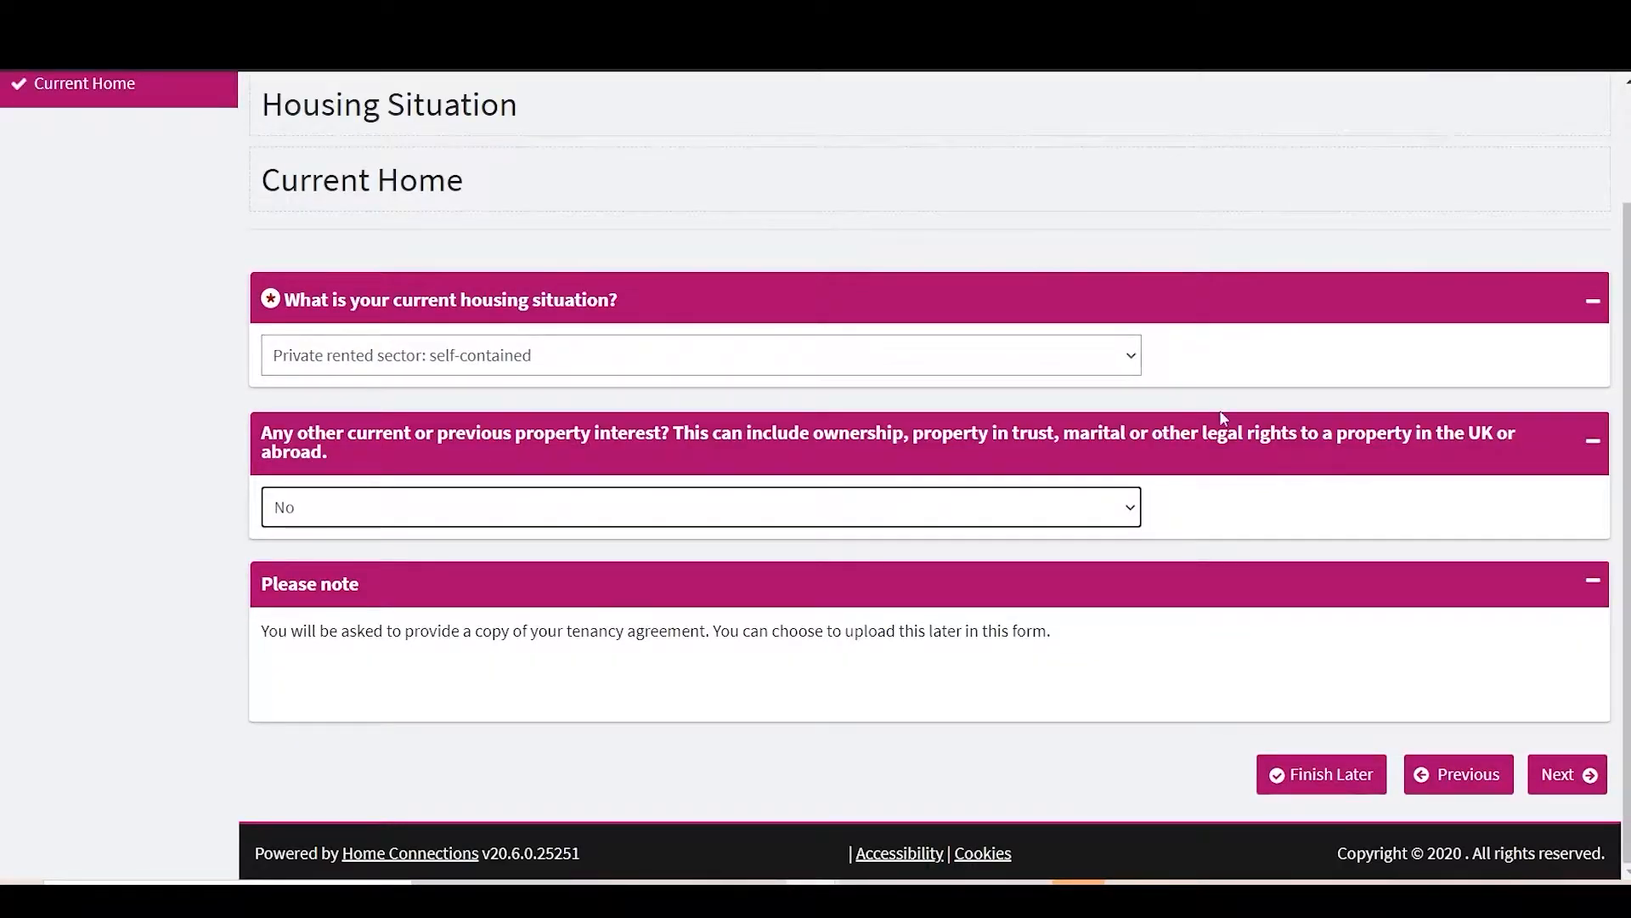
pyautogui.click(1572, 769)
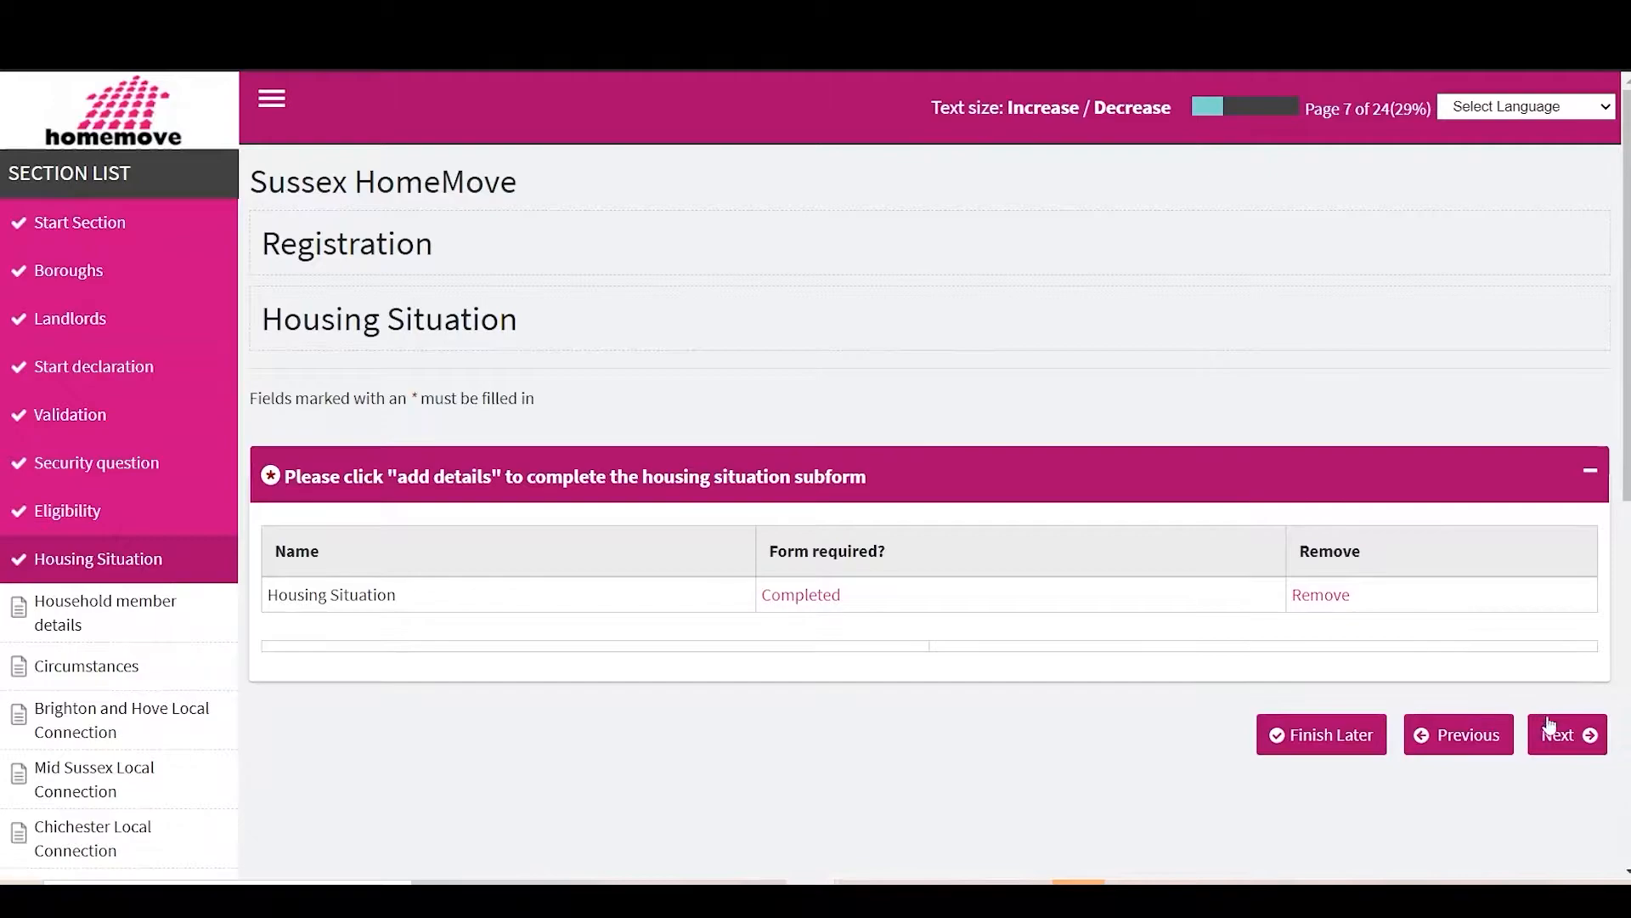
pyautogui.click(1552, 729)
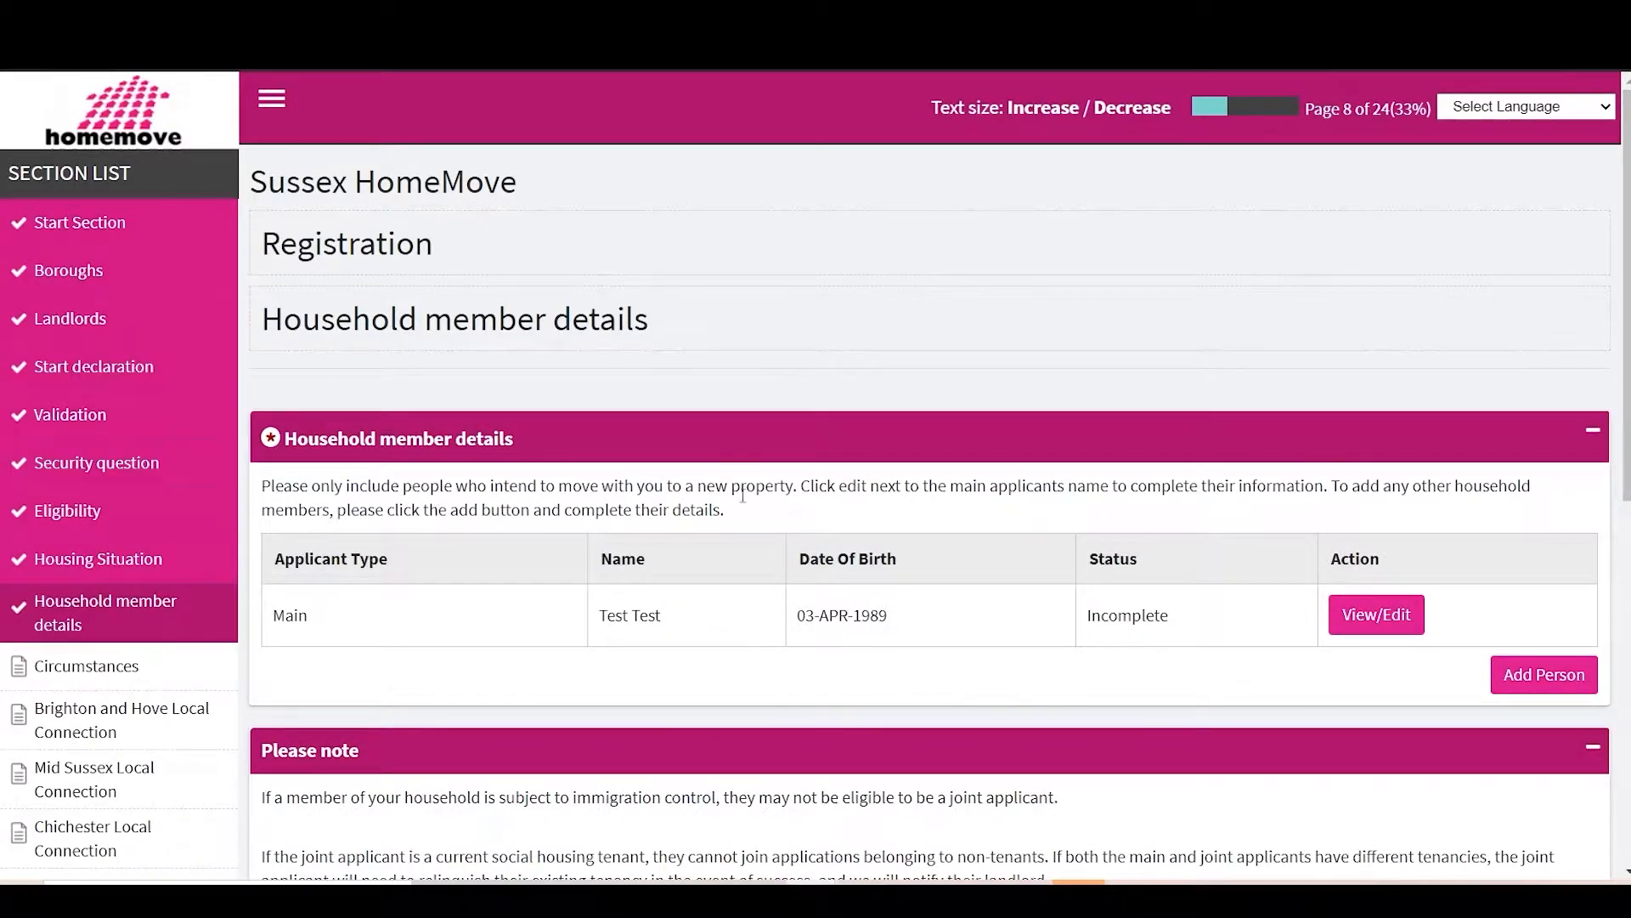
# Step: Set the main applicant's title to Mr and previously used names to No
pyautogui.click(1351, 613)
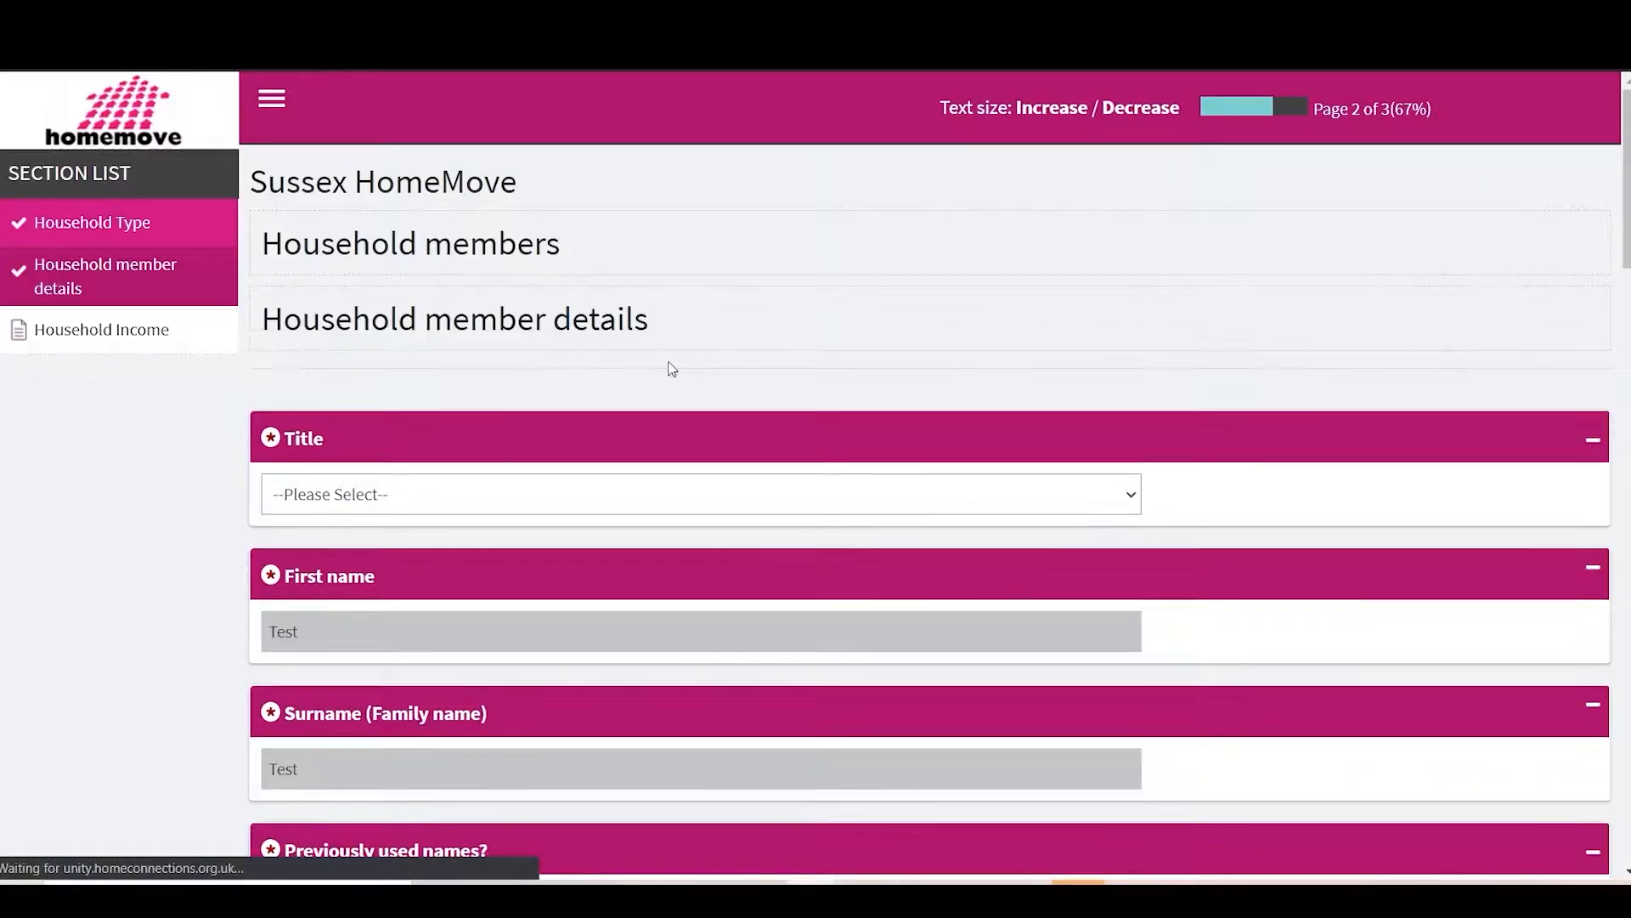
pyautogui.click(424, 496)
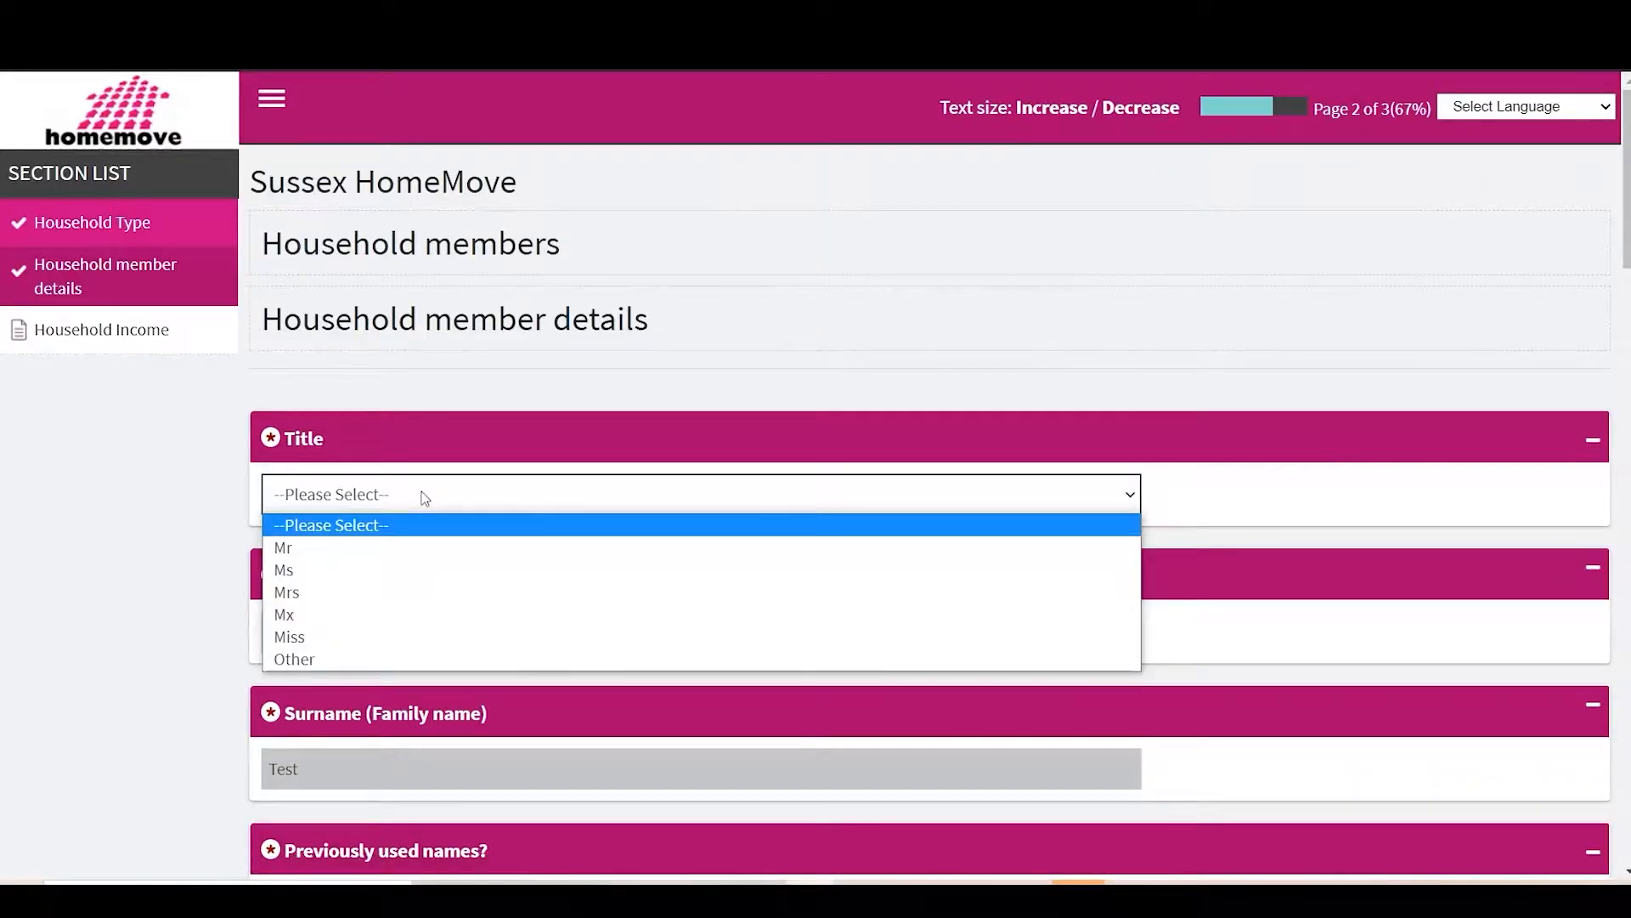
pyautogui.click(394, 548)
pyautogui.scroll(-3, 395, 546)
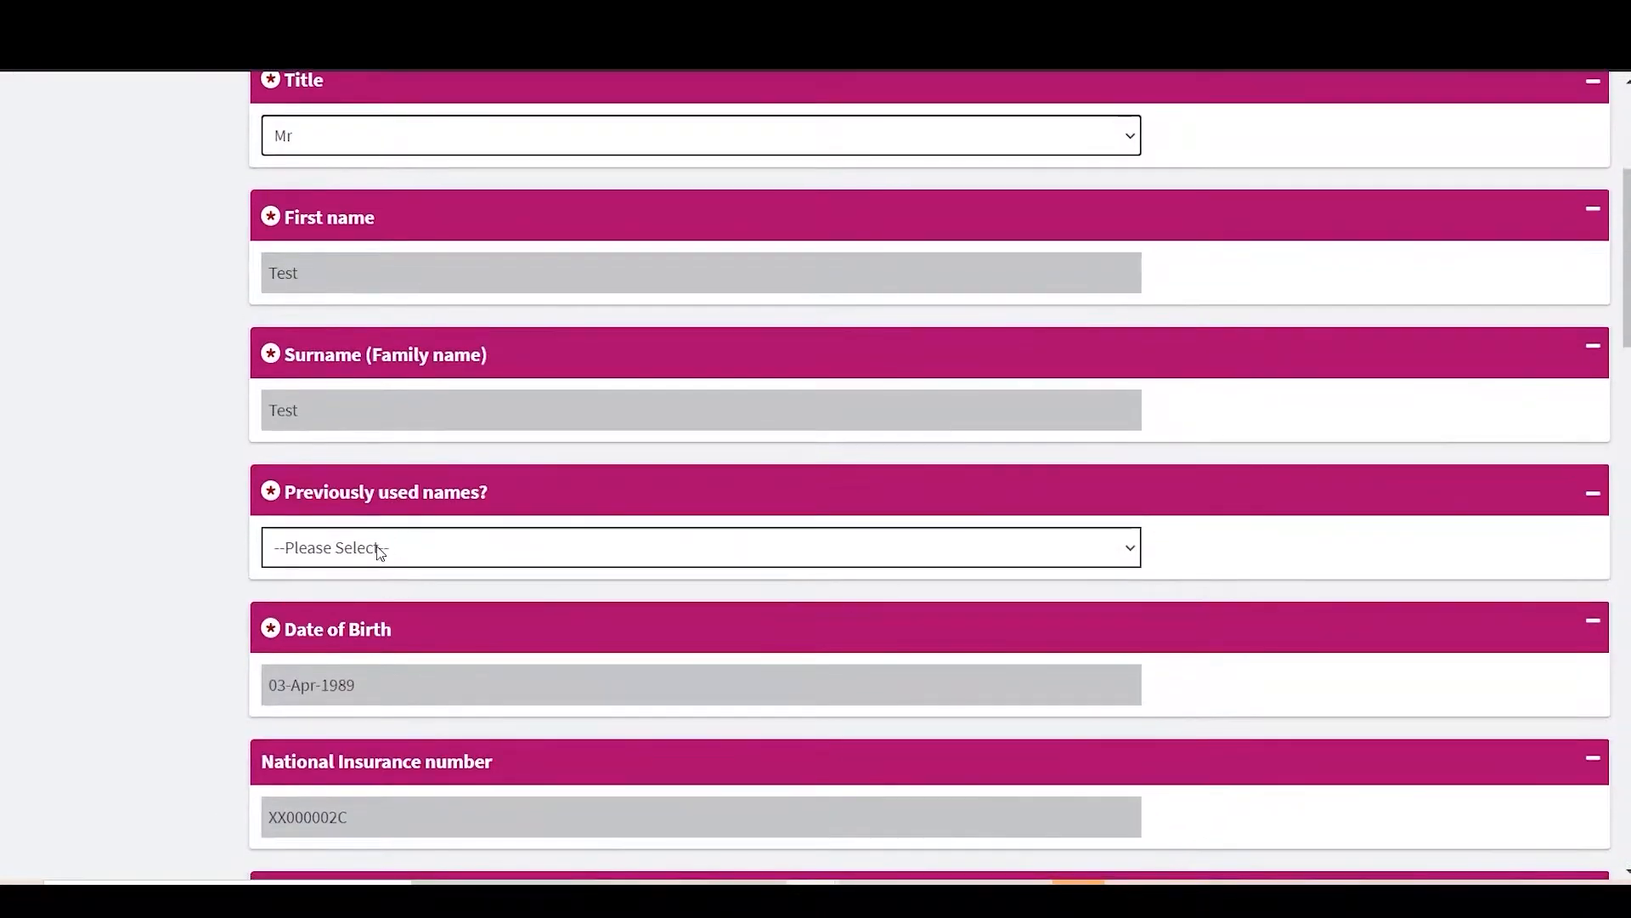
pyautogui.click(381, 553)
pyautogui.click(349, 620)
pyautogui.scroll(-4, 352, 624)
# Step: Set gender to Male, identifies with birth gender Yes, and pregnant No
pyautogui.click(344, 643)
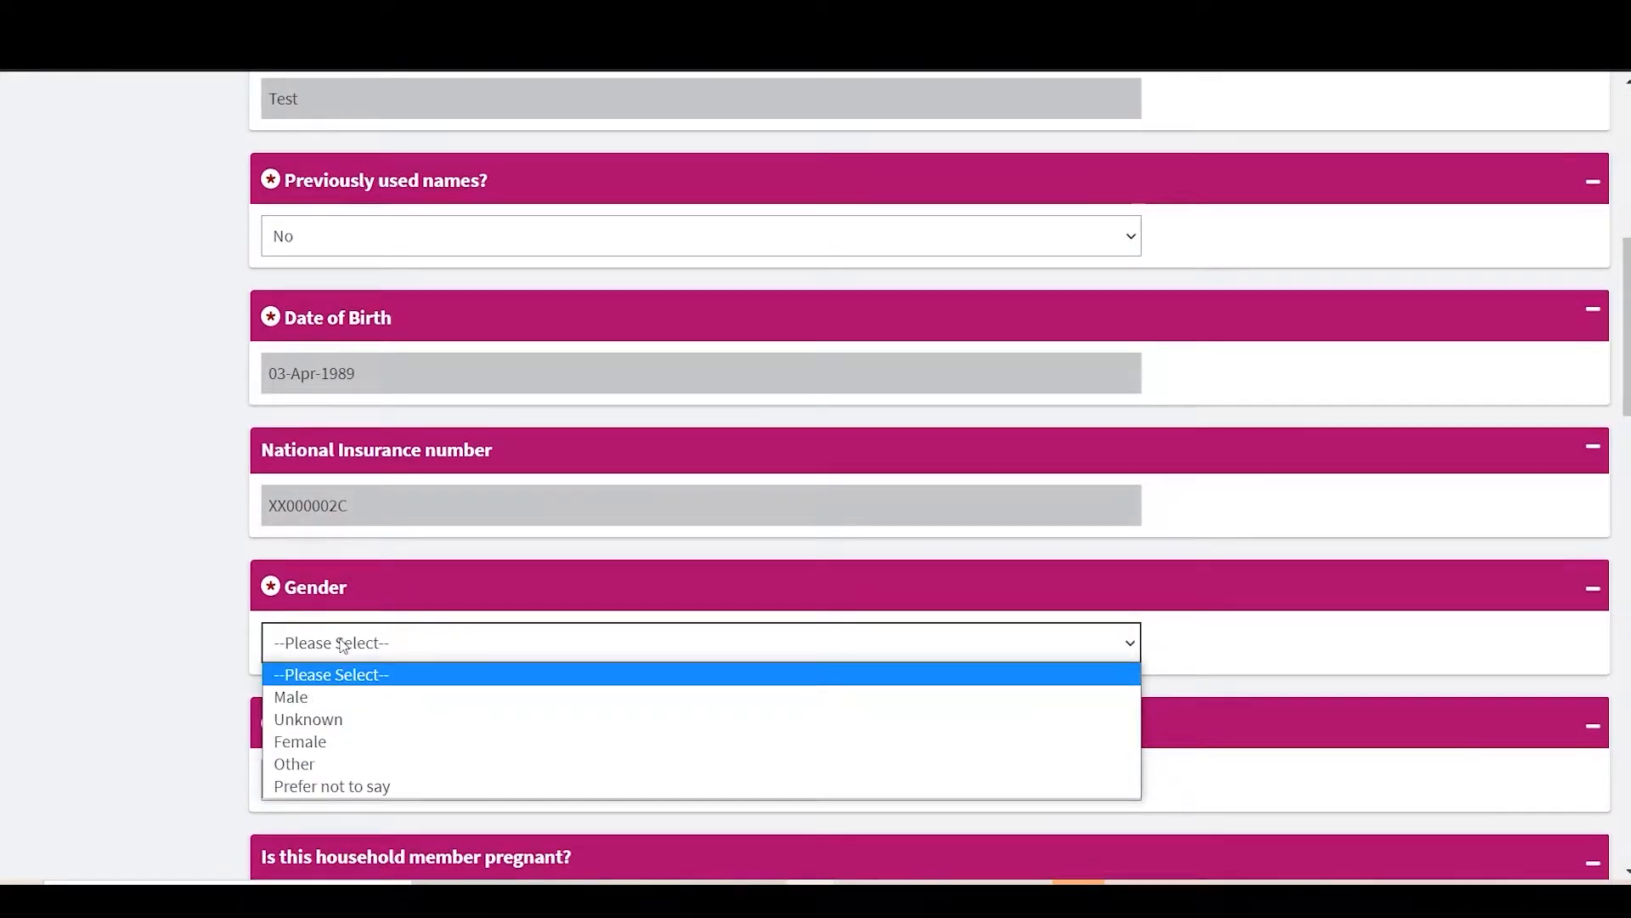
pyautogui.click(340, 697)
pyautogui.scroll(-3, 338, 712)
pyautogui.click(420, 538)
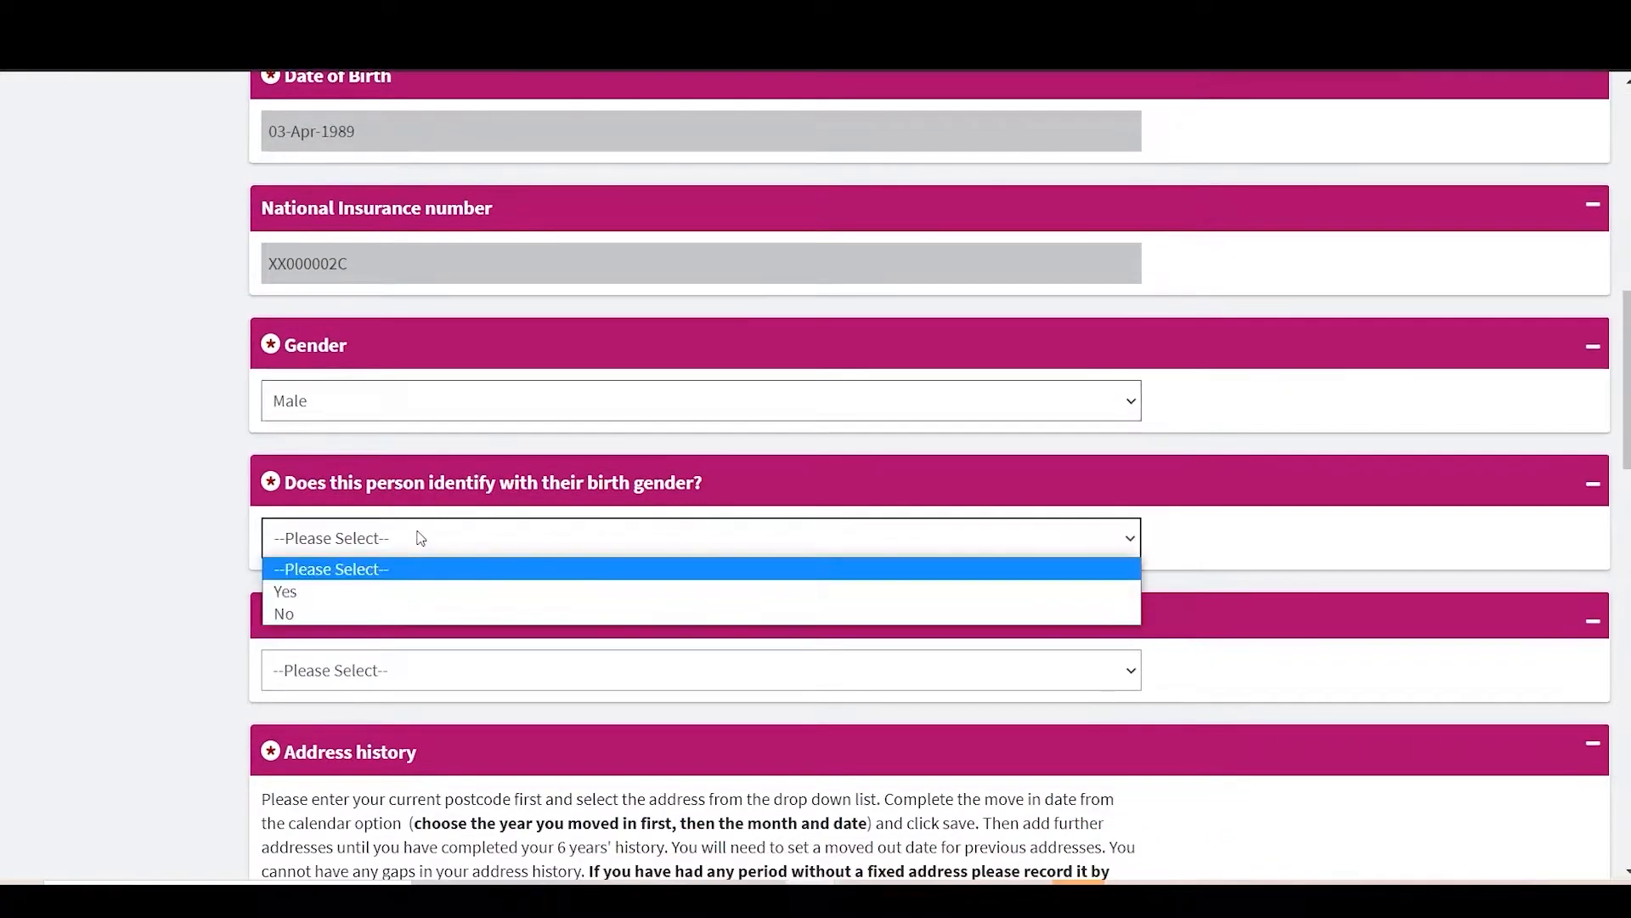
pyautogui.click(399, 591)
pyautogui.click(391, 668)
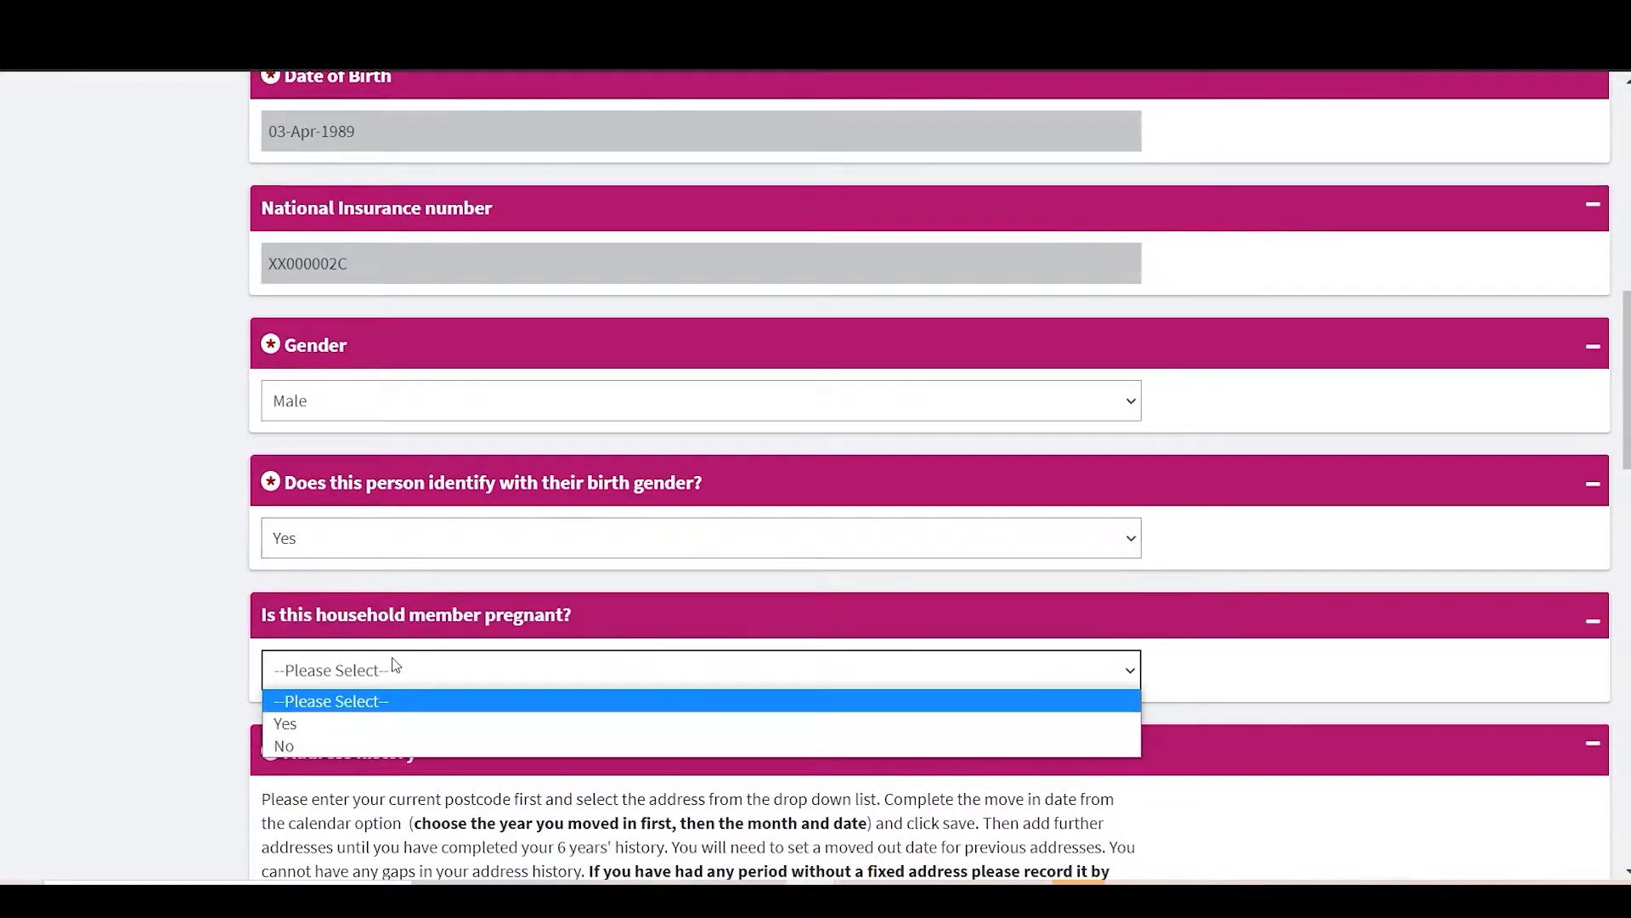
pyautogui.click(383, 744)
pyautogui.scroll(-3, 382, 743)
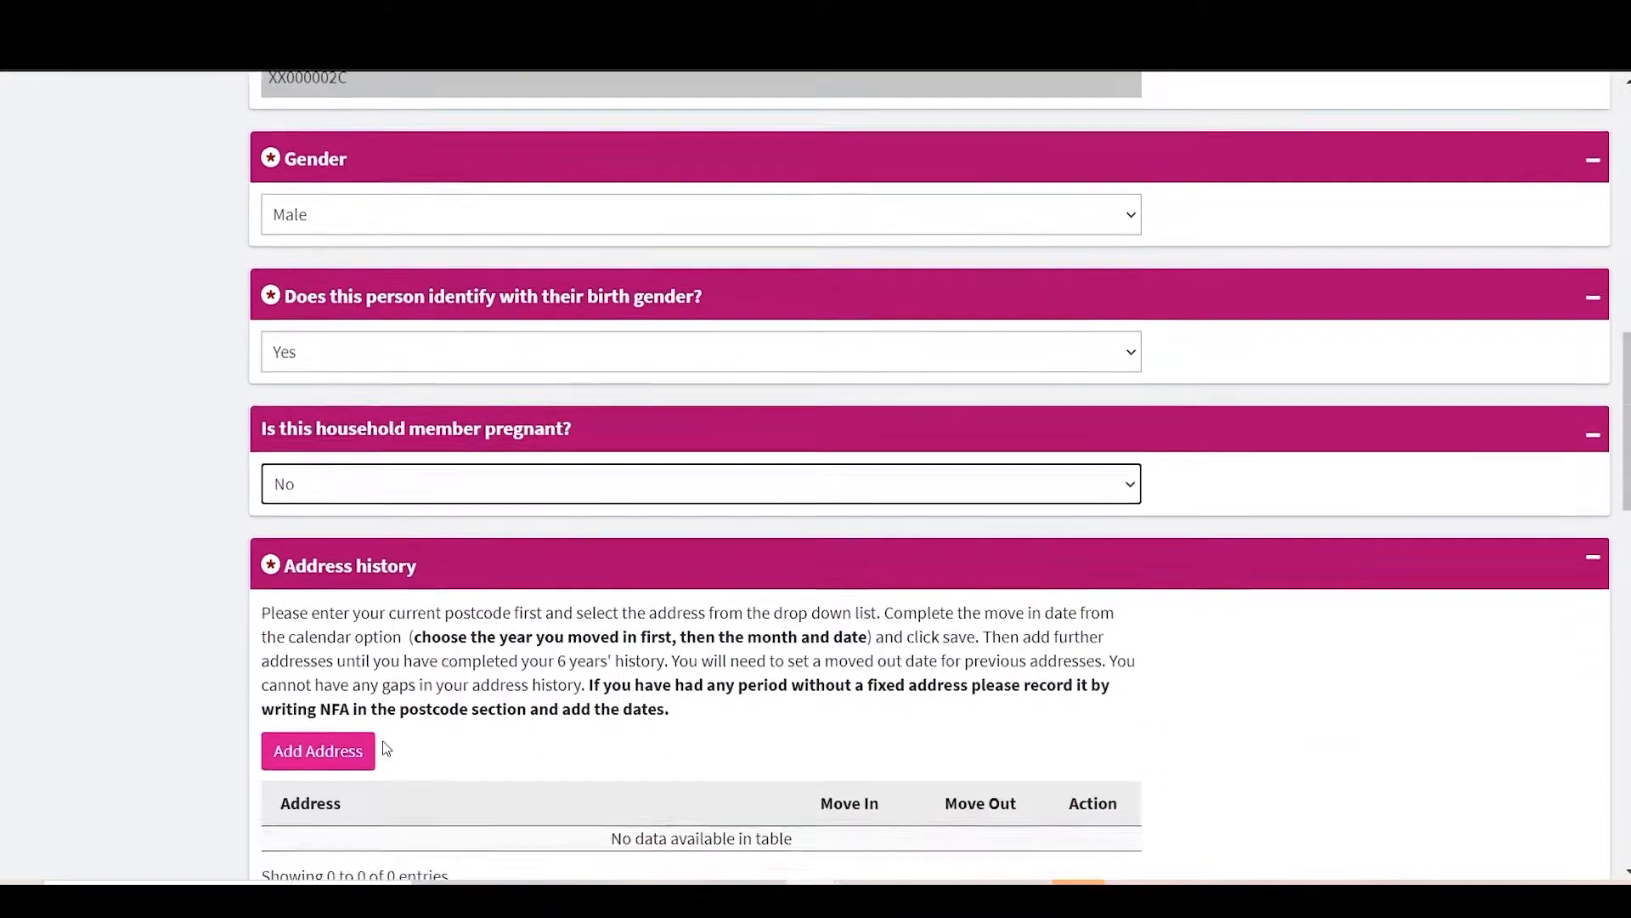
pyautogui.scroll(-2, 384, 746)
pyautogui.scroll(-1, 384, 746)
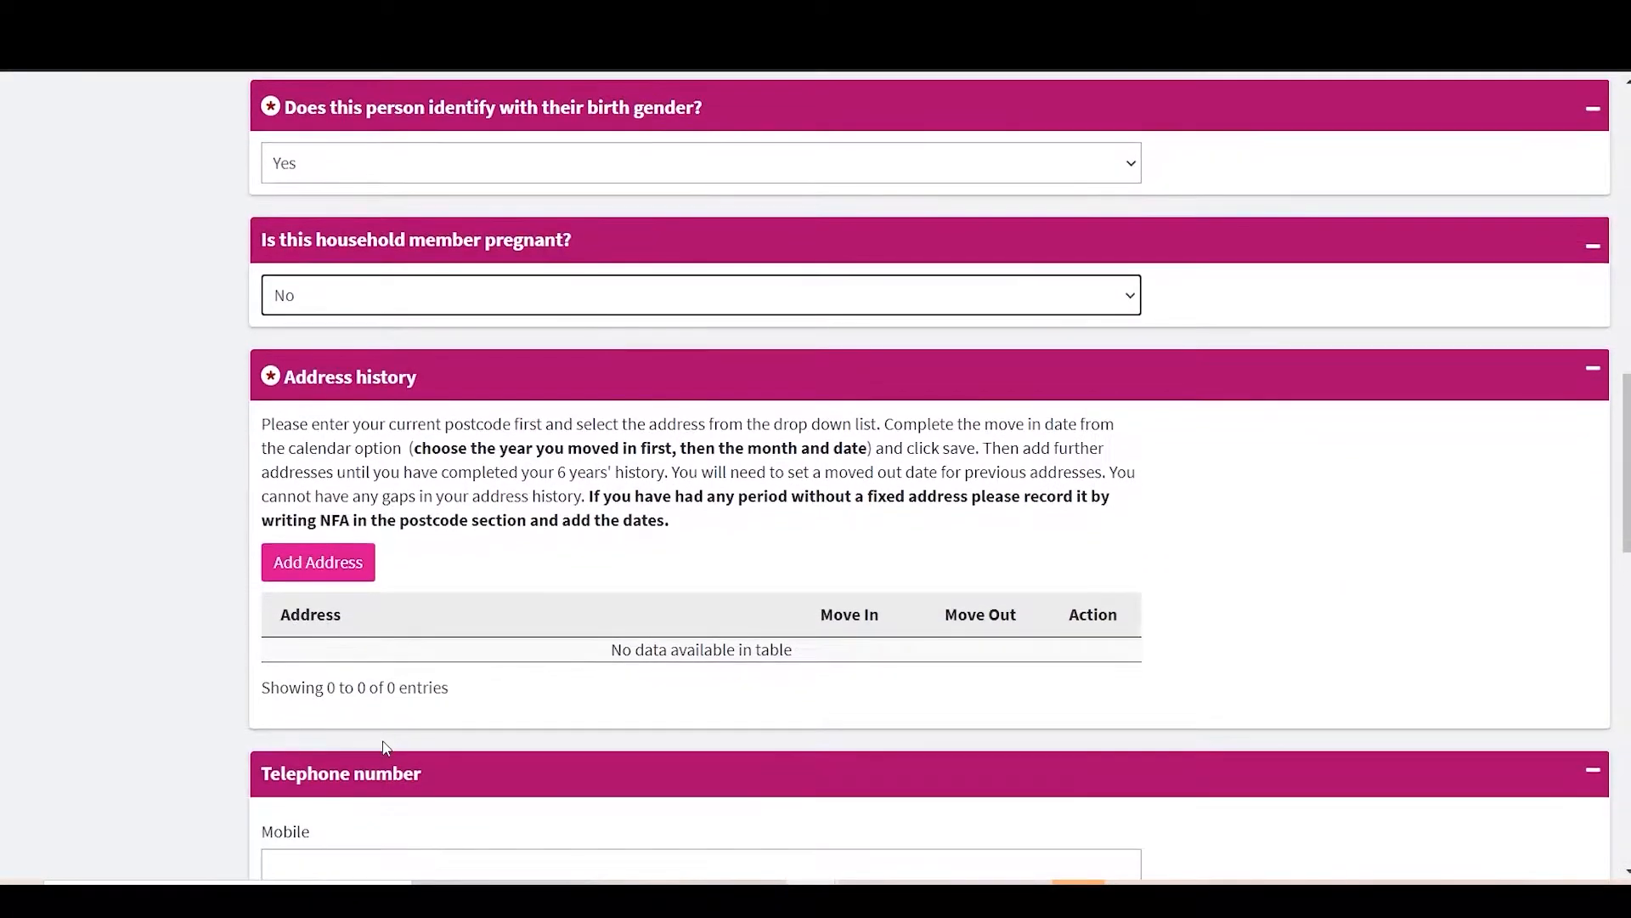
# Step: Look up the previous address by postcode search and mark it as not current
pyautogui.click(337, 584)
pyautogui.click(422, 640)
pyautogui.write('b')
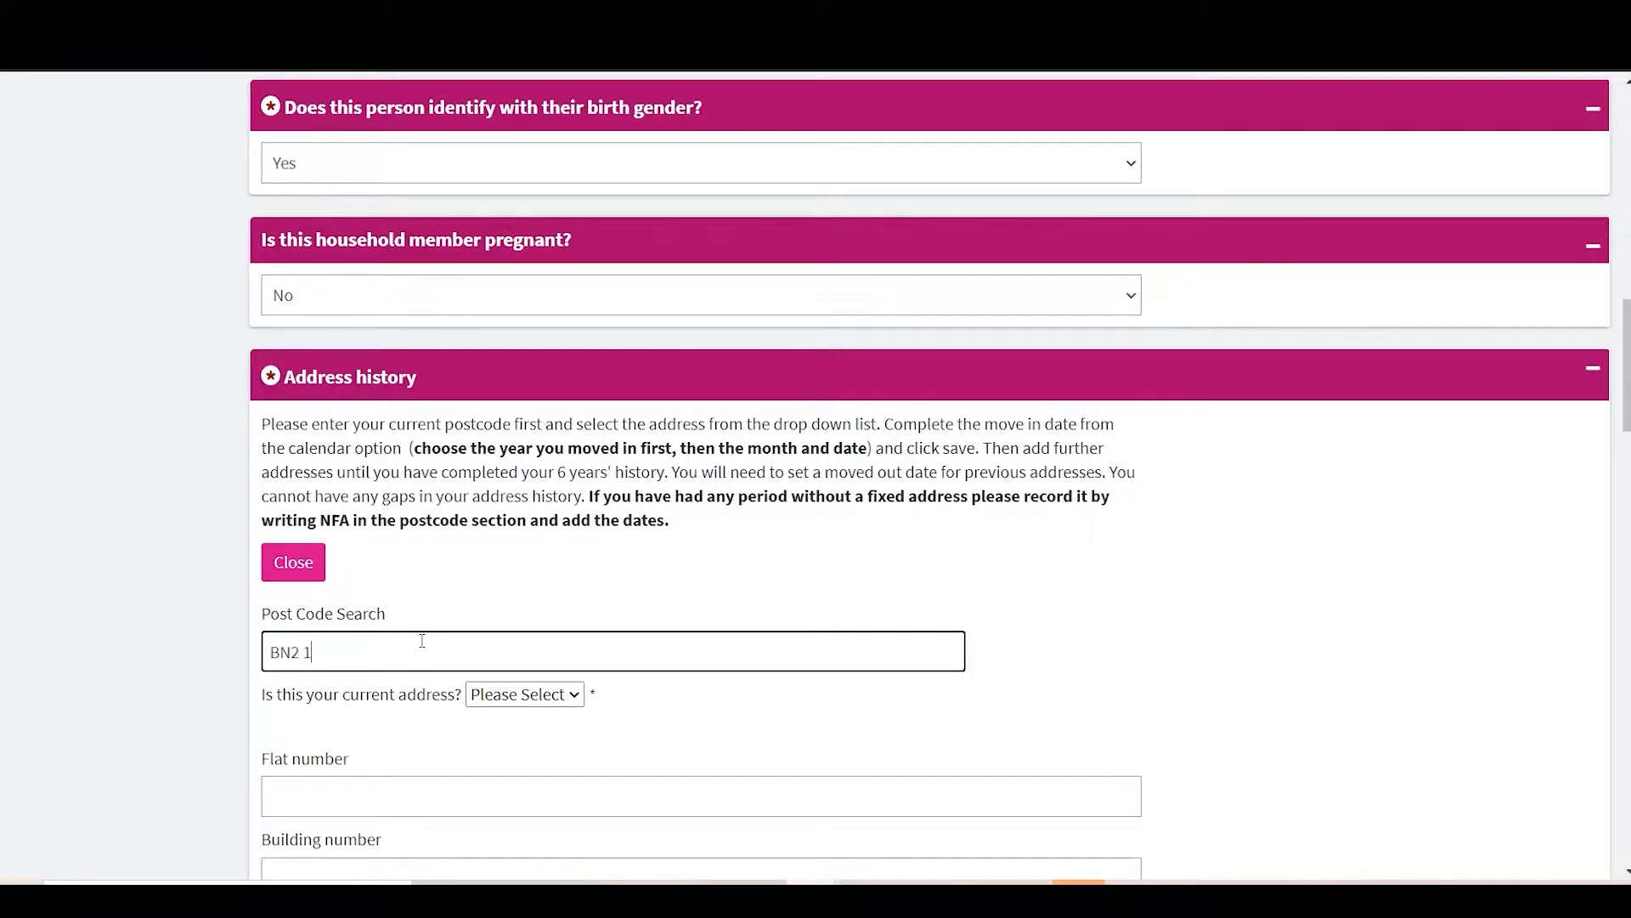
pyautogui.press('Down')
pyautogui.press('Down')
pyautogui.press('Down')
pyautogui.press('Down')
pyautogui.press('Down')
pyautogui.press('Down')
pyautogui.press('Down')
pyautogui.press('Down')
pyautogui.press('Down')
pyautogui.press('Down')
pyautogui.press('Down')
pyautogui.press('Down')
pyautogui.press('Down')
pyautogui.press('Down')
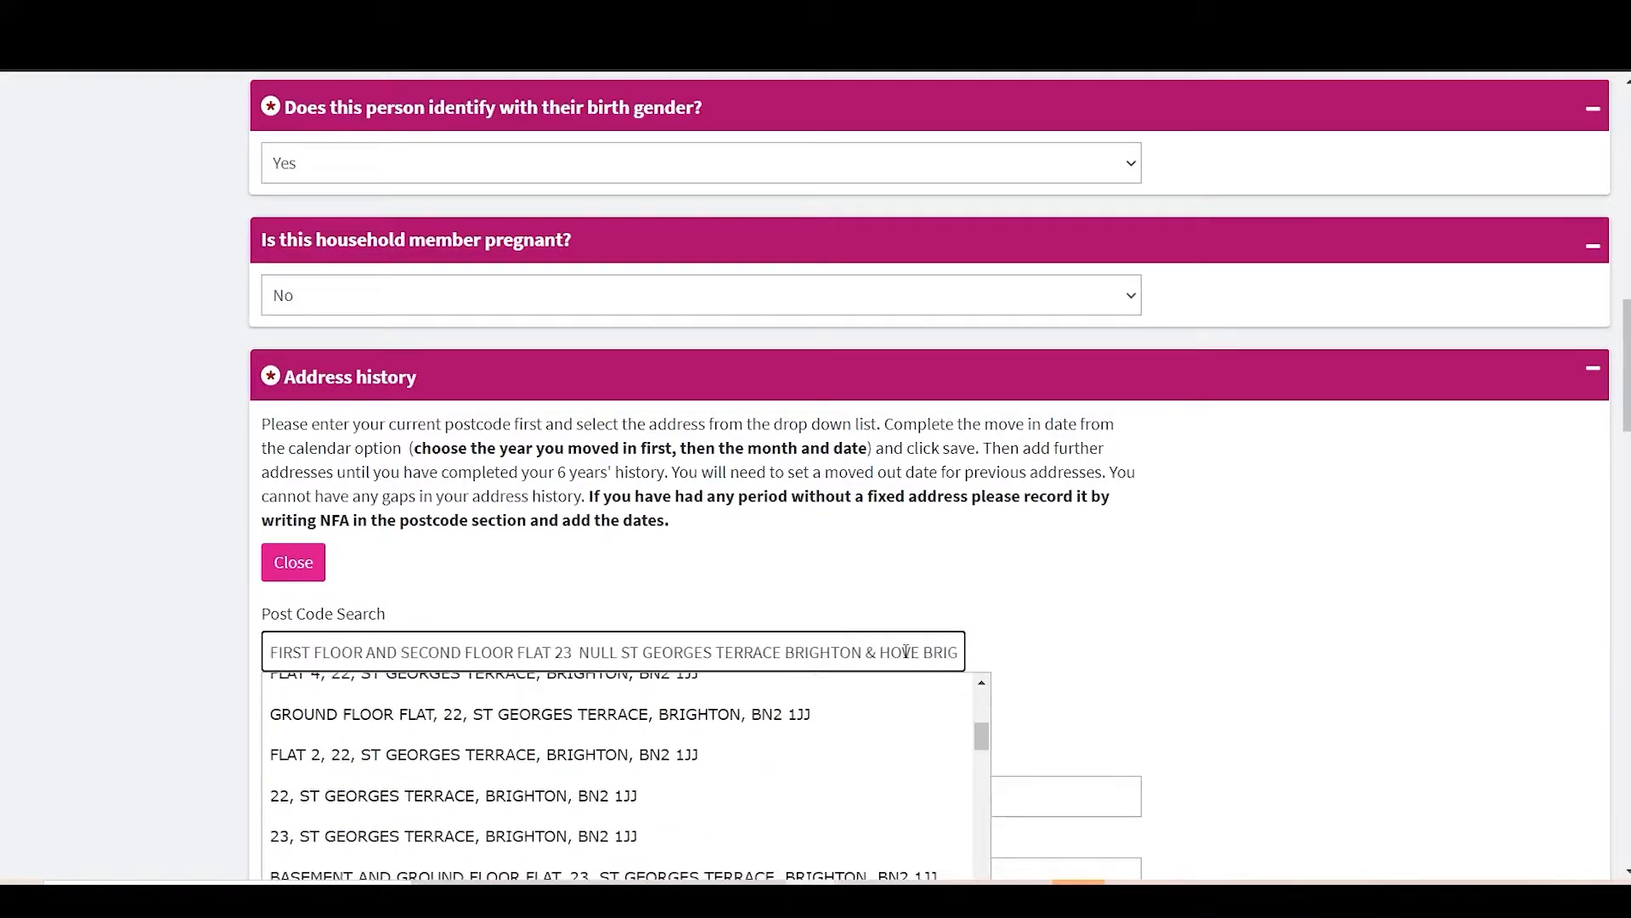
pyautogui.press('Down')
pyautogui.press('Return')
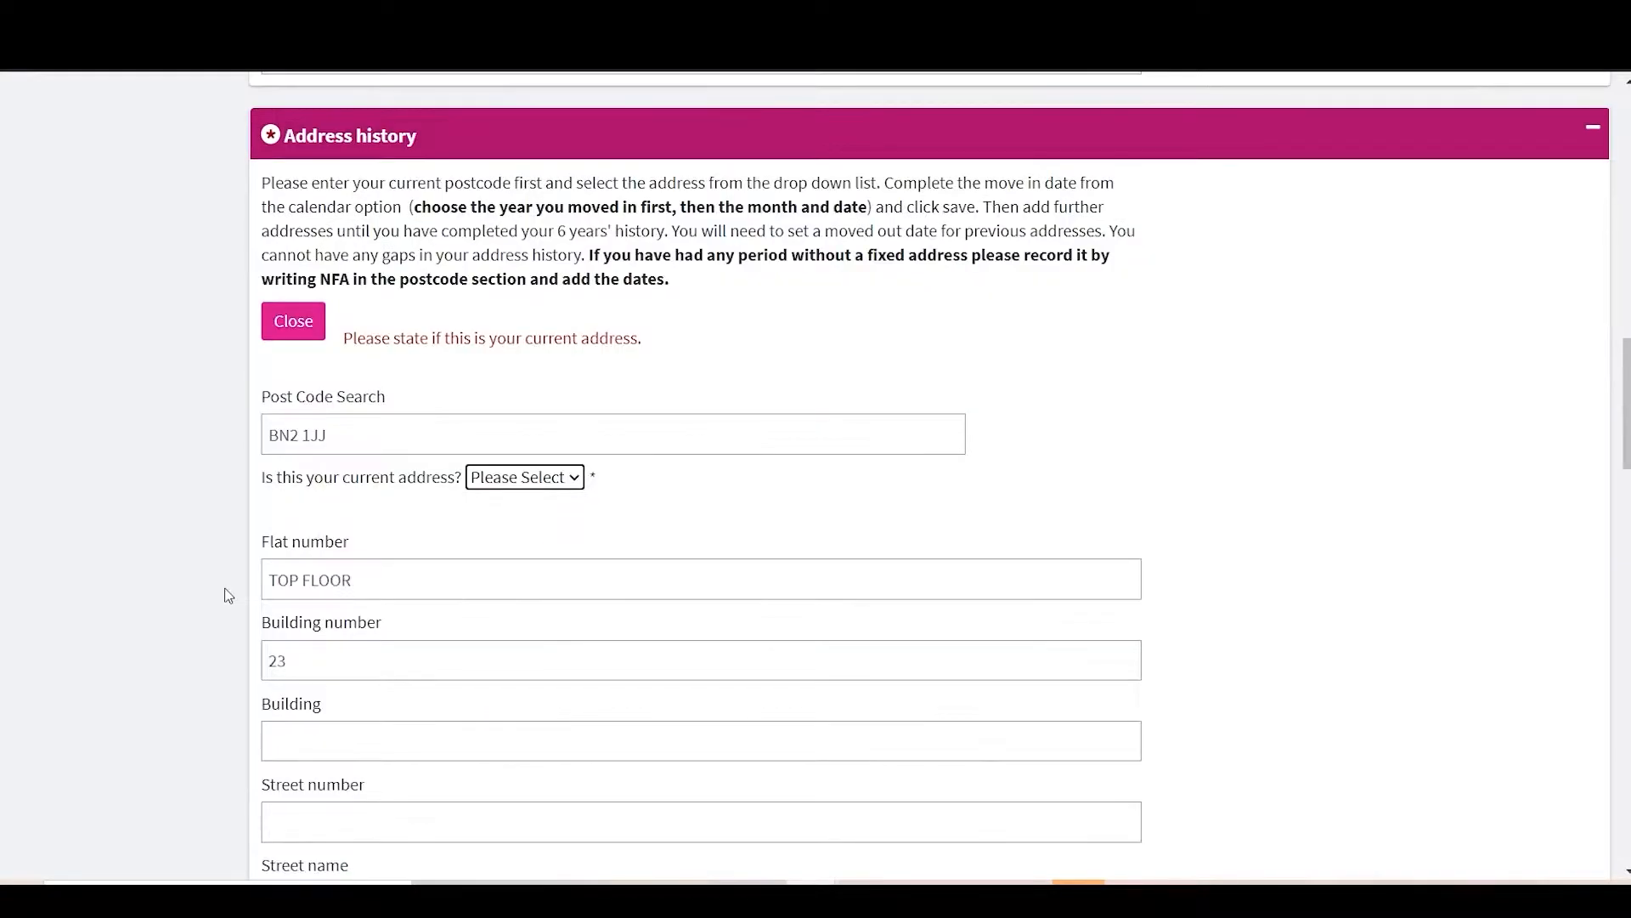
pyautogui.click(582, 478)
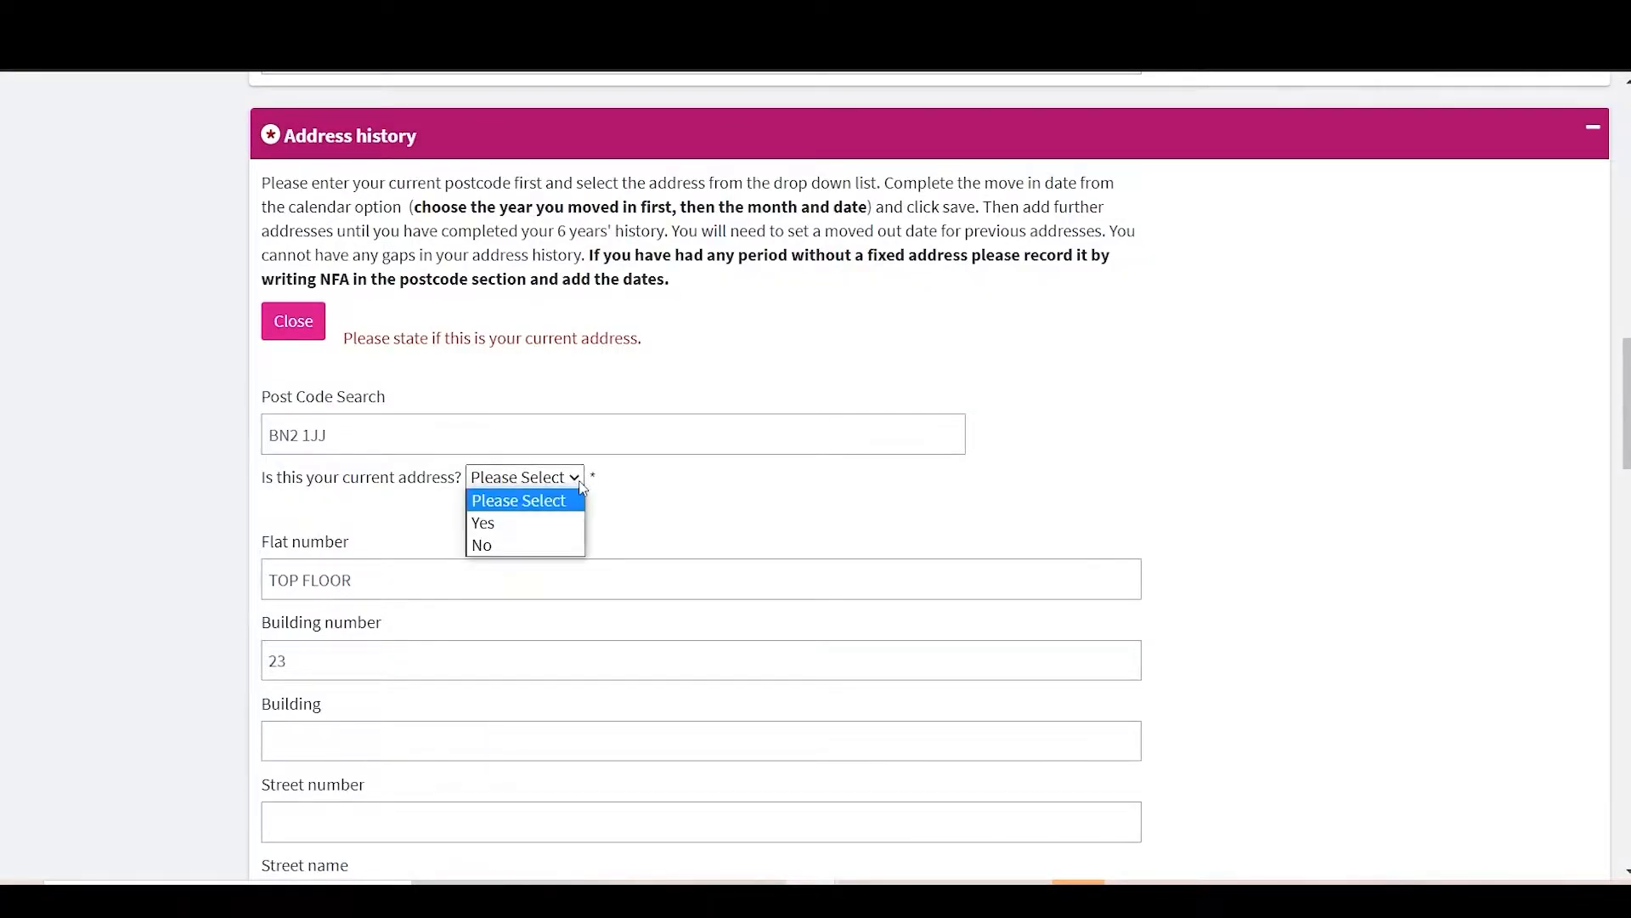
pyautogui.click(523, 546)
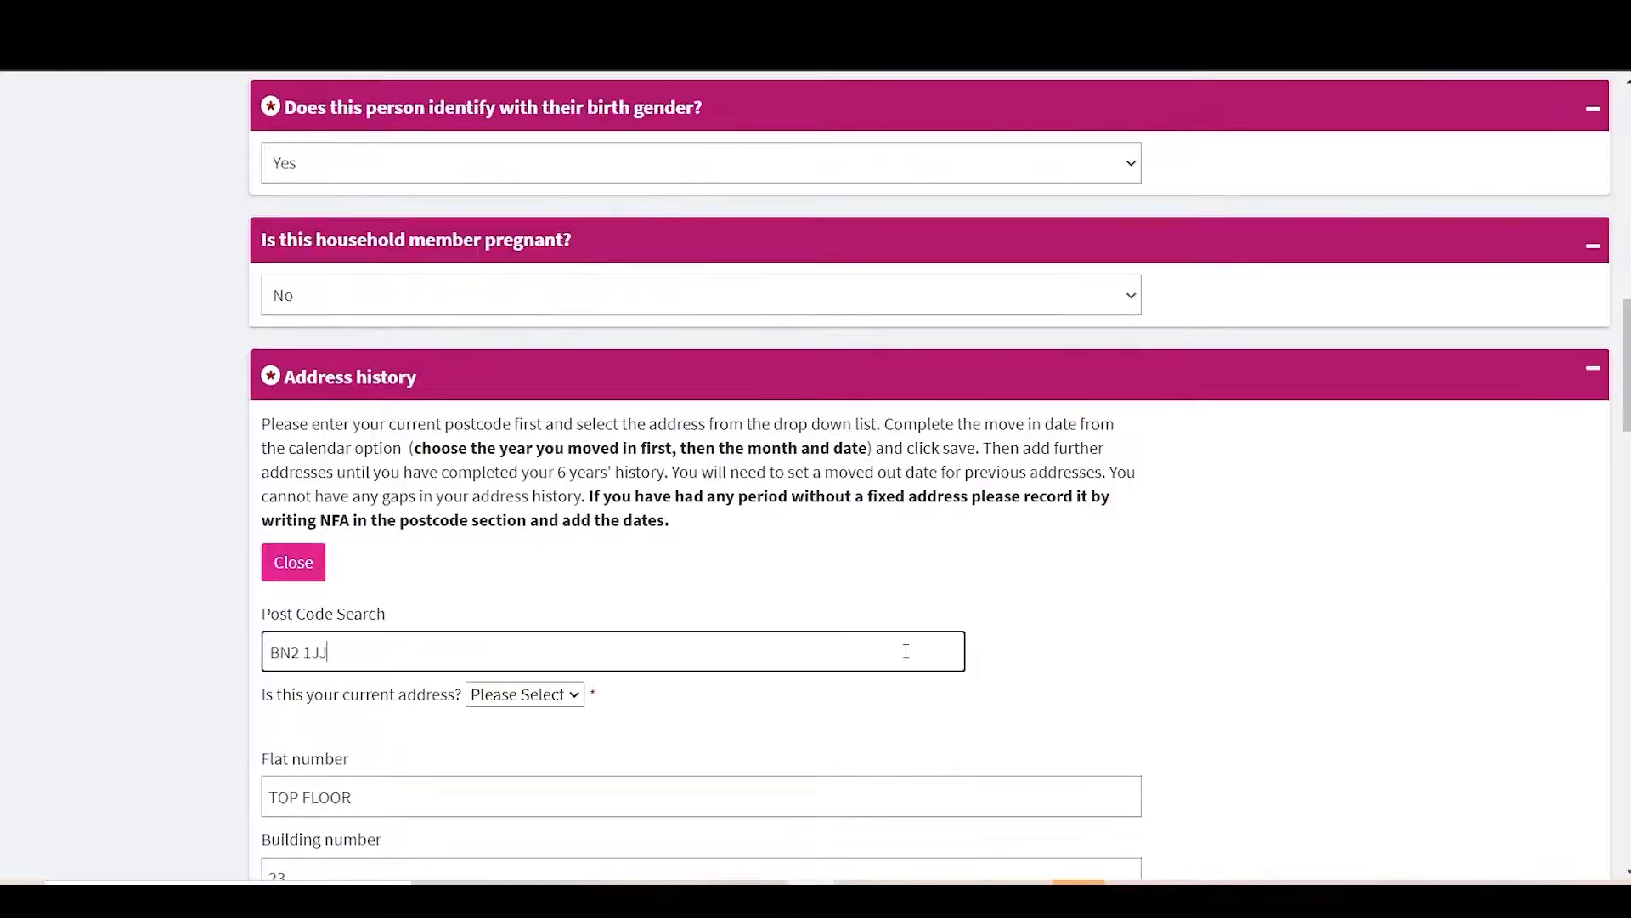
# Step: Set that address's move-in date to 01-May-2012 and move-out date to 01-Oct-2020
pyautogui.scroll(-10, 903, 652)
pyautogui.click(443, 574)
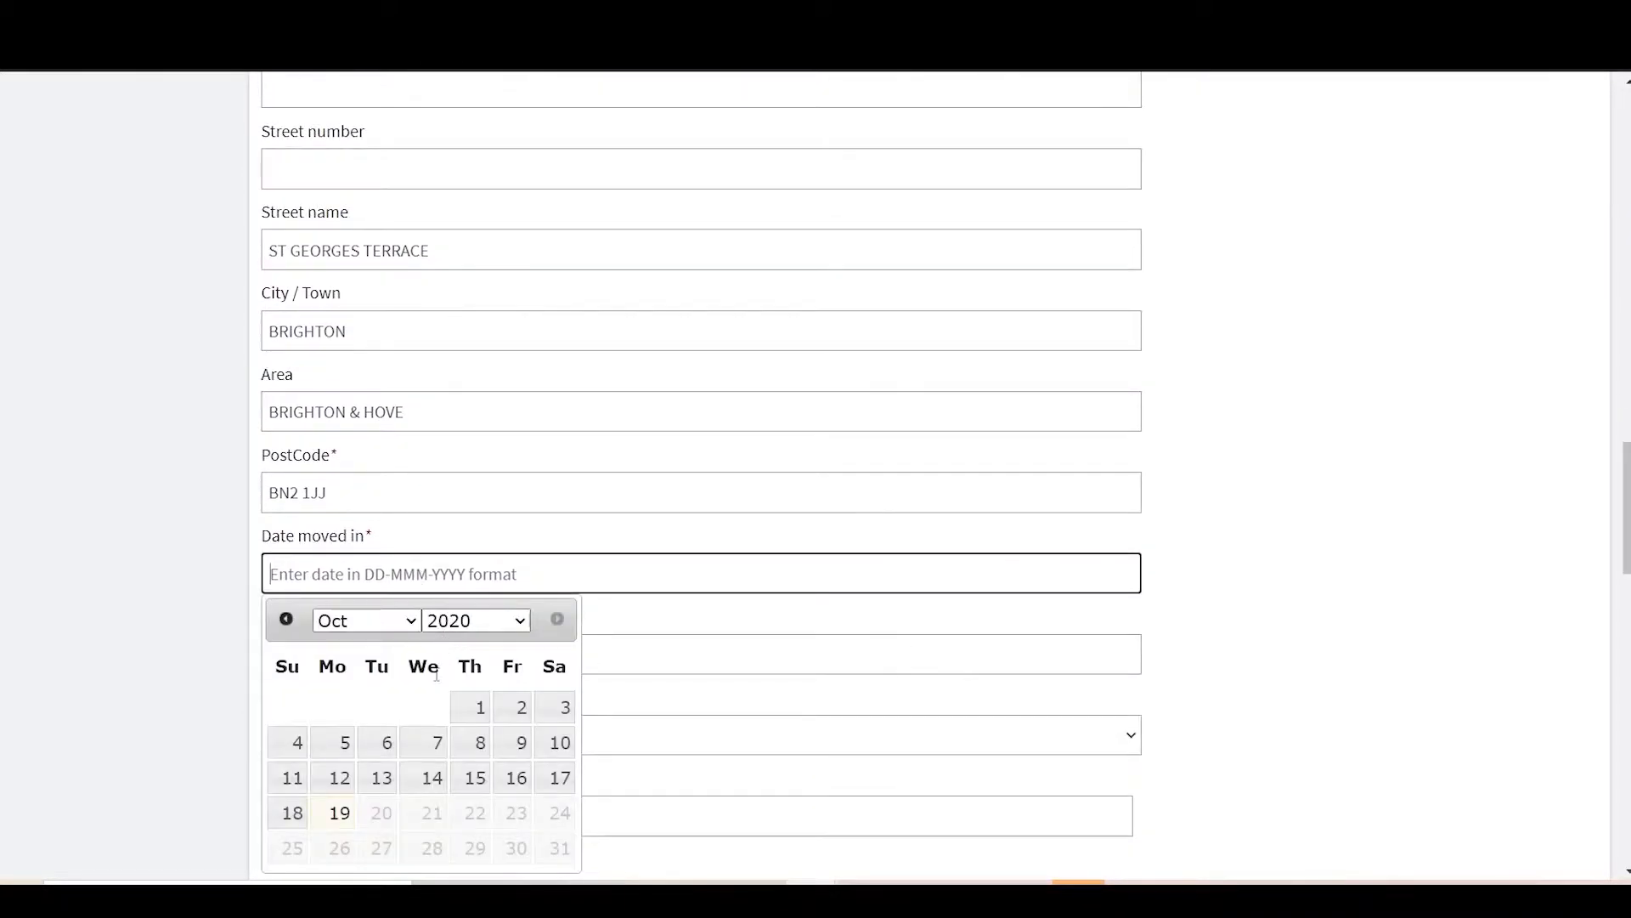
pyautogui.click(495, 621)
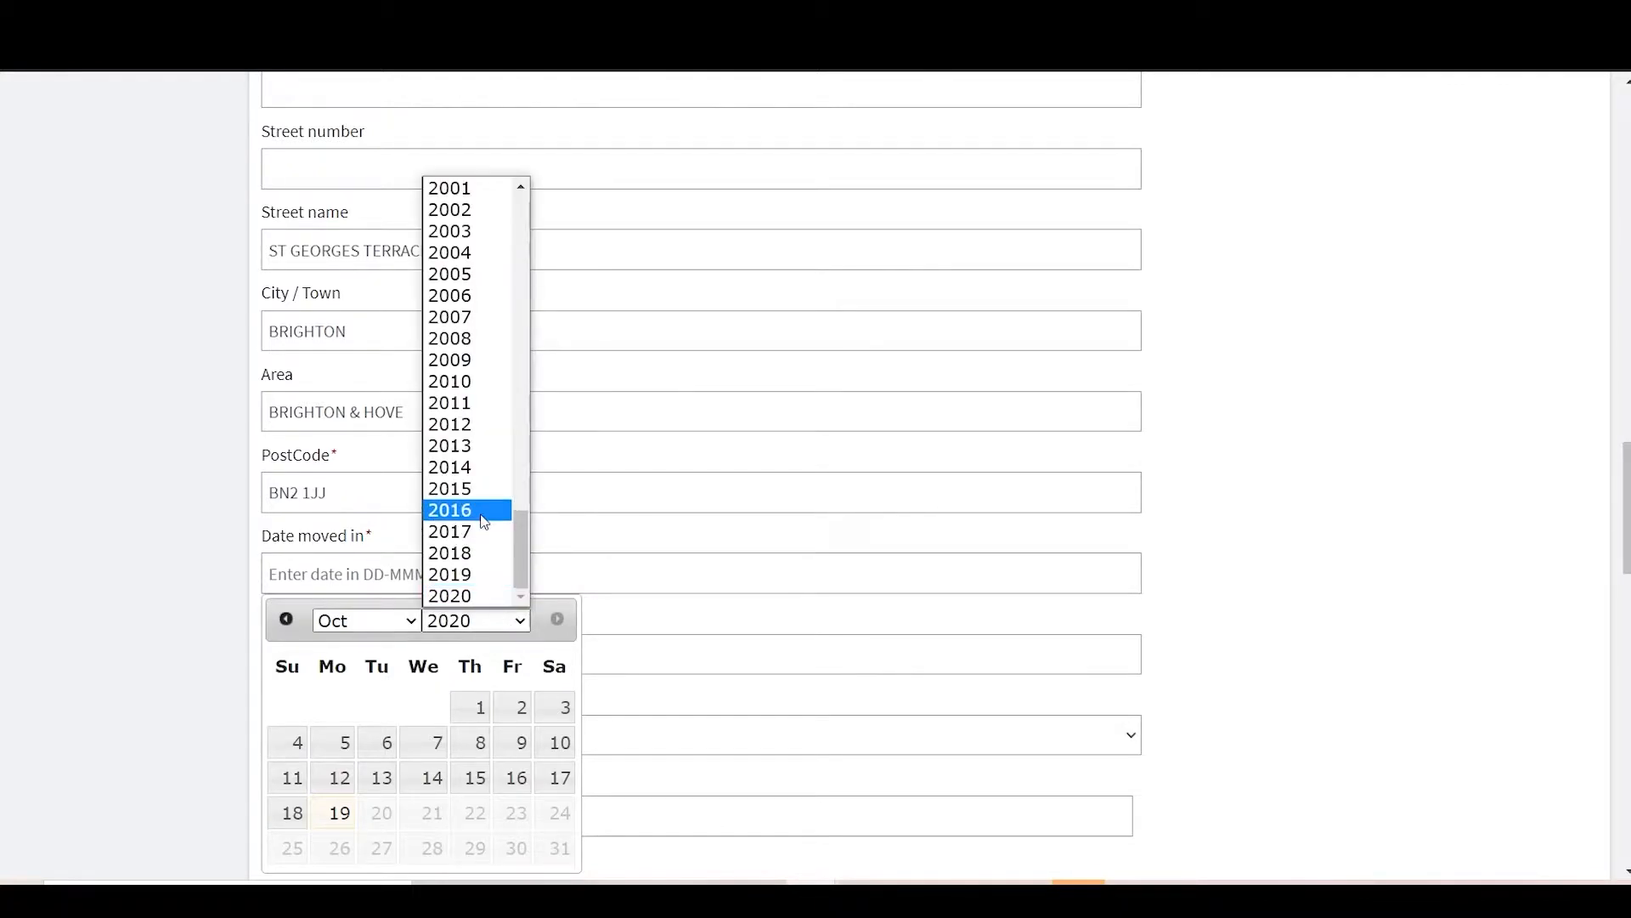
pyautogui.click(468, 424)
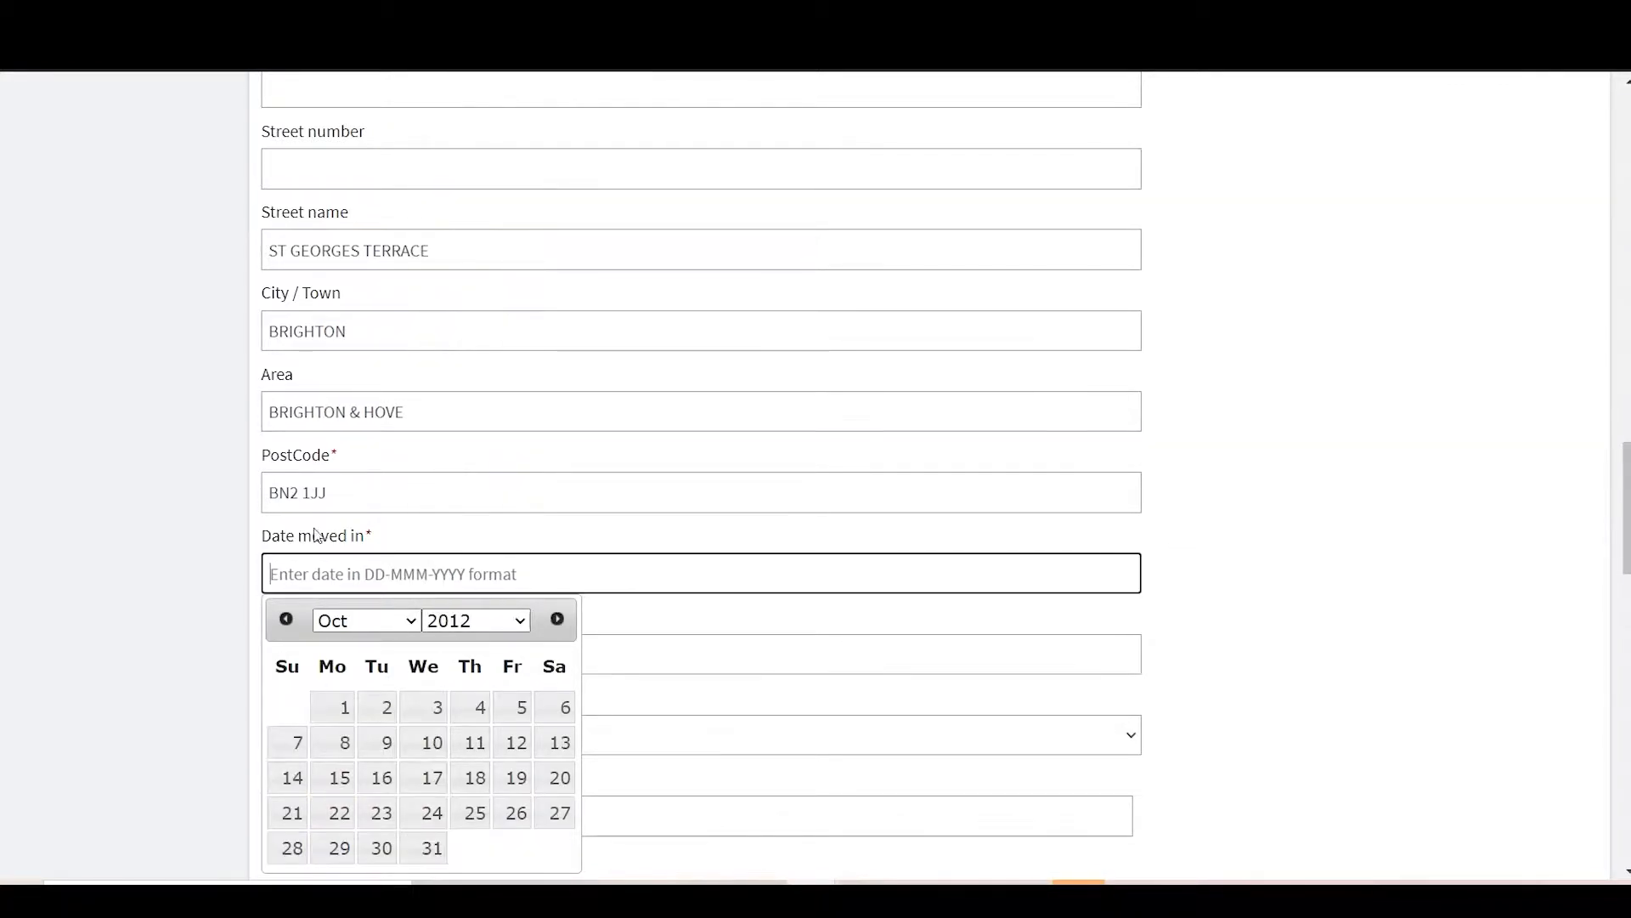
pyautogui.click(366, 621)
pyautogui.click(348, 444)
pyautogui.click(379, 707)
pyautogui.scroll(-1, 597, 700)
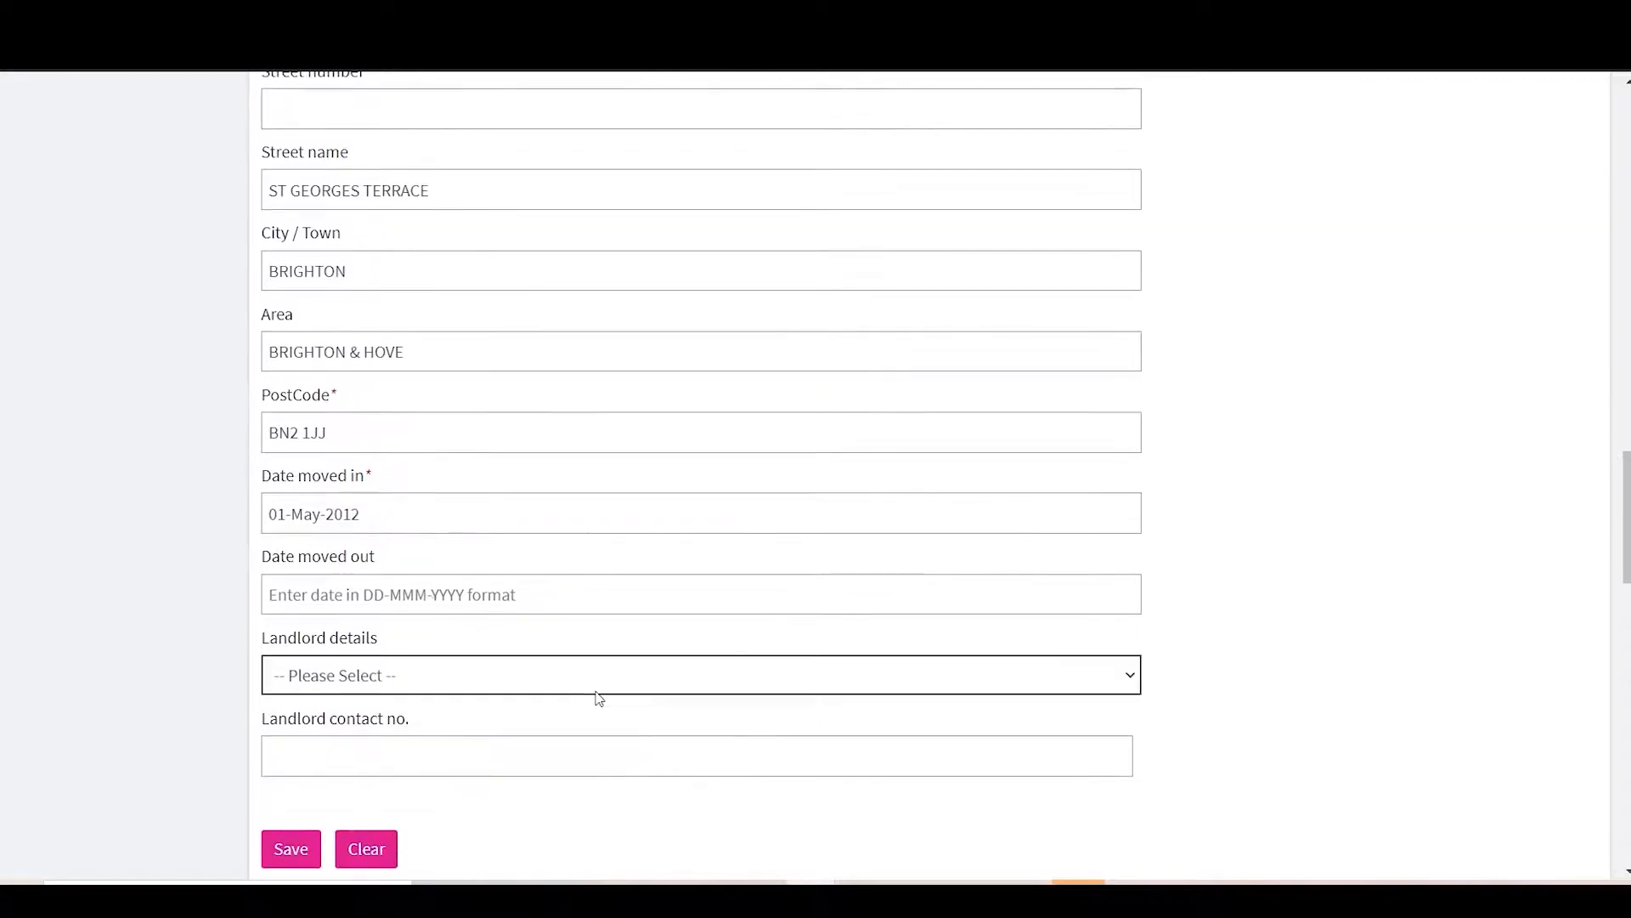
pyautogui.click(426, 590)
pyautogui.click(477, 408)
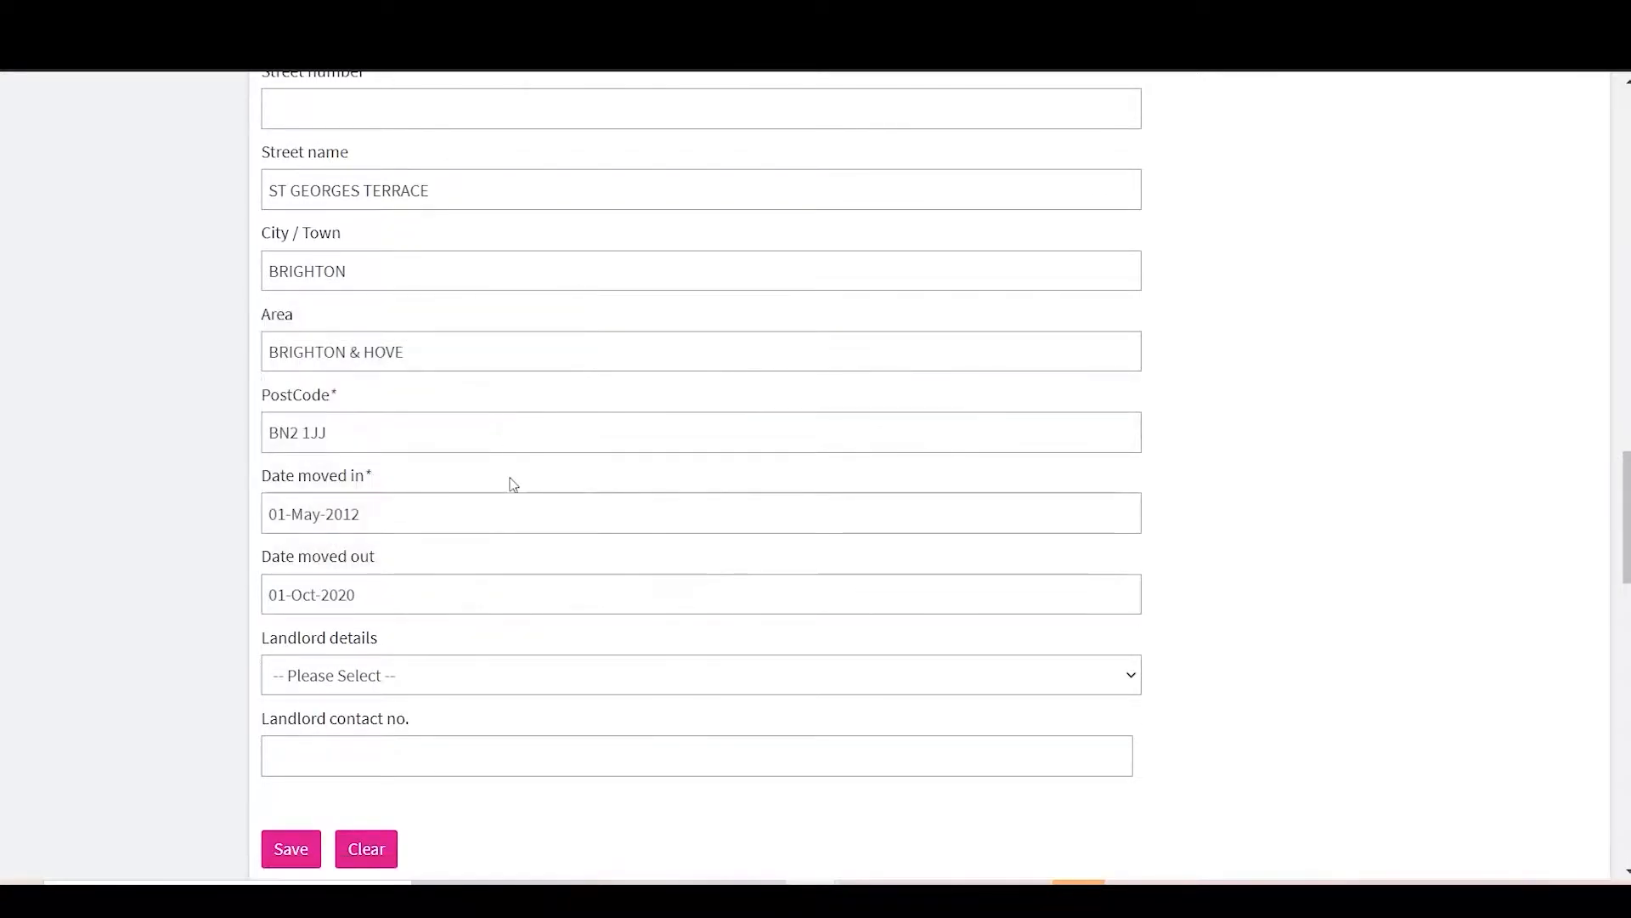
pyautogui.scroll(1, 510, 481)
pyautogui.scroll(-2, 514, 484)
# Step: Set the landlord to Other and save the previous address to the history
pyautogui.click(476, 574)
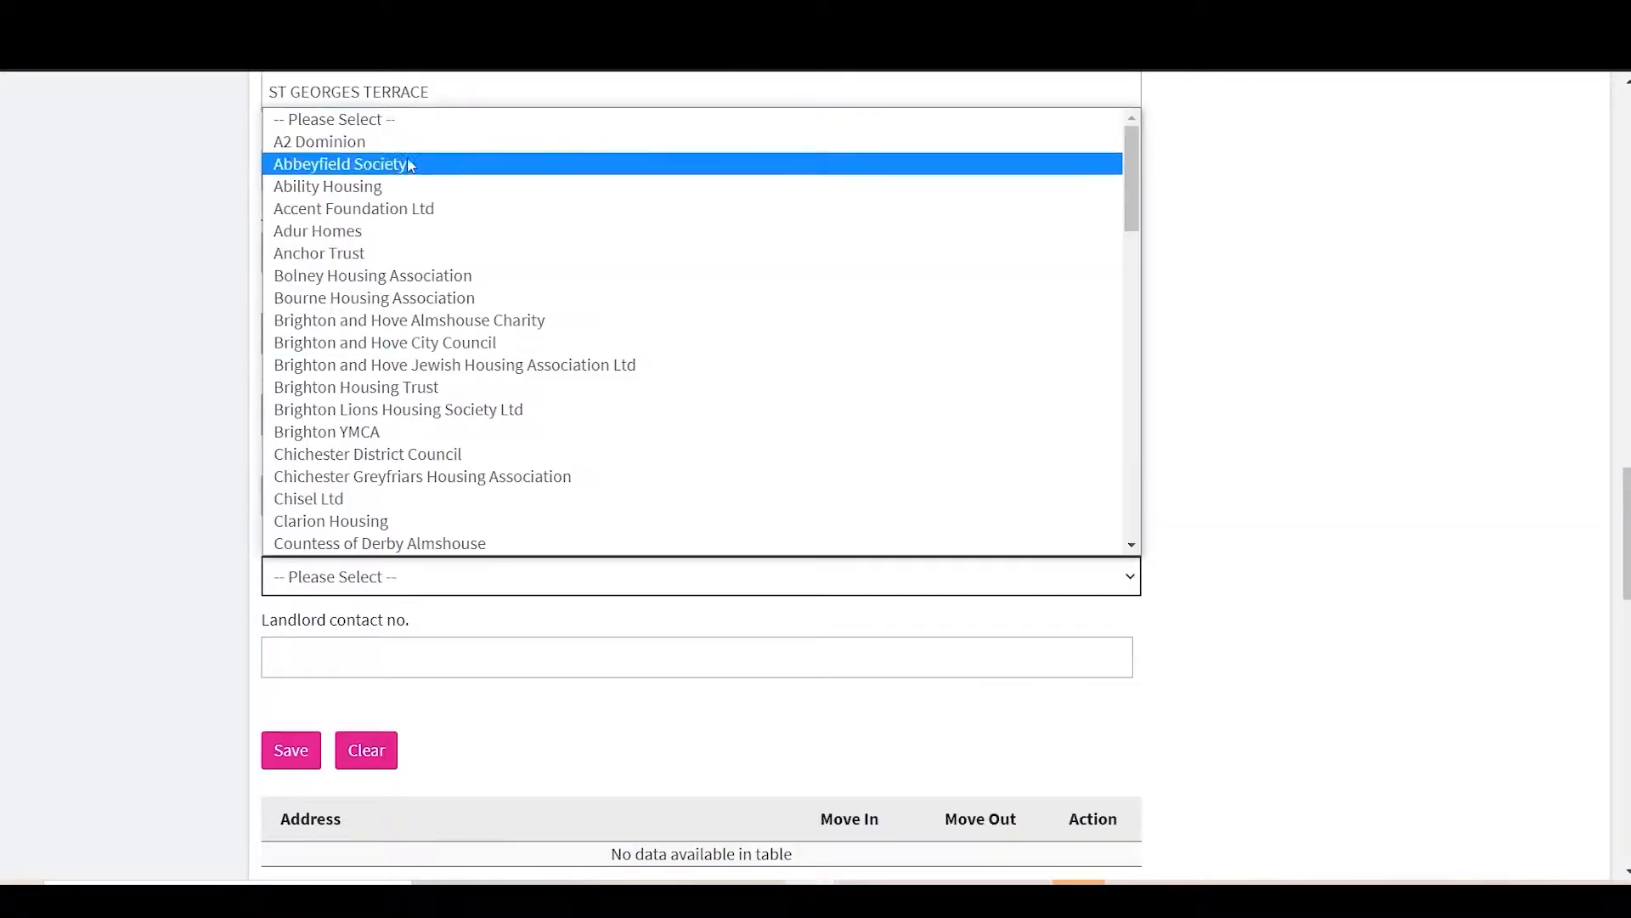
pyautogui.scroll(-8, 430, 383)
pyautogui.scroll(-3, 429, 383)
pyautogui.click(428, 380)
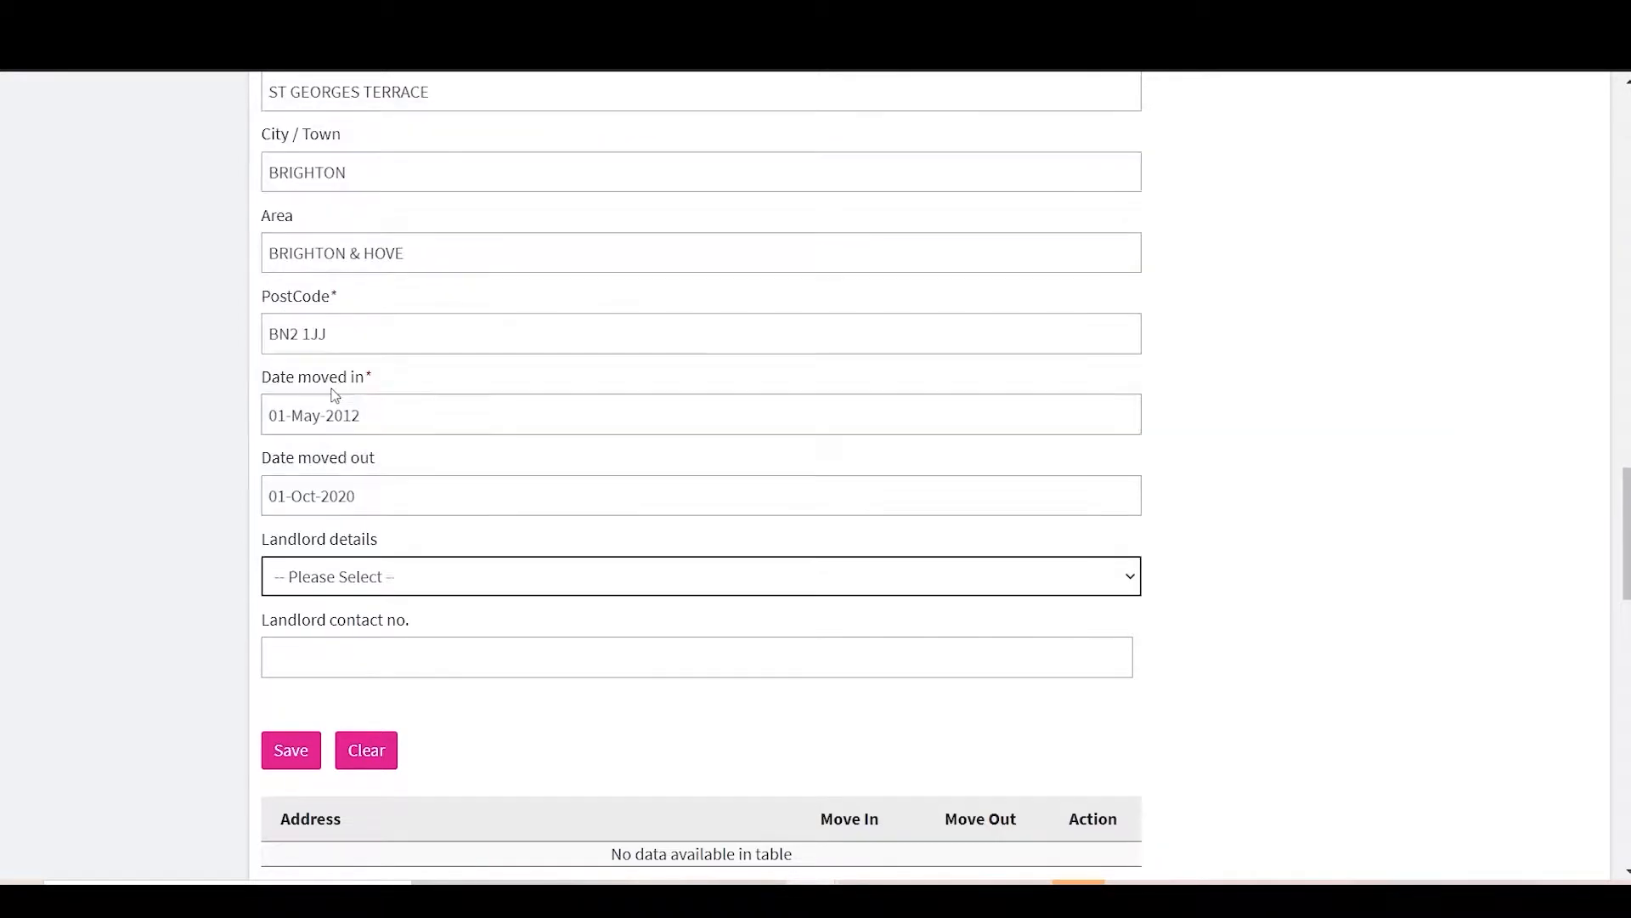
pyautogui.scroll(1, 374, 609)
pyautogui.click(308, 775)
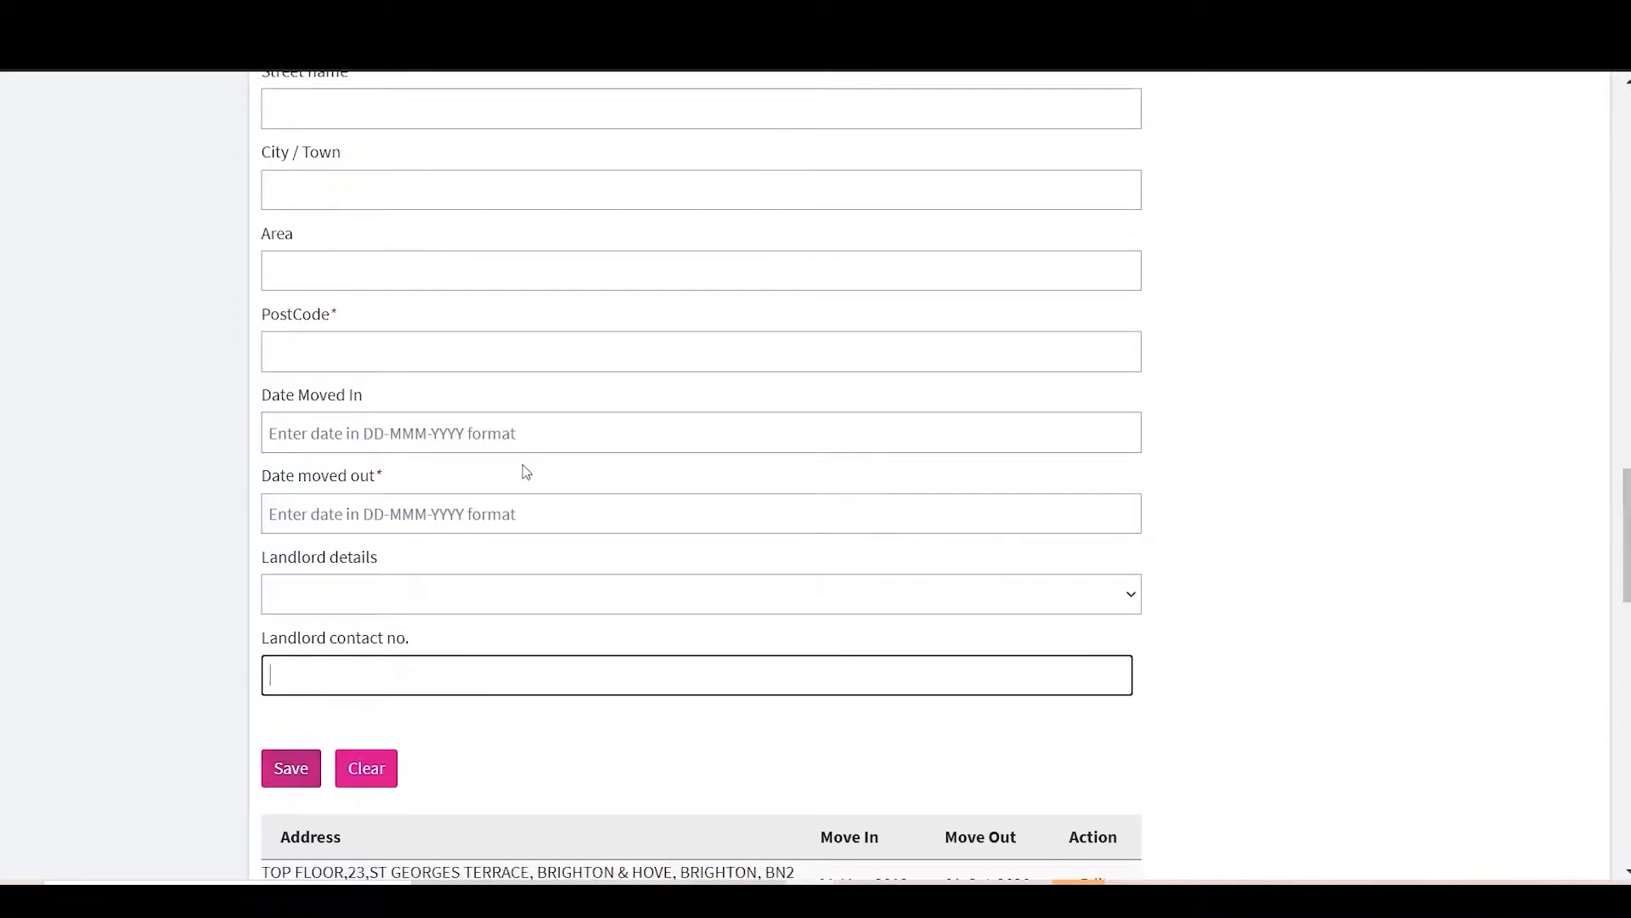
# Step: Add a current NFA entry with move-in date 01-Oct-2020 and save it
pyautogui.scroll(10, 526, 473)
pyautogui.click(544, 498)
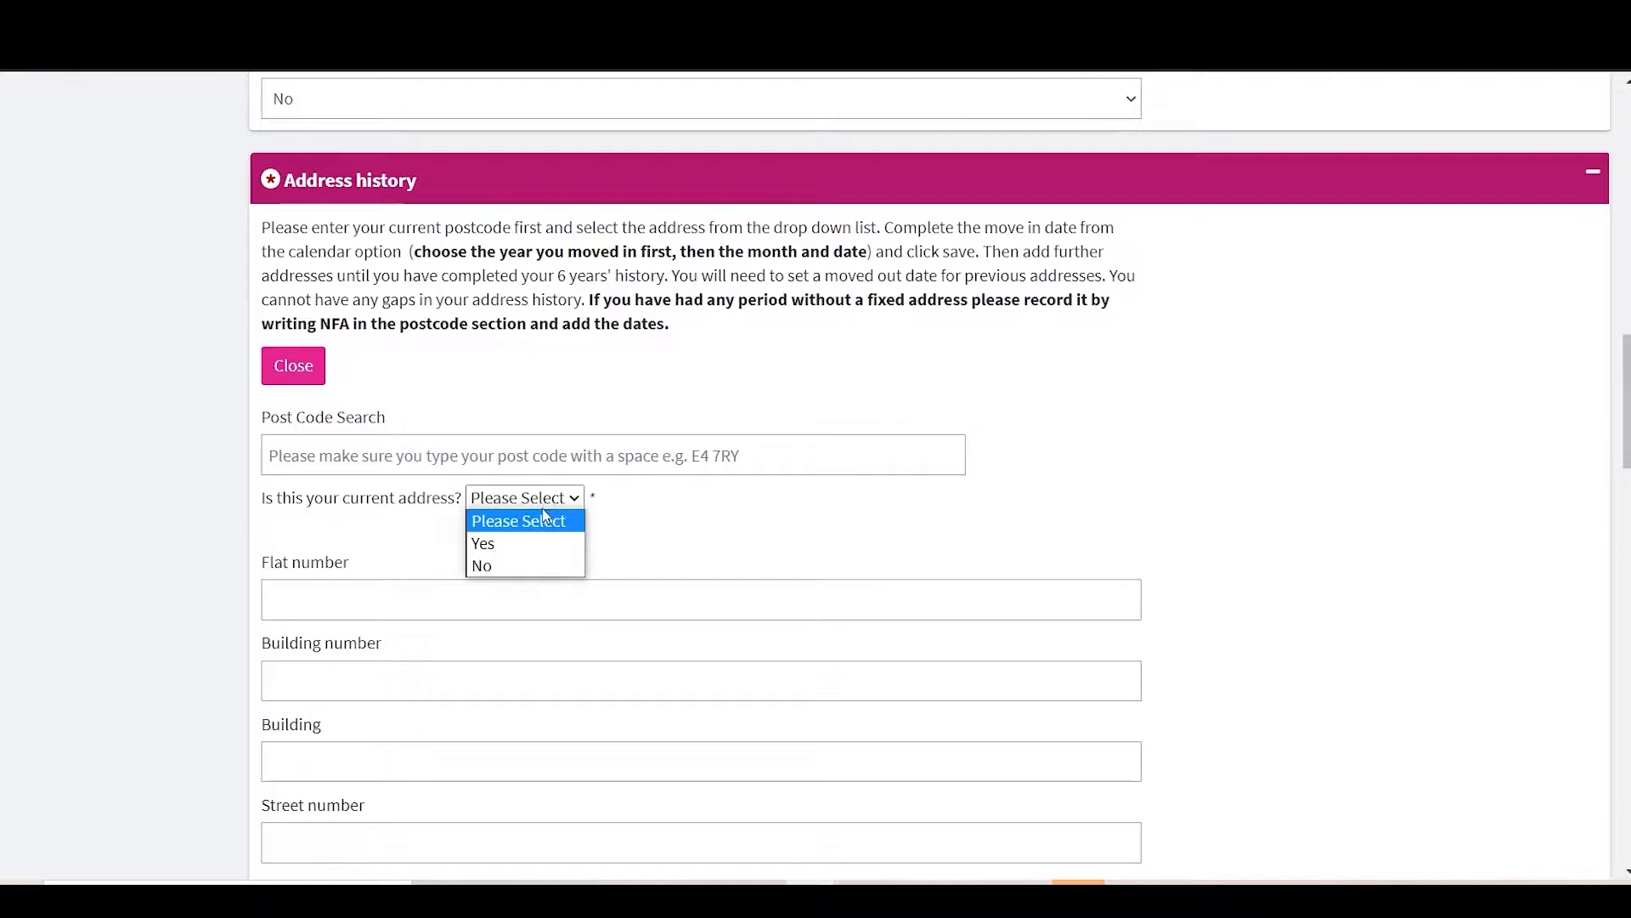
pyautogui.click(484, 543)
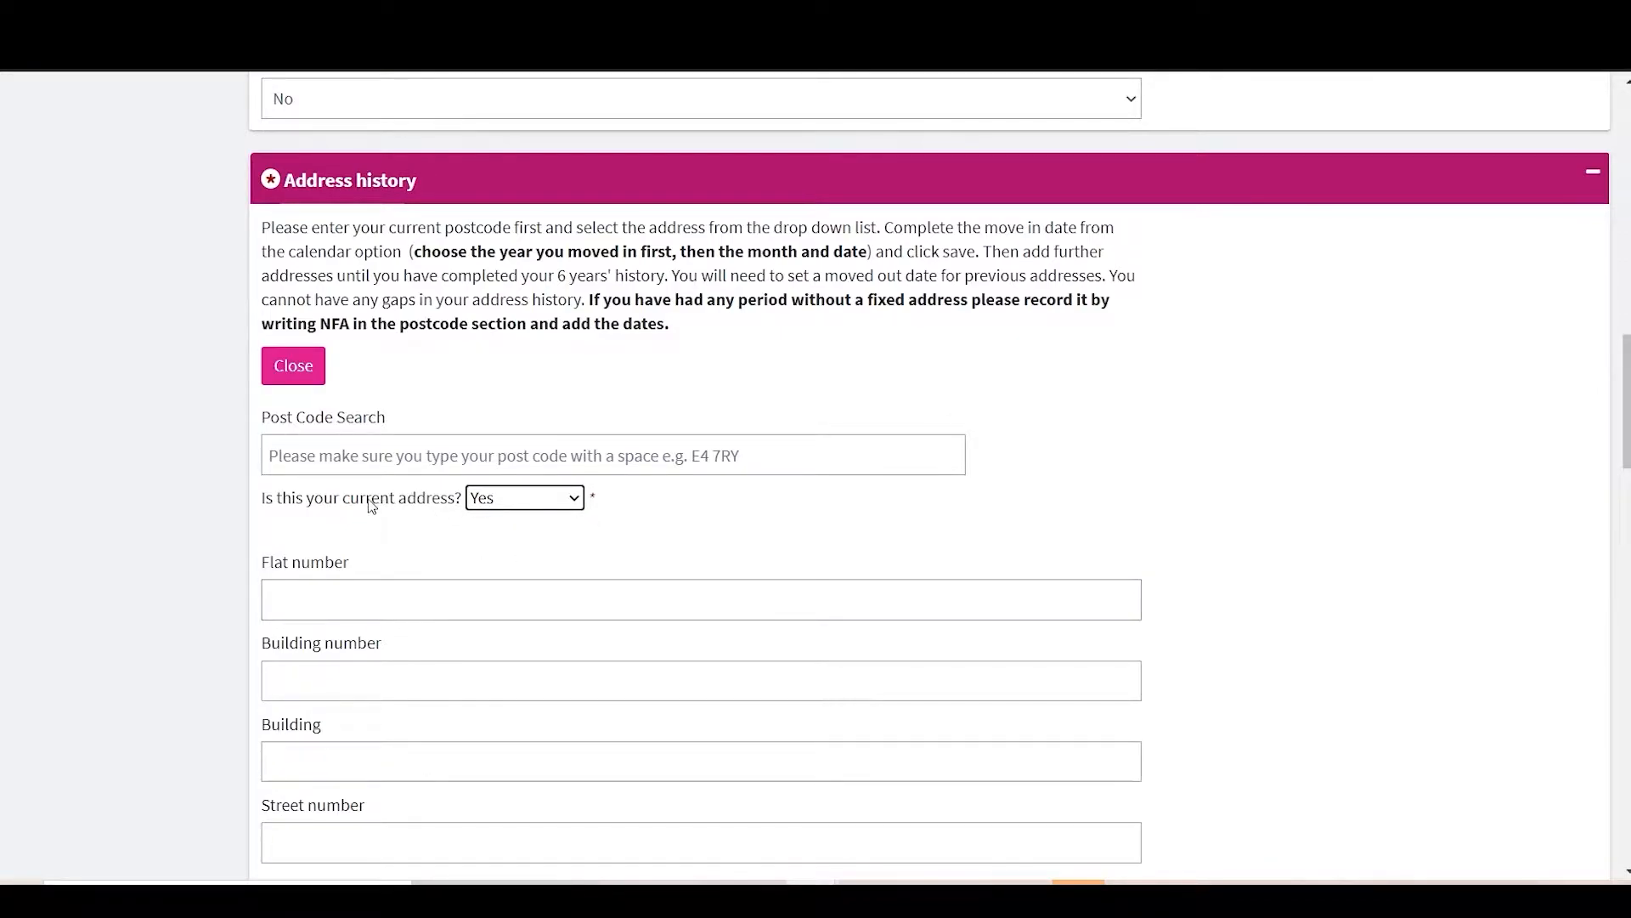
pyautogui.scroll(-6, 389, 575)
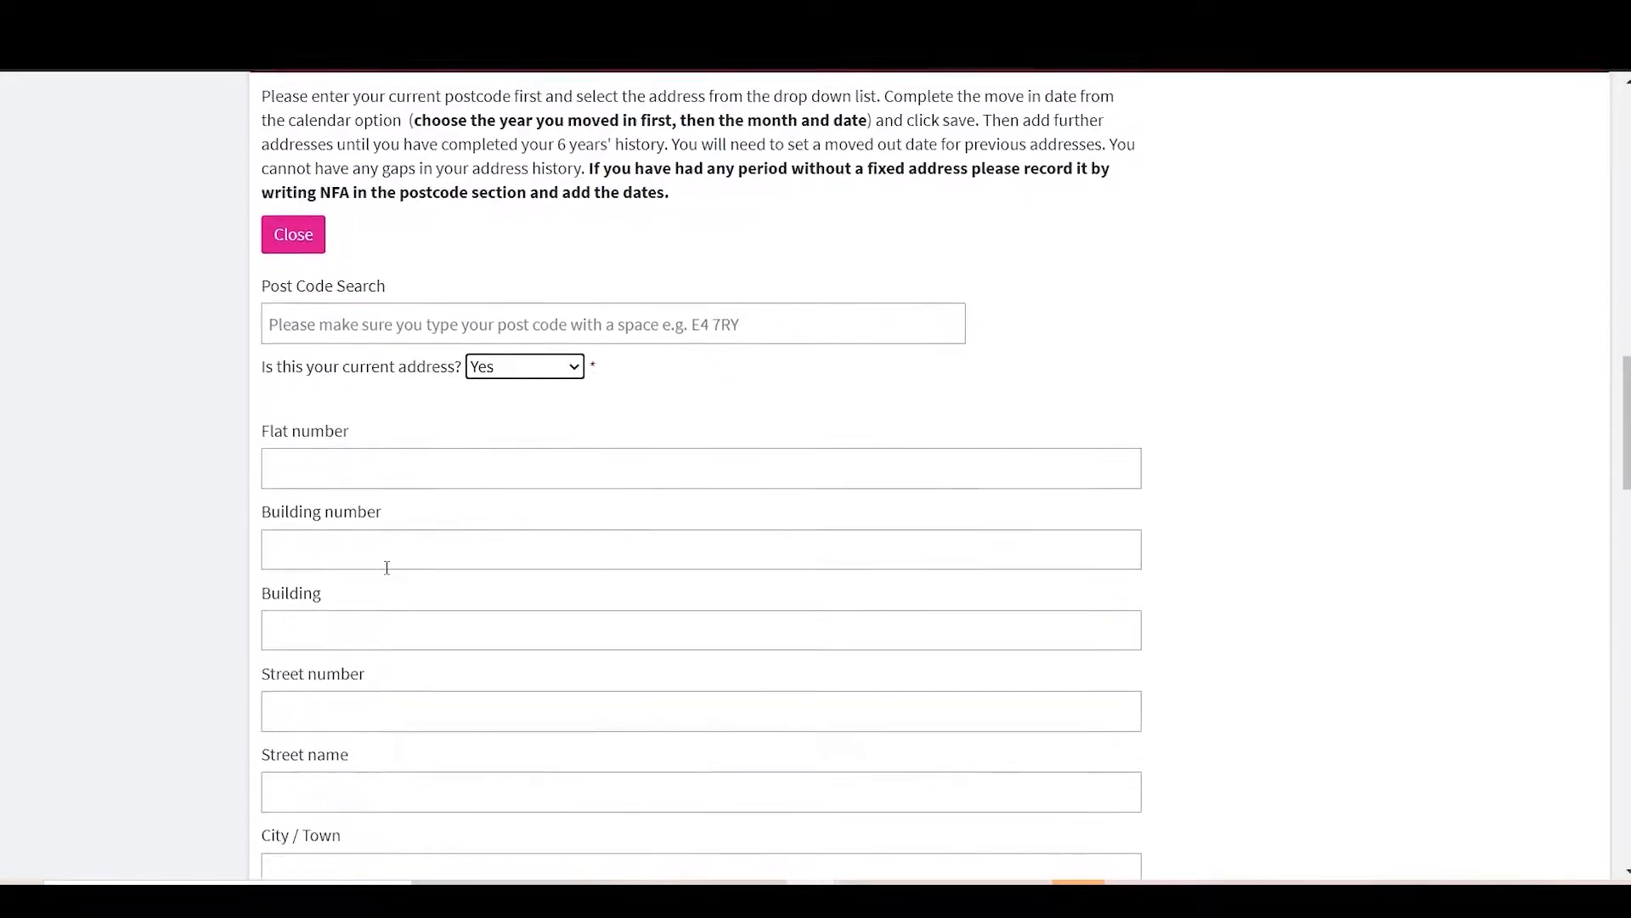
pyautogui.click(374, 618)
pyautogui.write('NFA')
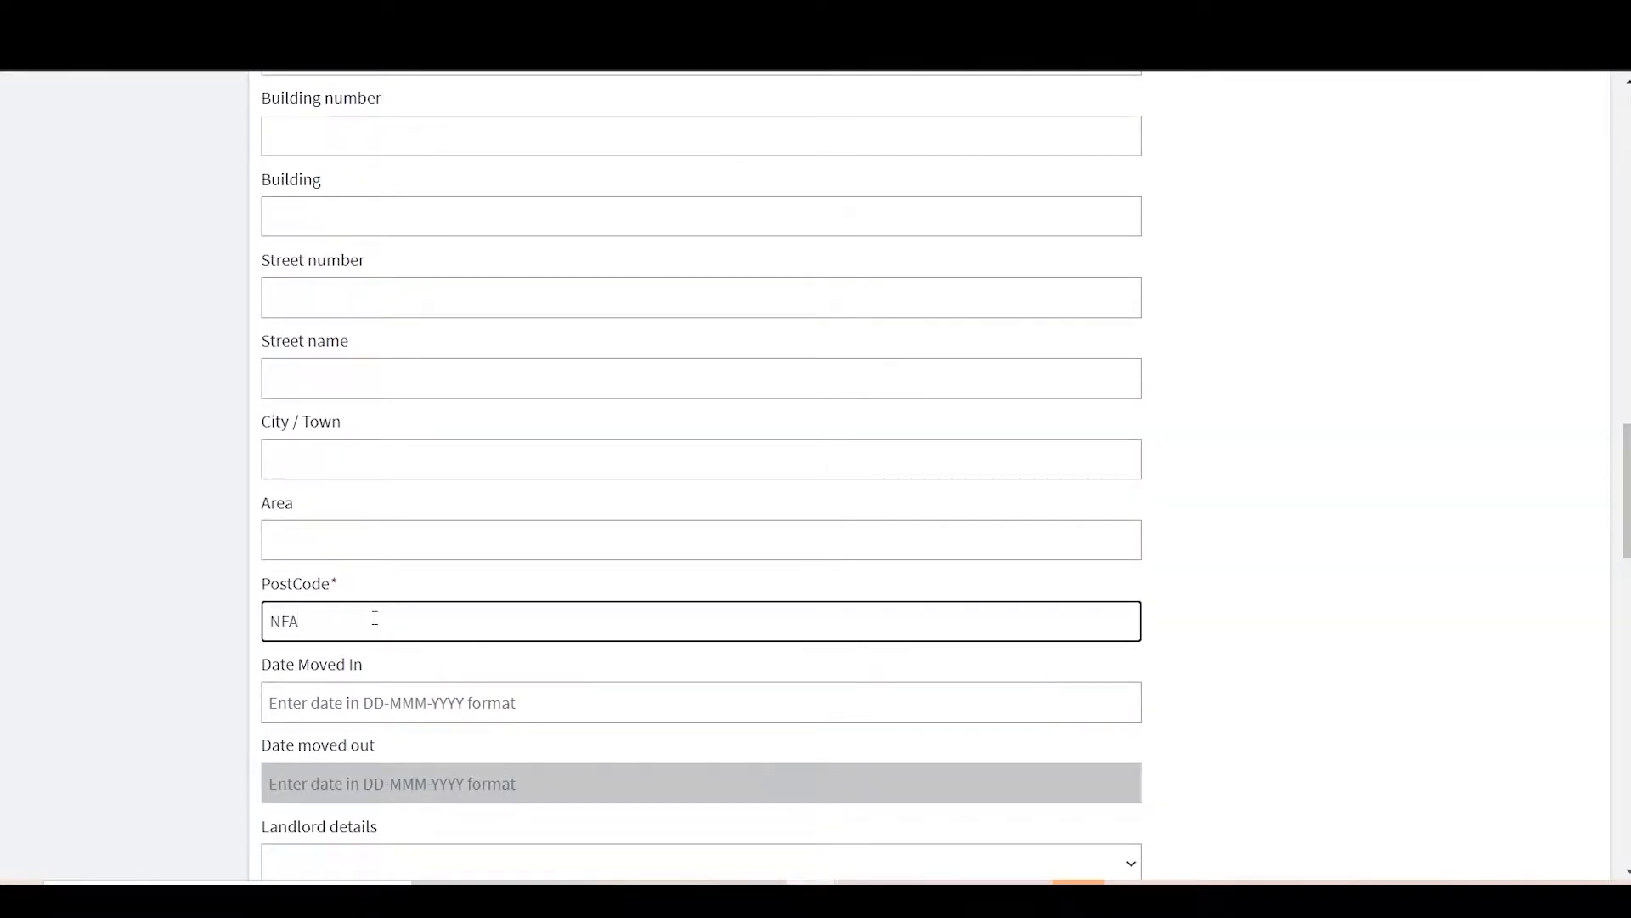
pyautogui.scroll(-1, 374, 618)
pyautogui.click(374, 647)
pyautogui.click(480, 461)
pyautogui.scroll(-3, 200, 729)
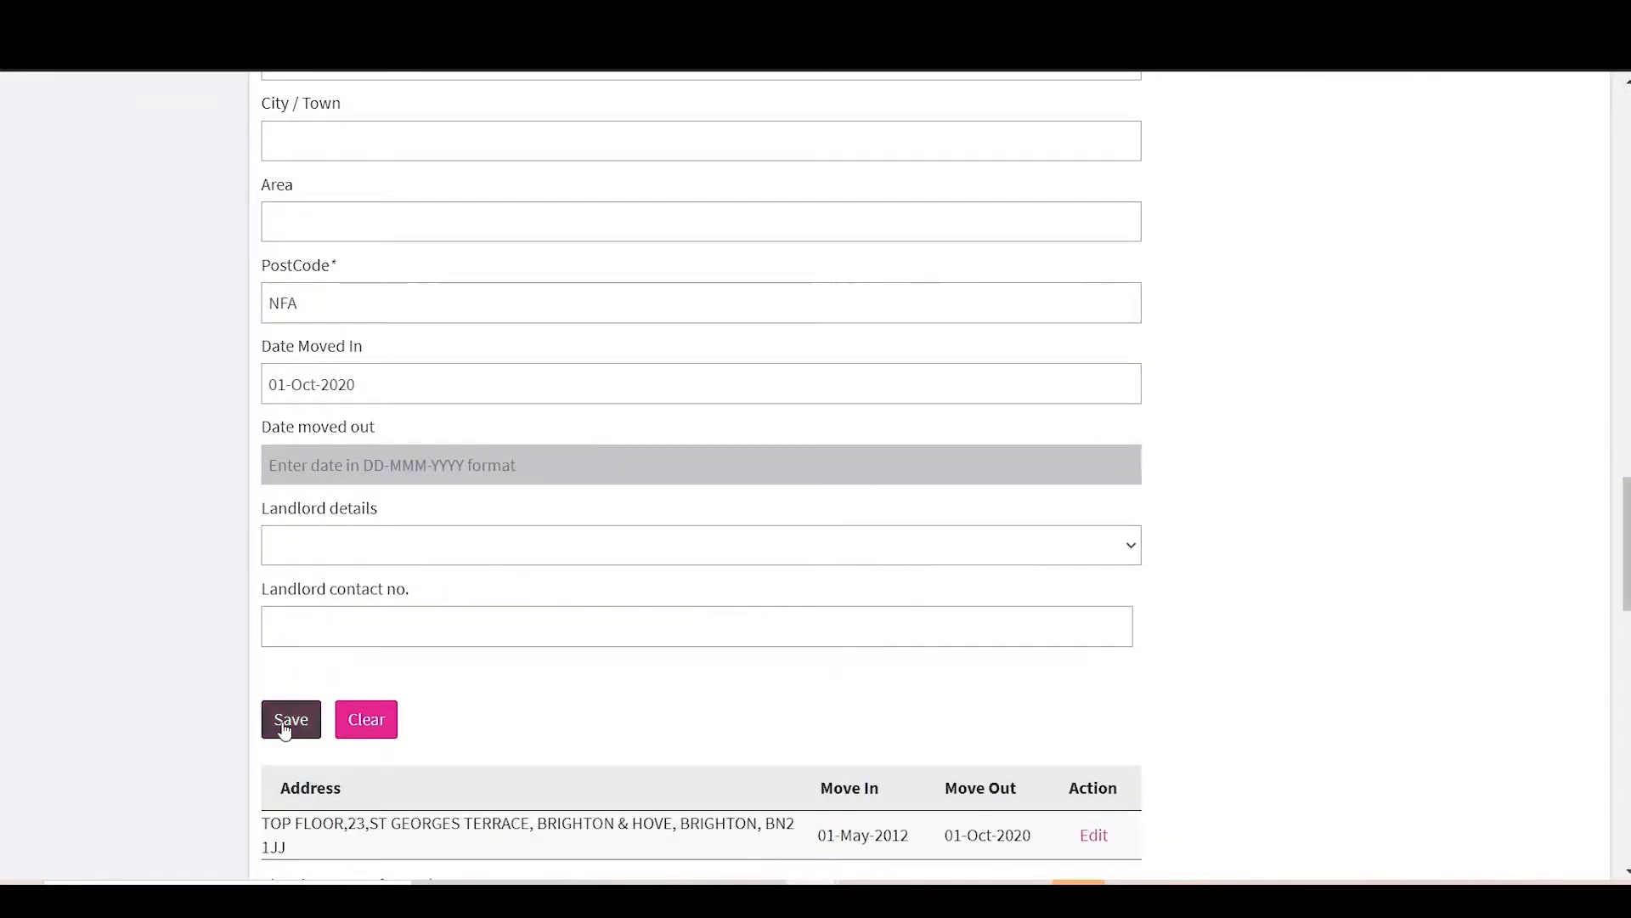
pyautogui.click(286, 724)
pyautogui.scroll(-2, 725, 733)
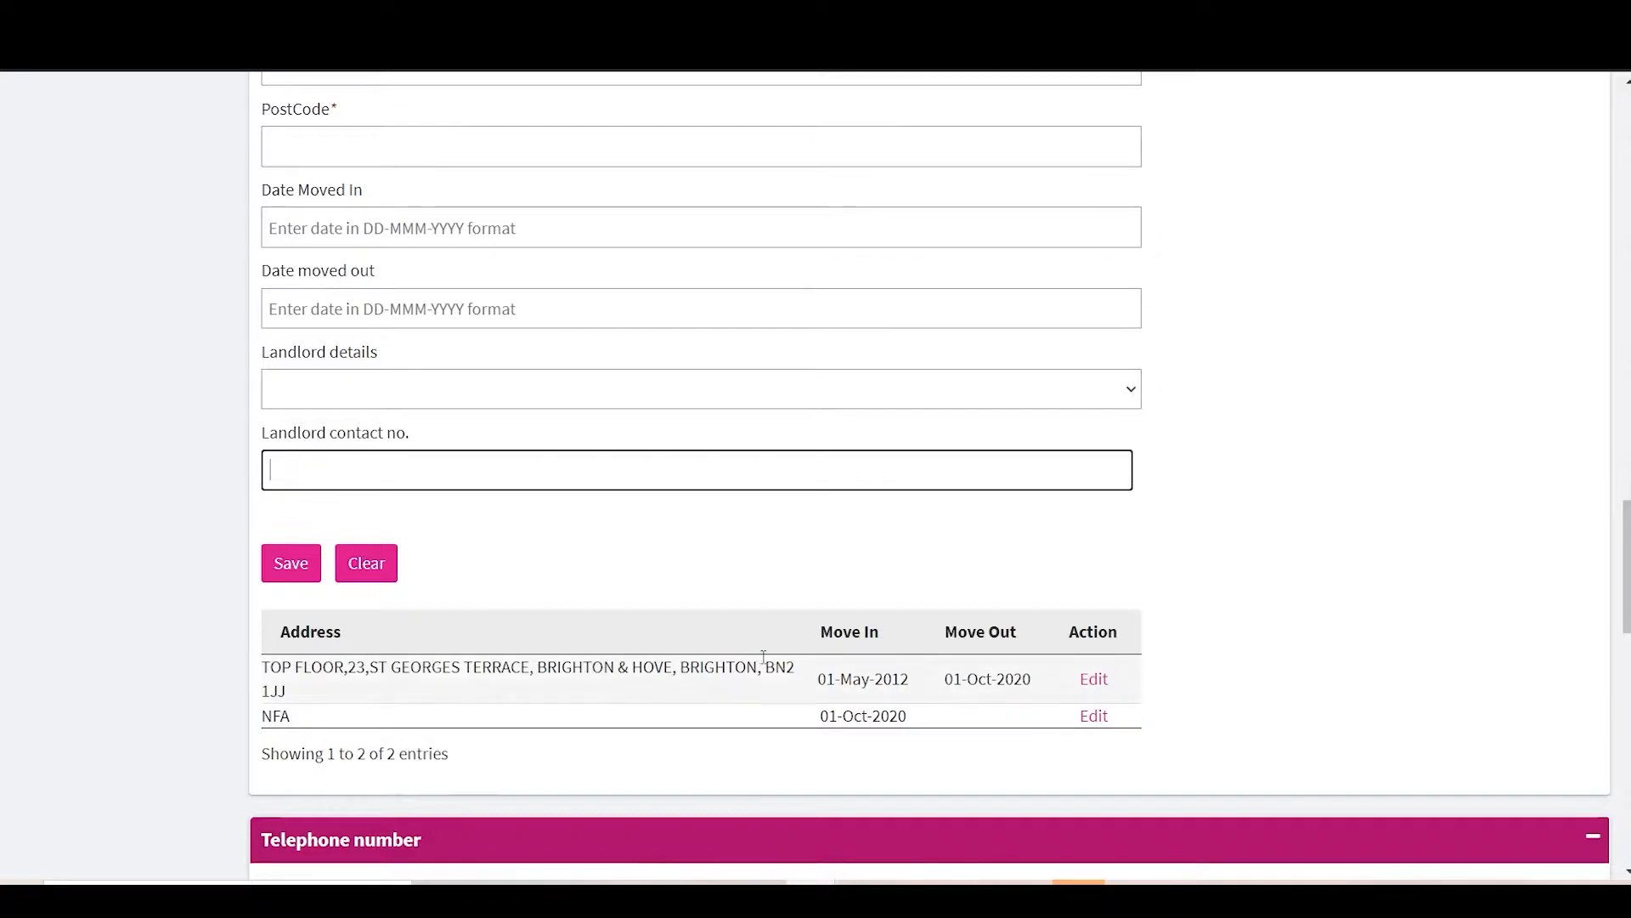
pyautogui.scroll(-3, 765, 662)
# Step: Enter the applicant's mobile and home phone numbers
pyautogui.click(723, 652)
pyautogui.write('075')
pyautogui.click(669, 707)
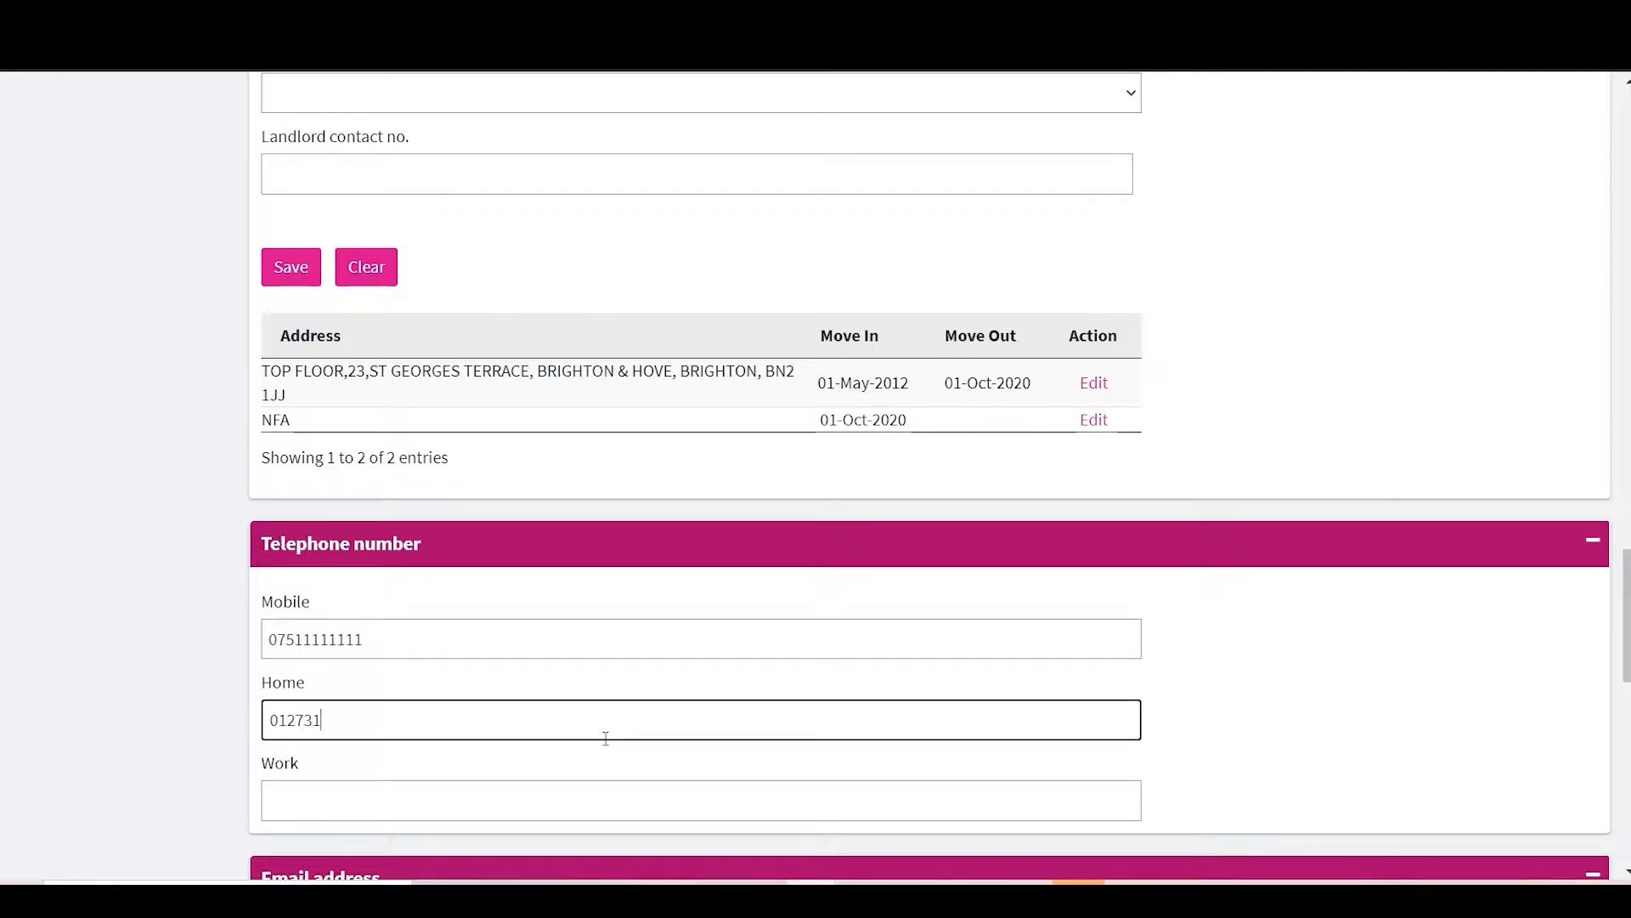
pyautogui.scroll(-7, 491, 767)
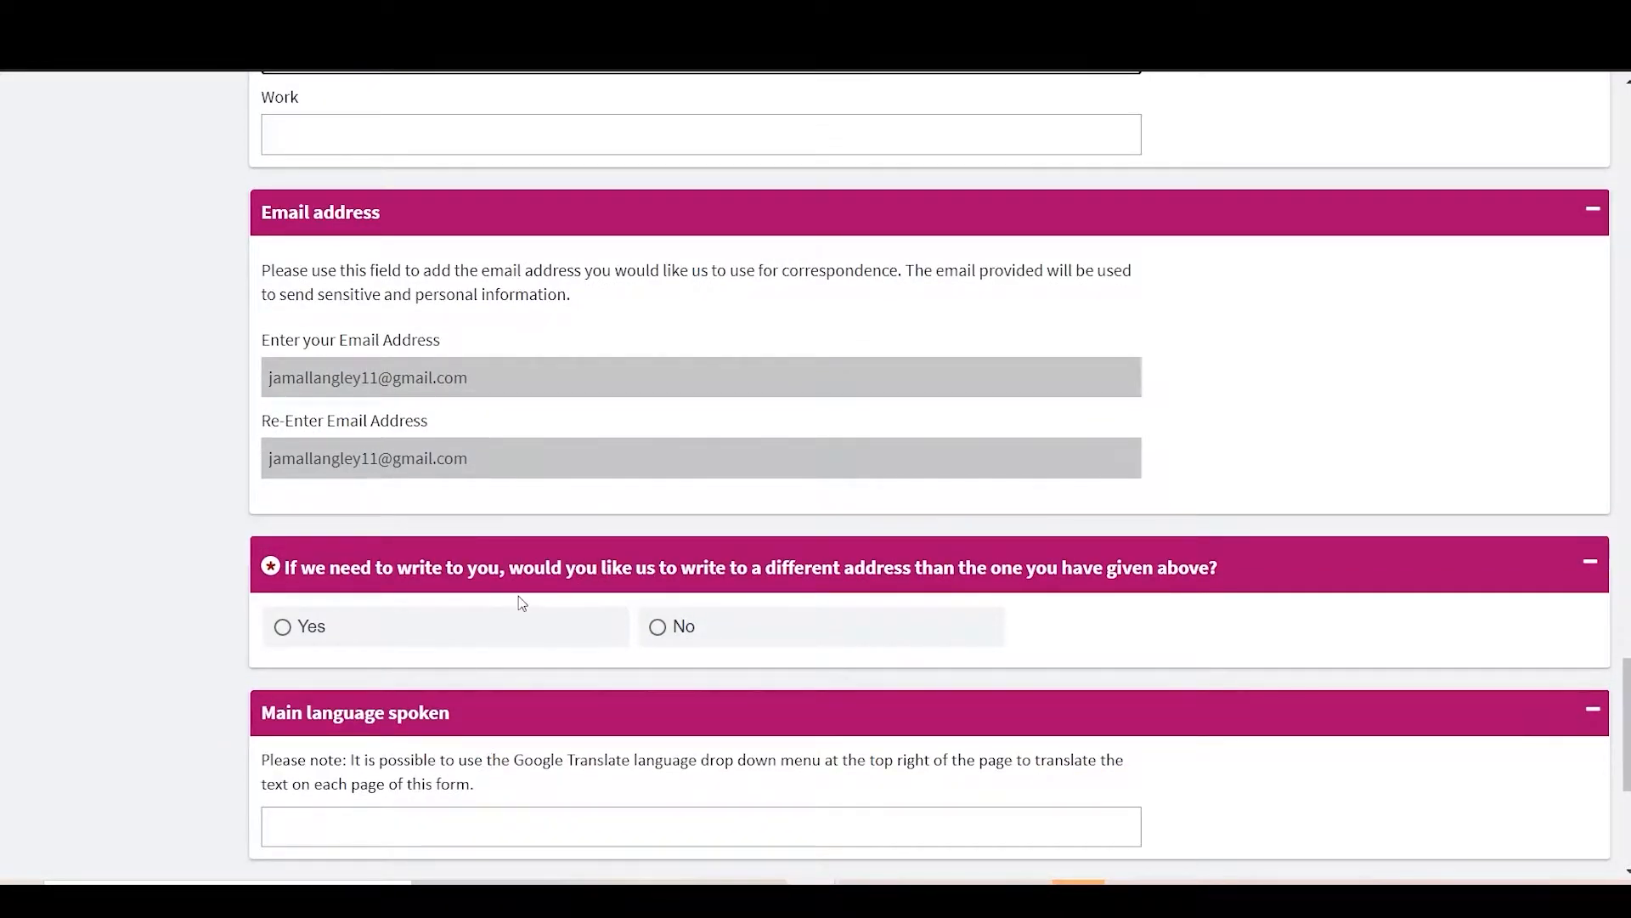
# Step: Choose a different correspondence address, entering the care-of contact and picking the address by postcode search
pyautogui.click(323, 638)
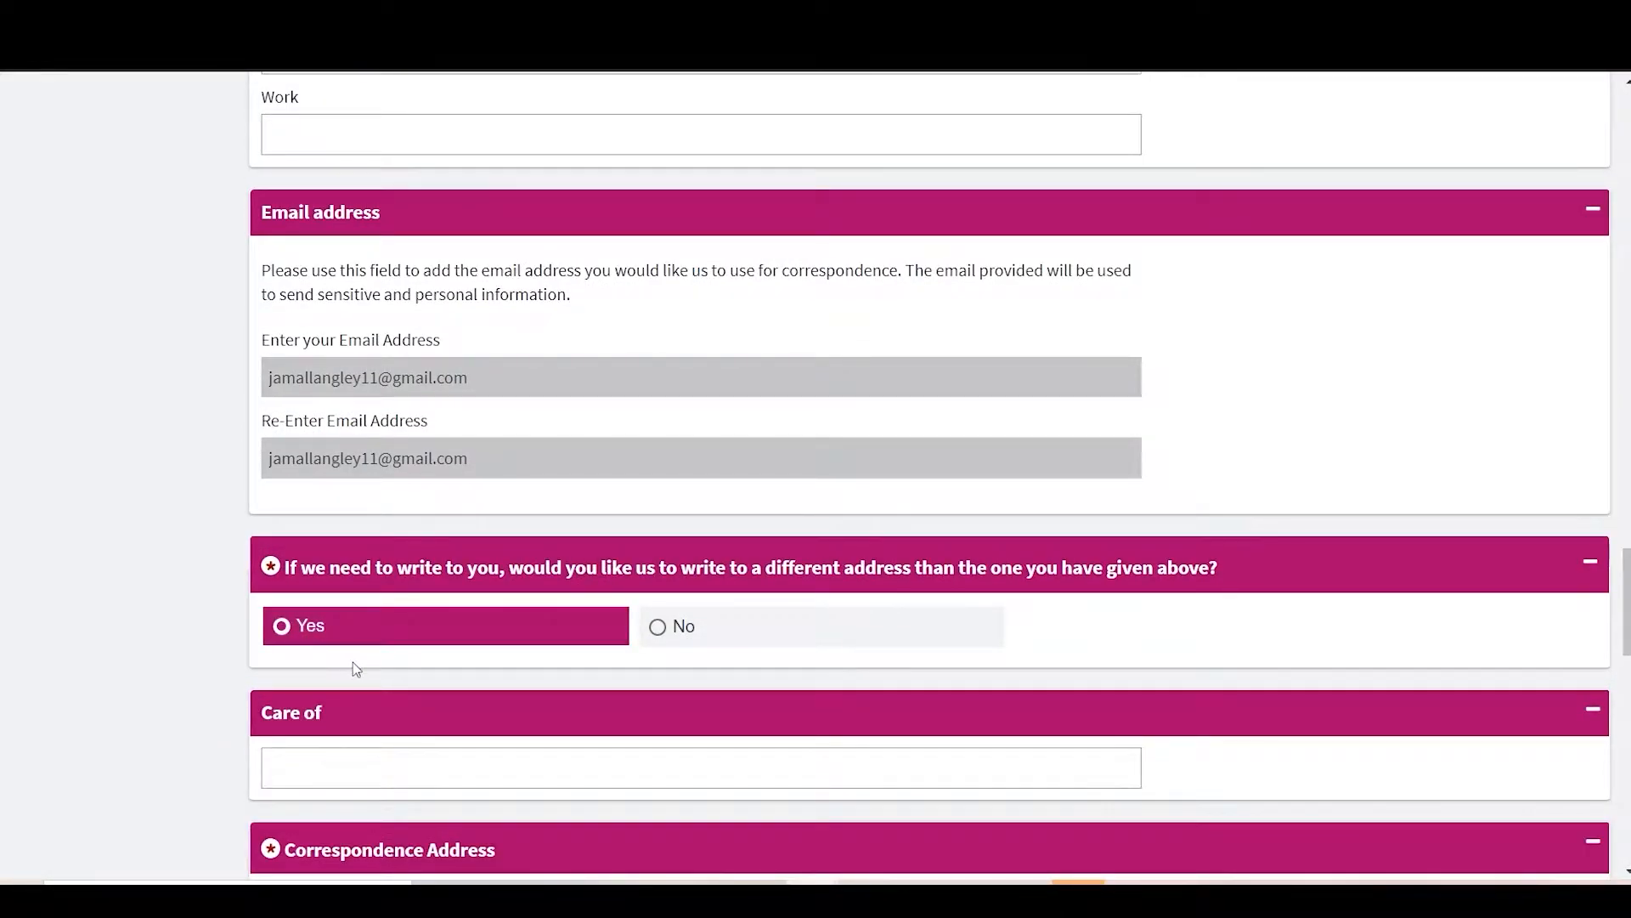
pyautogui.scroll(-2, 353, 661)
pyautogui.click(322, 614)
pyautogui.write('Sars')
pyautogui.press('BackSpace')
pyautogui.press('BackSpace')
pyautogui.press('BackSpace')
pyautogui.press('BackSpace')
pyautogui.write('Sarah - Sister')
pyautogui.scroll(-2, 729, 695)
pyautogui.click(357, 679)
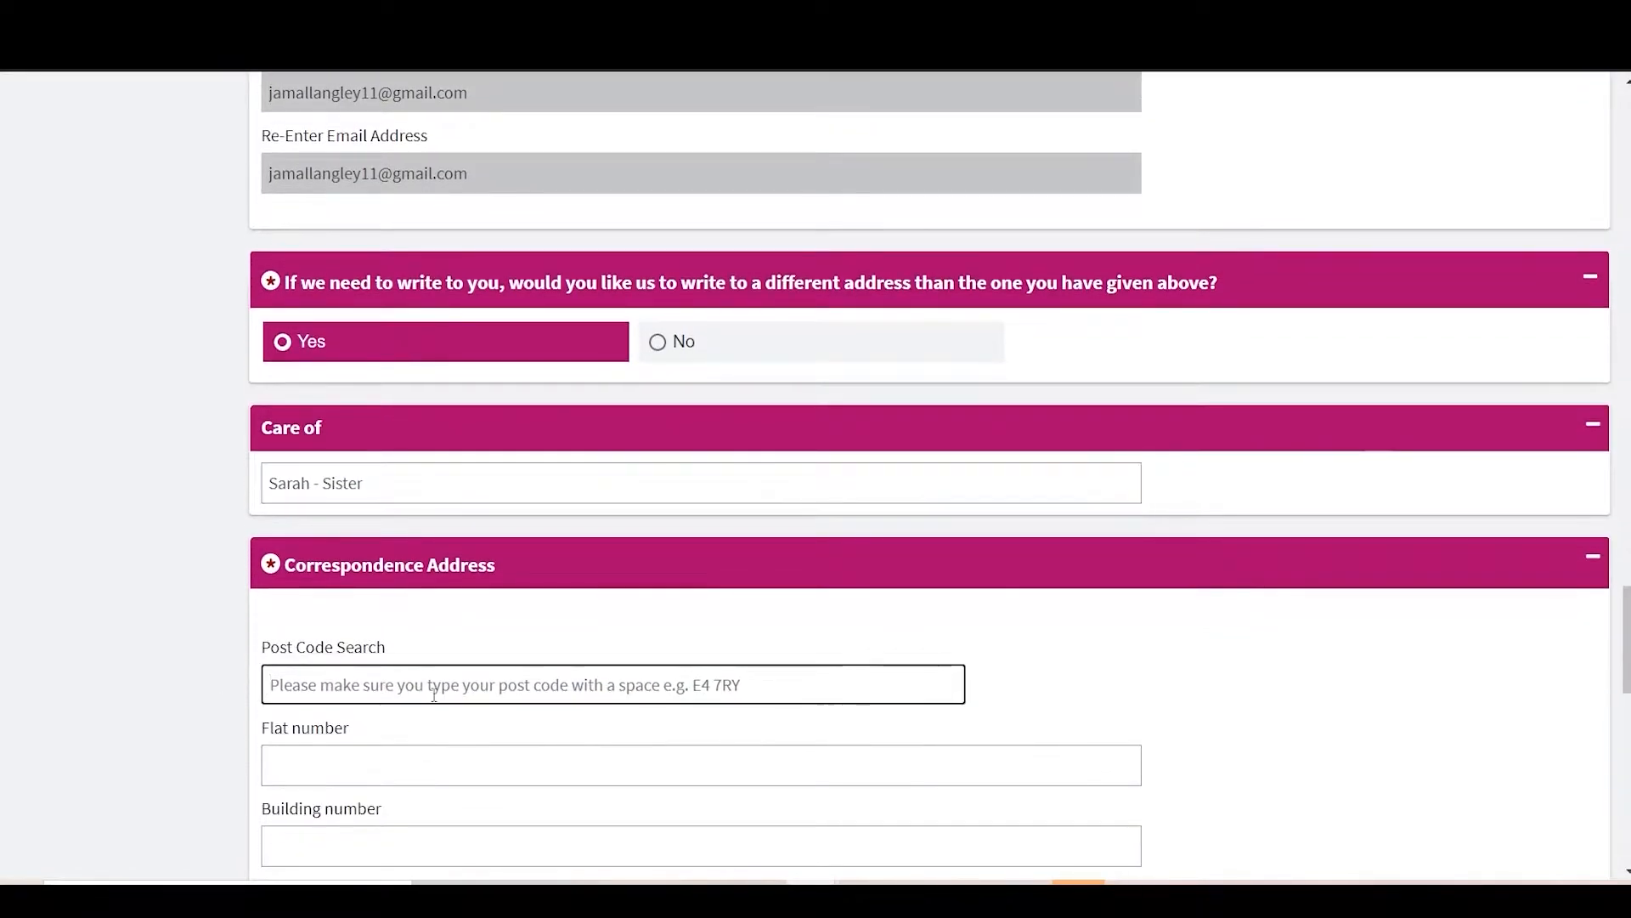
pyautogui.scroll(-2, 459, 552)
pyautogui.write('SW15 5JB')
pyautogui.click(382, 617)
pyautogui.scroll(-10, 172, 675)
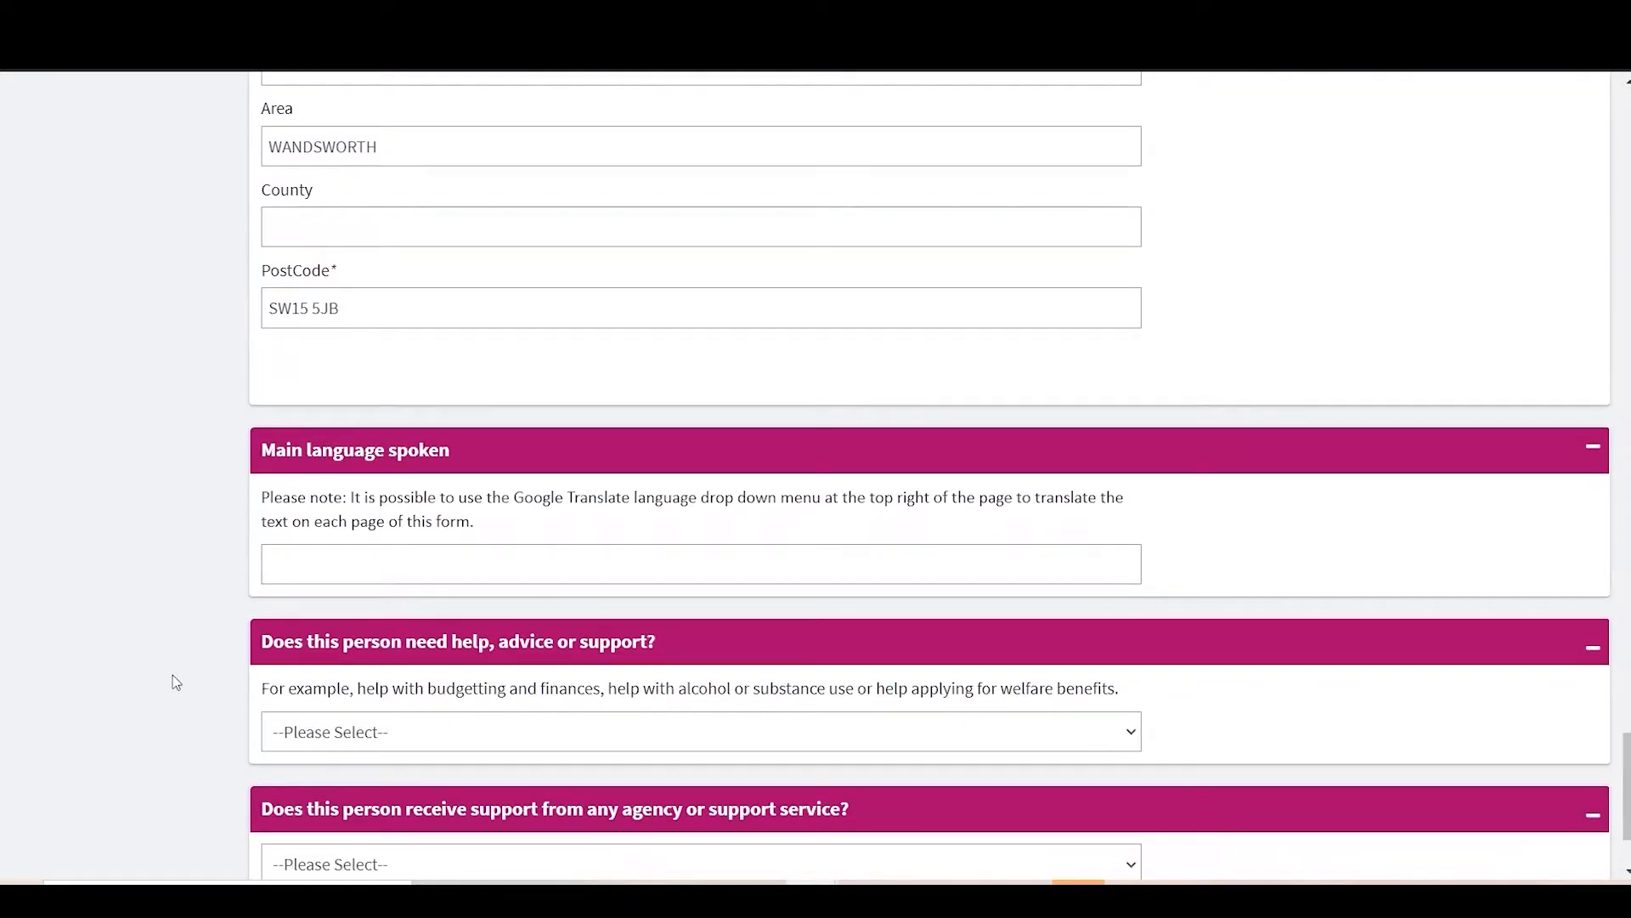
# Step: Set the main language to Spanish and answer Yes to needing help, describing the help needed
pyautogui.click(307, 558)
pyautogui.write('Spanis')
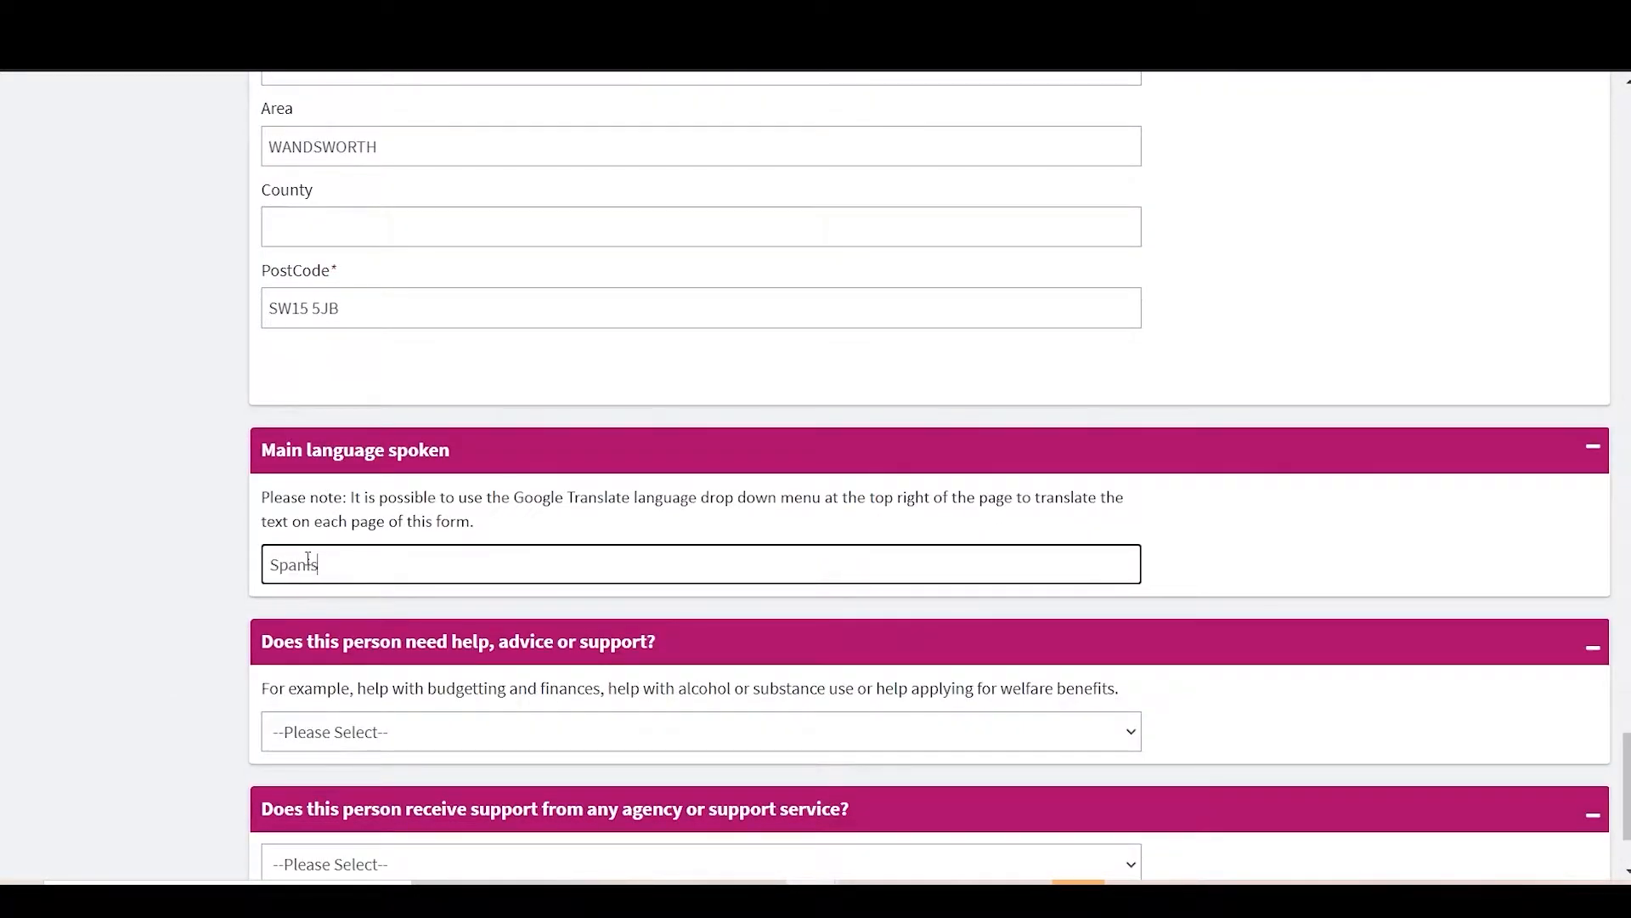
pyautogui.scroll(-2, 308, 558)
pyautogui.click(310, 560)
pyautogui.click(346, 616)
pyautogui.scroll(-1, 498, 593)
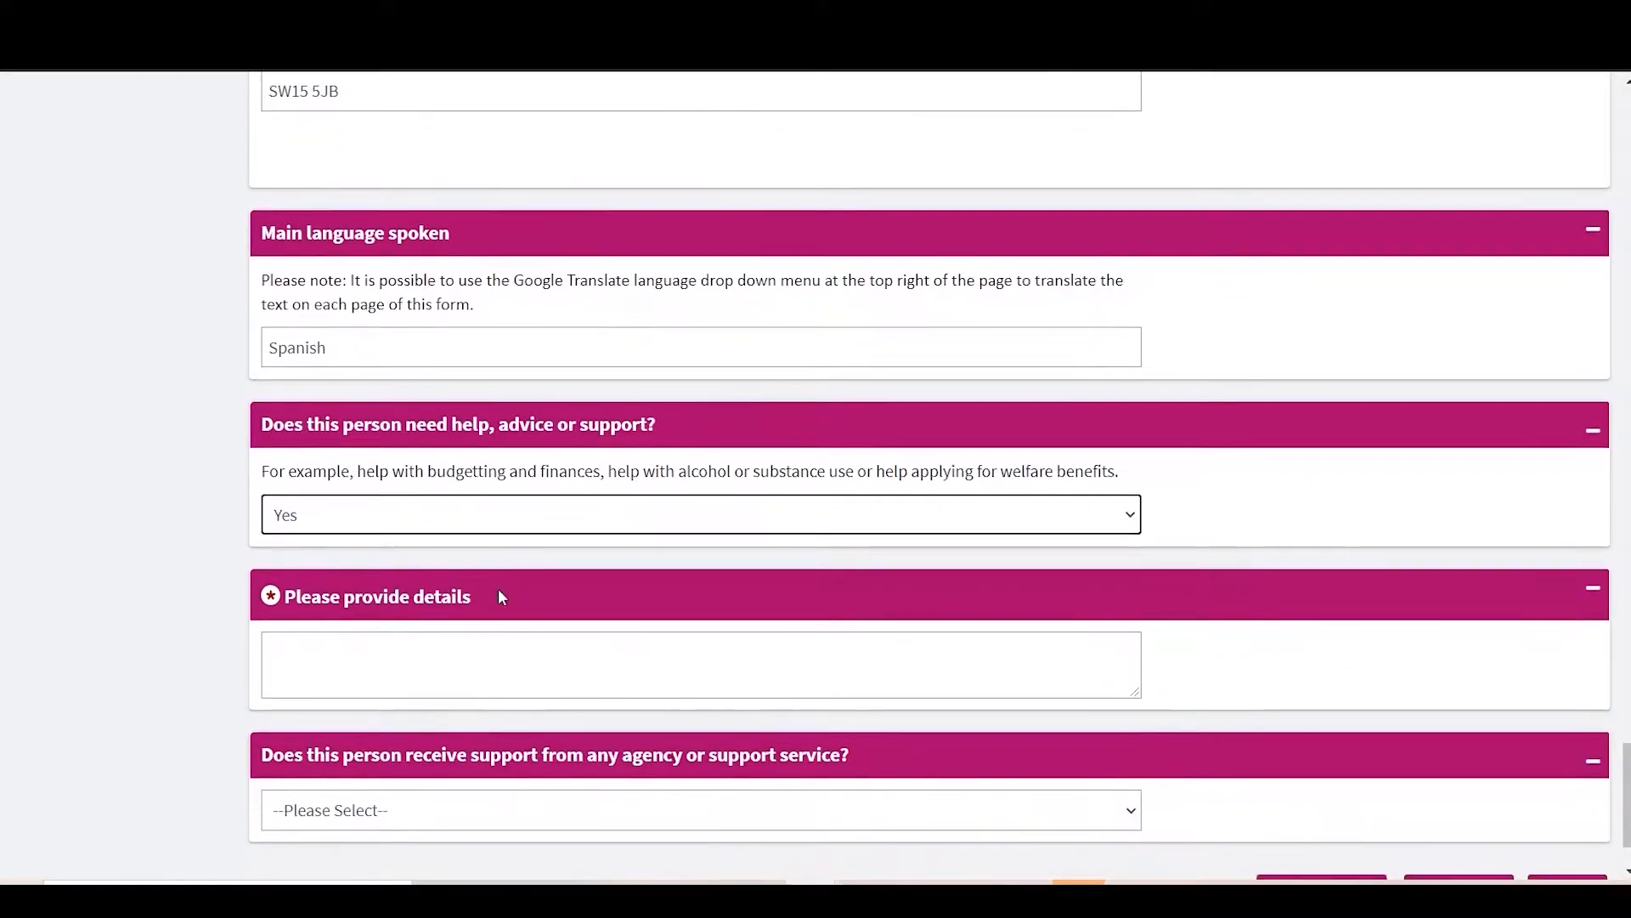
pyautogui.scroll(-1, 500, 594)
pyautogui.click(424, 636)
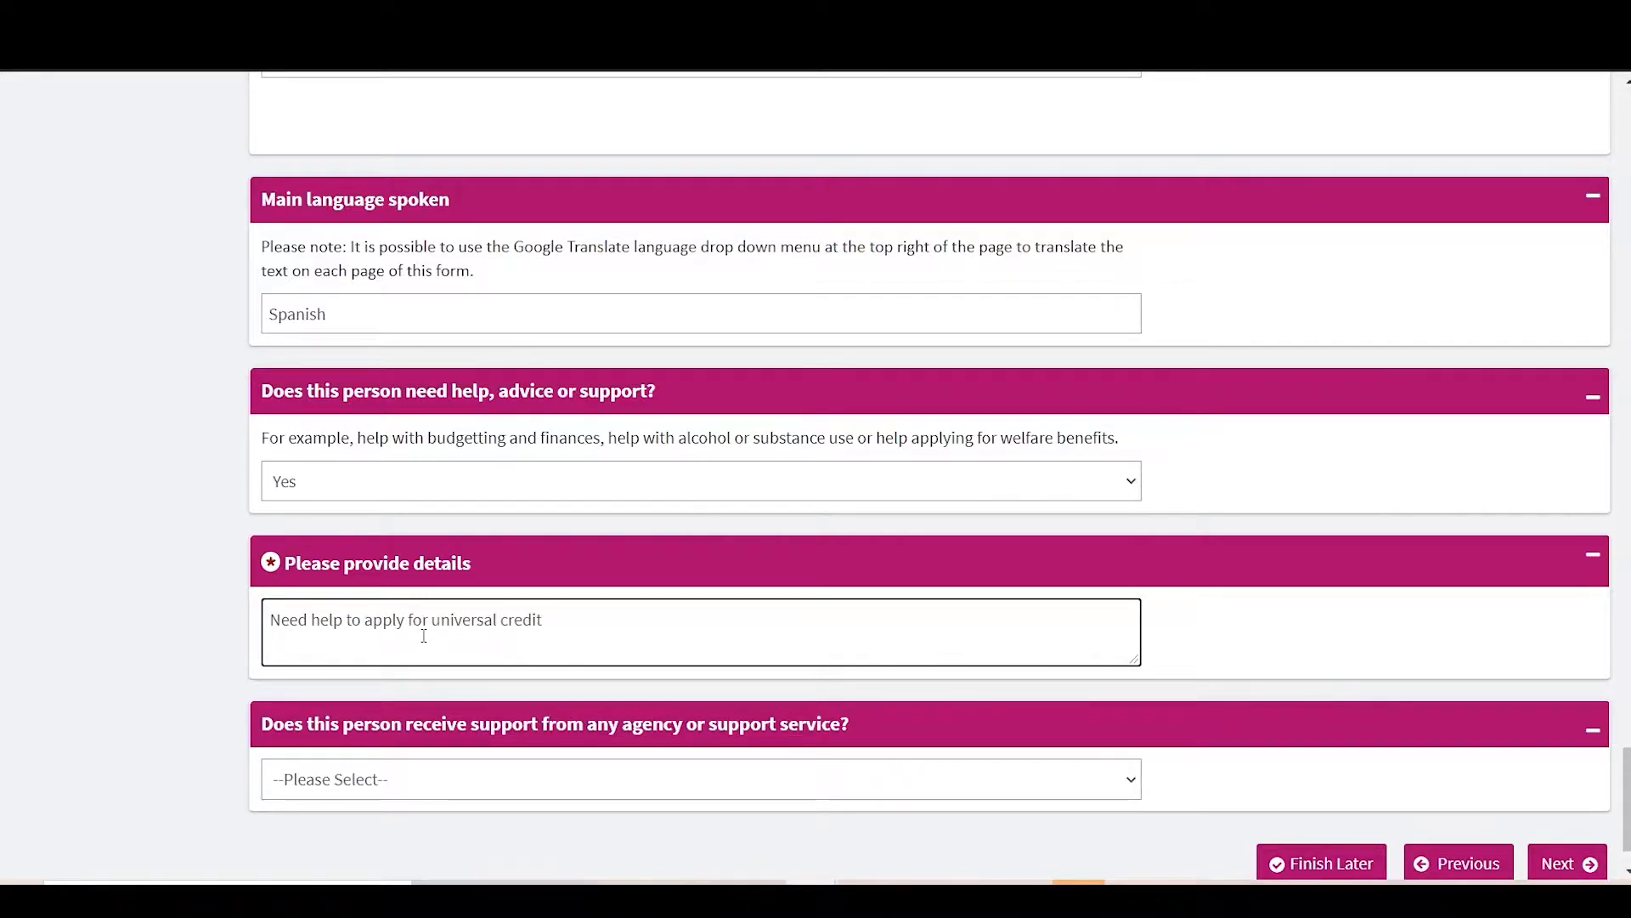
pyautogui.scroll(-1, 401, 679)
# Step: Answer No to receiving agency support and continue to the Household Income page
pyautogui.click(411, 706)
pyautogui.click(383, 739)
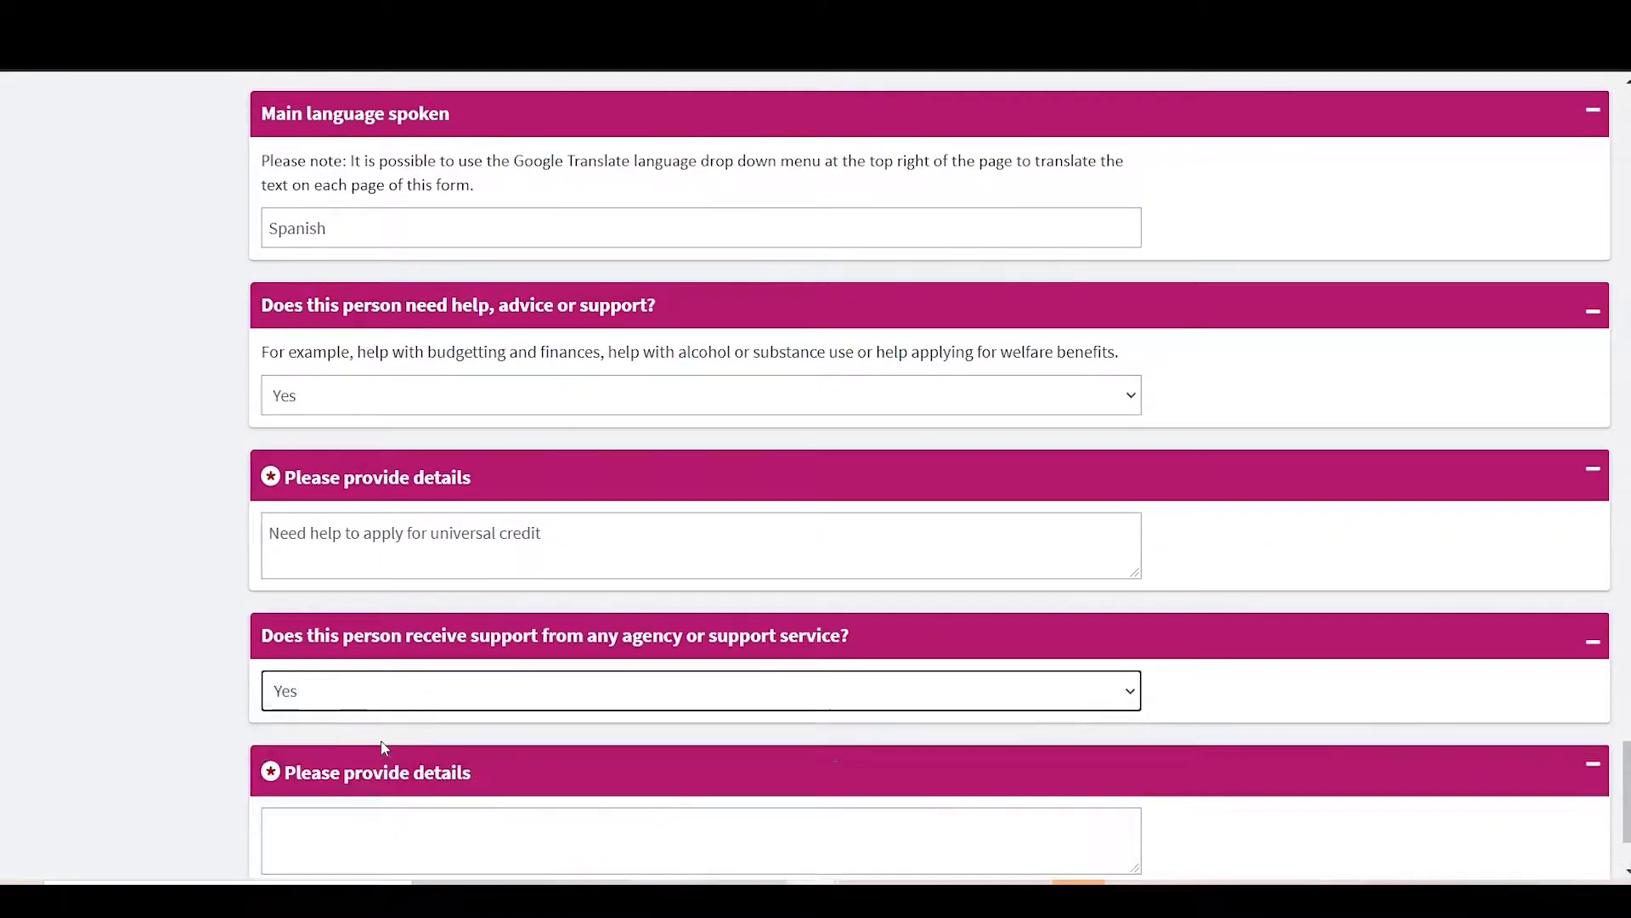
pyautogui.scroll(-2, 382, 739)
pyautogui.click(487, 572)
pyautogui.click(440, 644)
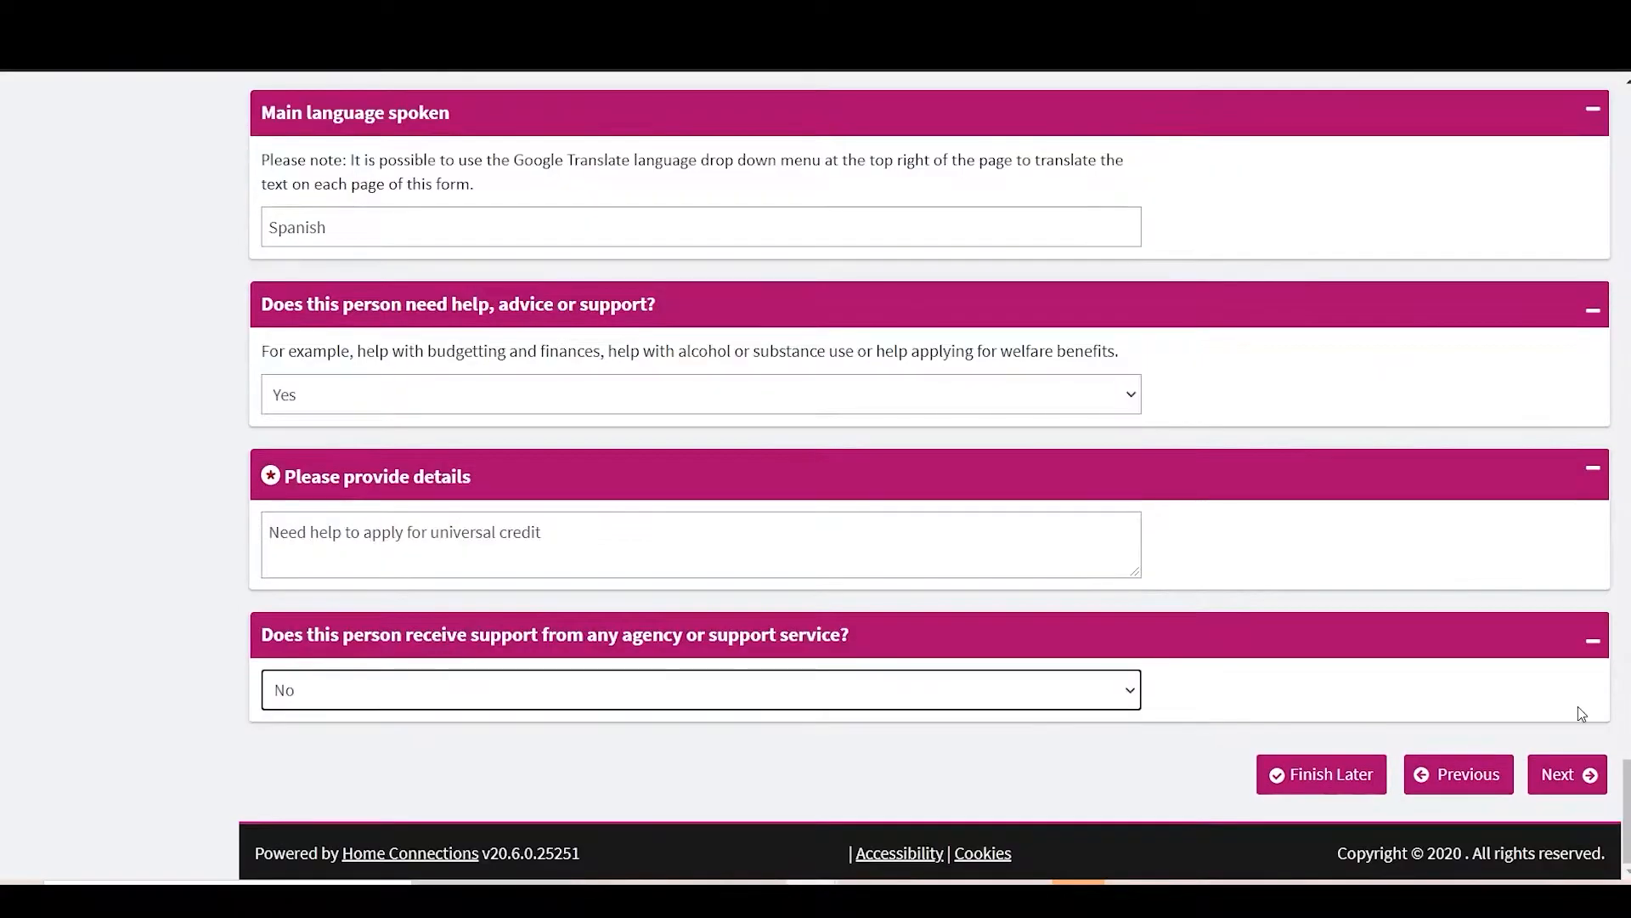
pyautogui.click(1569, 775)
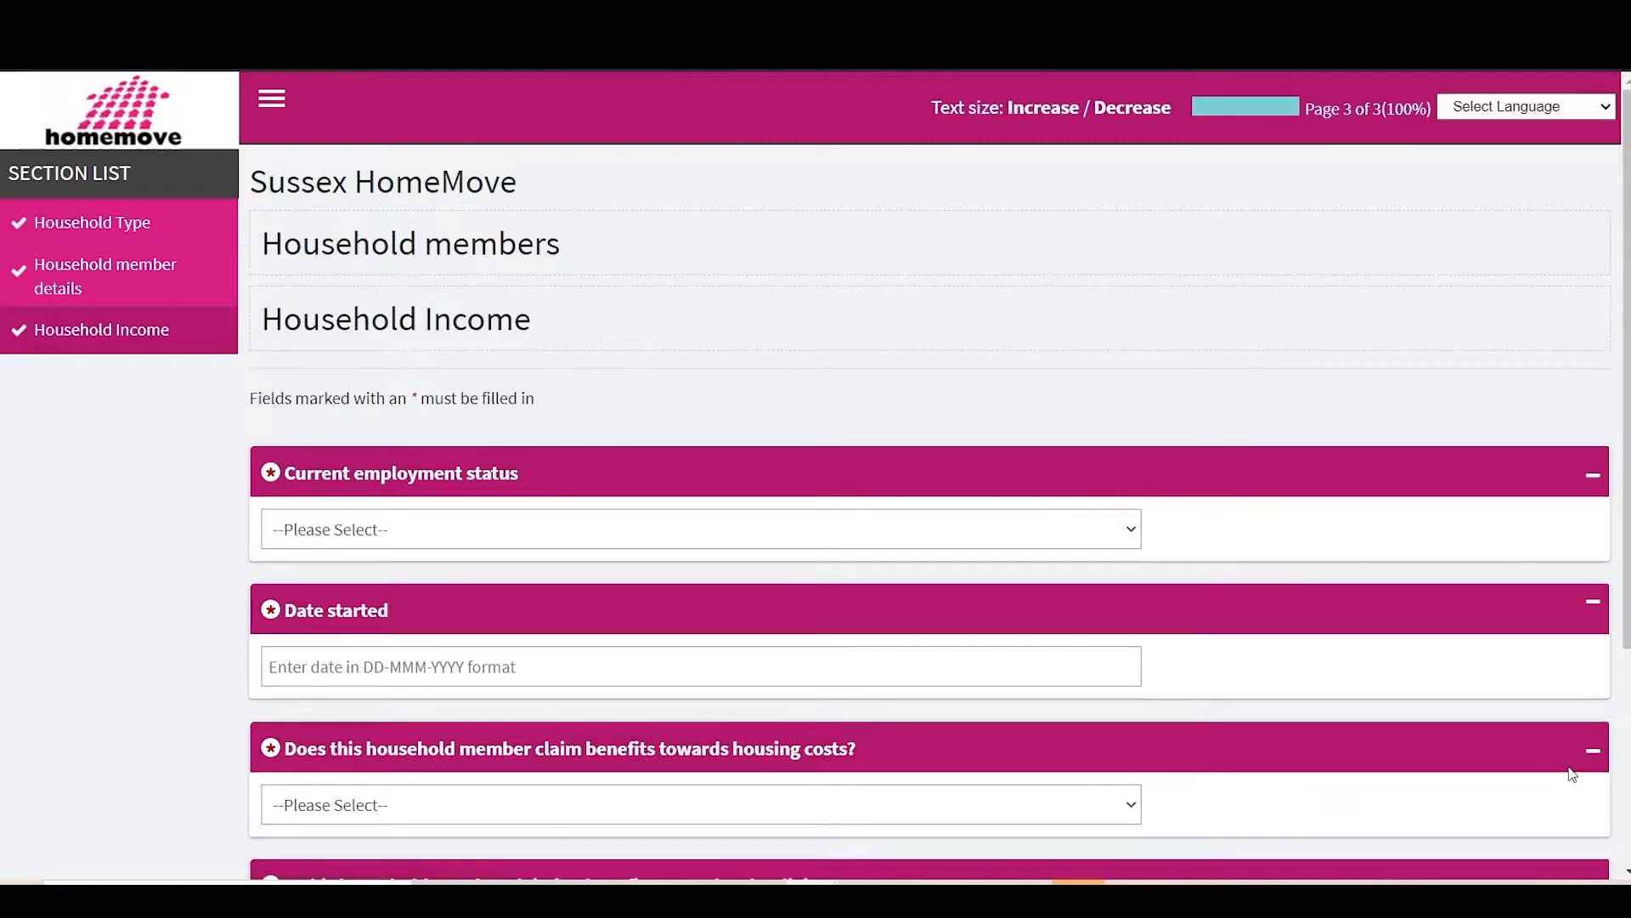
# Step: Set employment status to working 30 hours a week or more, started 08-Jun-2014
pyautogui.click(486, 527)
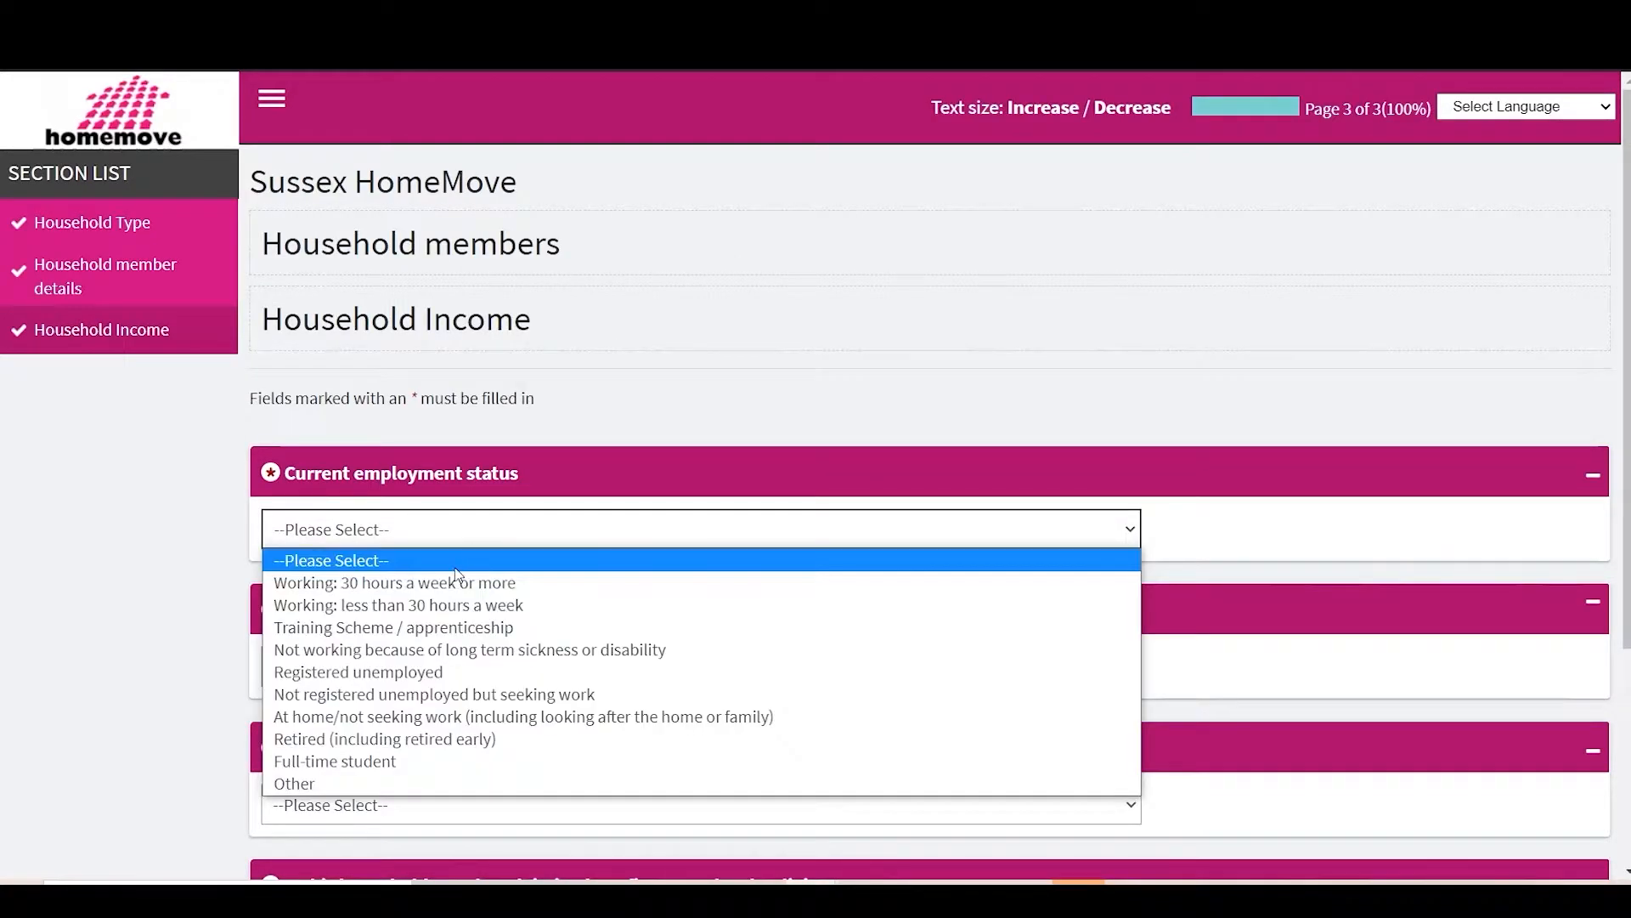
pyautogui.click(472, 583)
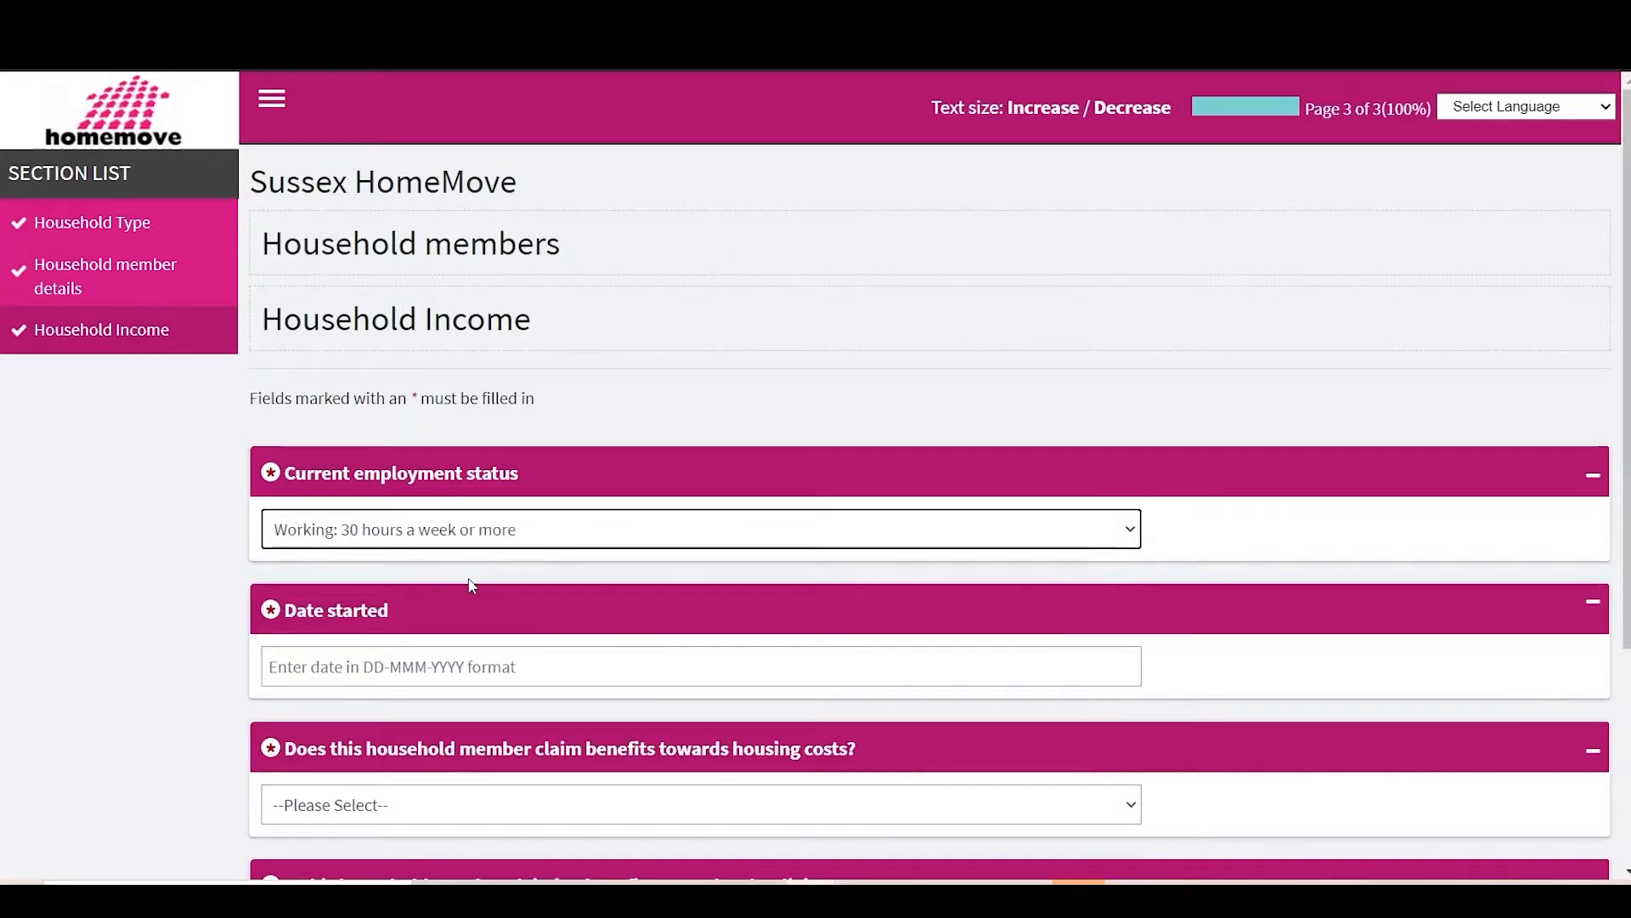
pyautogui.click(386, 658)
pyautogui.click(476, 392)
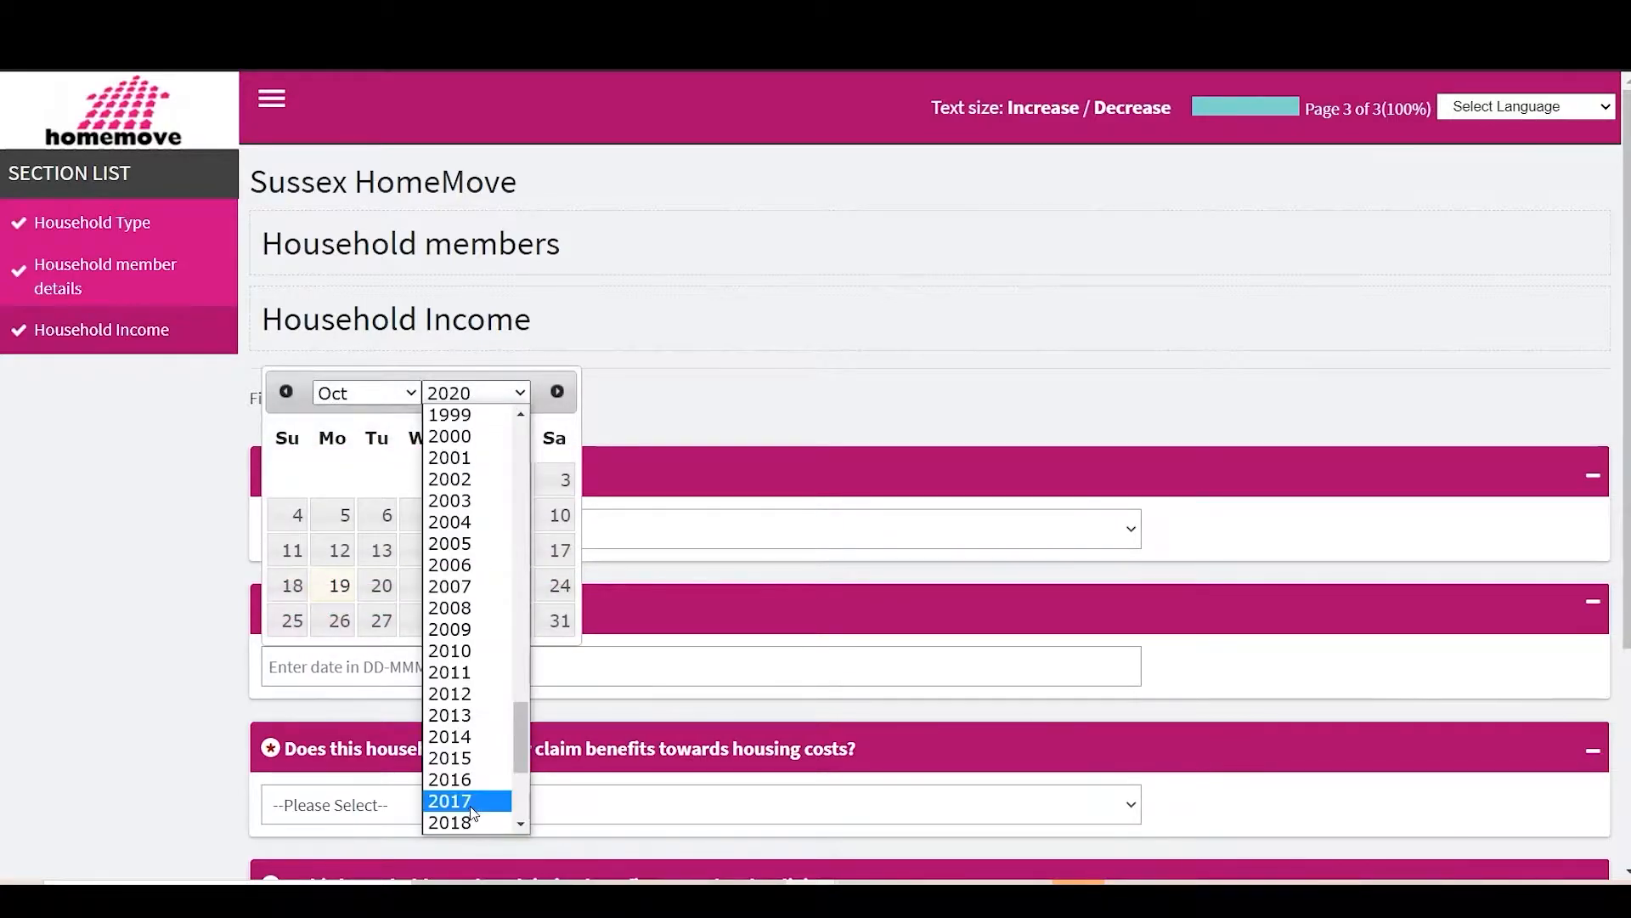
pyautogui.click(472, 751)
pyautogui.click(365, 393)
pyautogui.click(374, 522)
pyautogui.click(298, 515)
pyautogui.scroll(-3, 442, 680)
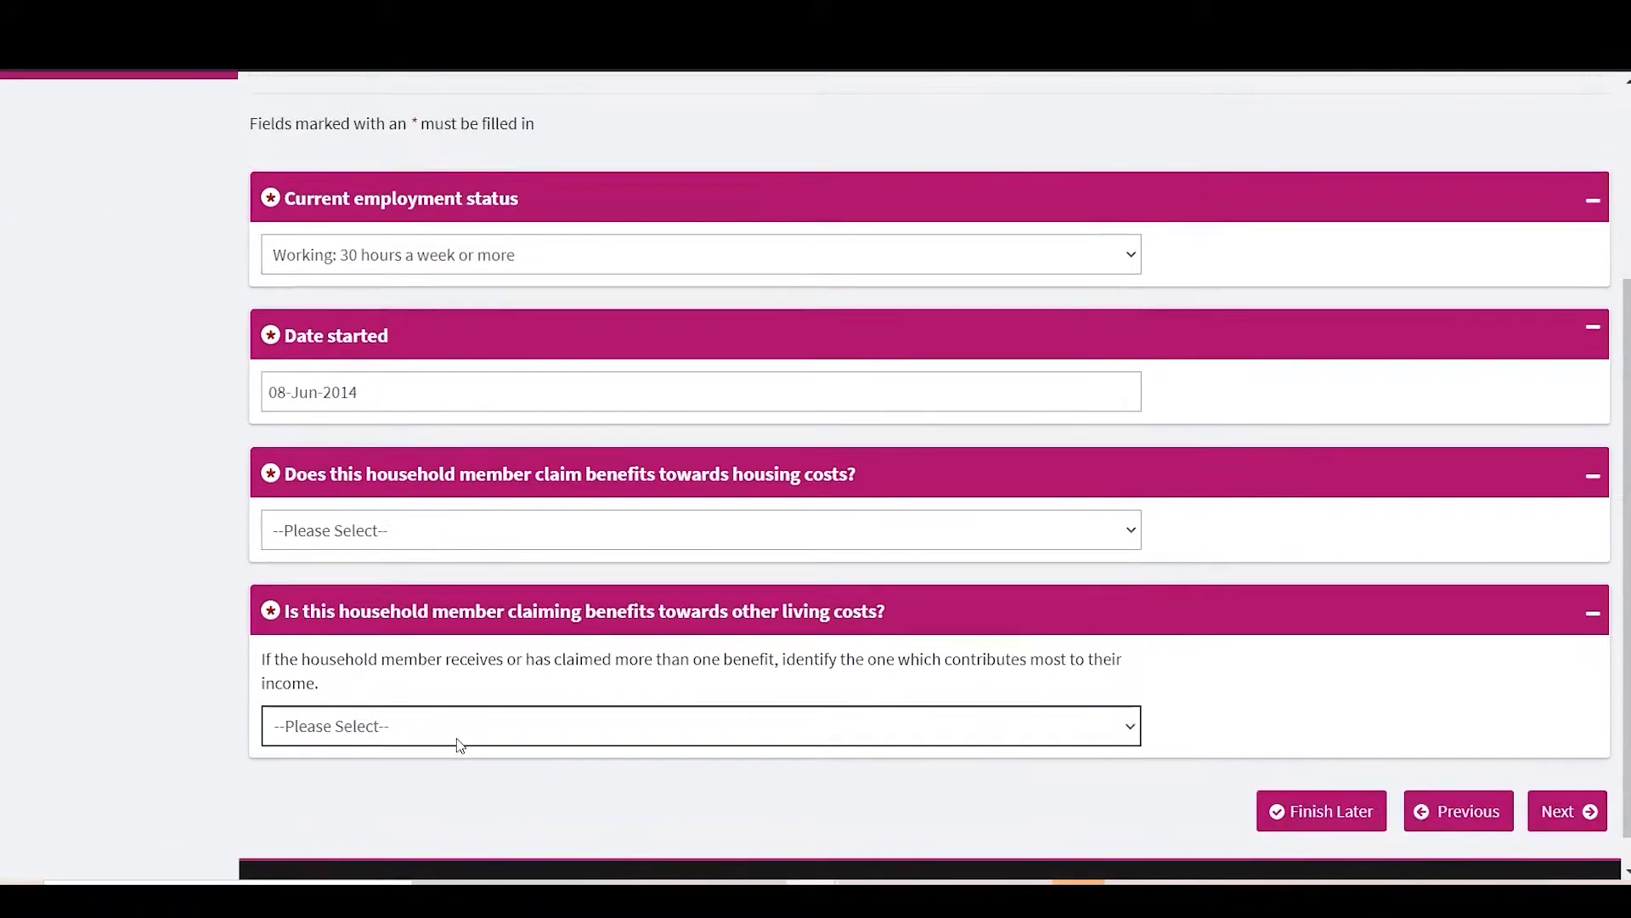
# Step: Record Universal Credit for housing costs, claimed since 01-Oct-2019
pyautogui.click(491, 529)
pyautogui.click(395, 599)
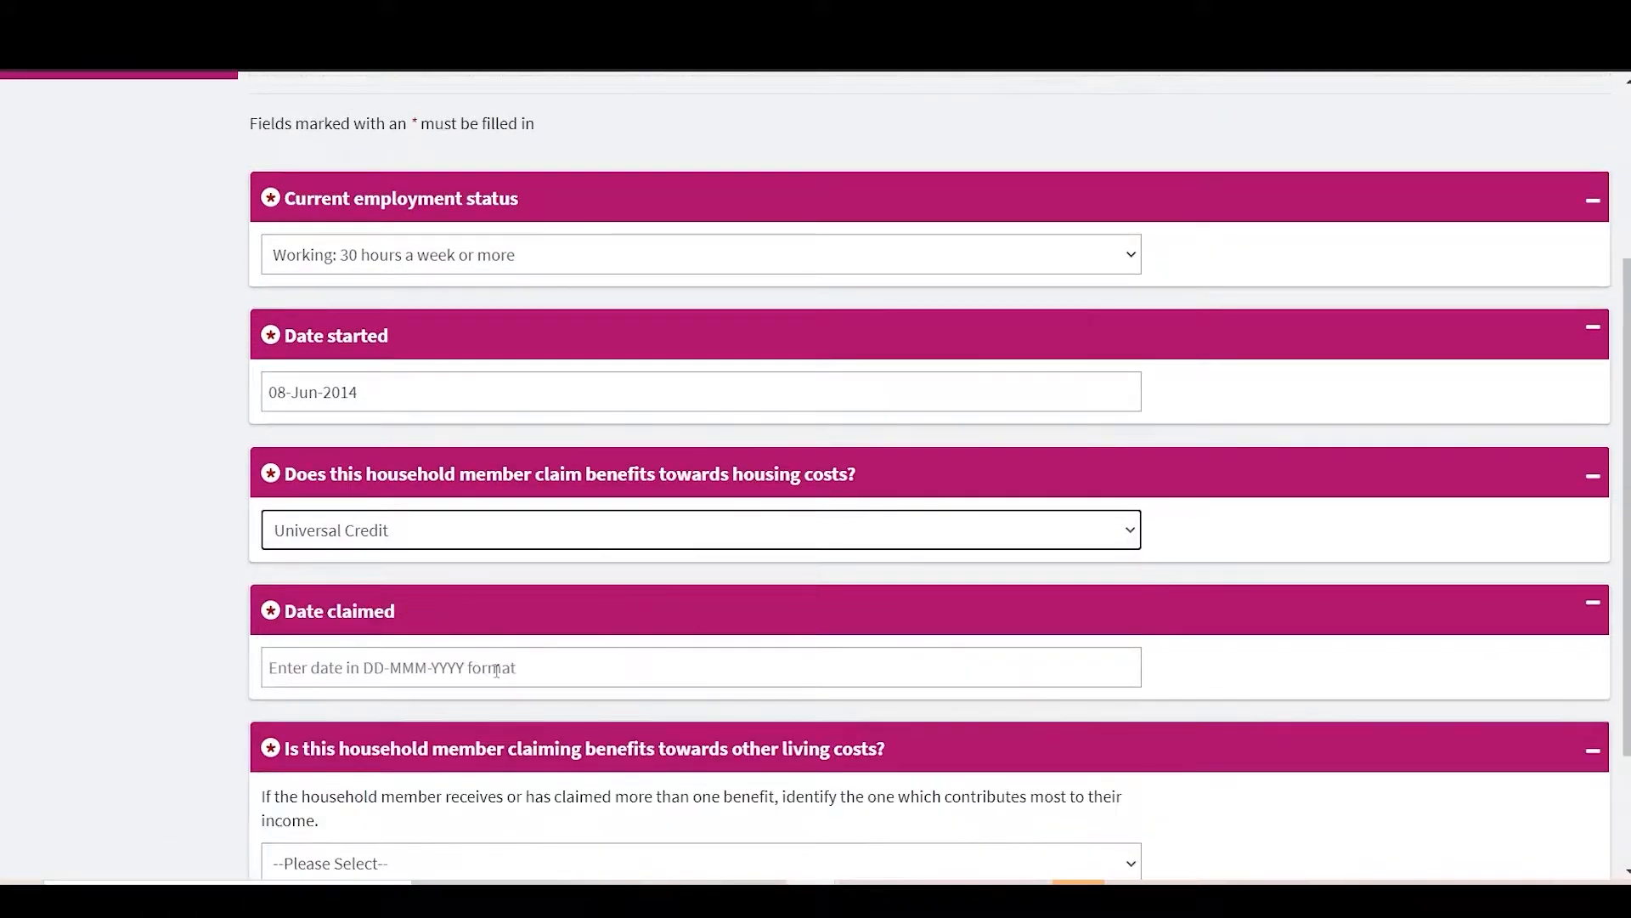
pyautogui.click(463, 673)
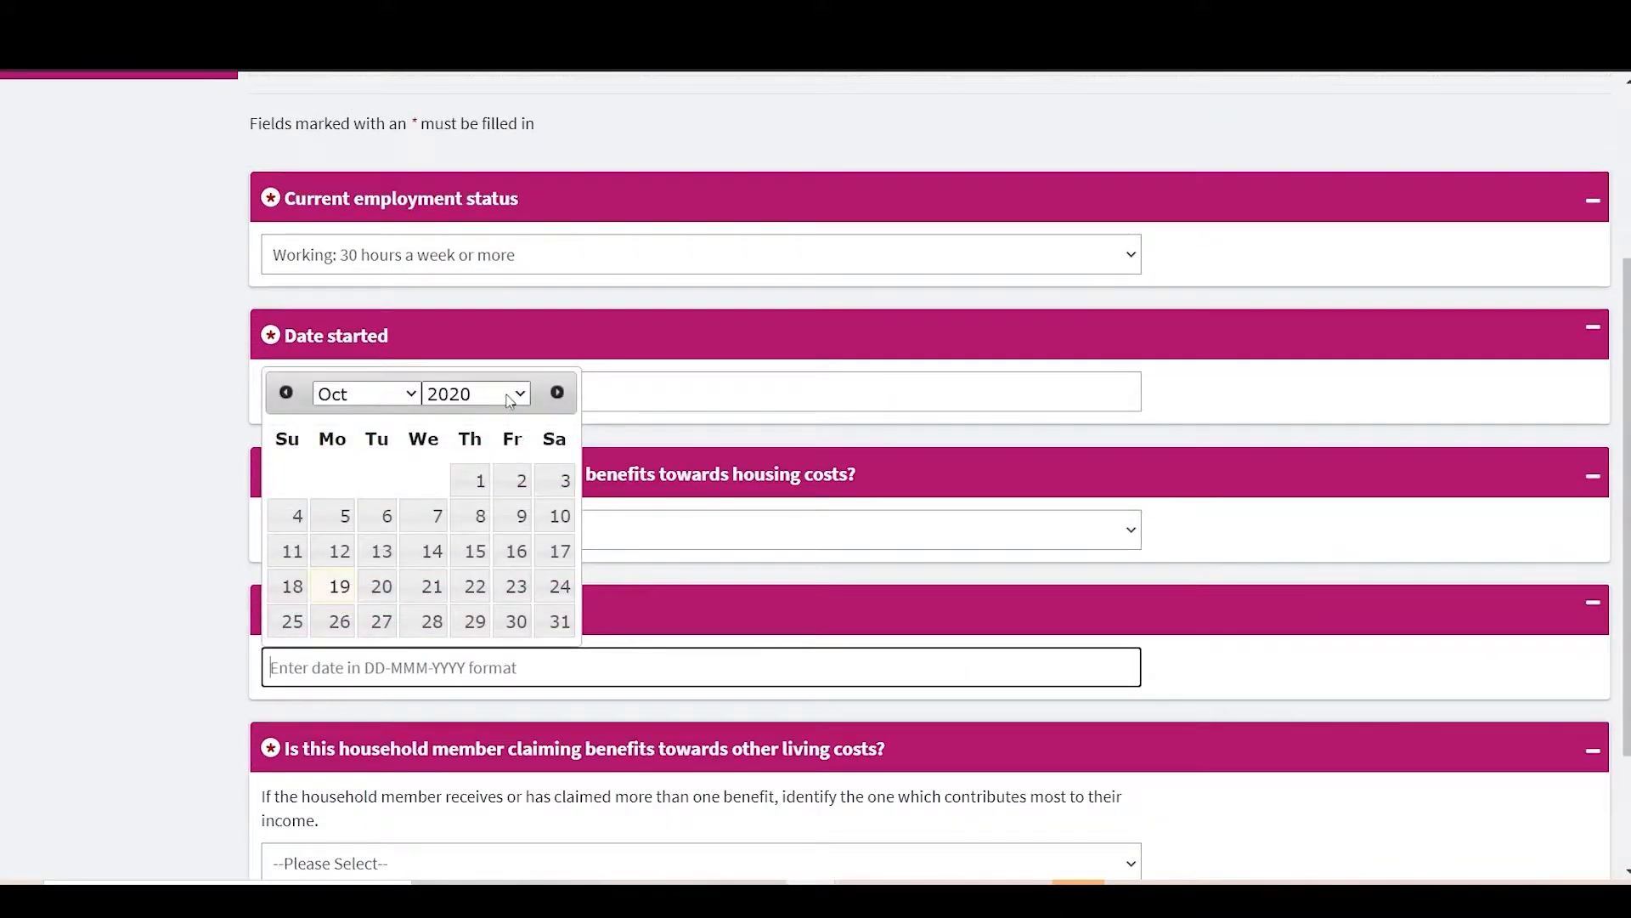
pyautogui.click(509, 399)
pyautogui.click(467, 673)
pyautogui.click(471, 515)
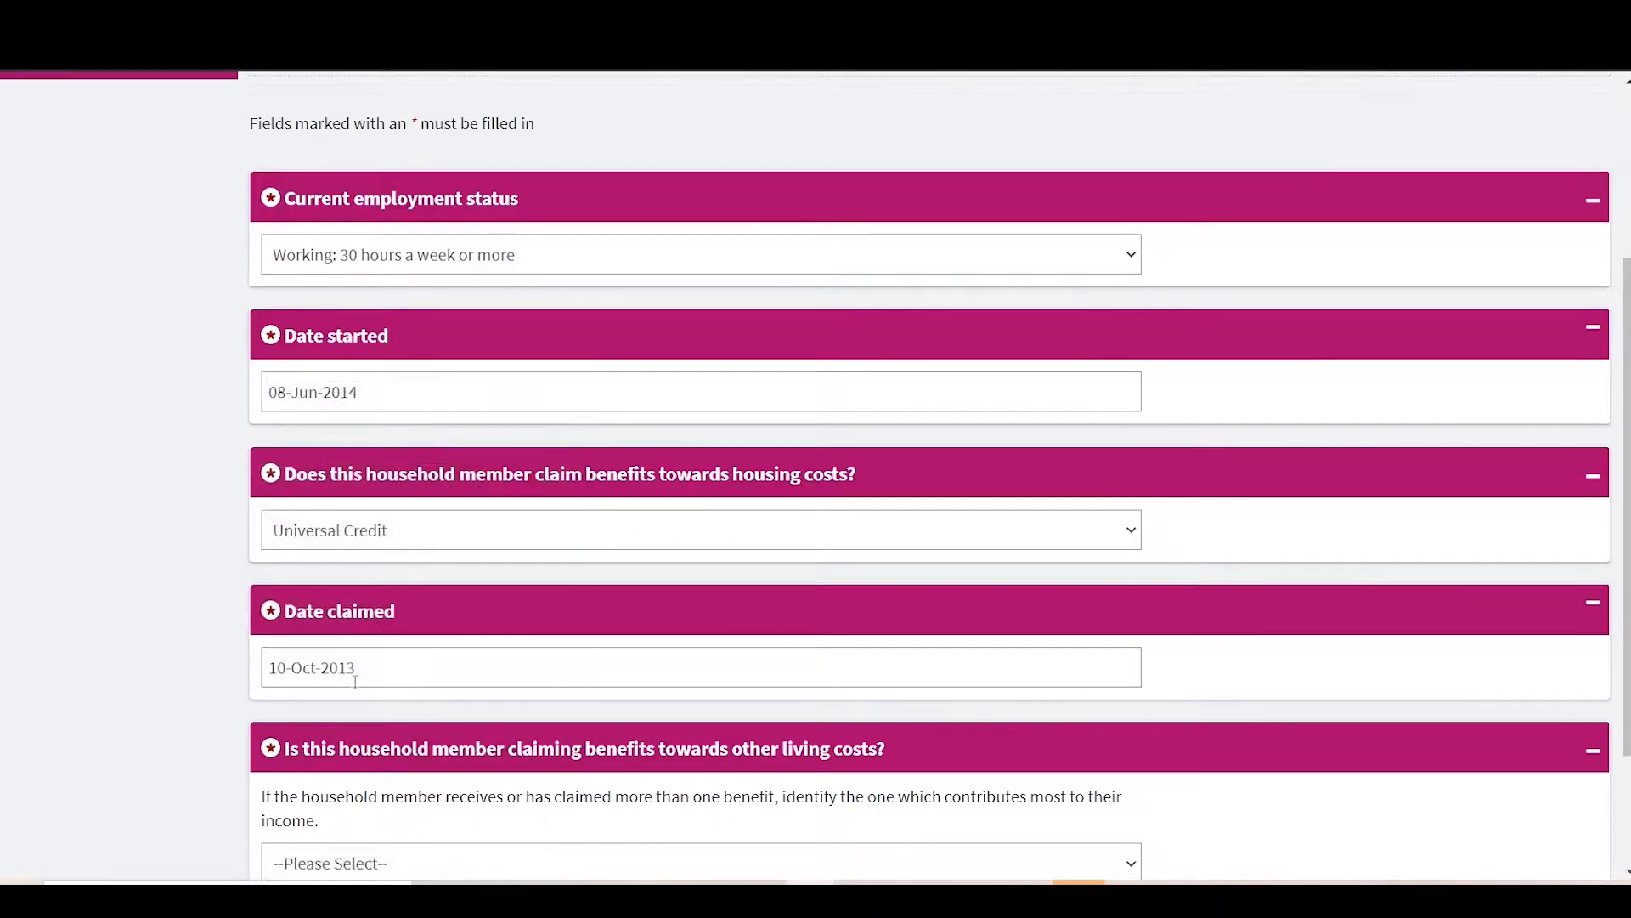
pyautogui.click(378, 661)
pyautogui.click(475, 393)
pyautogui.scroll(-3, 459, 527)
pyautogui.click(451, 792)
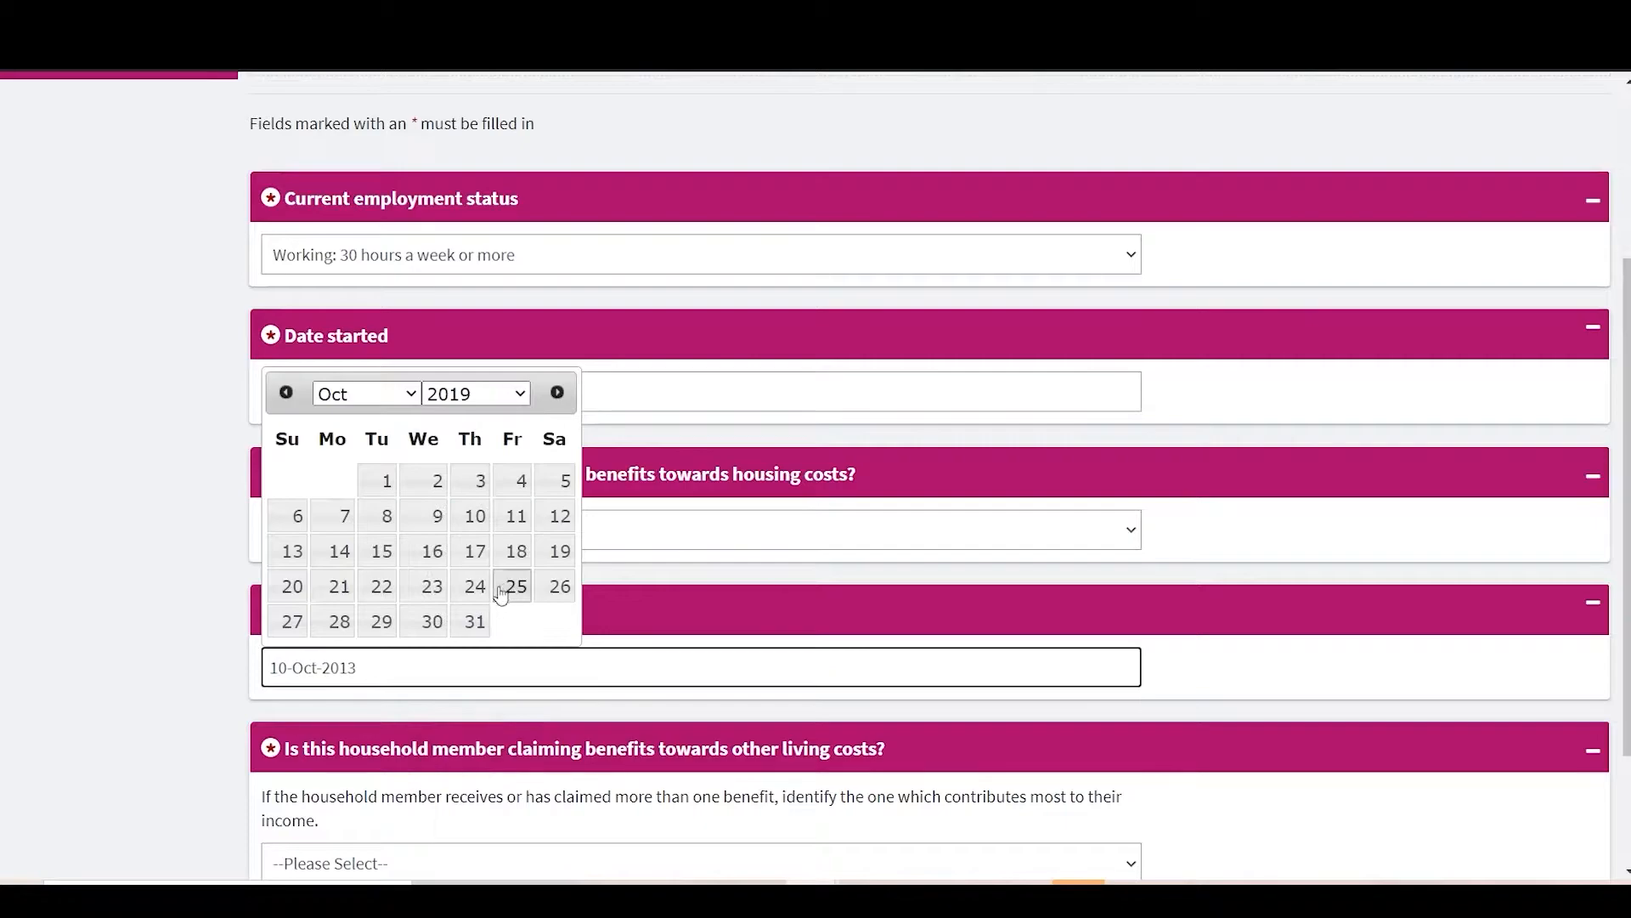
pyautogui.click(391, 481)
pyautogui.scroll(-2, 576, 681)
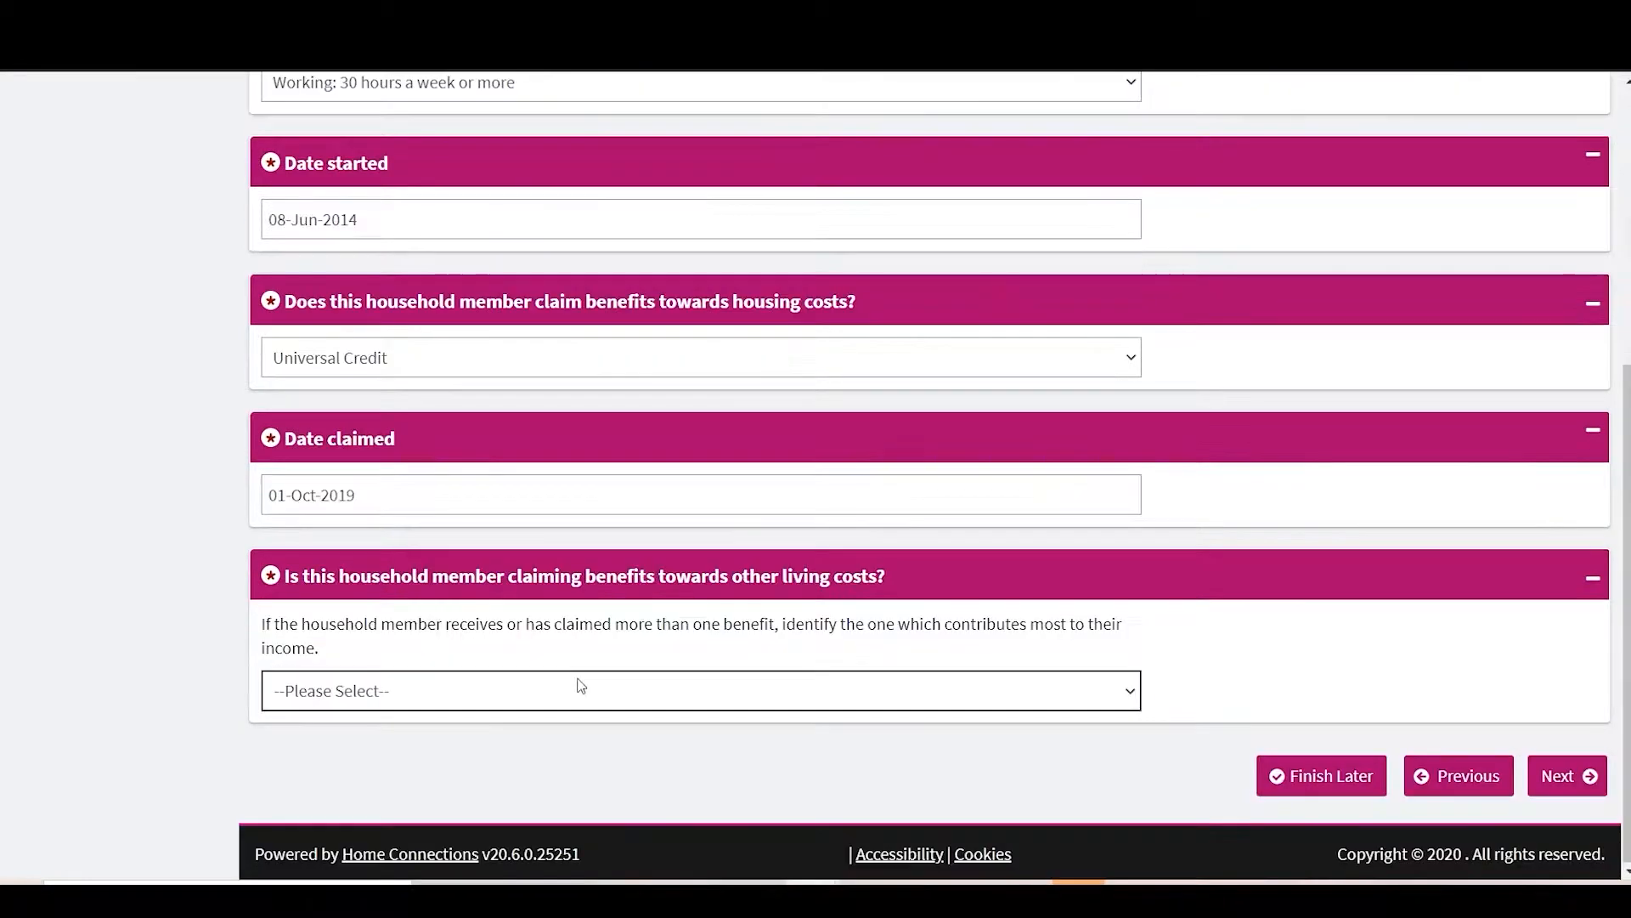
# Step: Record Disability Benefits for other living costs claimed since 09-Oct-2012, and save the page
pyautogui.click(576, 685)
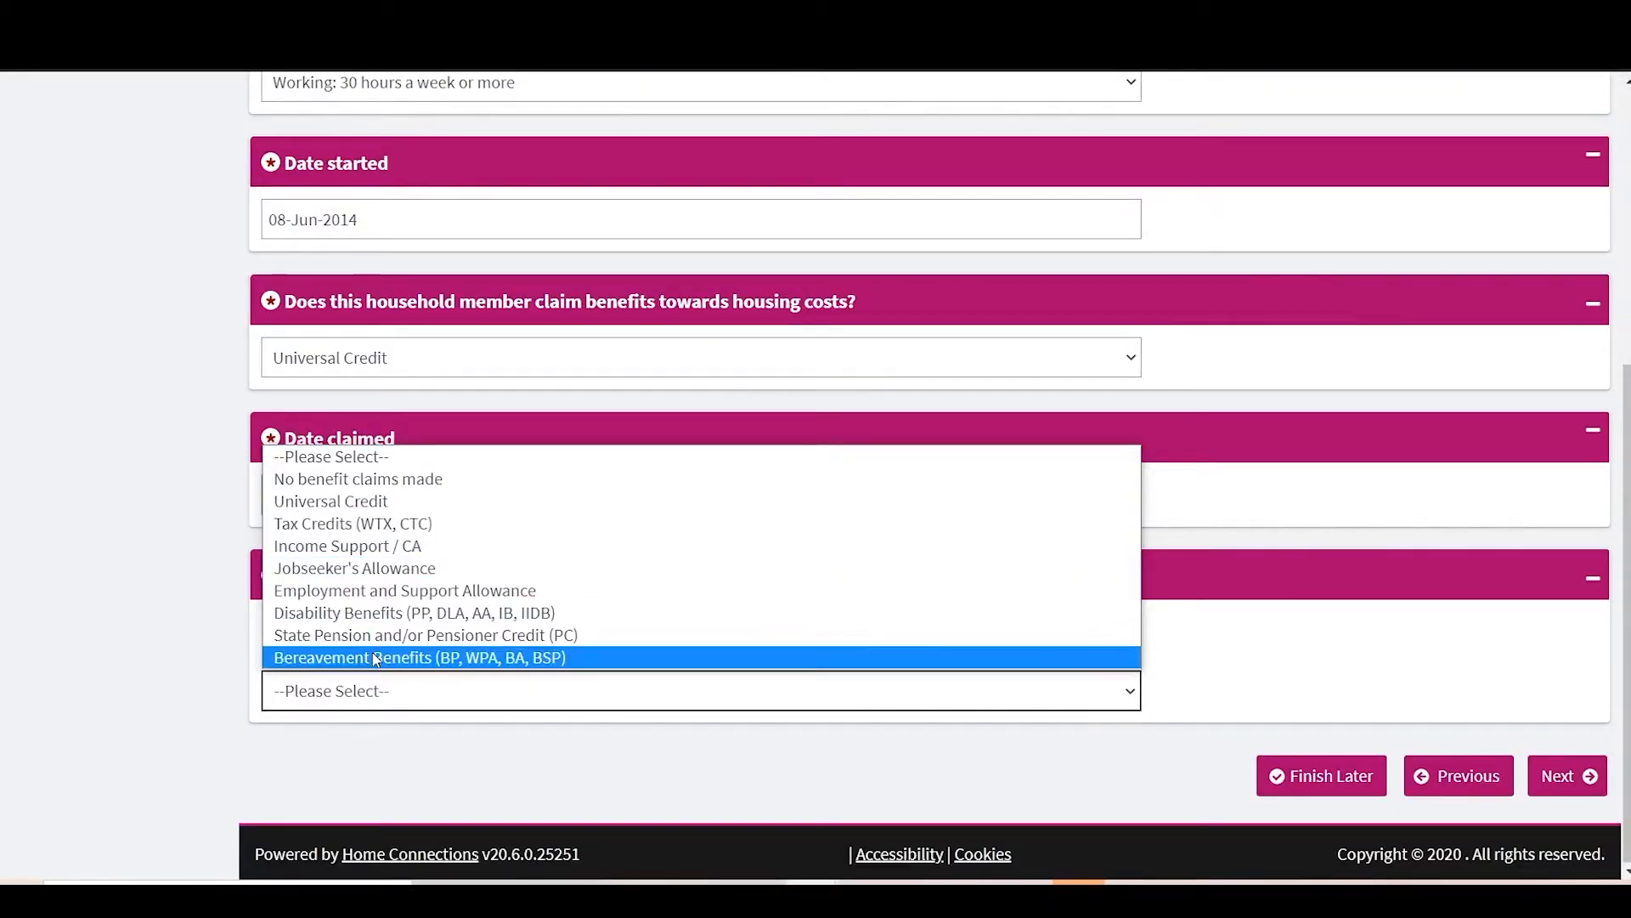
pyautogui.click(353, 501)
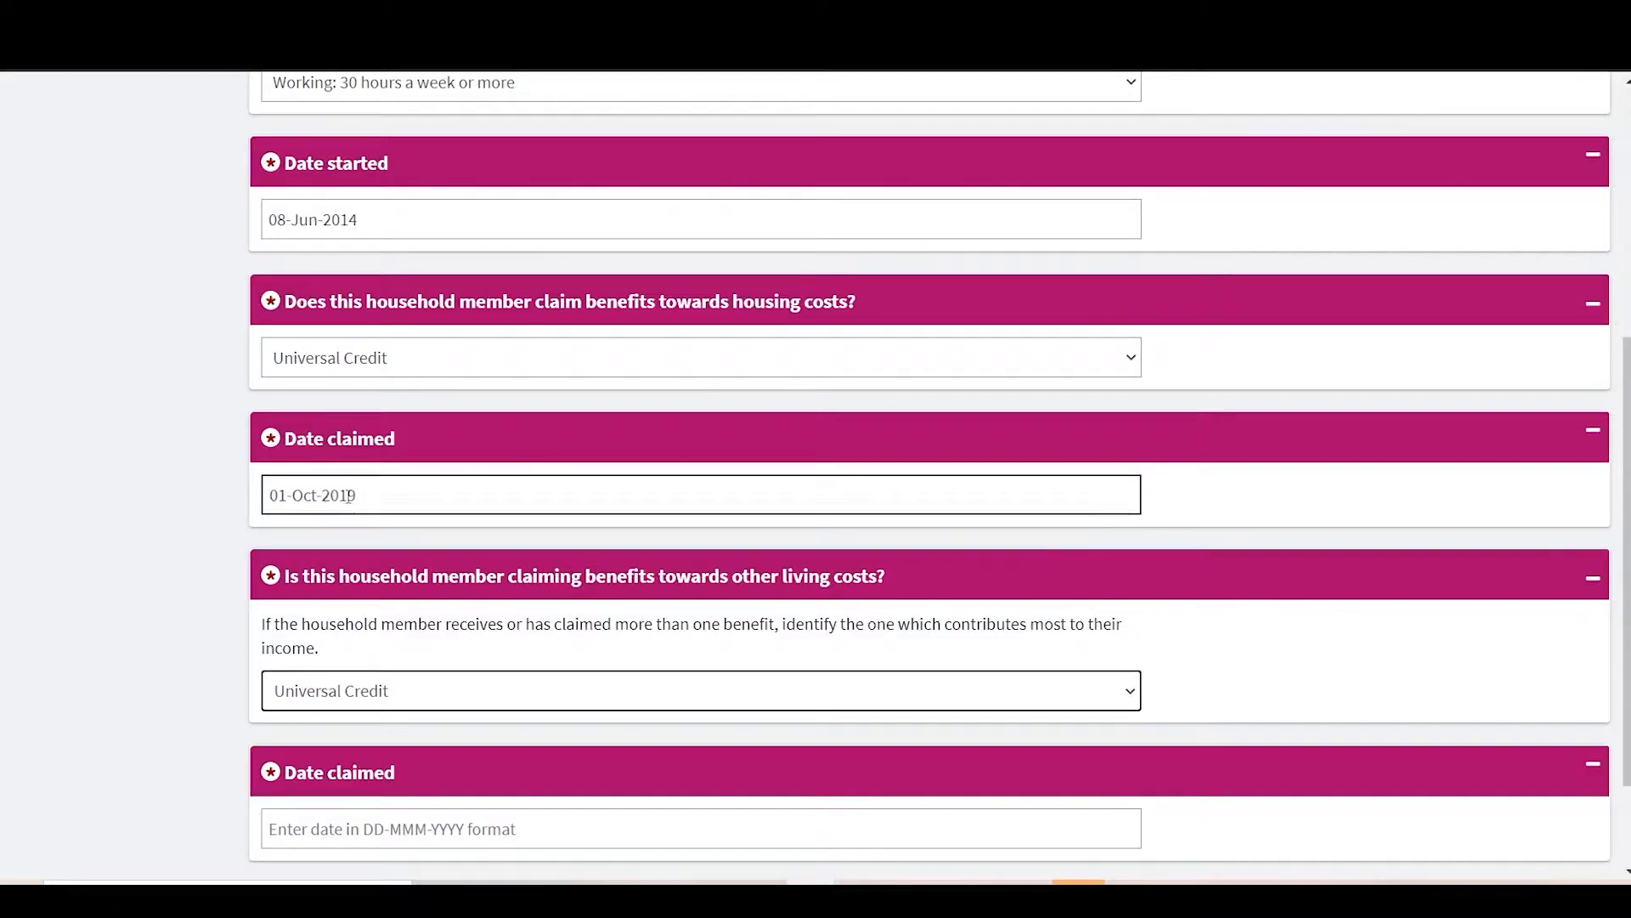
pyautogui.click(381, 690)
pyautogui.click(382, 611)
pyautogui.scroll(-2, 382, 680)
pyautogui.rightClick(384, 705)
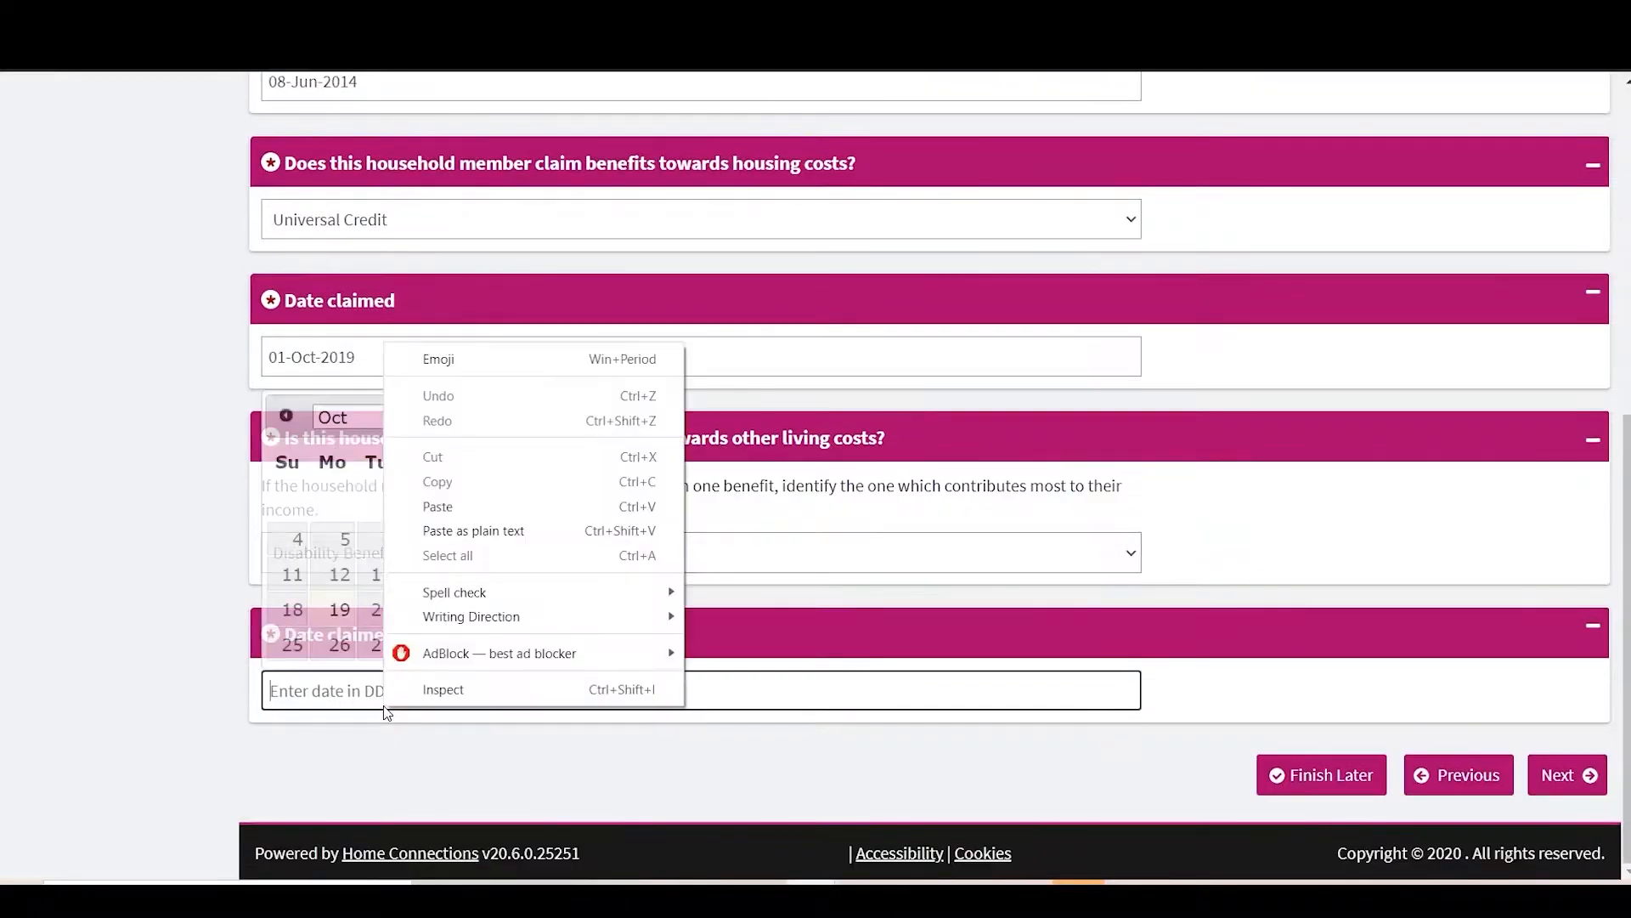
pyautogui.click(289, 690)
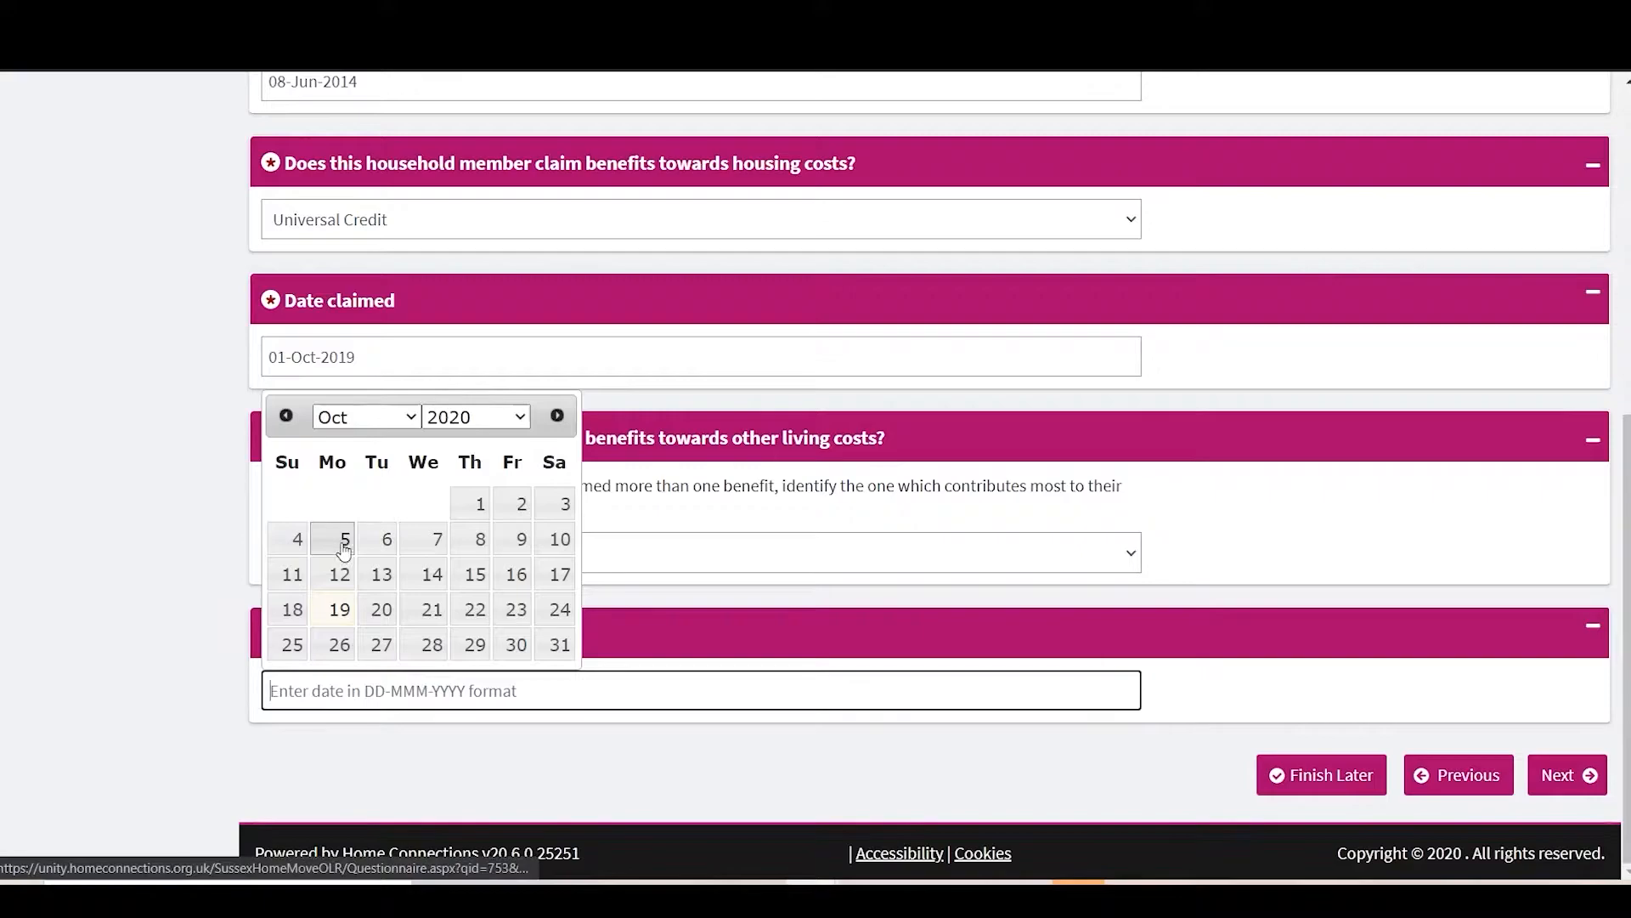
pyautogui.click(476, 416)
pyautogui.click(466, 675)
pyautogui.click(384, 539)
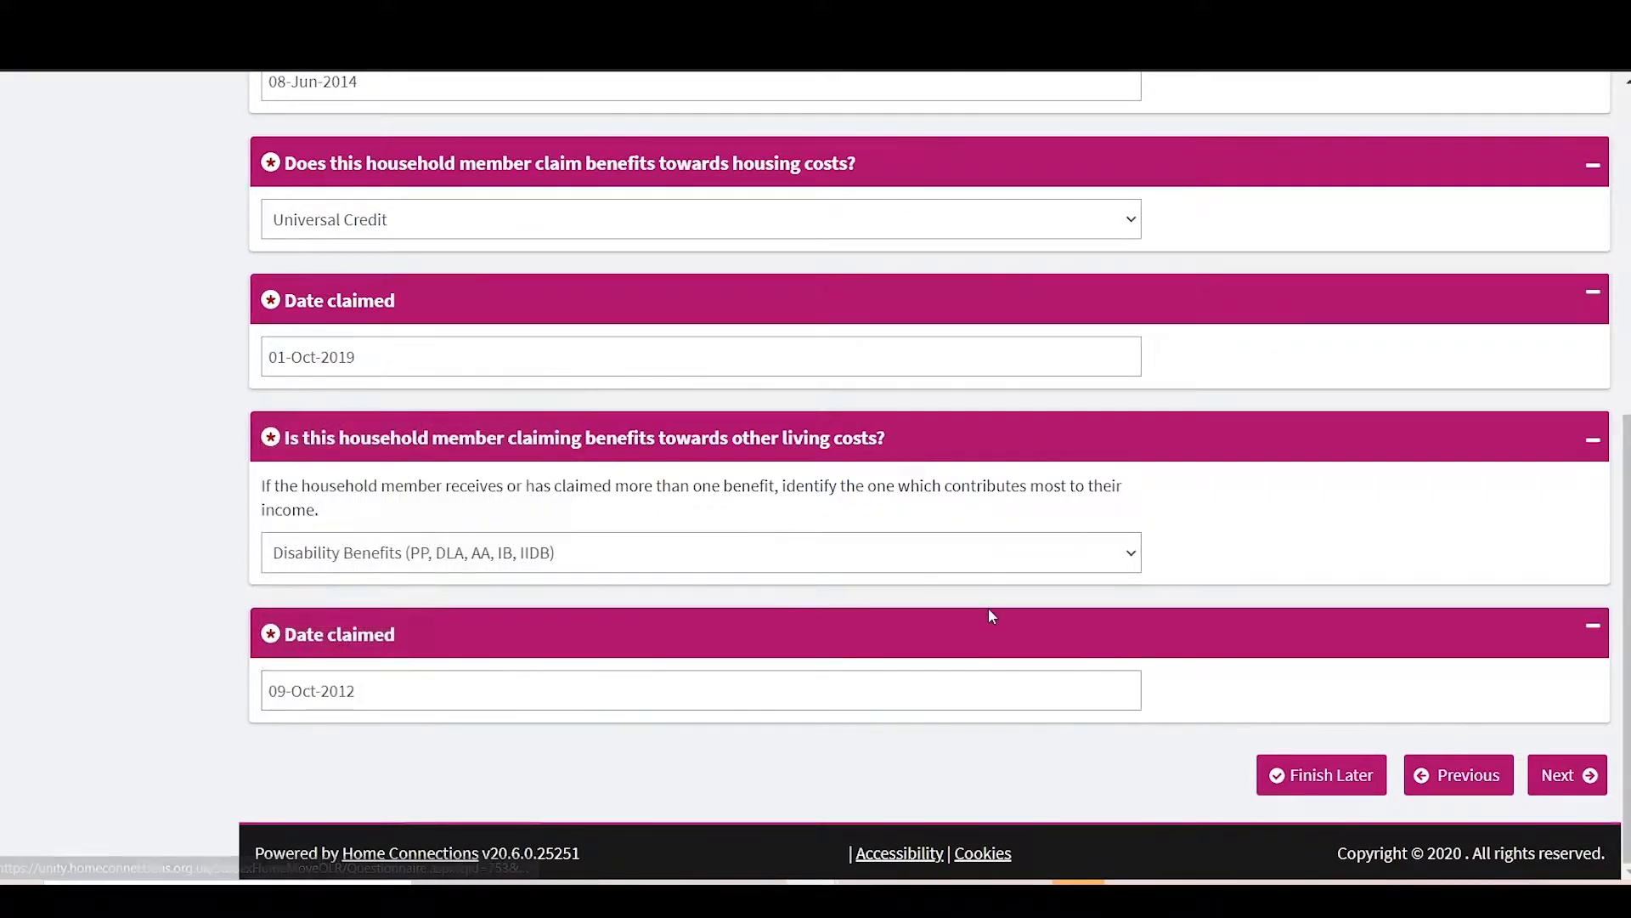
pyautogui.click(1592, 780)
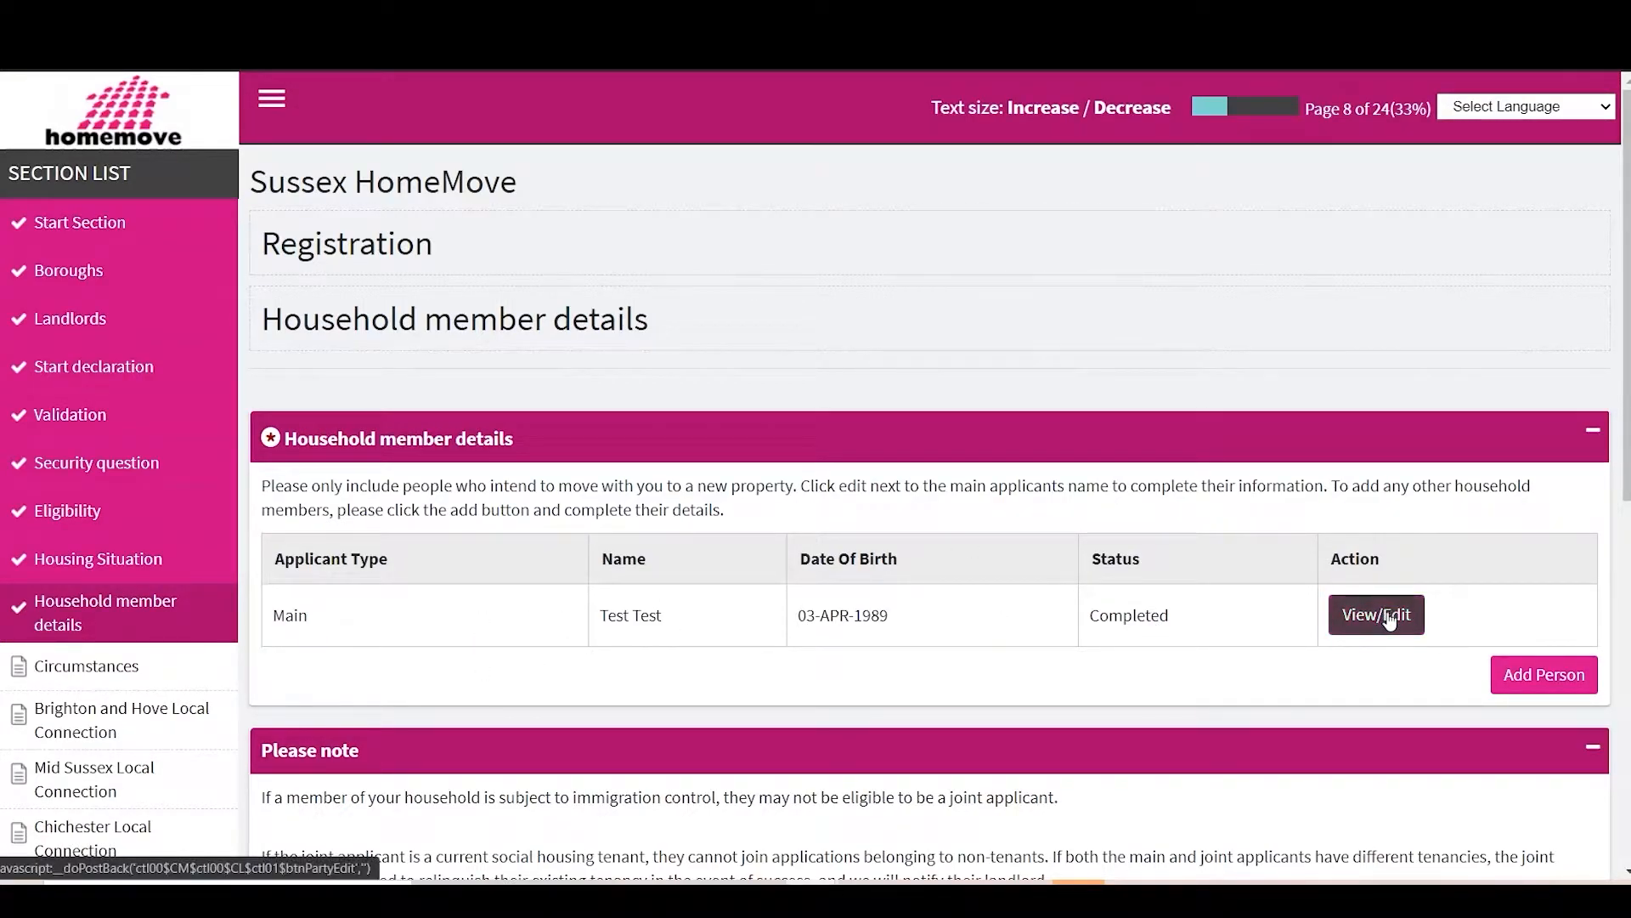
# Step: Add a new household member marked as joint applicant with British Citizen nationality
pyautogui.click(1517, 675)
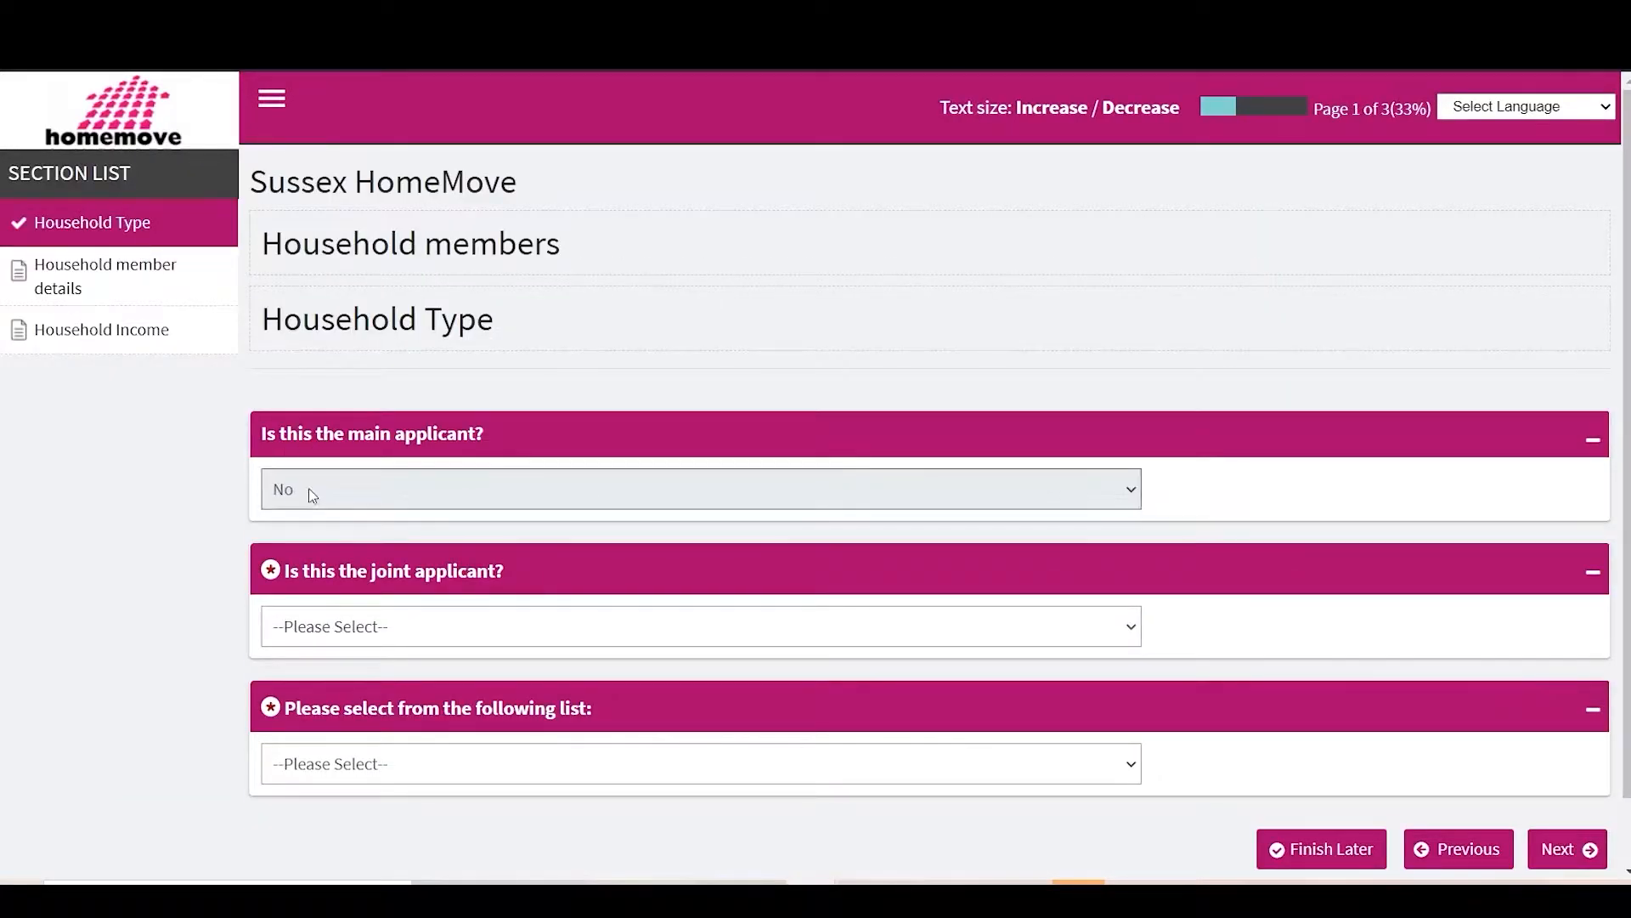
pyautogui.click(401, 628)
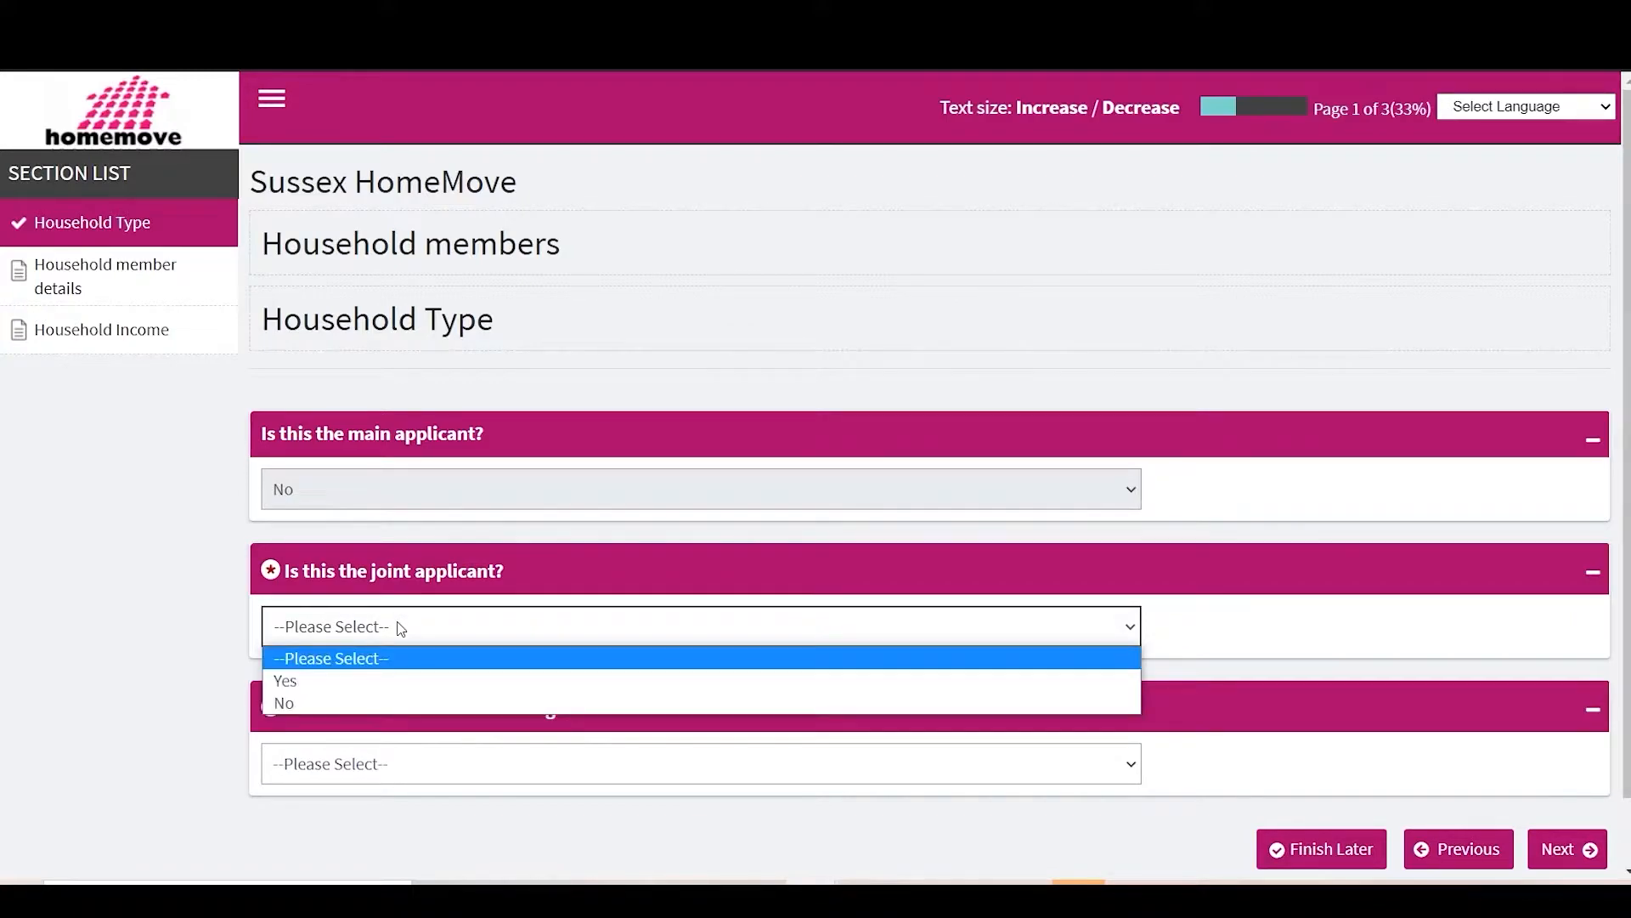
pyautogui.click(345, 688)
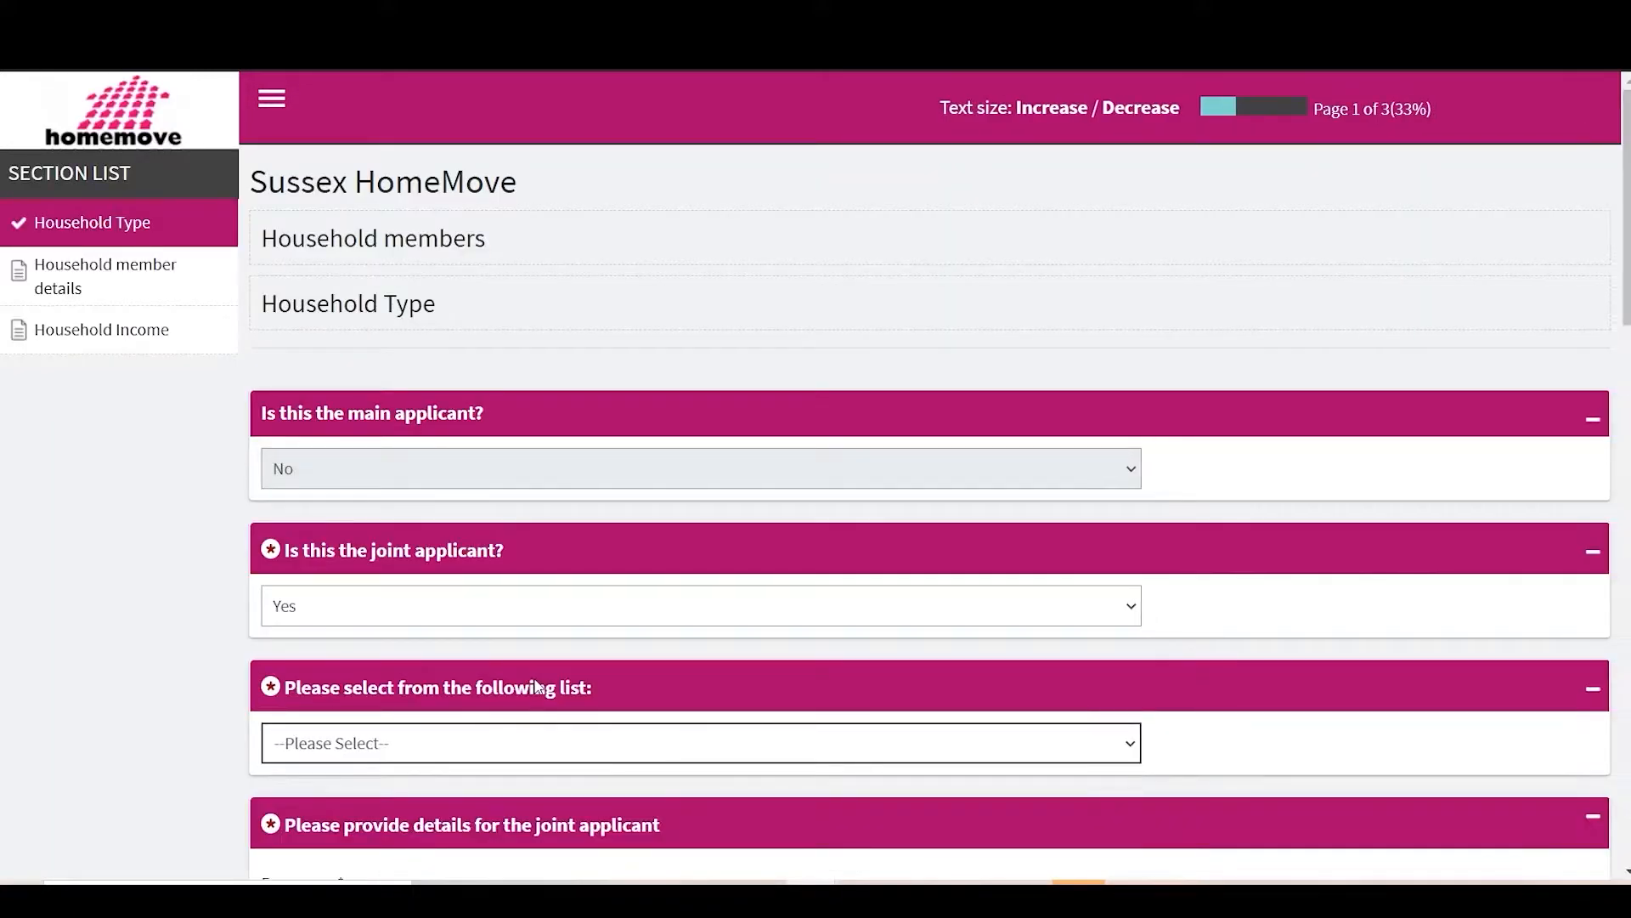
pyautogui.scroll(-1, 538, 686)
pyautogui.click(440, 648)
pyautogui.click(537, 714)
pyautogui.scroll(-2, 347, 722)
pyautogui.click(347, 675)
pyautogui.write('Partner')
pyautogui.press('Tab')
pyautogui.write('Test')
pyautogui.scroll(-2, 118, 675)
pyautogui.click(425, 665)
pyautogui.click(481, 353)
pyautogui.click(449, 462)
pyautogui.click(365, 353)
pyautogui.click(344, 434)
pyautogui.click(289, 475)
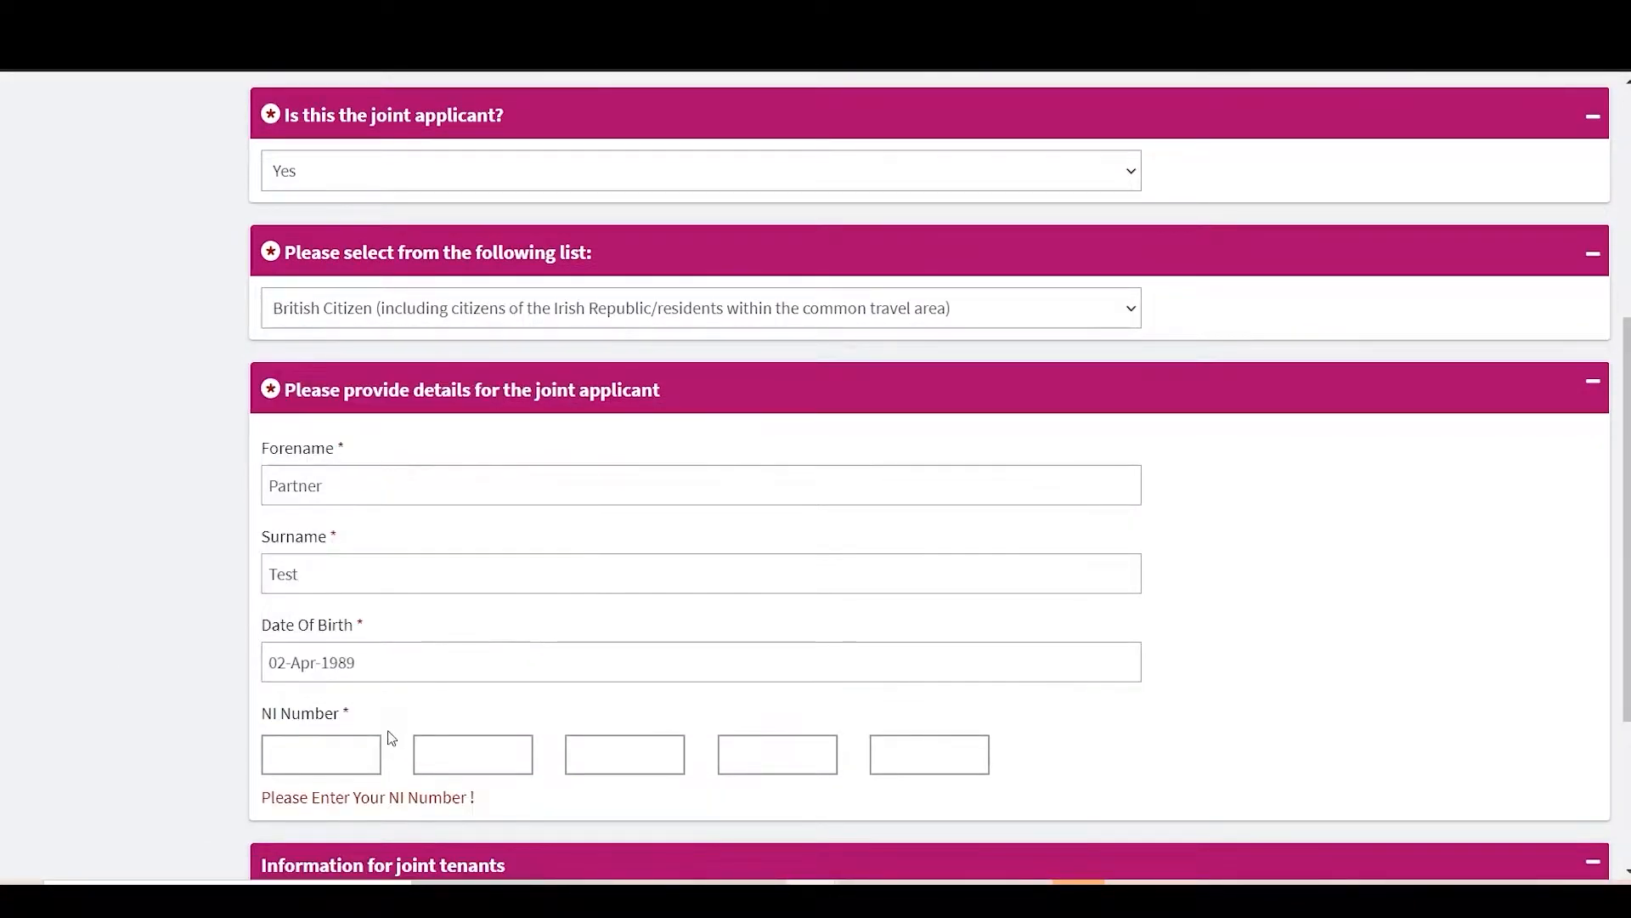
pyautogui.scroll(-2, 340, 748)
# Step: Fill in the joint applicant's National Insurance number and save the page
pyautogui.click(321, 600)
pyautogui.write('XX')
pyautogui.click(493, 600)
pyautogui.write('000004C')
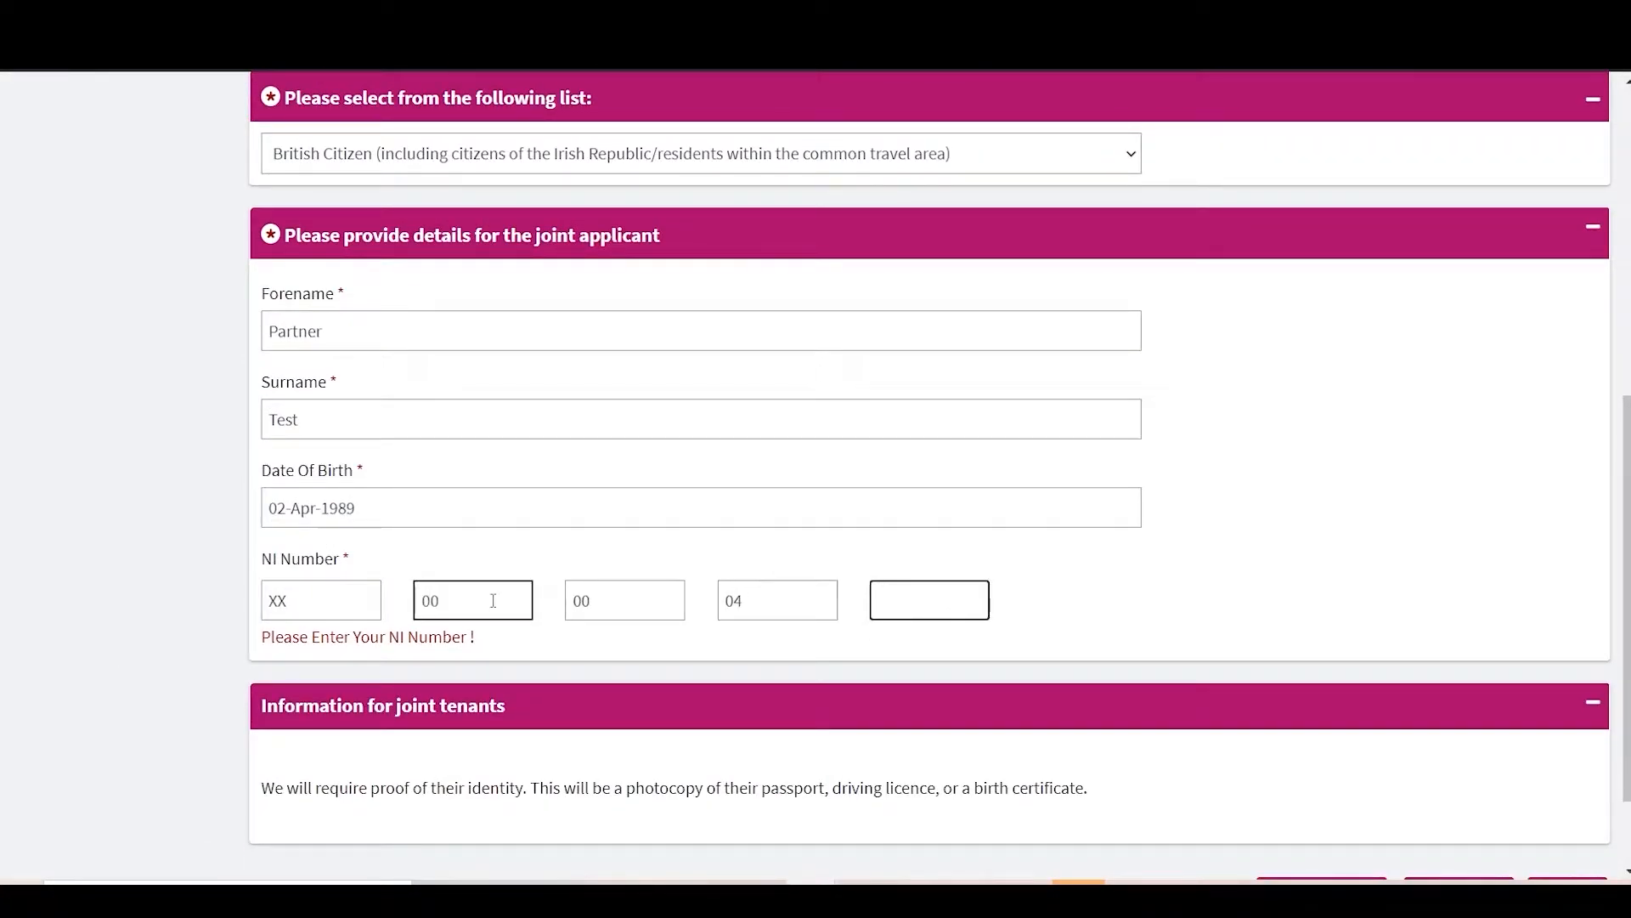
pyautogui.scroll(-2, 581, 602)
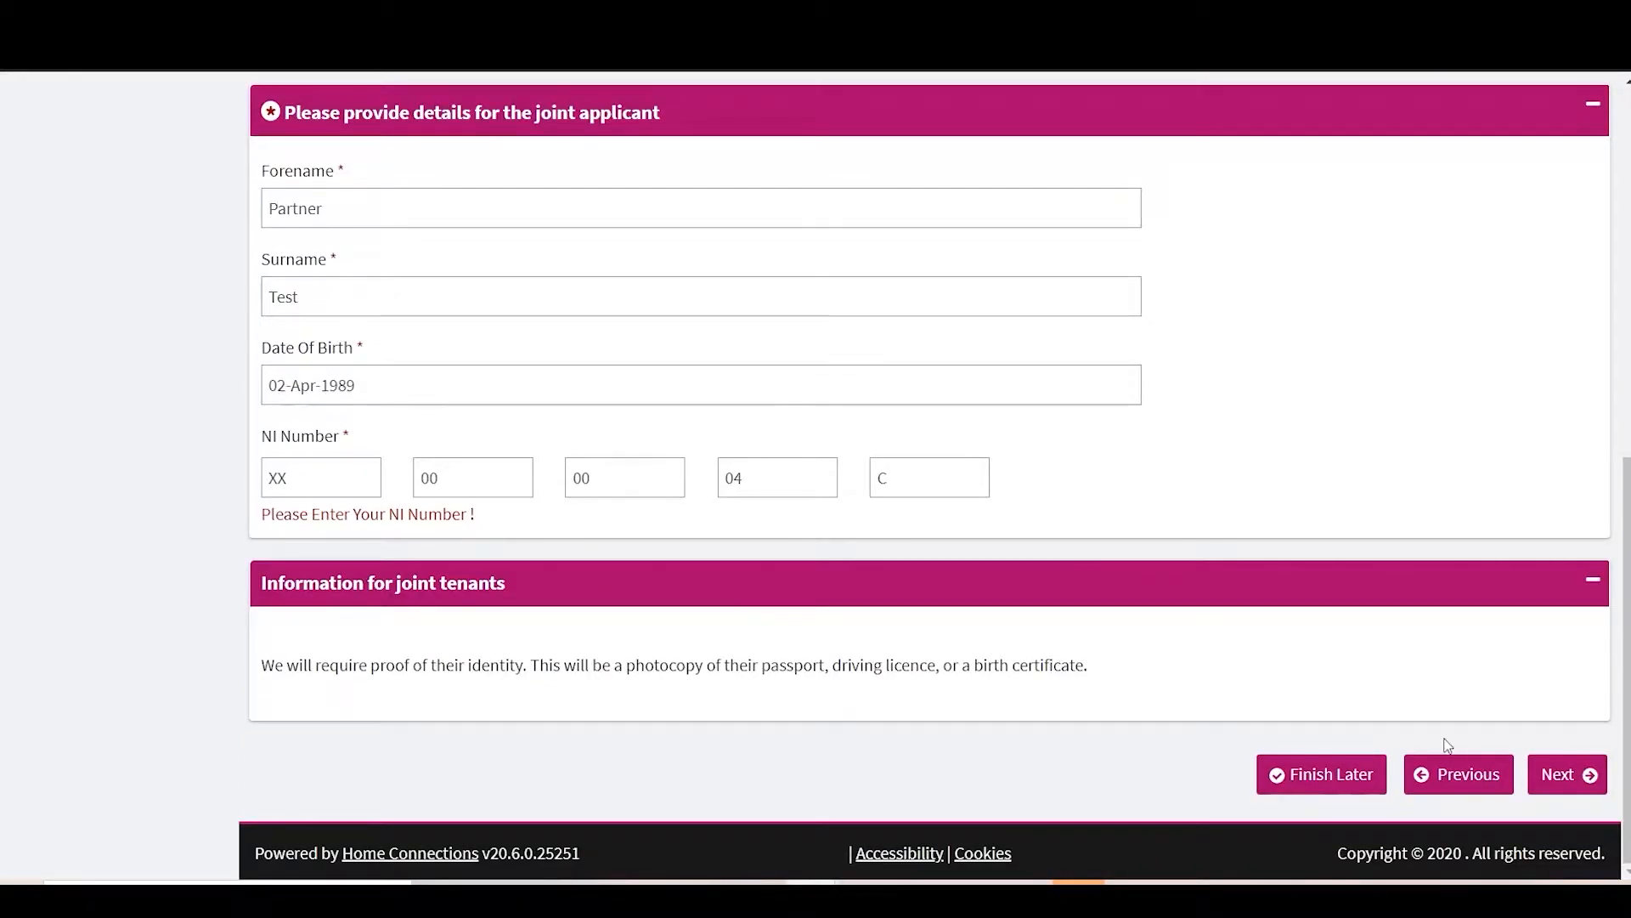
pyautogui.click(1561, 769)
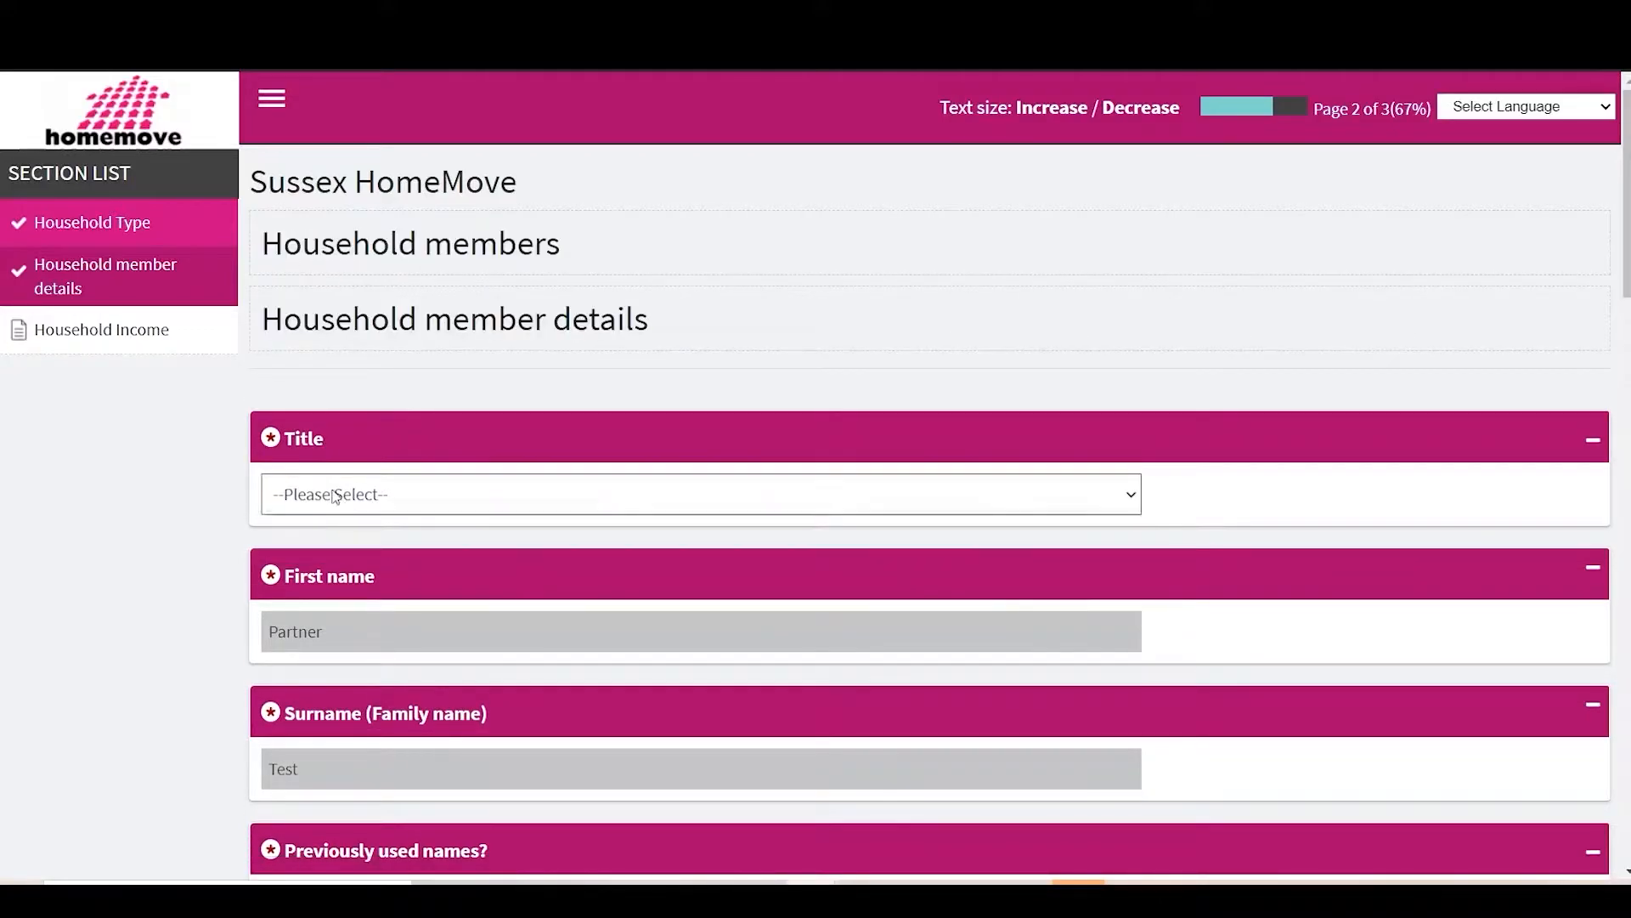
# Step: Set the joint applicant's title to Ms, previously used names No, gender Female
pyautogui.click(332, 493)
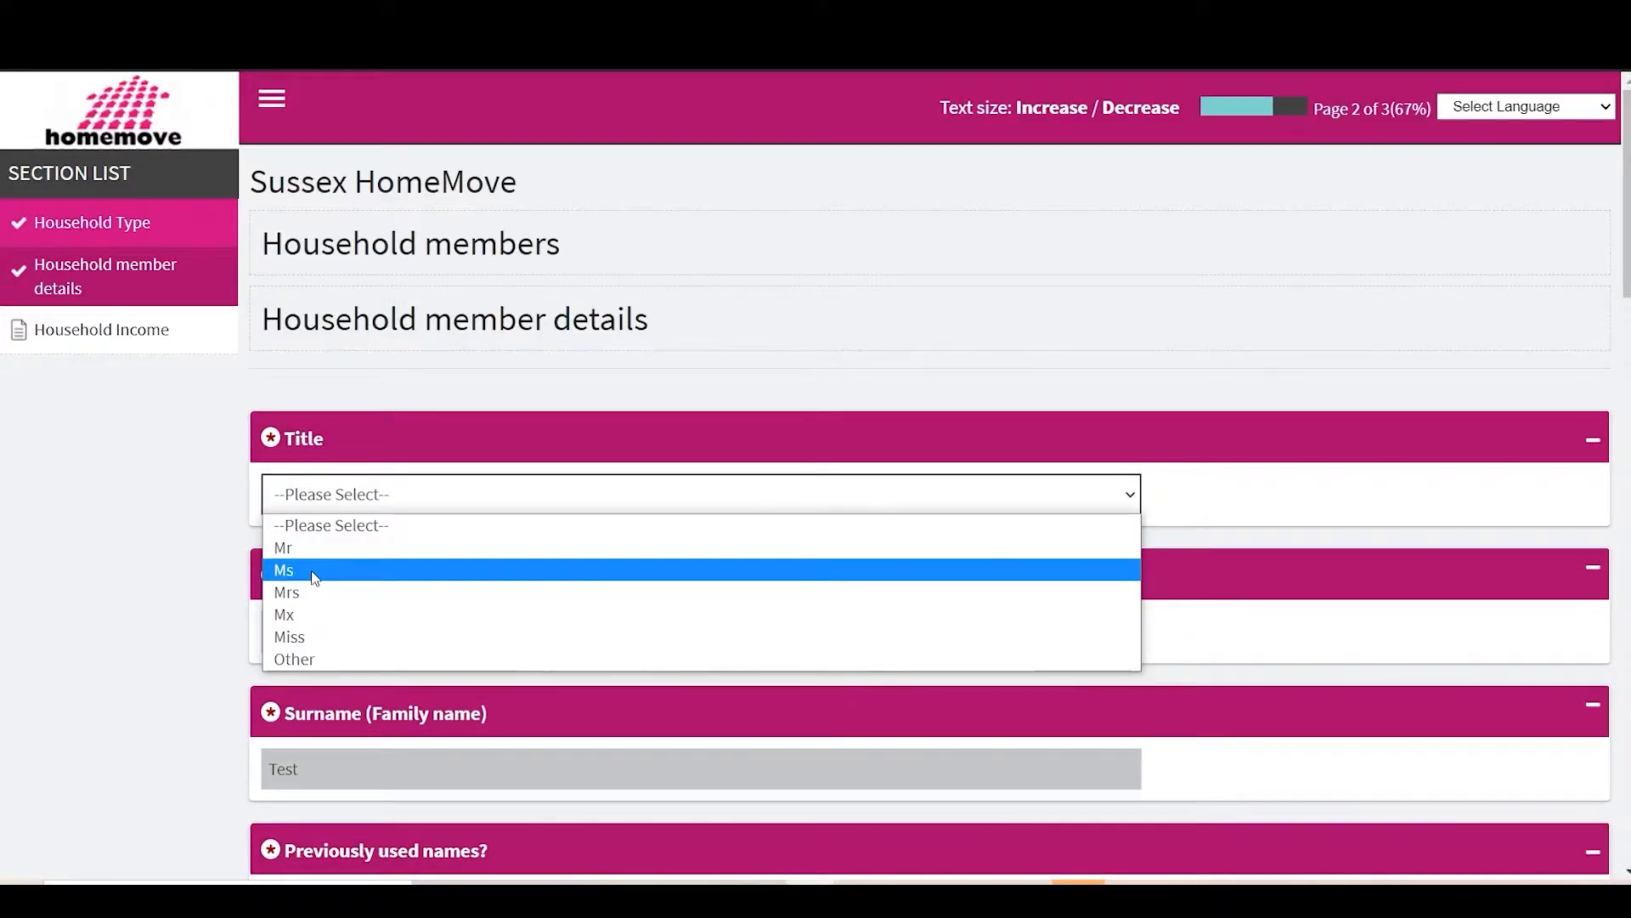
pyautogui.click(311, 571)
pyautogui.scroll(-2, 382, 645)
pyautogui.click(433, 716)
pyautogui.click(366, 776)
pyautogui.scroll(-5, 365, 765)
pyautogui.click(384, 654)
pyautogui.click(384, 754)
pyautogui.scroll(-2, 366, 730)
# Step: Answer Yes to birth gender and pregnancy, with an expected due date in May 2021
pyautogui.click(360, 645)
pyautogui.click(340, 699)
pyautogui.scroll(-3, 417, 527)
pyautogui.click(419, 558)
pyautogui.click(346, 619)
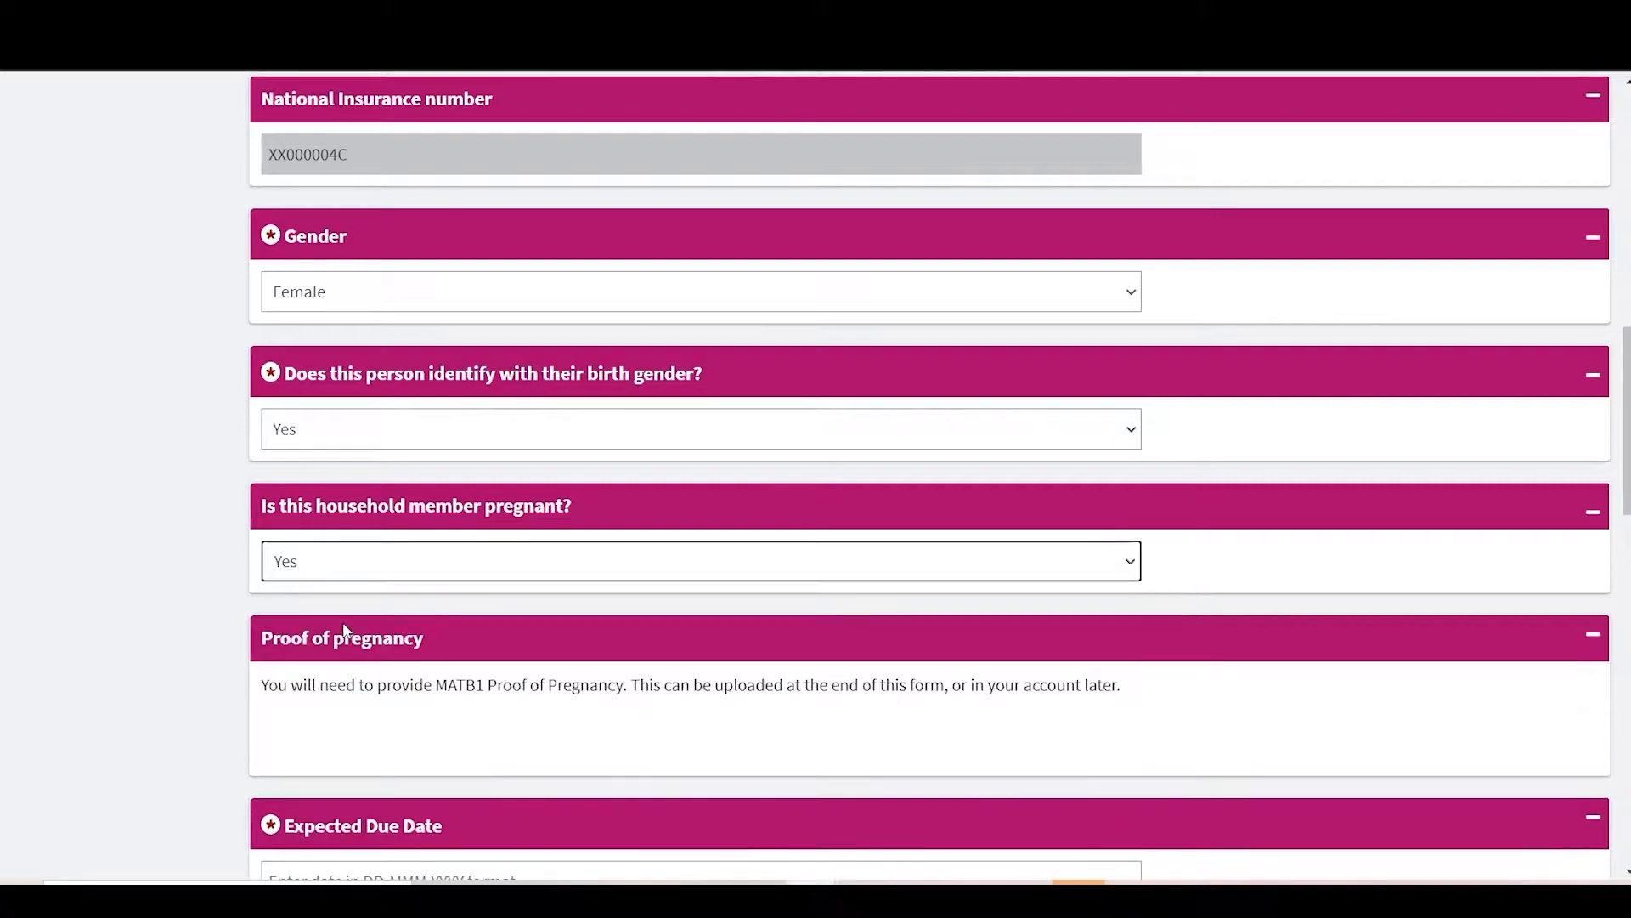
pyautogui.scroll(-3, 347, 629)
pyautogui.click(365, 656)
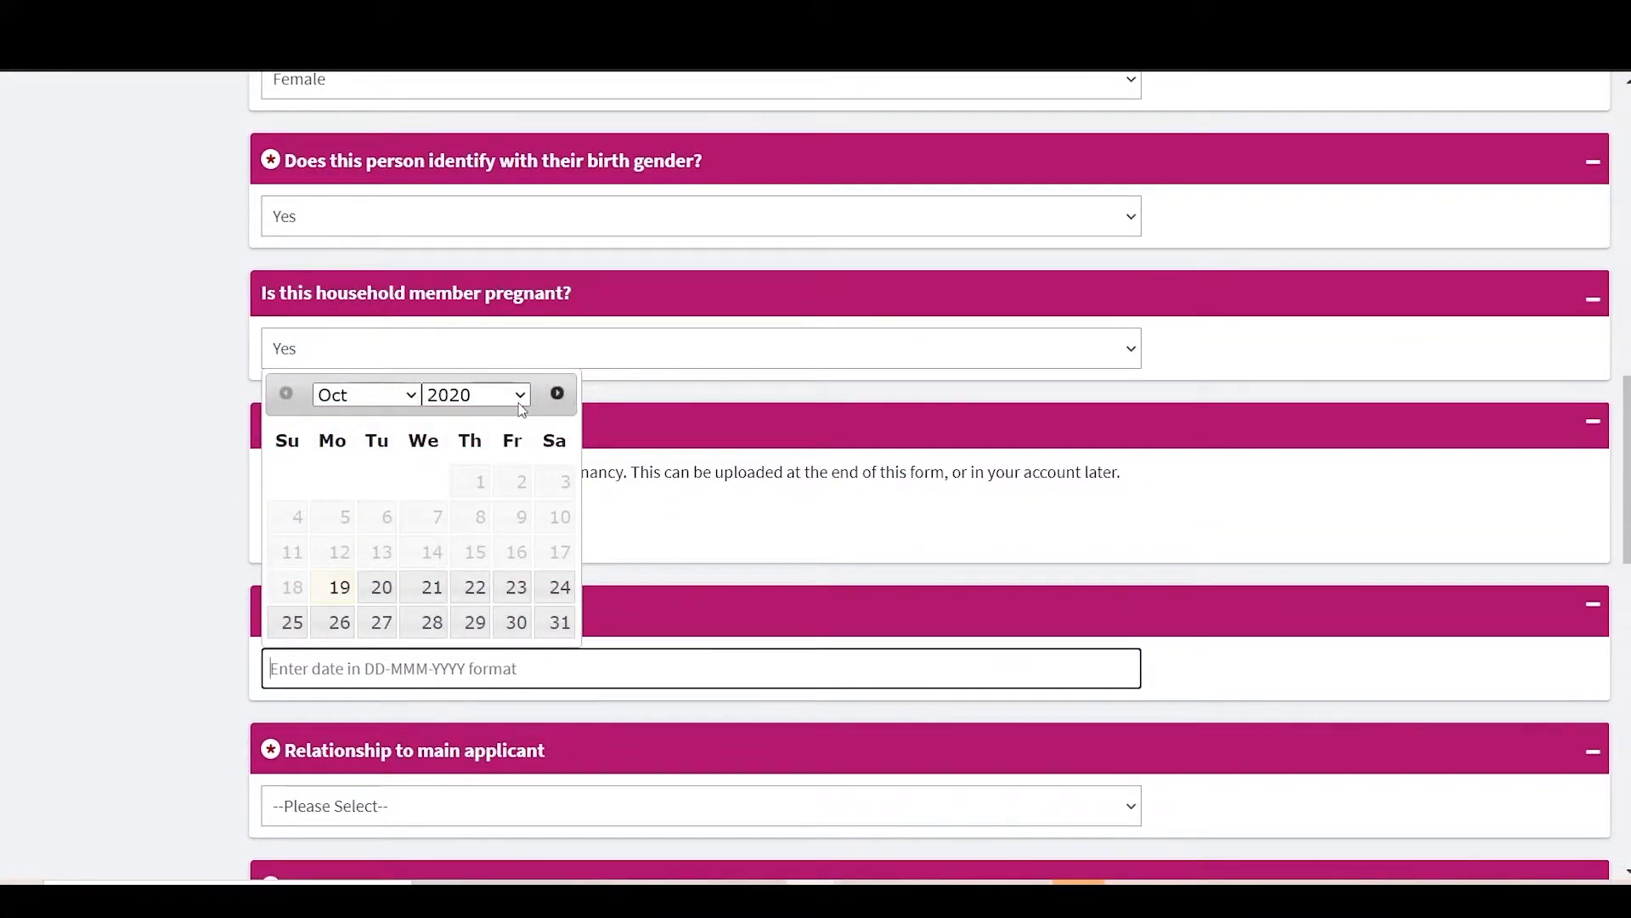
pyautogui.click(519, 397)
pyautogui.click(503, 440)
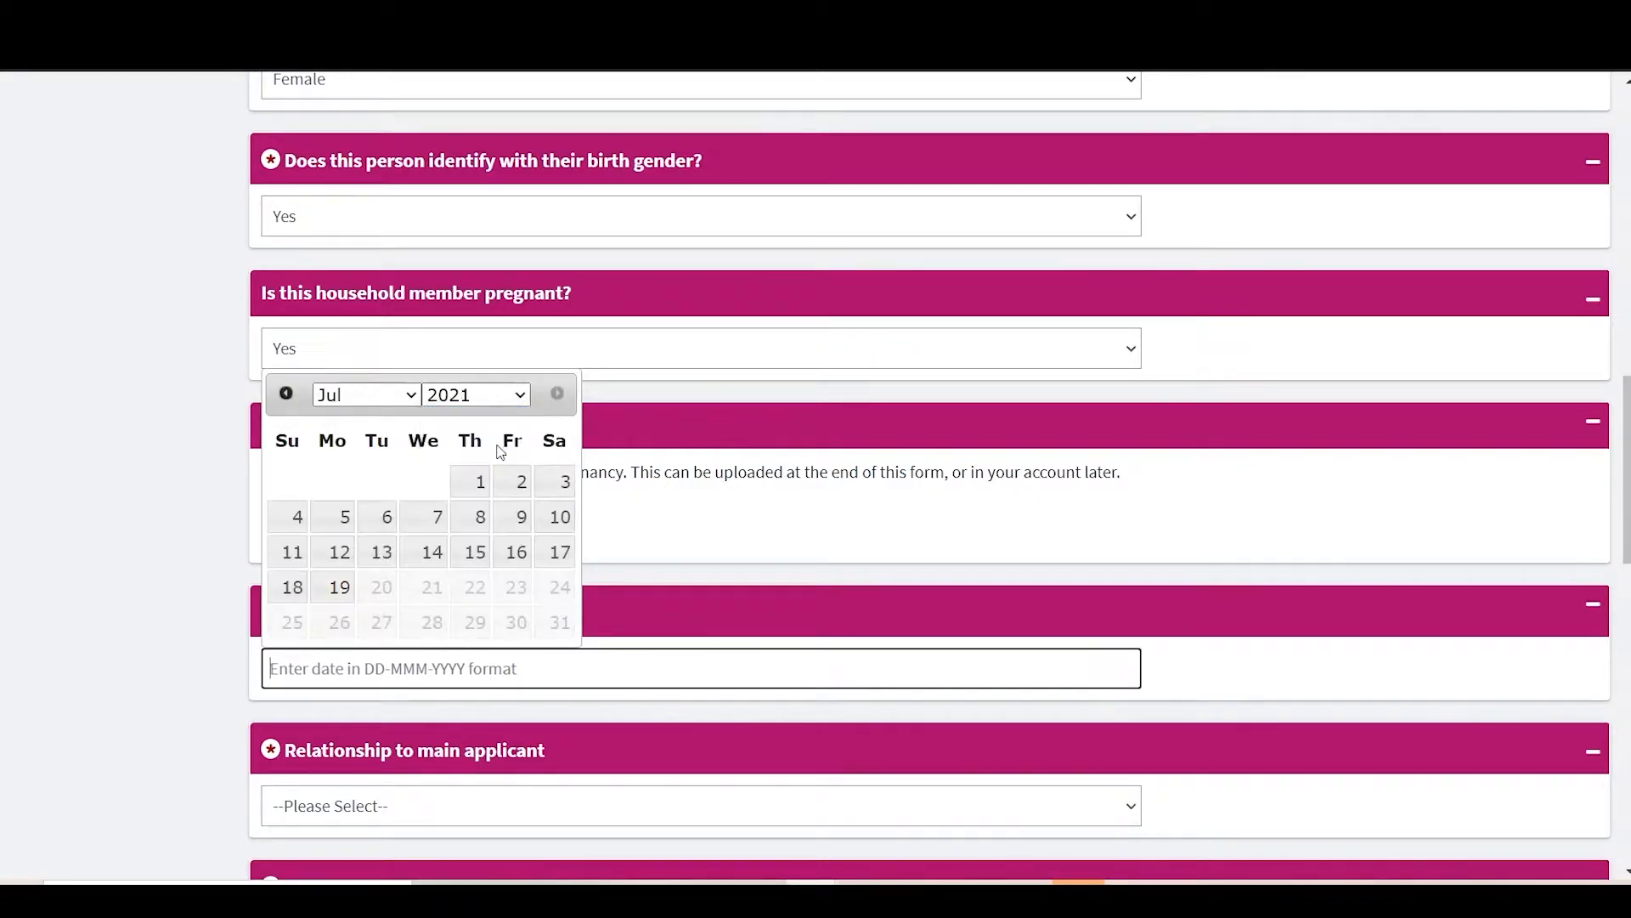
pyautogui.click(407, 396)
pyautogui.click(385, 502)
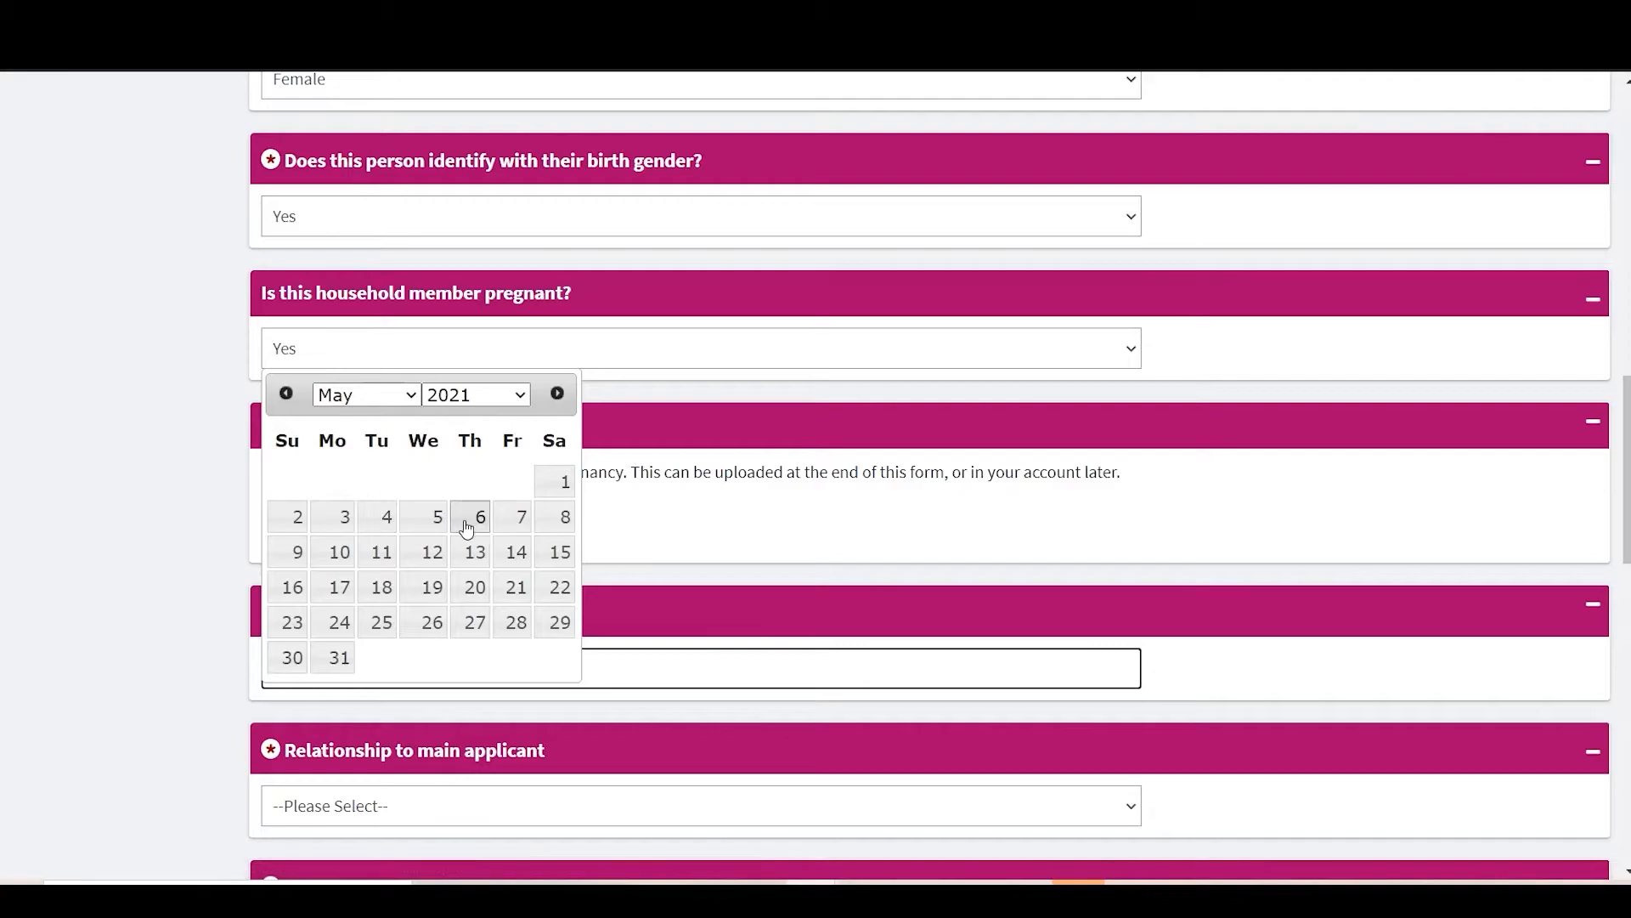
pyautogui.click(381, 554)
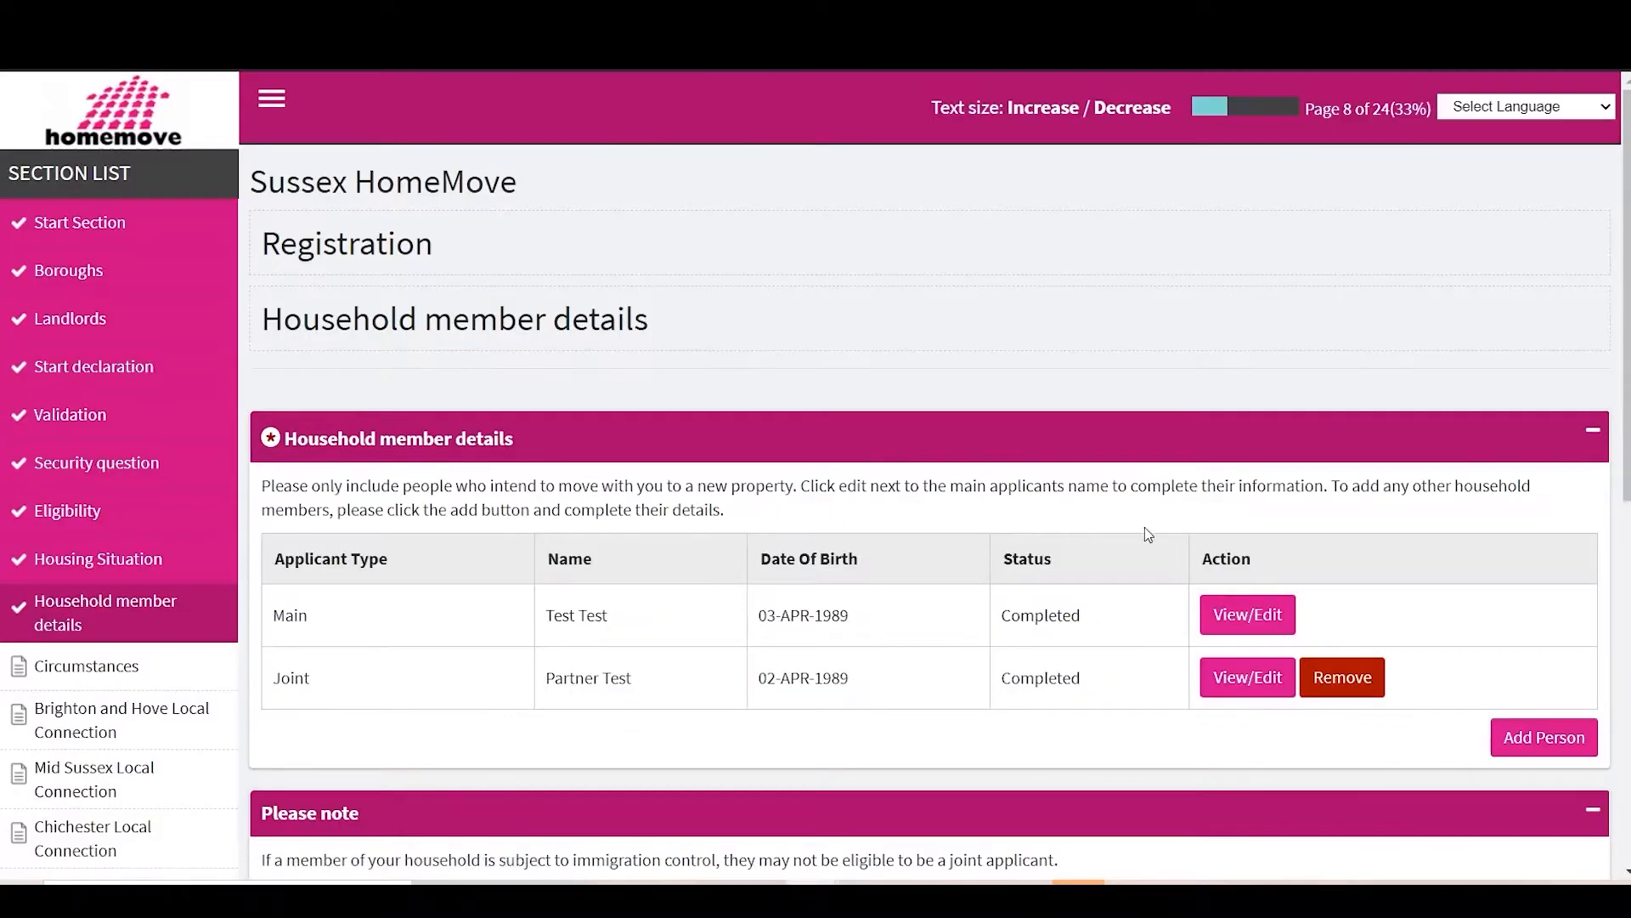
# Step: Add a British Citizen dependant child and proceed to the everyone-added confirmation
pyautogui.click(1565, 754)
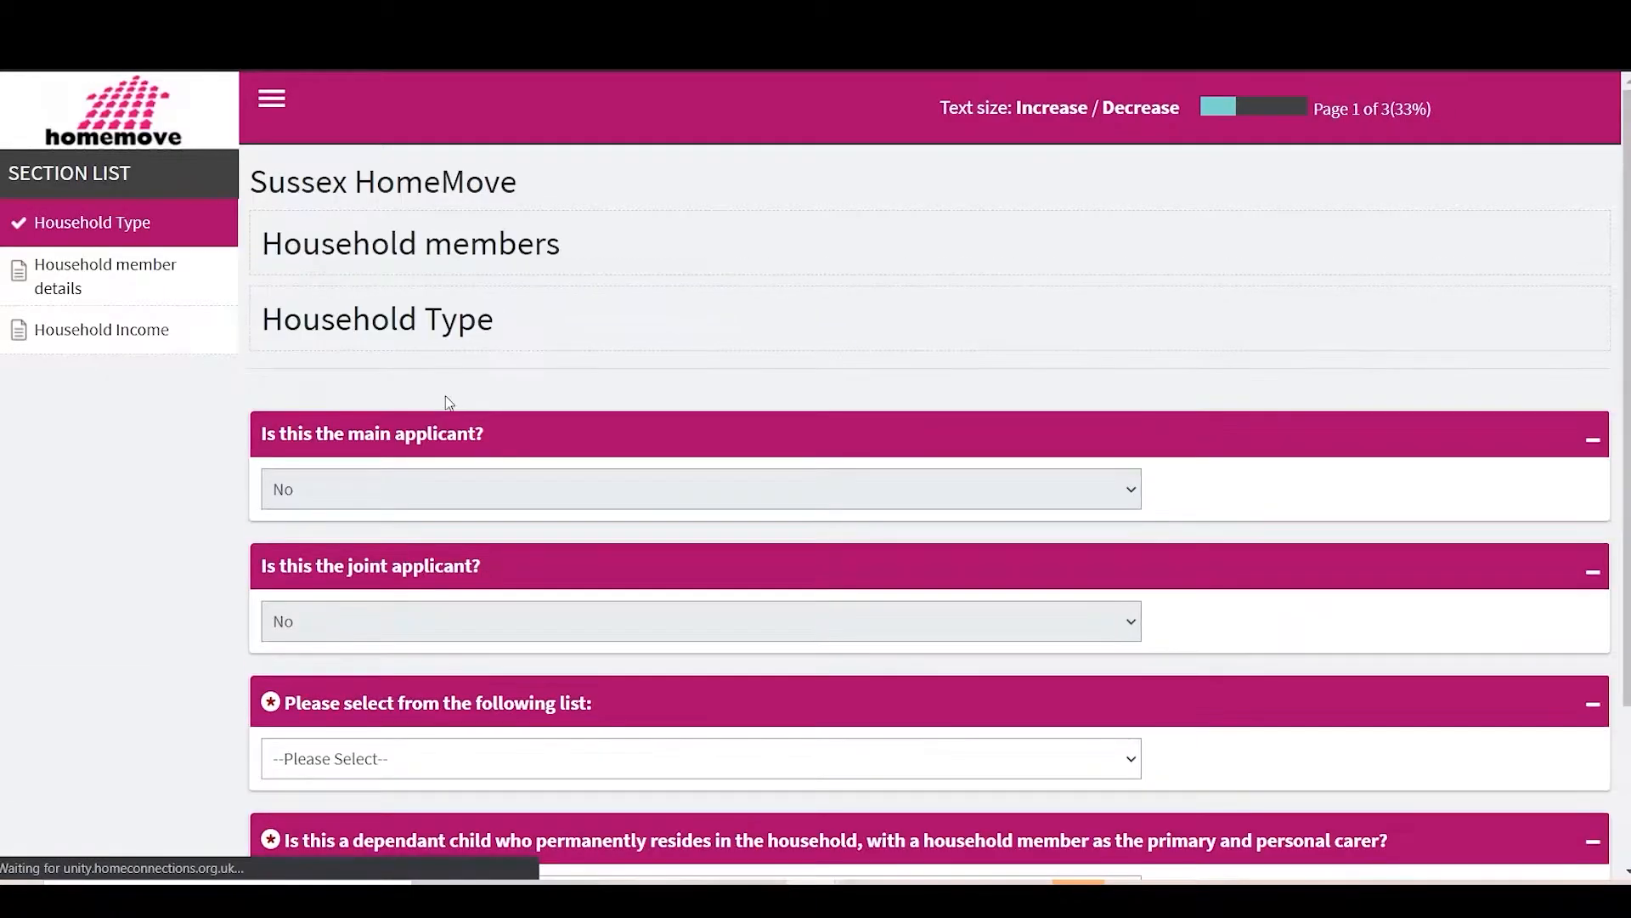
pyautogui.scroll(-2, 425, 476)
pyautogui.click(375, 554)
pyautogui.click(361, 609)
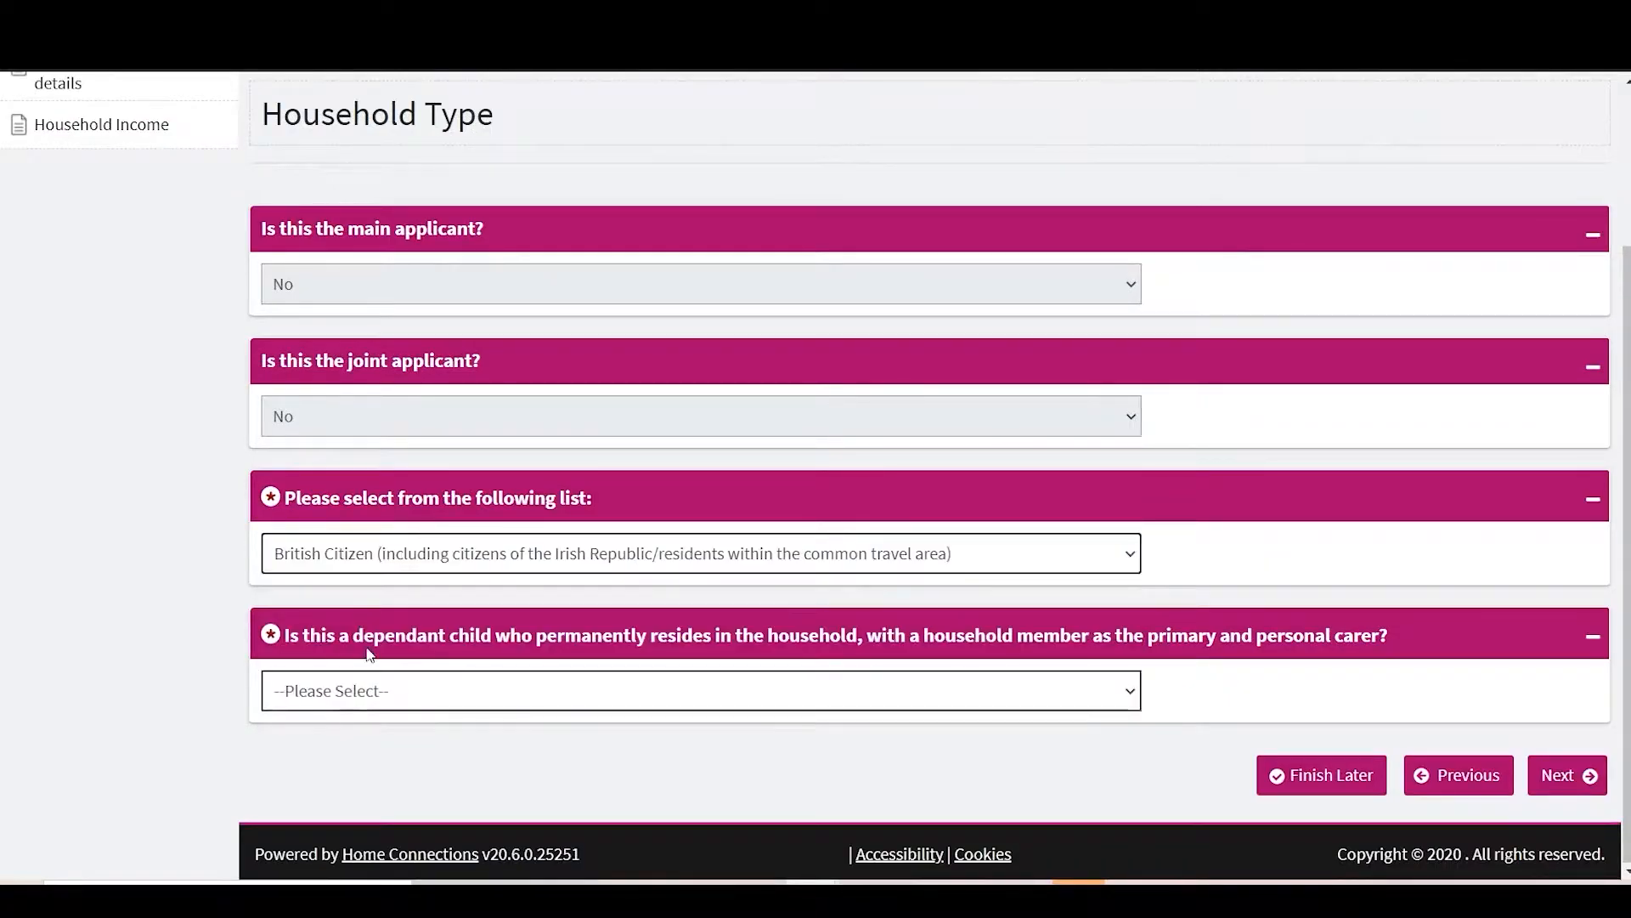
pyautogui.click(378, 690)
pyautogui.click(370, 744)
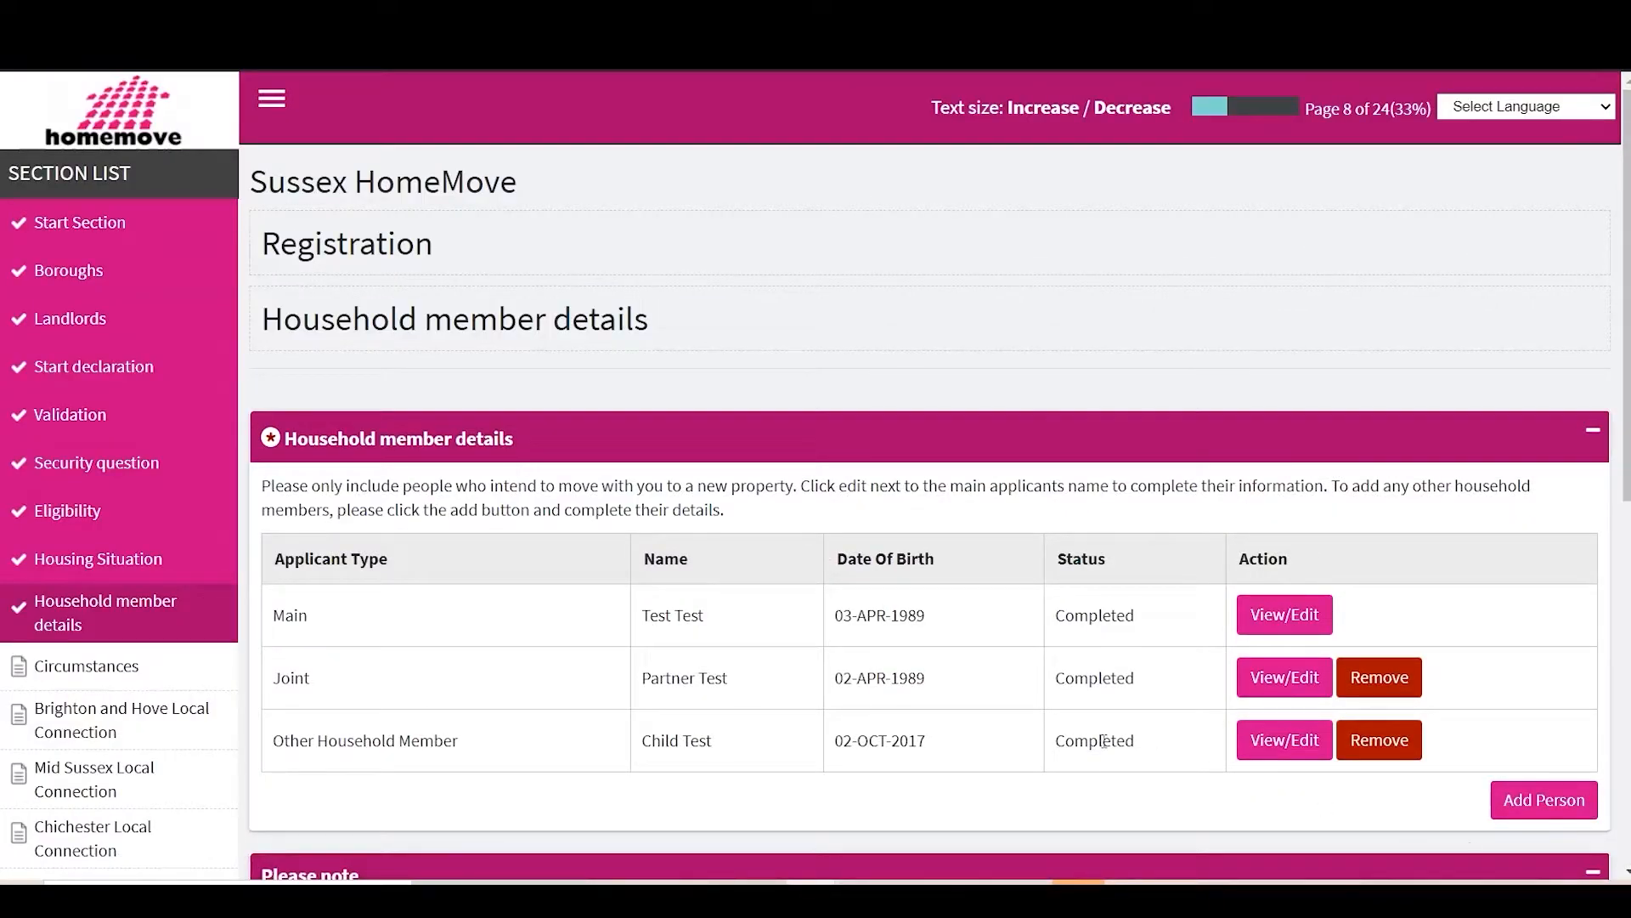
pyautogui.scroll(-5, 1103, 741)
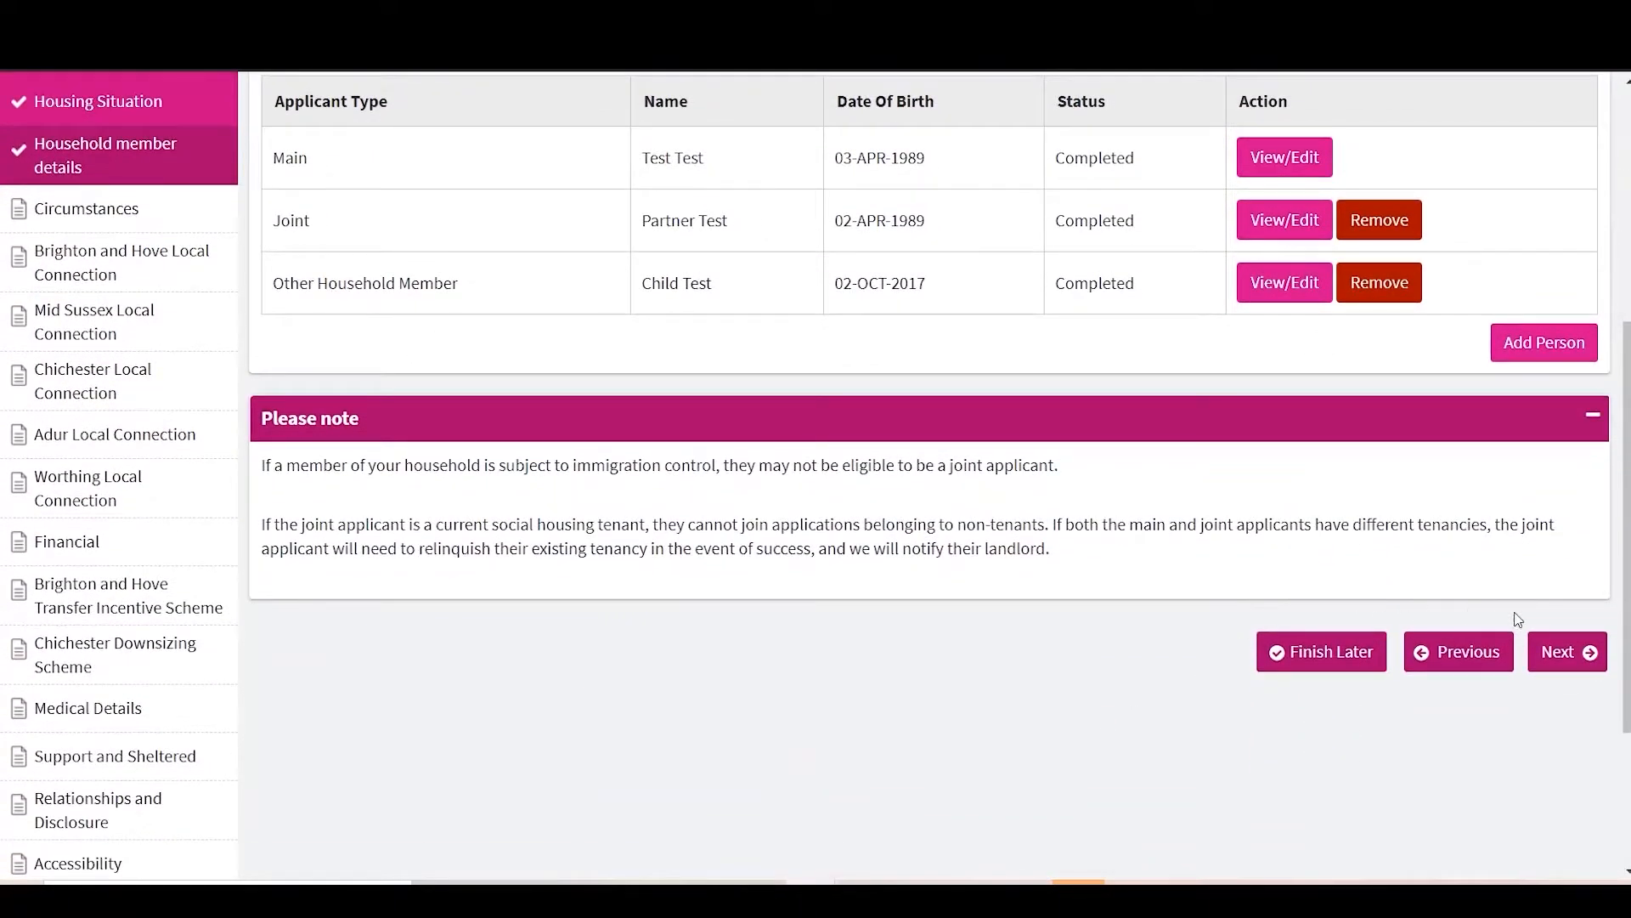
pyautogui.scroll(1, 1580, 654)
pyautogui.click(1578, 699)
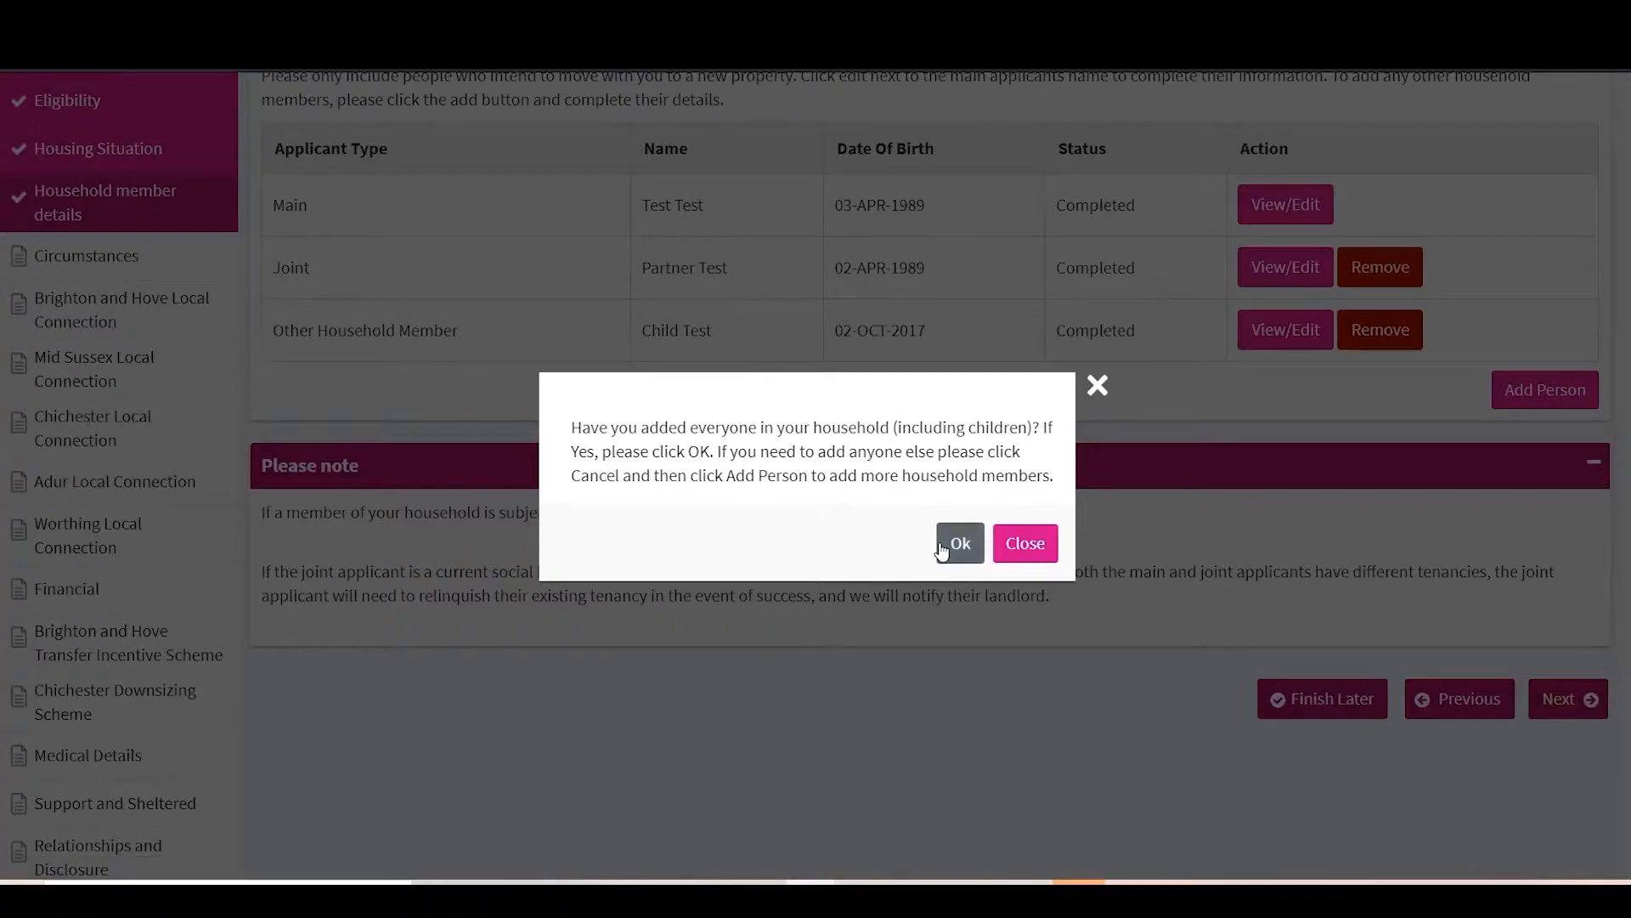
# Step: Give end of assured shorthold tenancy through rent arrears as the main reason, explained as 'Landlord evicted after rent arrears grew too large'
pyautogui.click(945, 548)
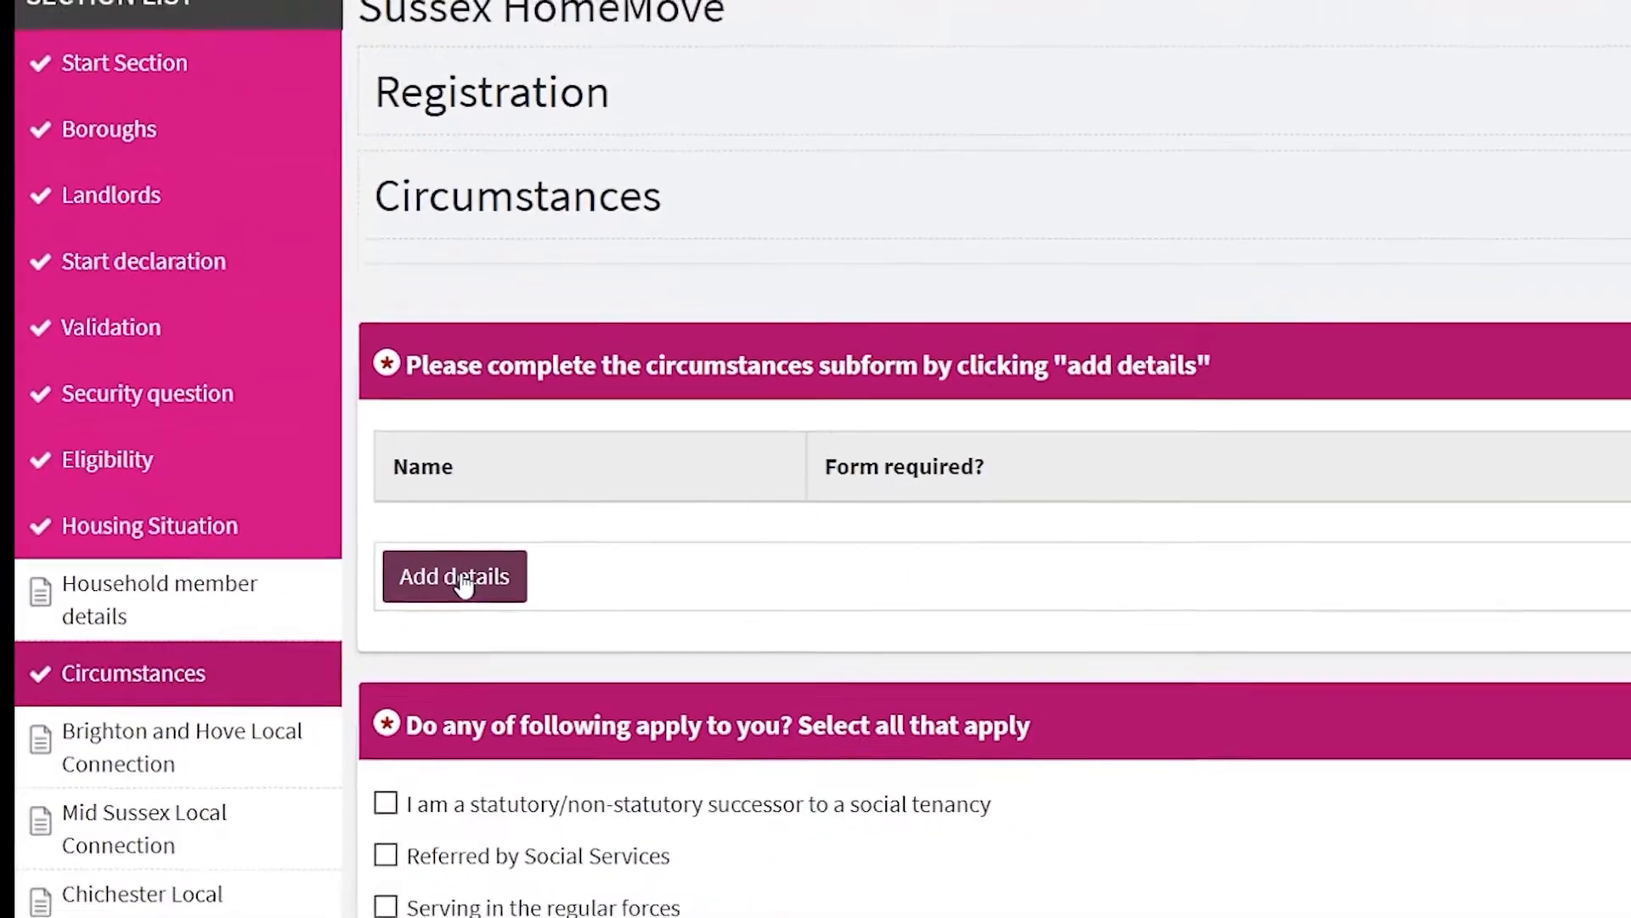
pyautogui.click(510, 595)
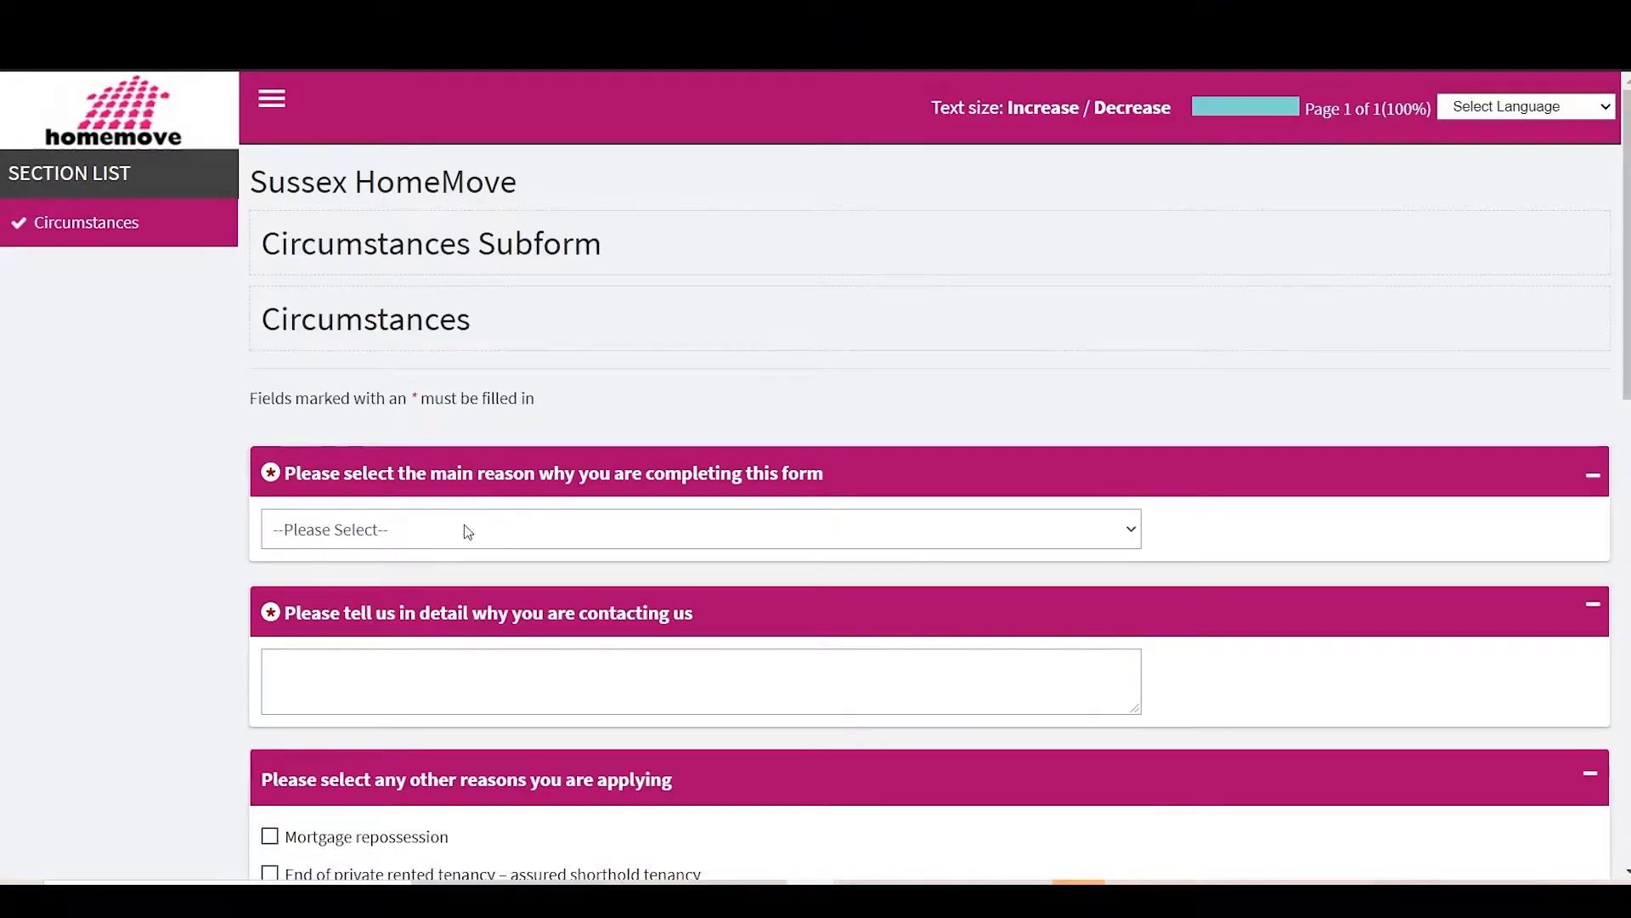
pyautogui.click(467, 531)
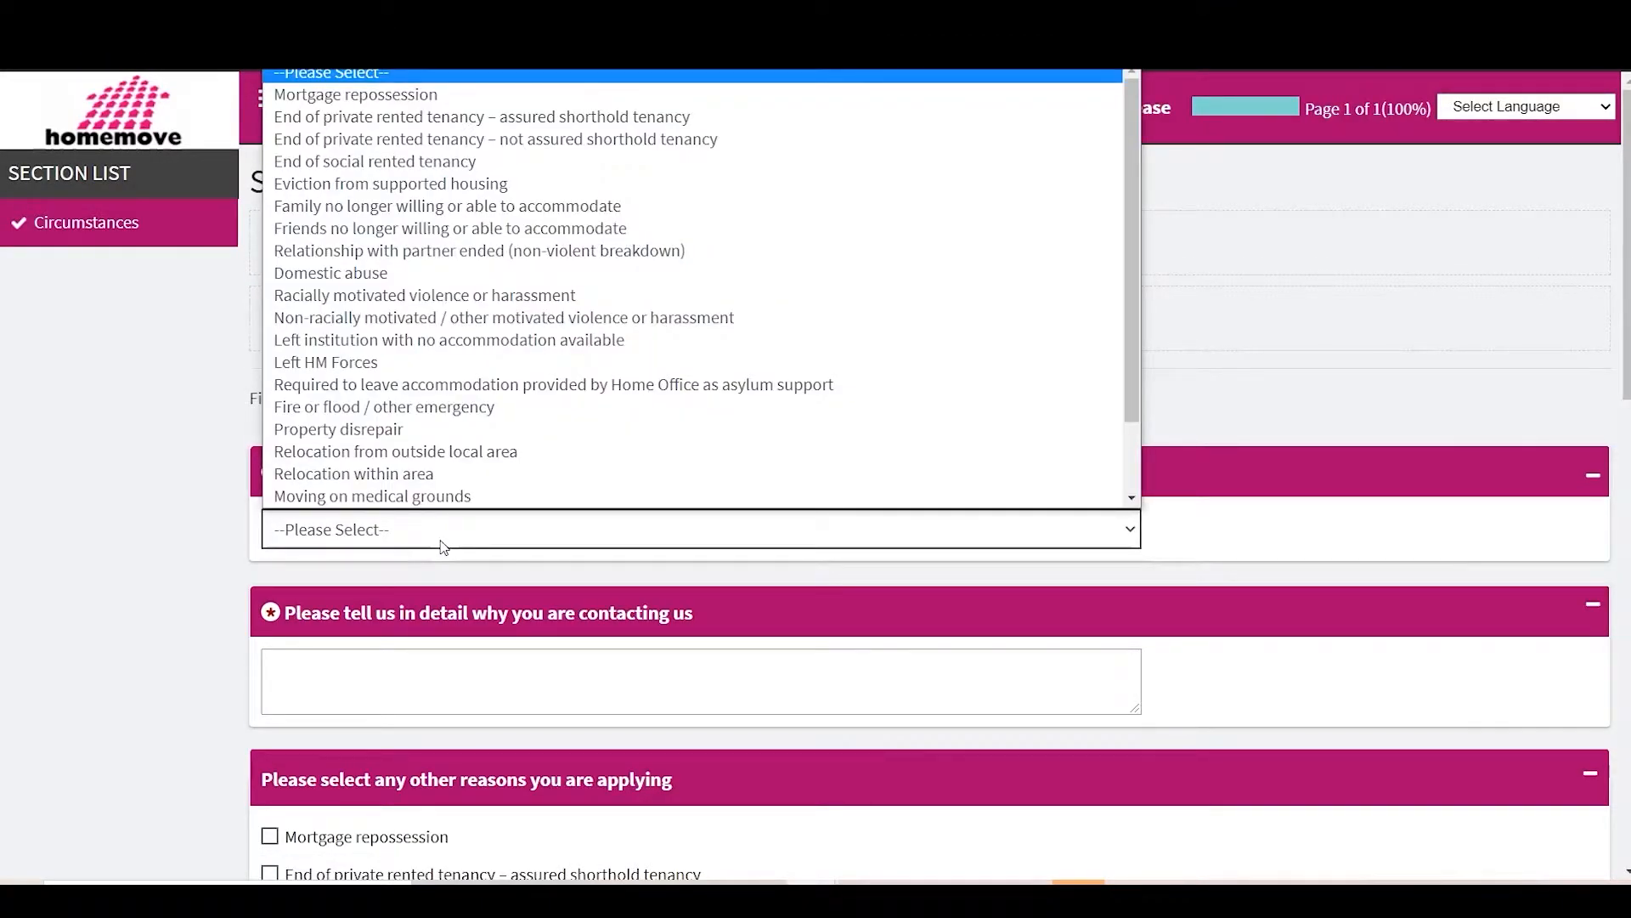
pyautogui.click(412, 119)
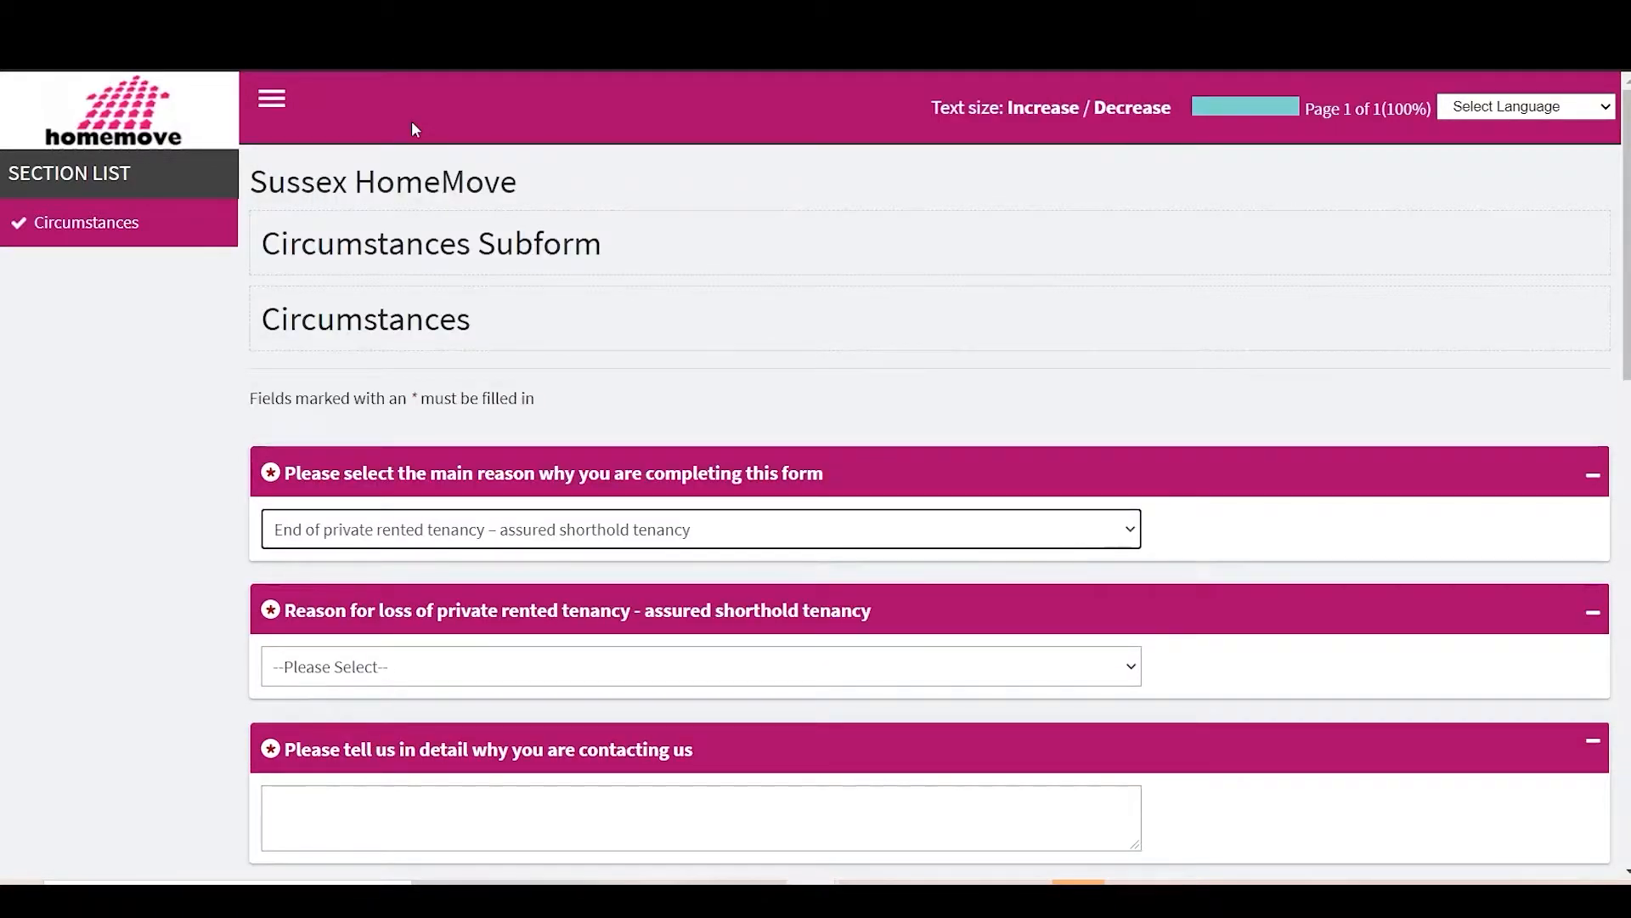
pyautogui.scroll(-2, 526, 476)
pyautogui.click(395, 505)
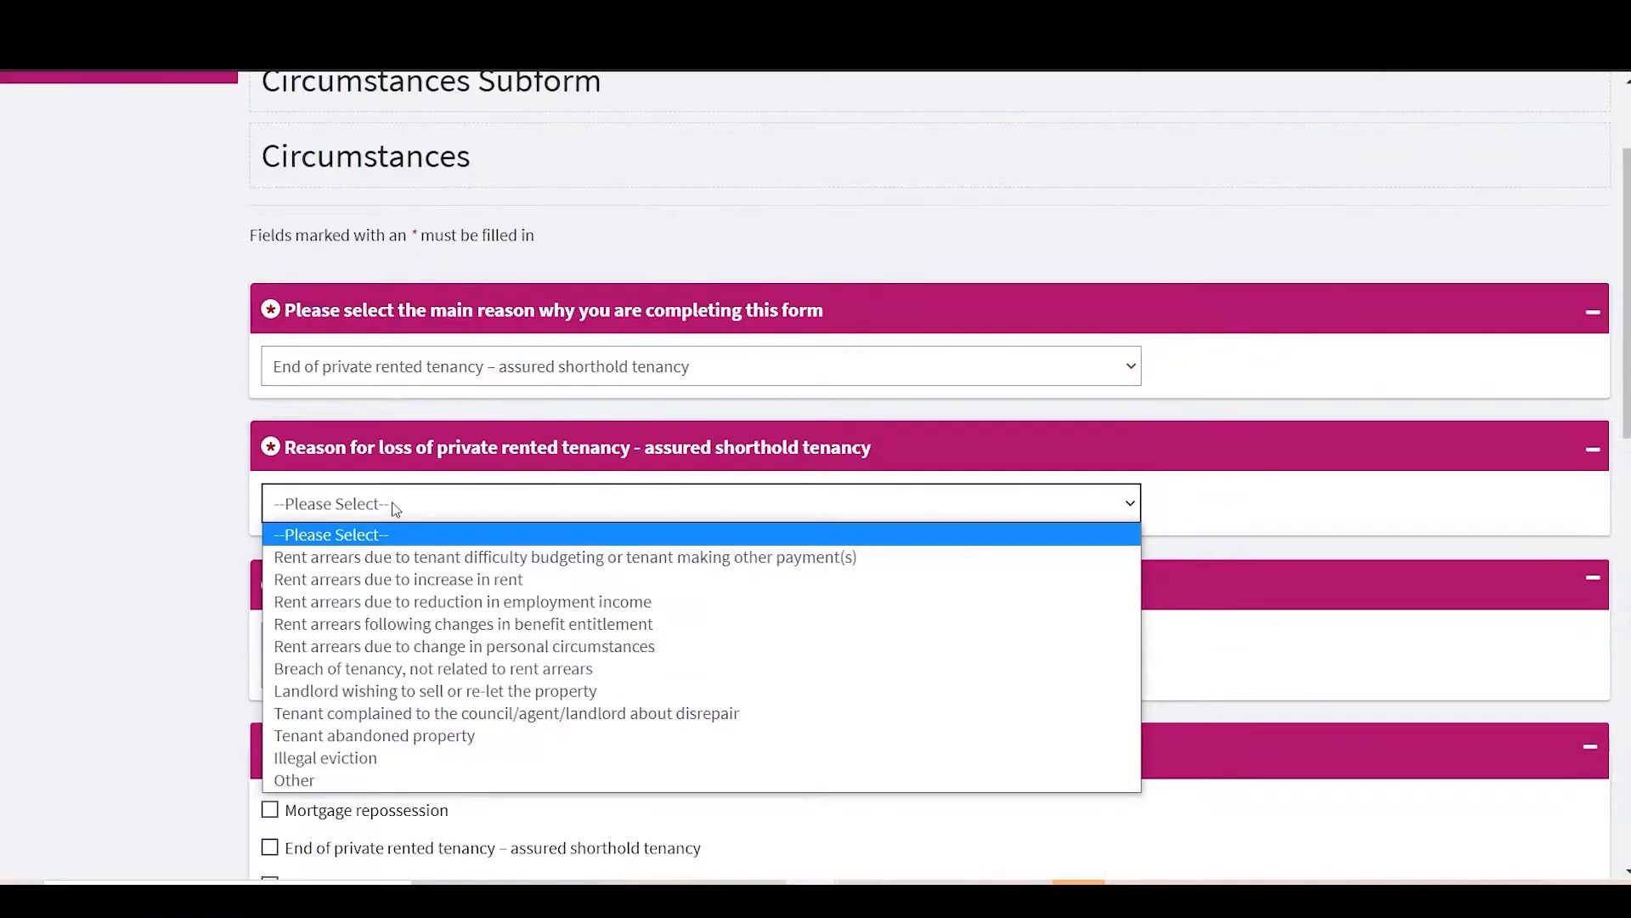
pyautogui.click(439, 558)
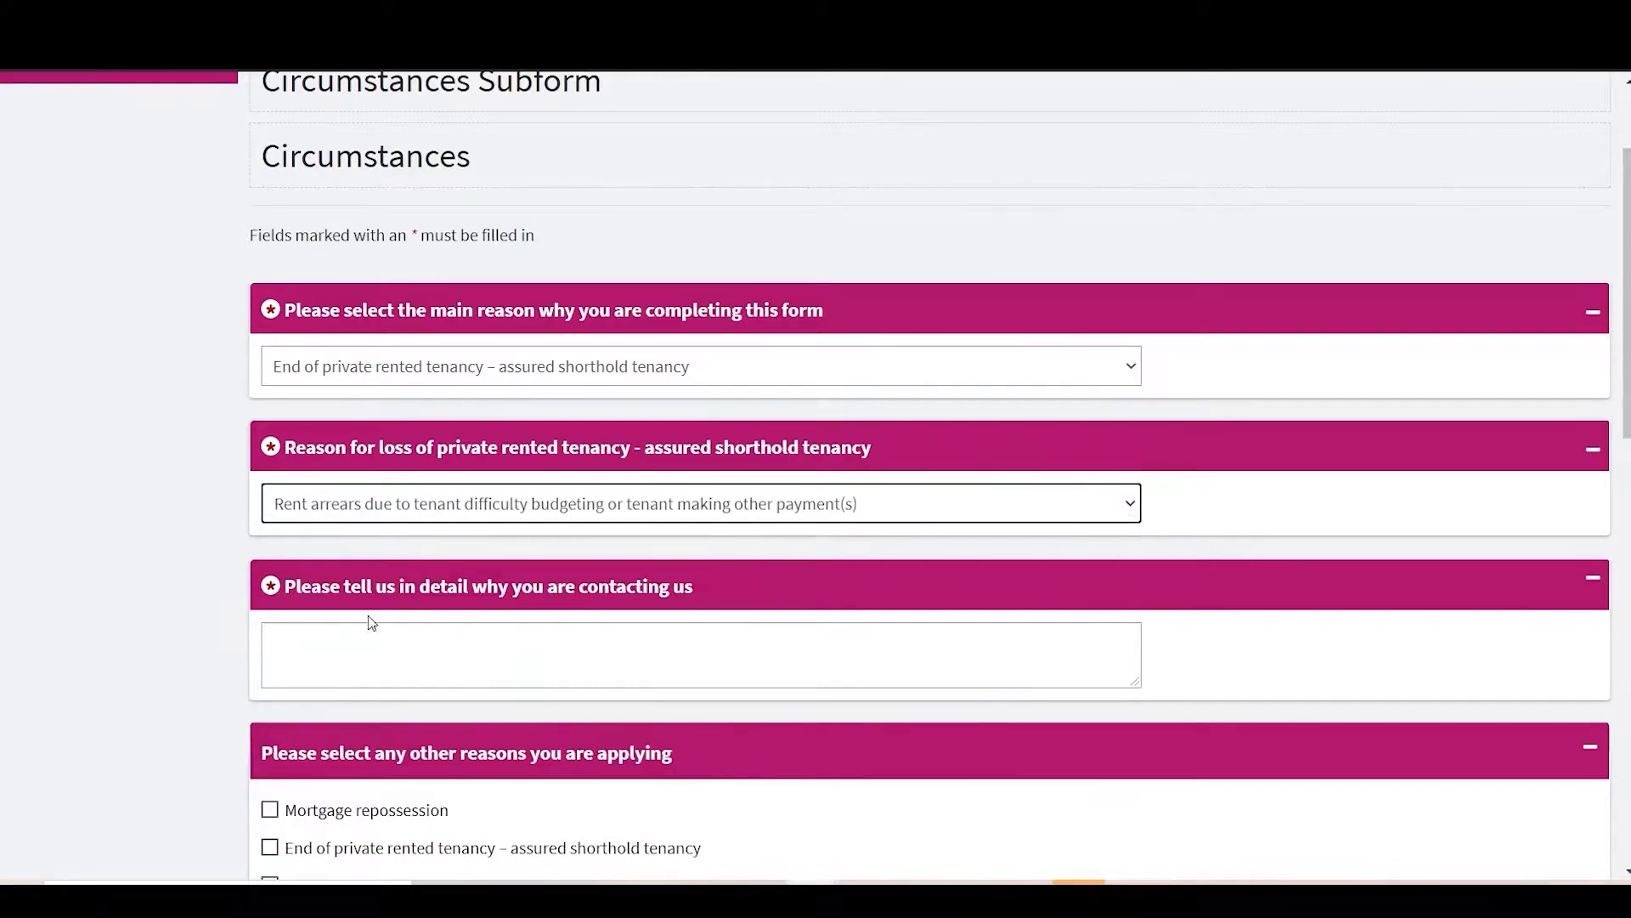
pyautogui.click(375, 643)
pyautogui.write('Landlord e')
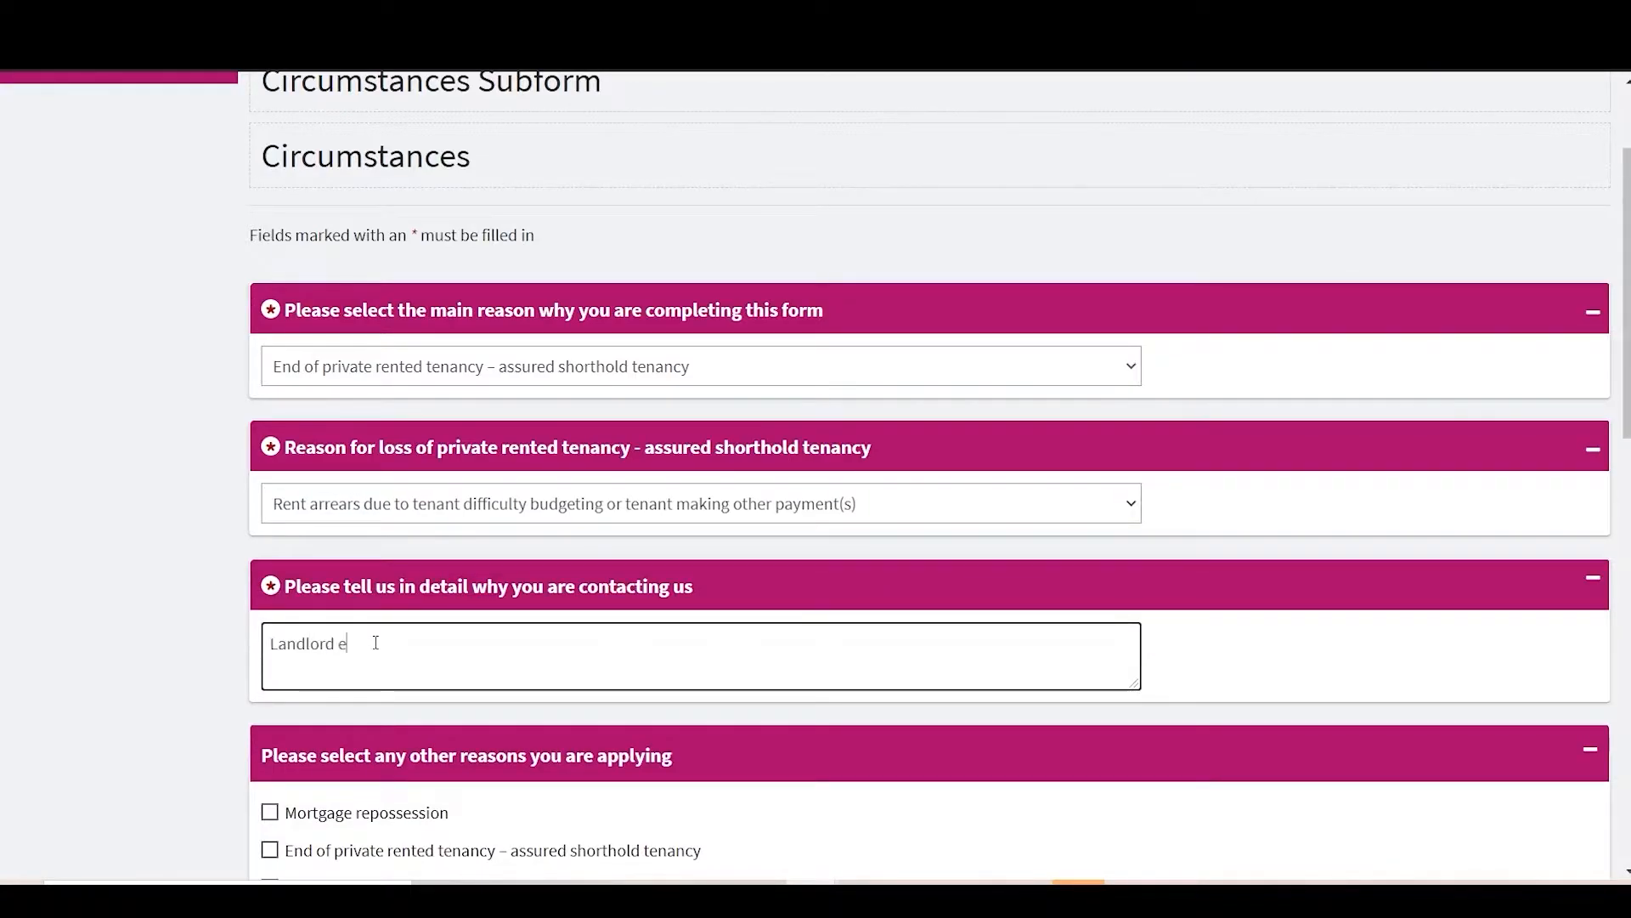
pyautogui.write('victe d after rent arrears grew too large')
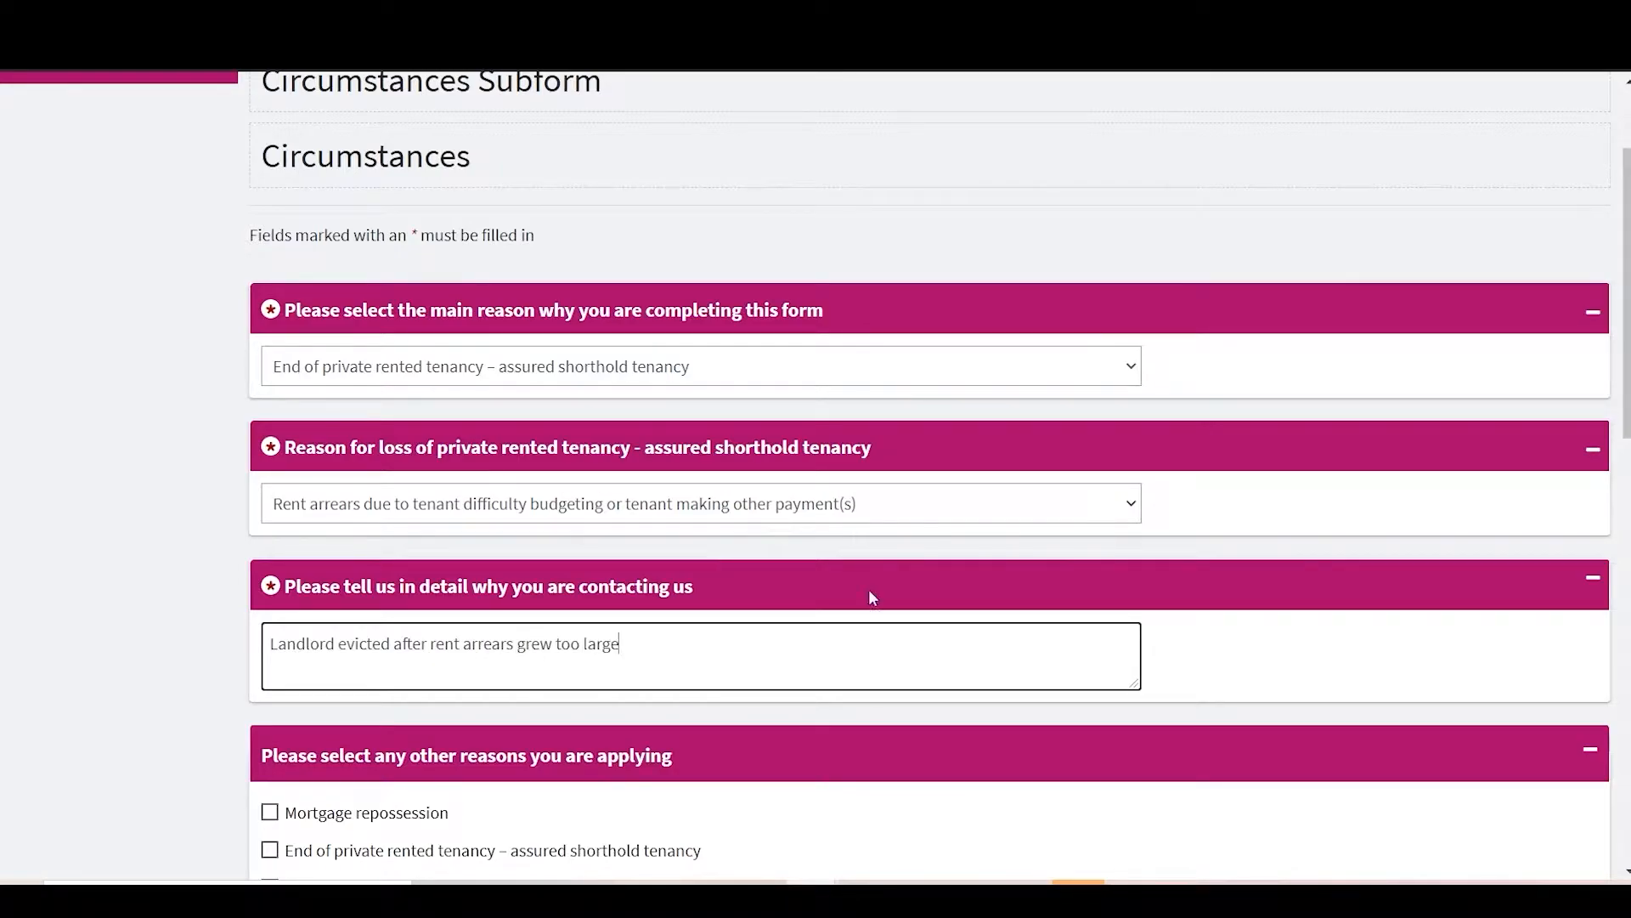
# Step: Tick two additional reasons for applying, including requiring a larger property
pyautogui.scroll(-5, 869, 589)
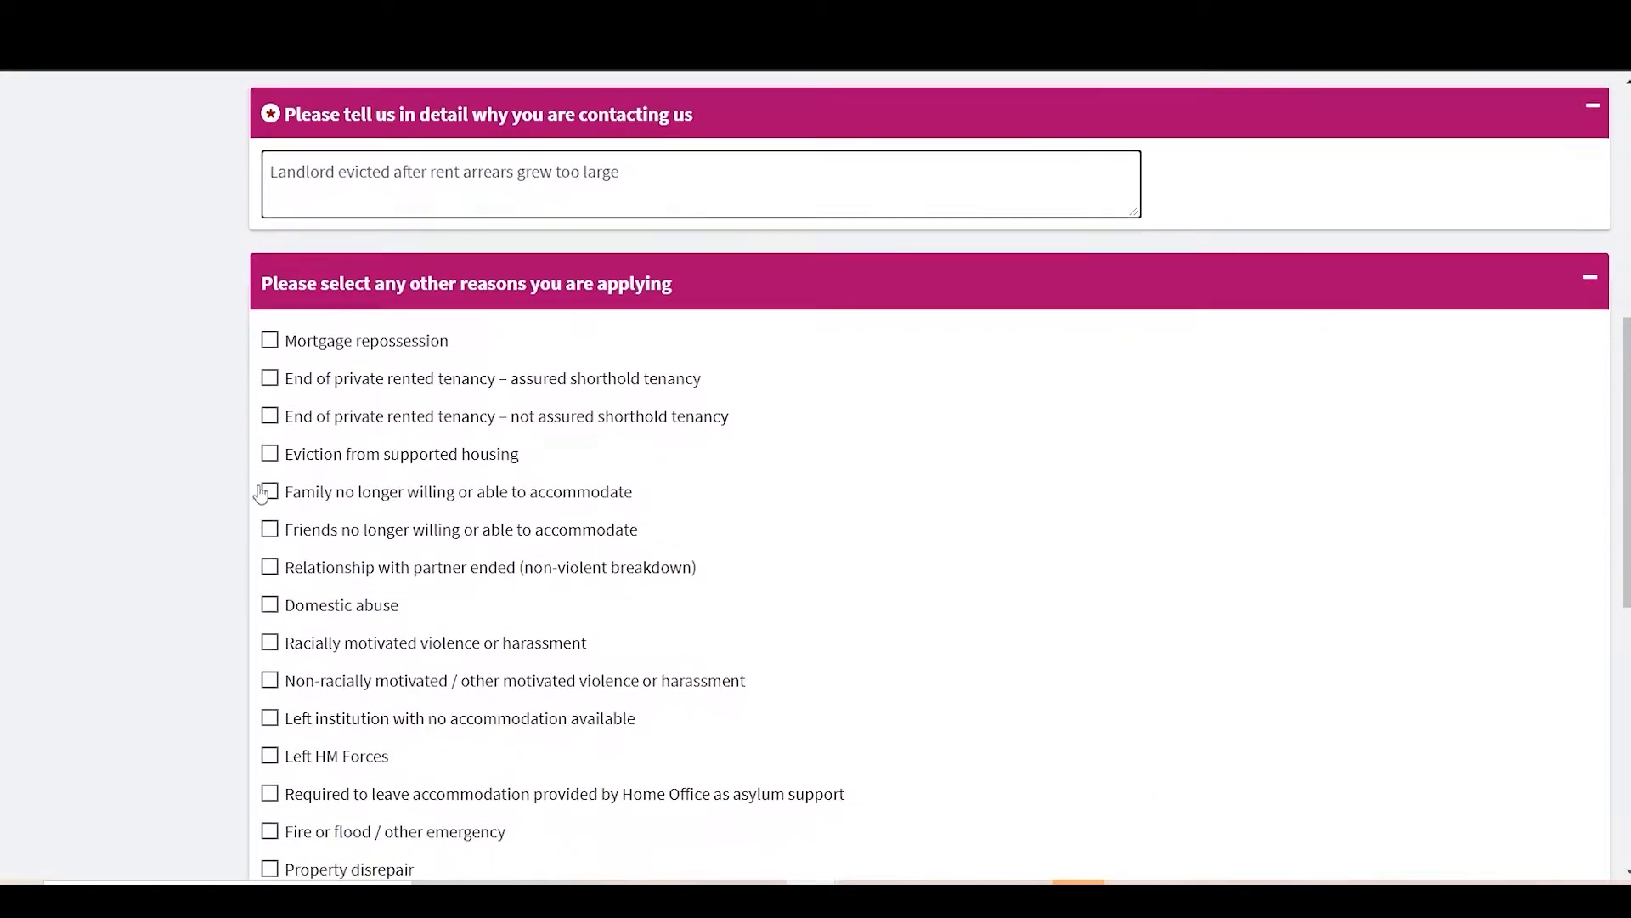
pyautogui.click(263, 493)
pyautogui.click(269, 530)
pyautogui.scroll(-4, 910, 659)
pyautogui.click(772, 702)
# Step: Answer Yes to bringing pets and describe them as two cats and a dog
pyautogui.scroll(-2, 775, 703)
pyautogui.click(778, 702)
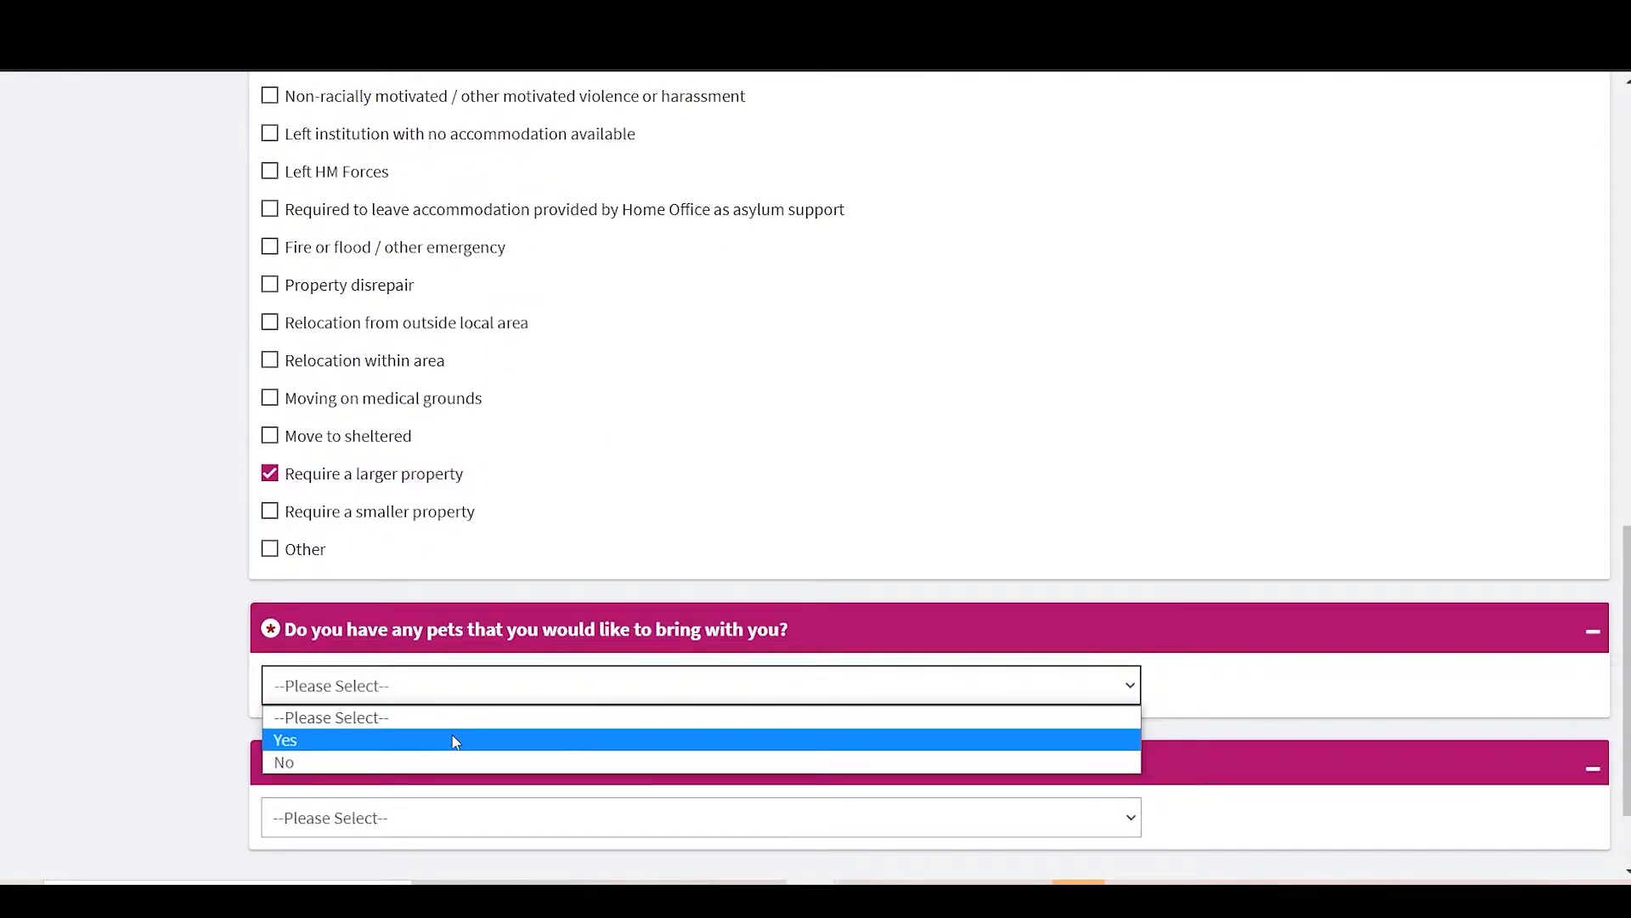
pyautogui.click(408, 740)
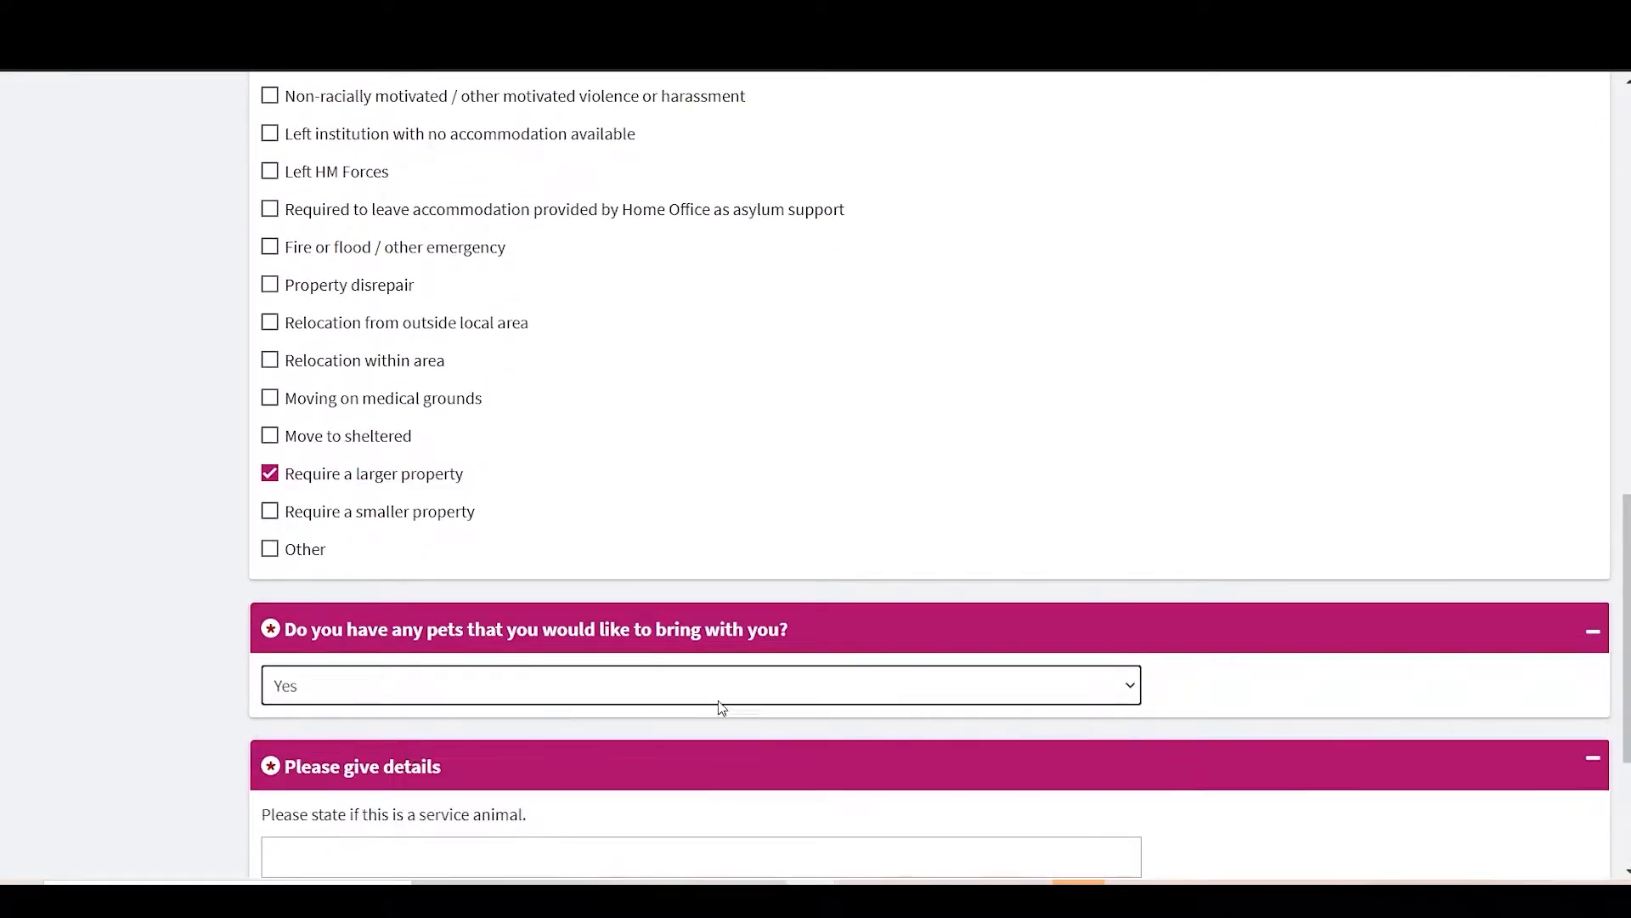
pyautogui.scroll(-2, 714, 711)
pyautogui.click(873, 693)
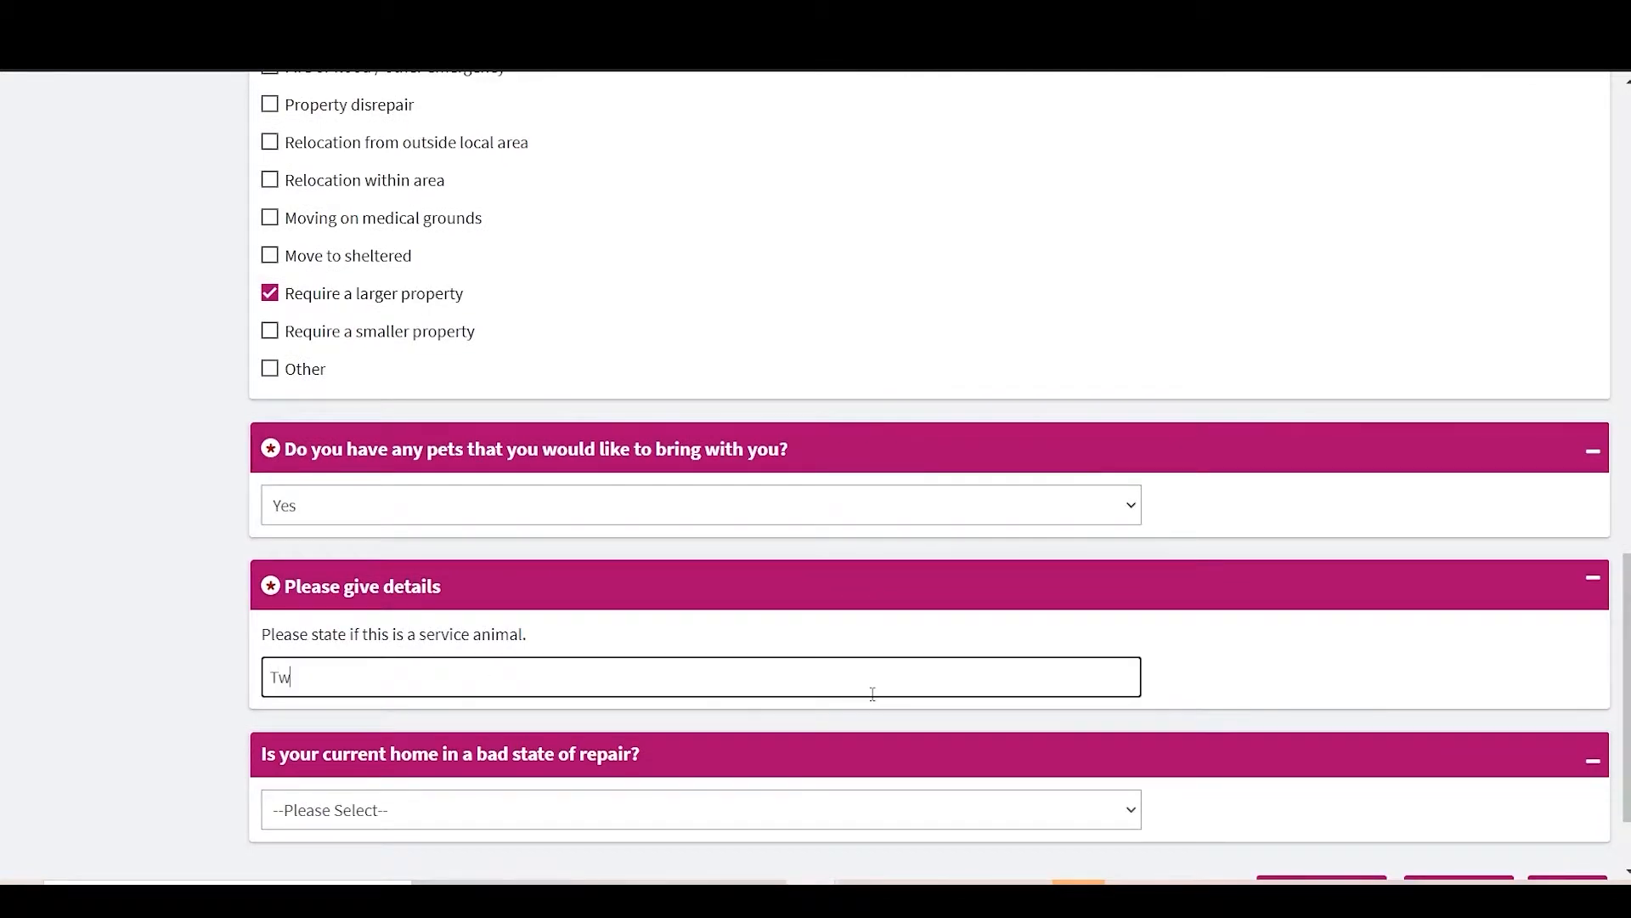
pyautogui.write('Two cata a')
pyautogui.press('BackSpace')
pyautogui.press('BackSpace')
pyautogui.press('BackSpace')
pyautogui.write('s and a')
# Step: Set the home-in-disrepair answer to No and save the subform
pyautogui.scroll(-2, 872, 693)
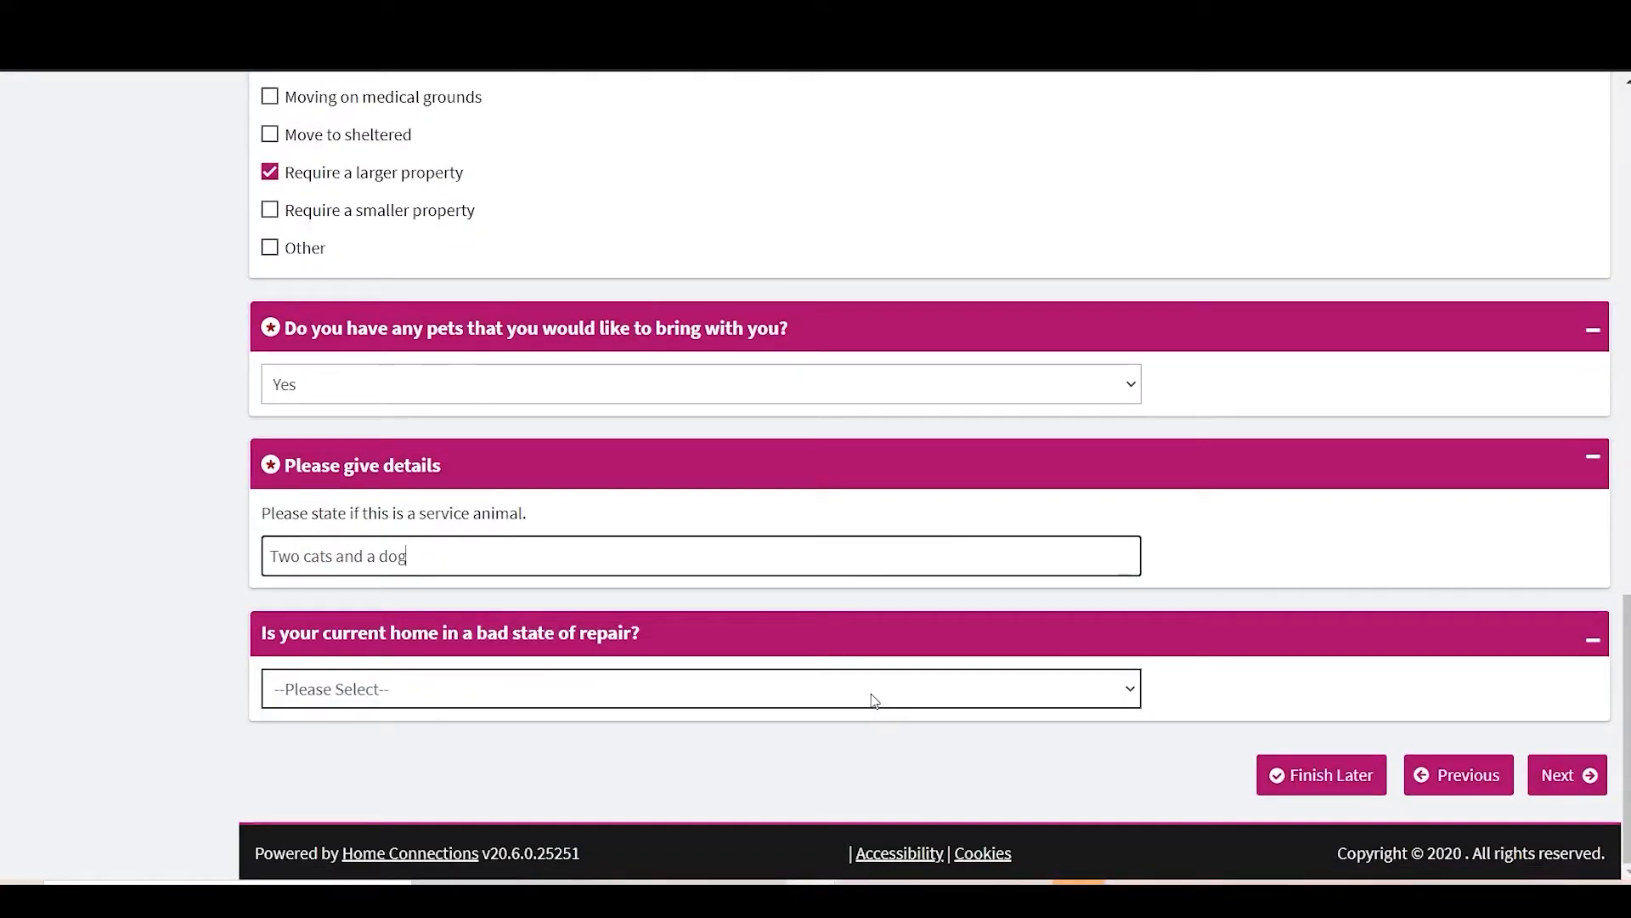
pyautogui.click(614, 688)
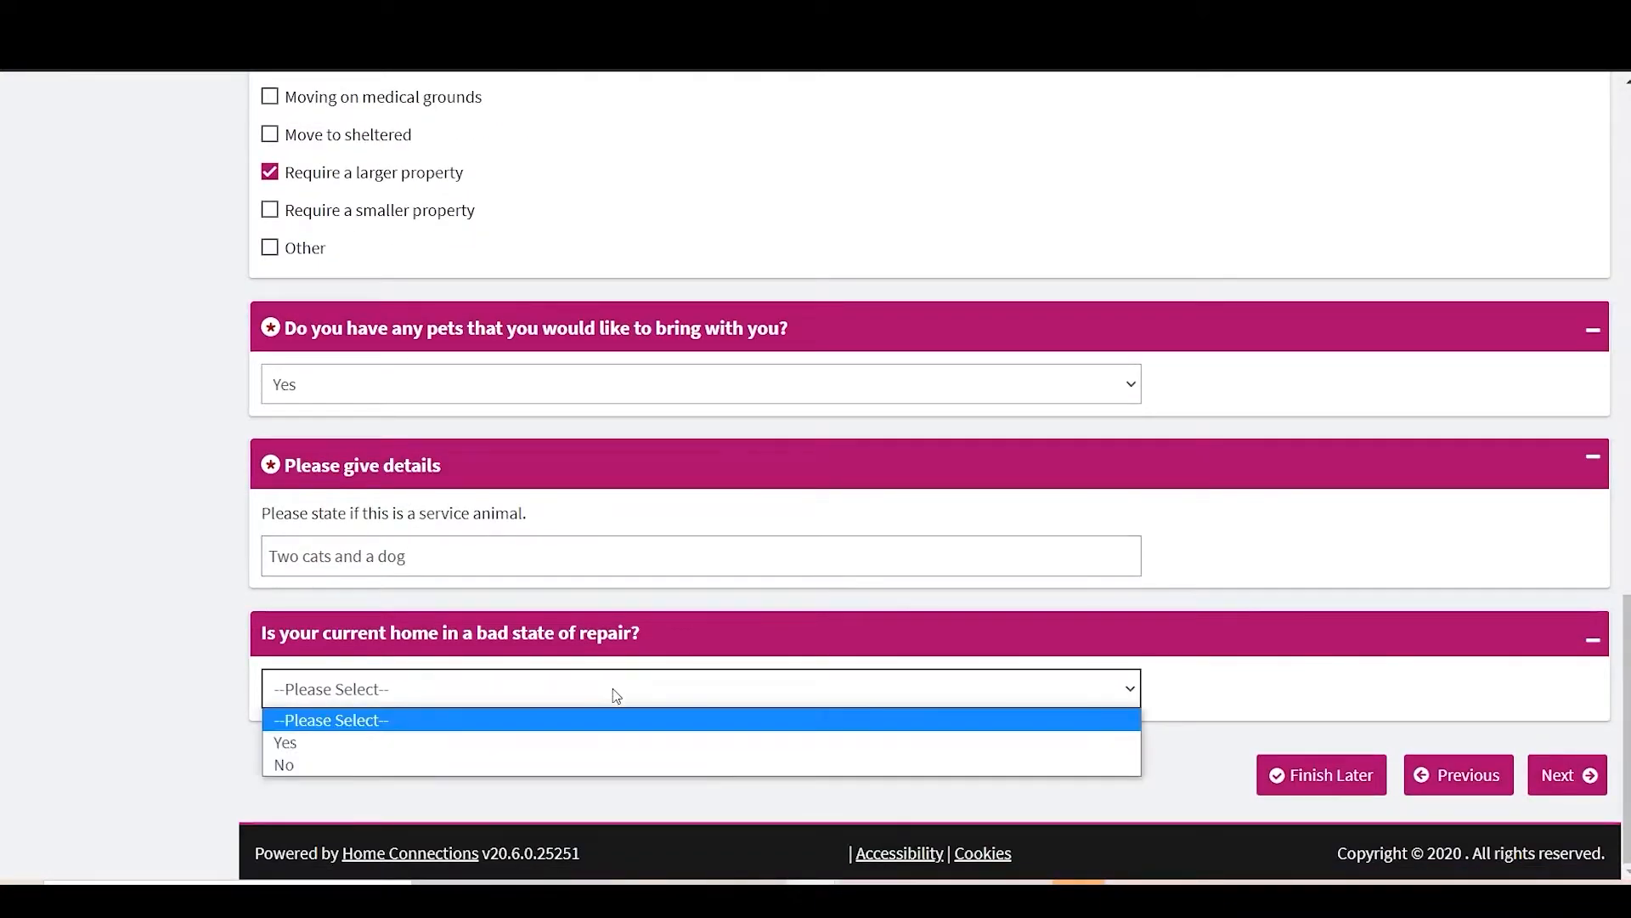
pyautogui.click(561, 743)
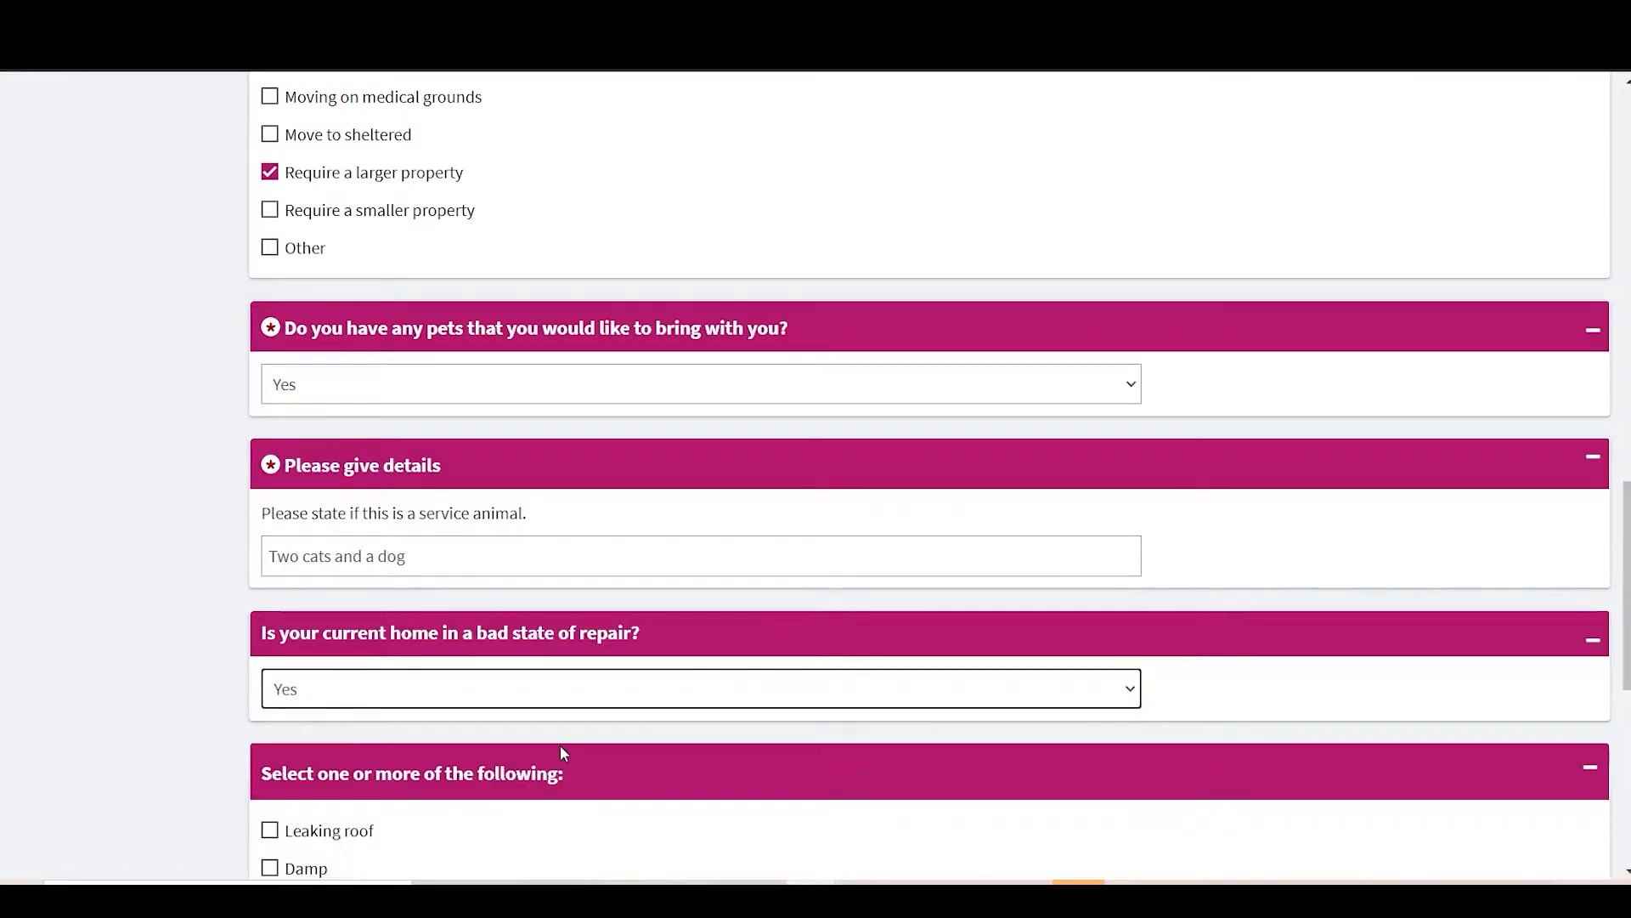
pyautogui.scroll(-5, 562, 751)
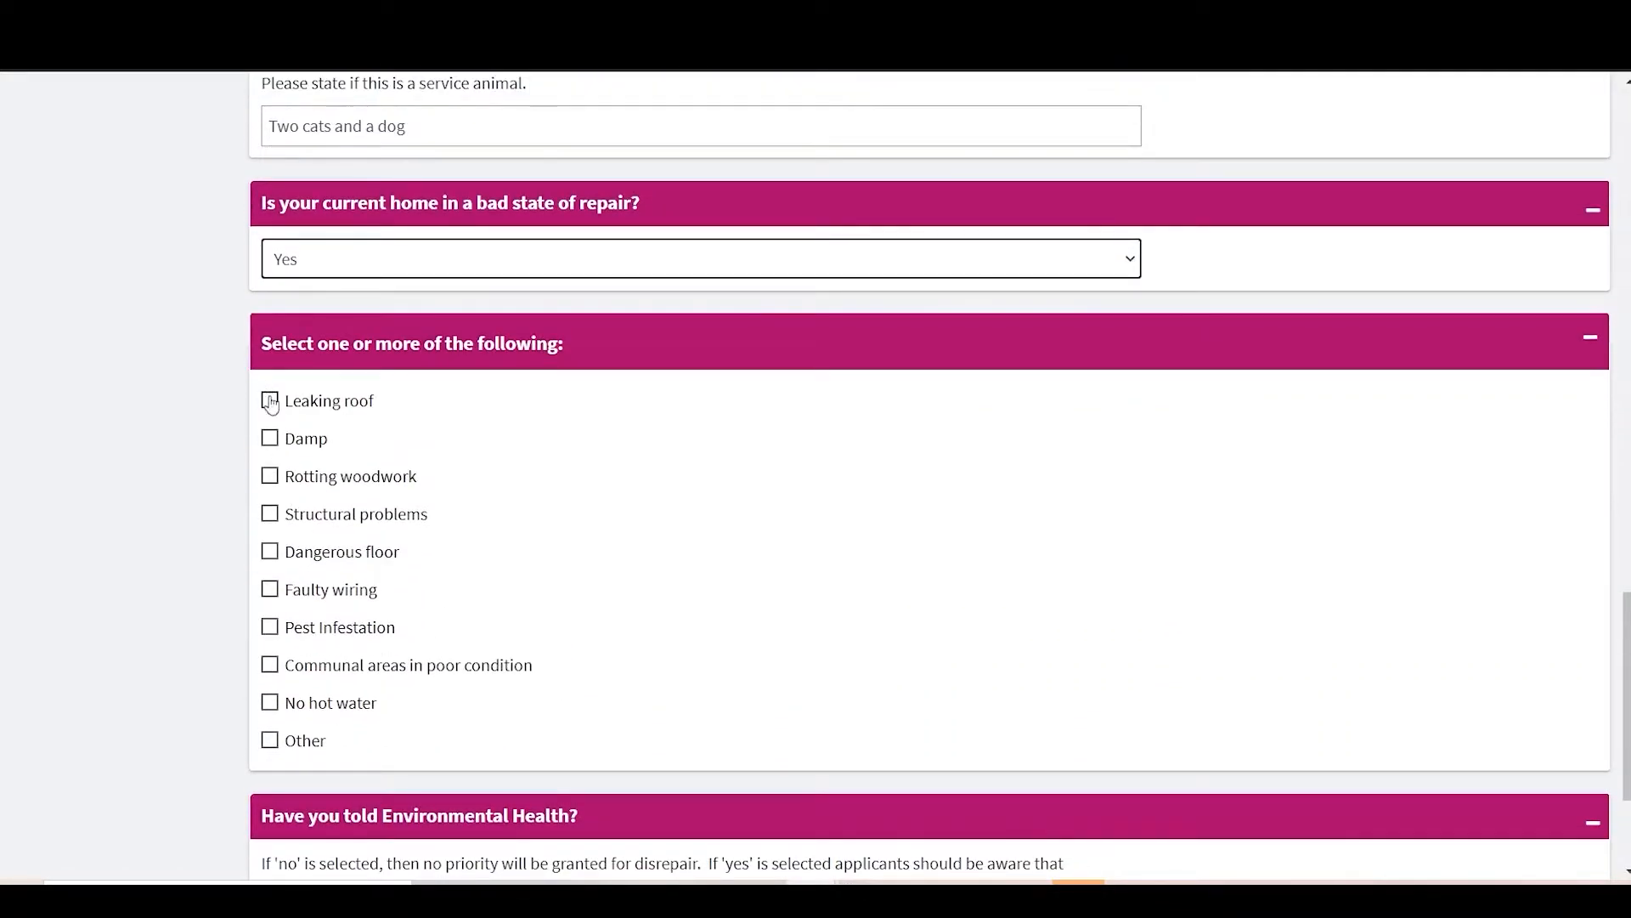
pyautogui.scroll(-3, 363, 671)
pyautogui.scroll(6, 451, 535)
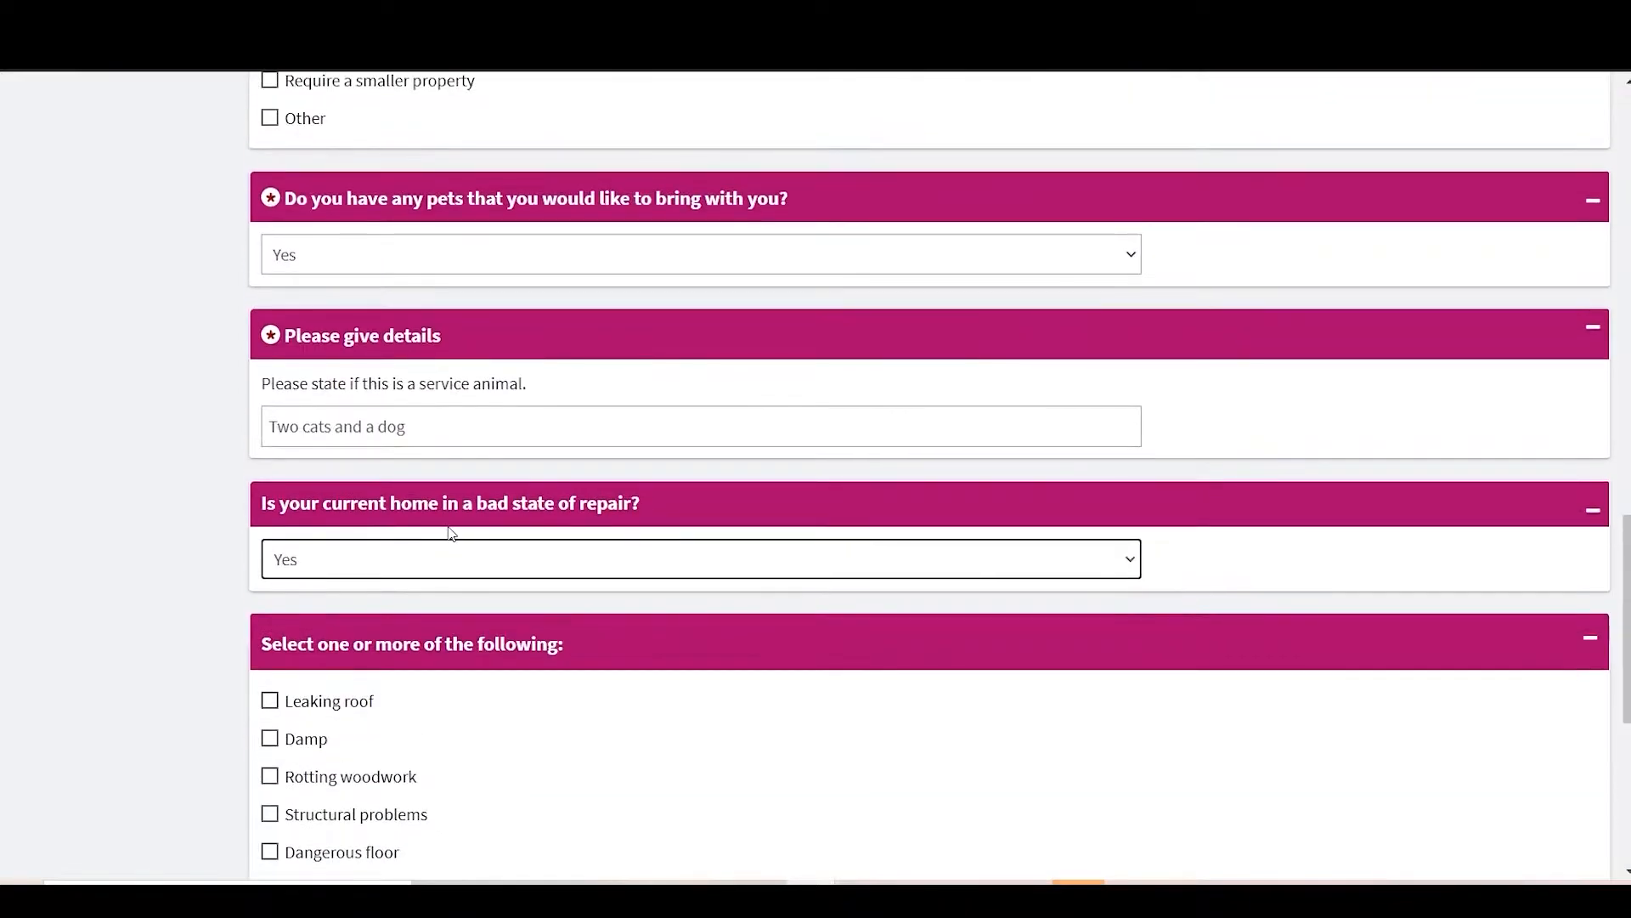
pyautogui.click(446, 554)
pyautogui.click(405, 627)
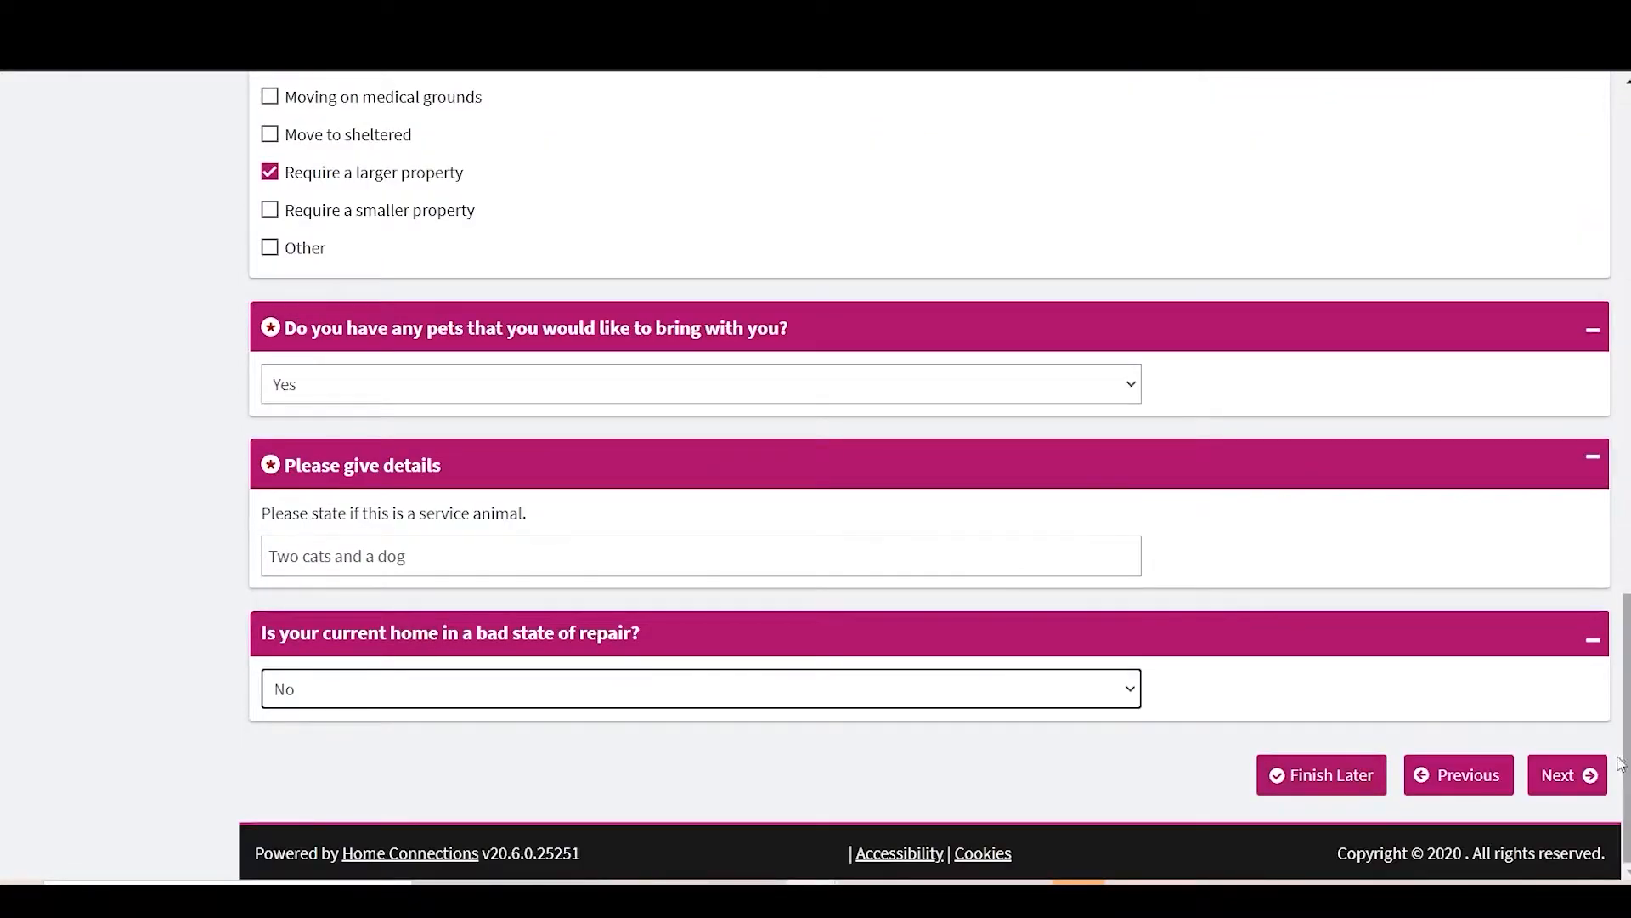
pyautogui.click(1591, 769)
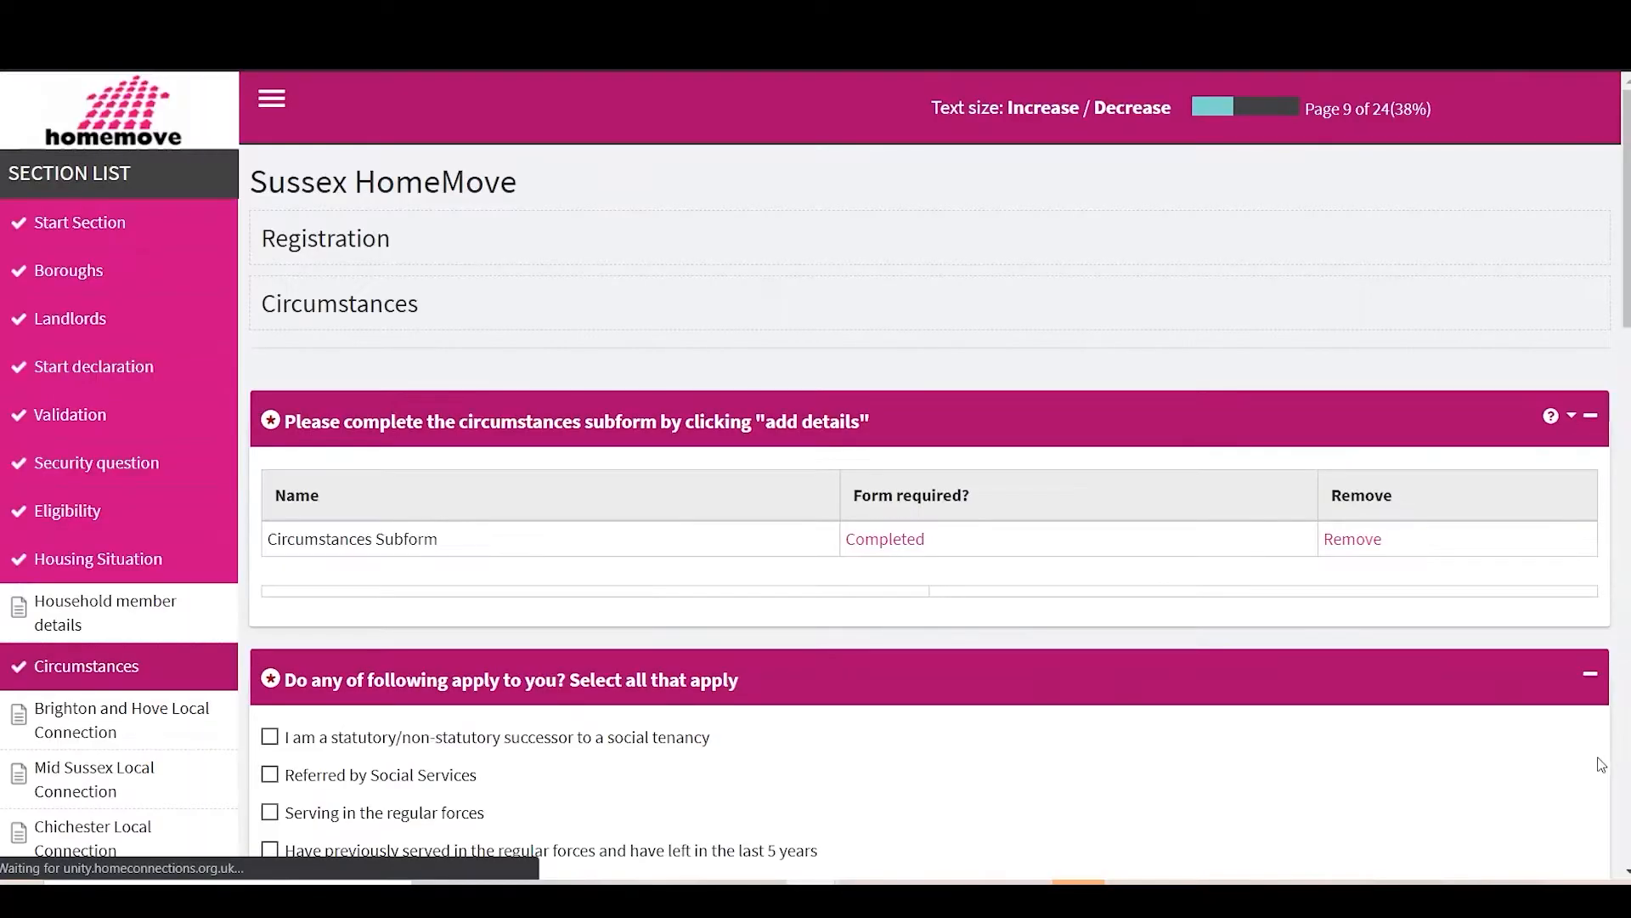
# Step: Tick that none of the listed situations apply and answer the care leaver question
pyautogui.scroll(-2, 1056, 757)
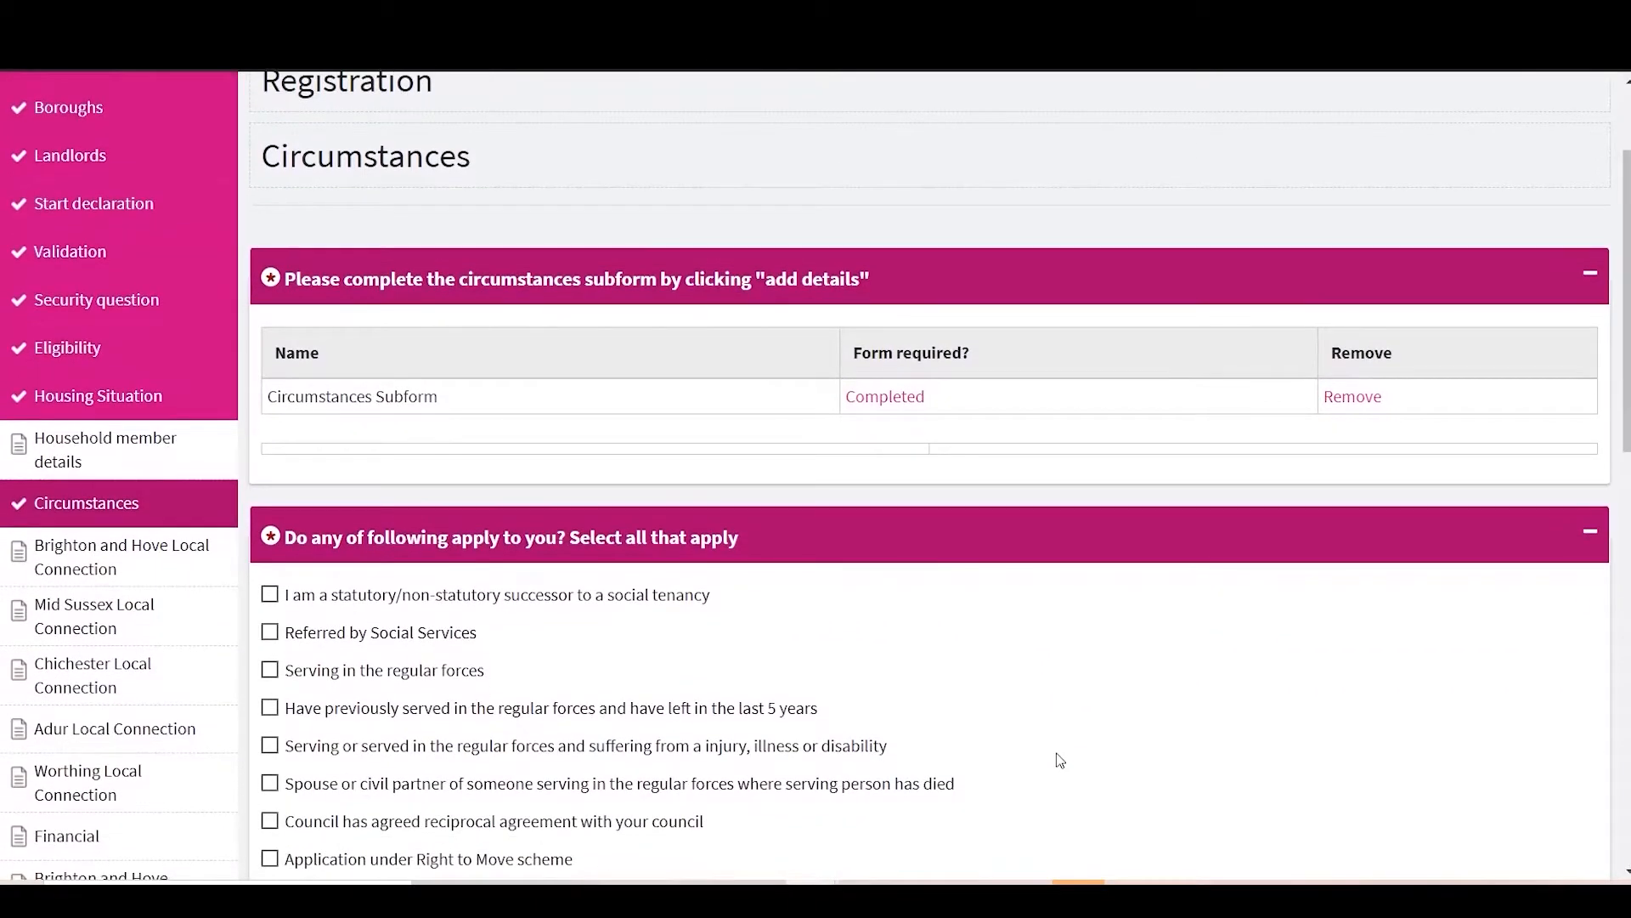
pyautogui.scroll(-1, 1058, 758)
pyautogui.scroll(-1, 356, 595)
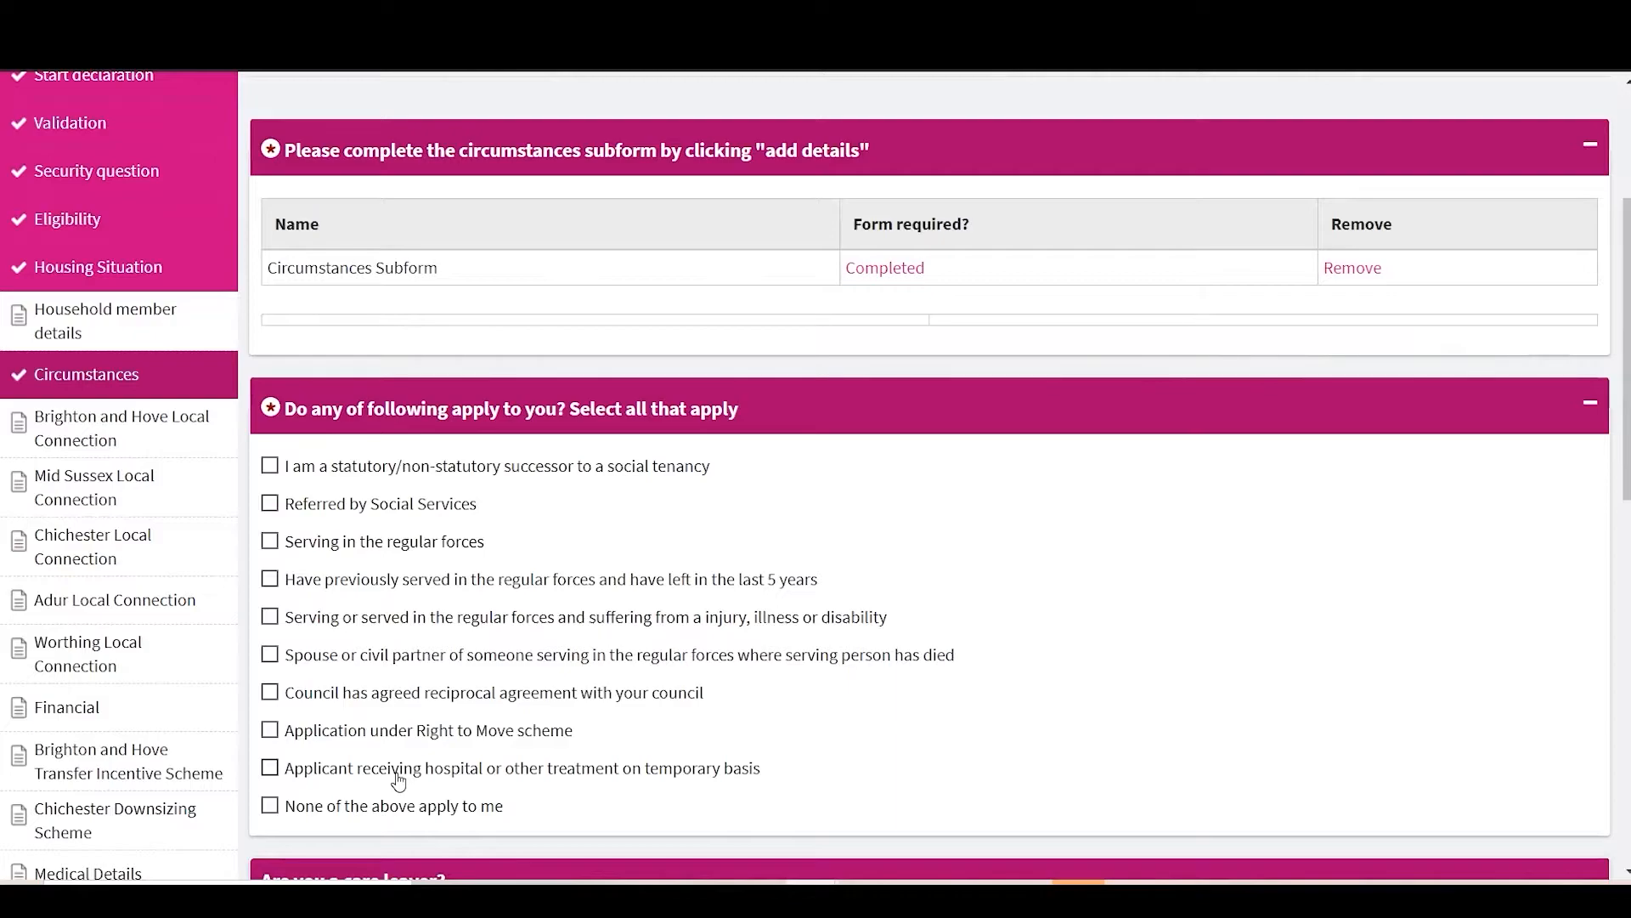
pyautogui.click(270, 809)
pyautogui.scroll(-3, 272, 813)
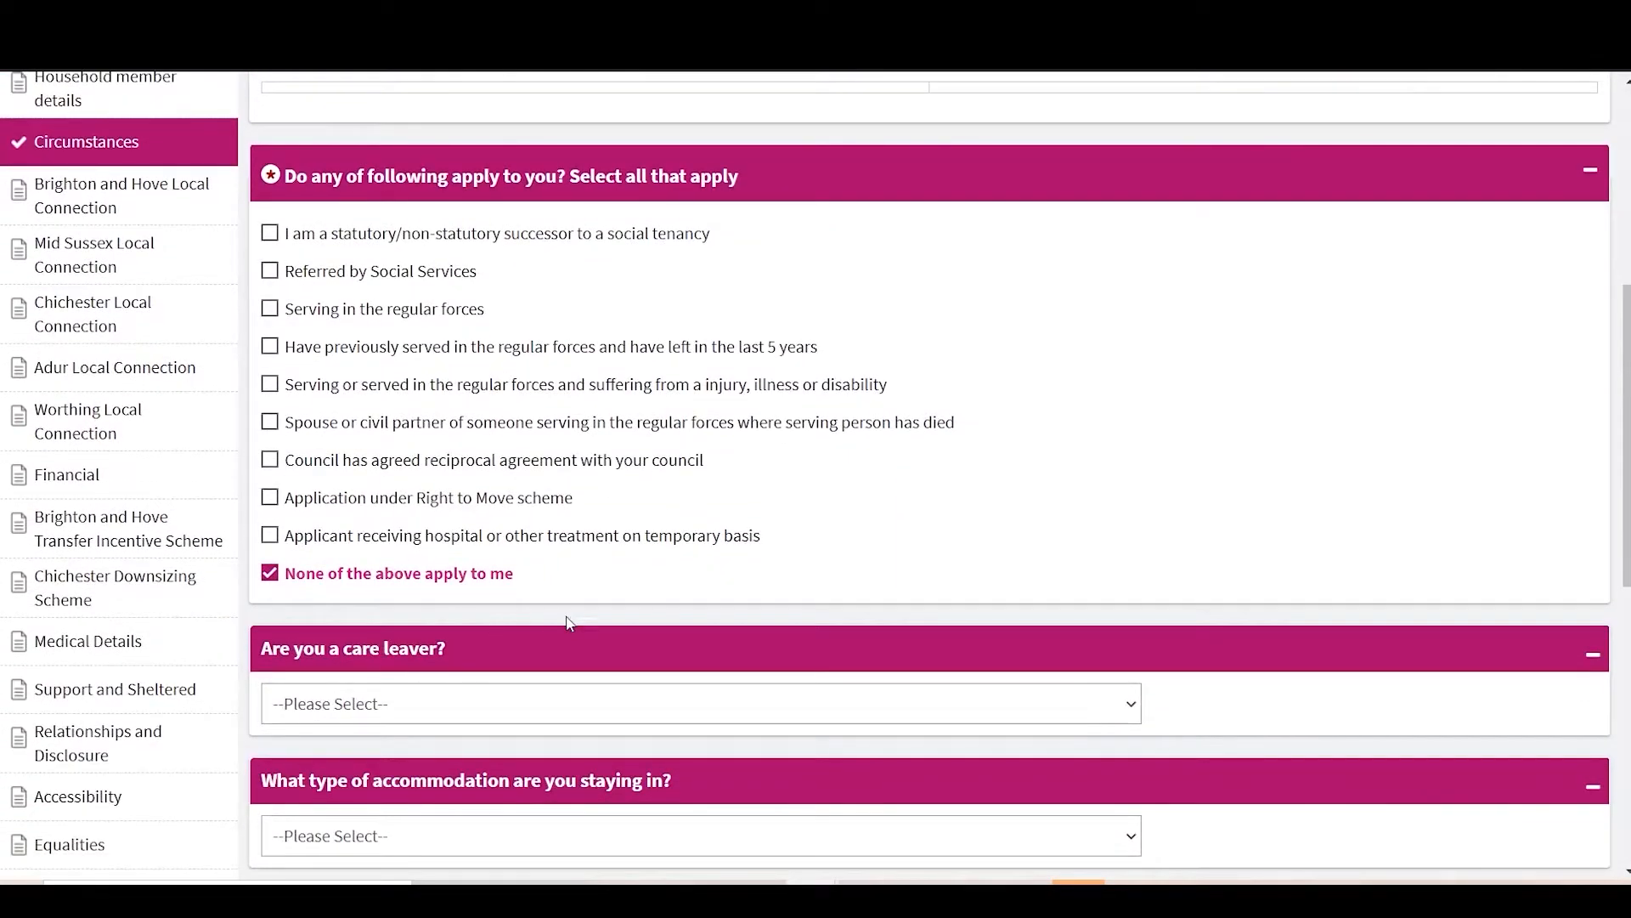
pyautogui.click(500, 704)
pyautogui.click(359, 760)
pyautogui.scroll(-2, 359, 760)
pyautogui.click(300, 684)
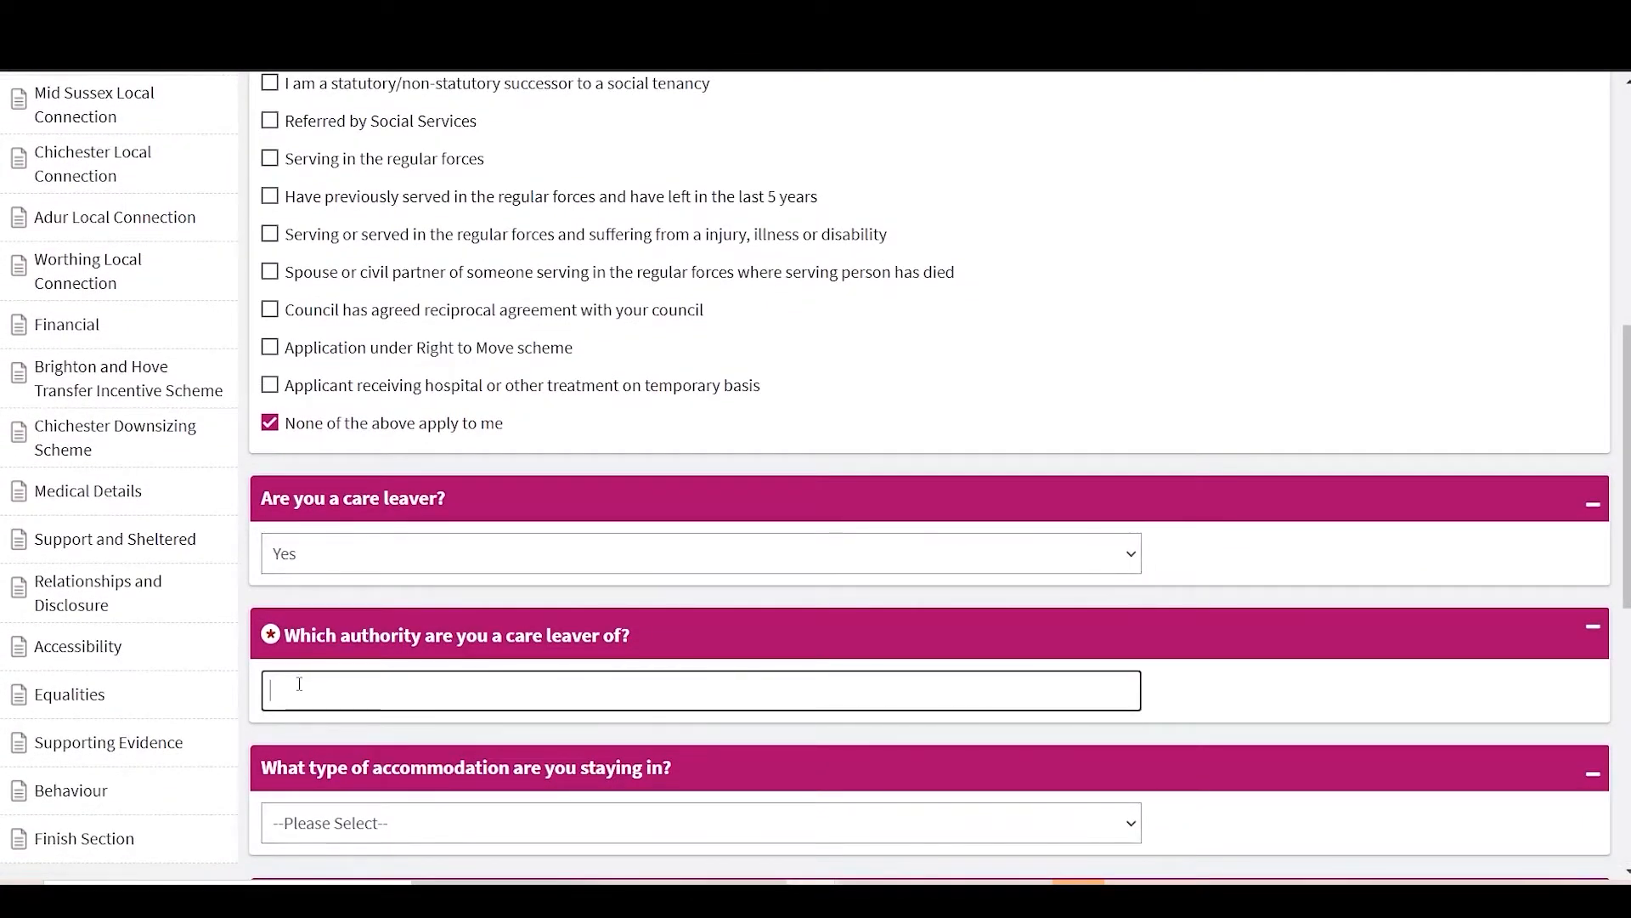
pyautogui.scroll(-3, 323, 685)
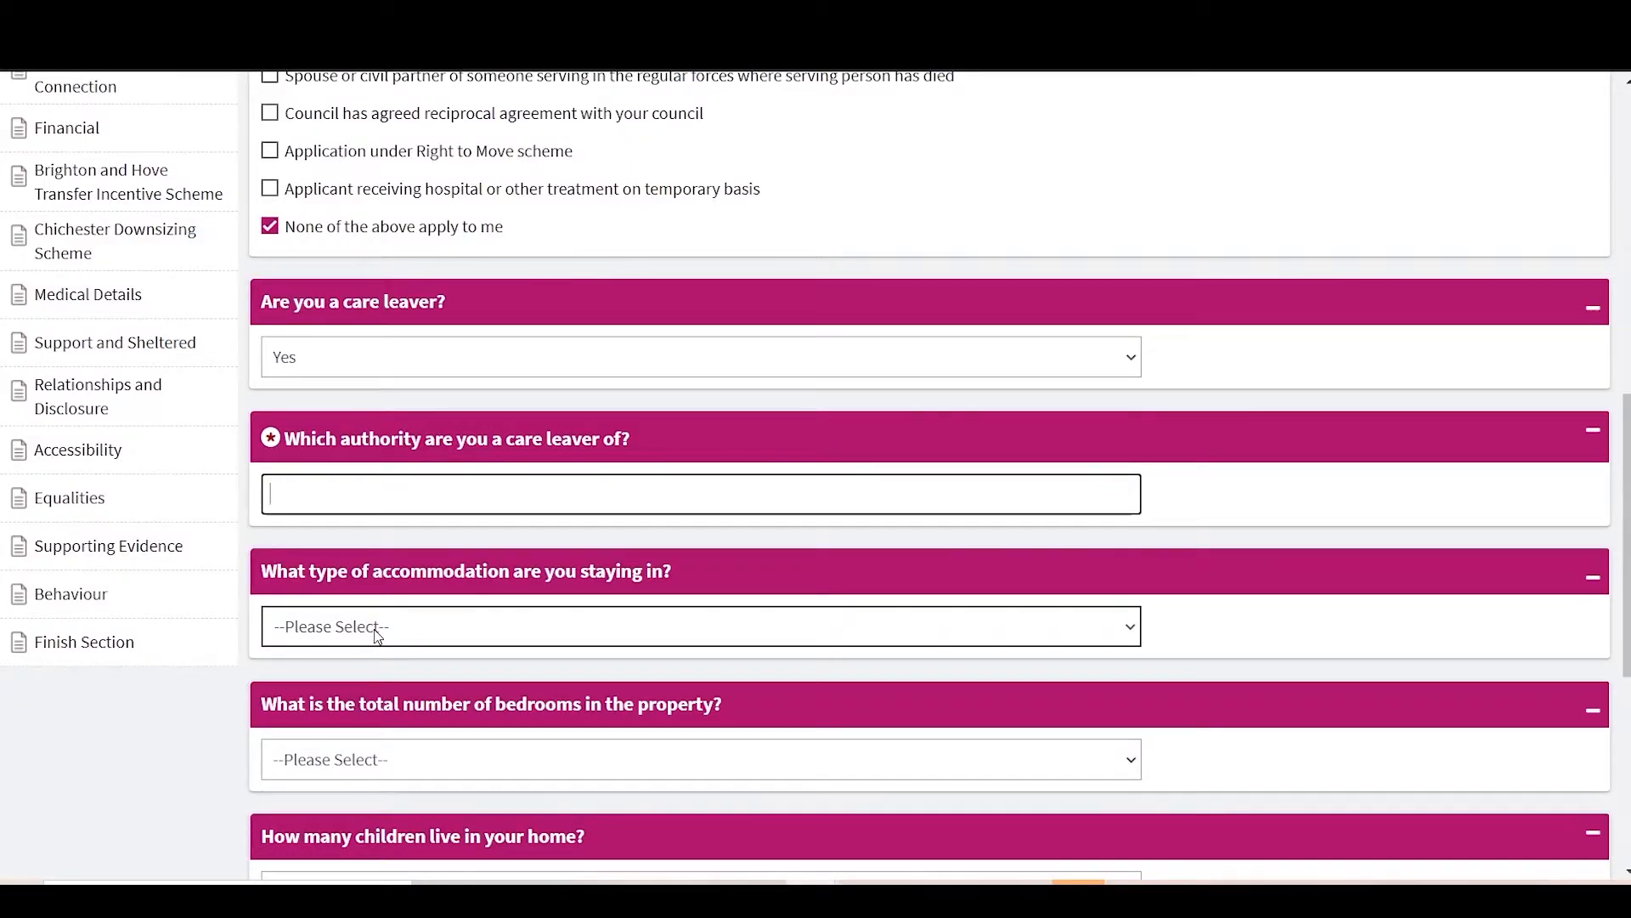
# Step: Record the accommodation as a Flat with 1 bedroom and 1 child living there
pyautogui.click(378, 636)
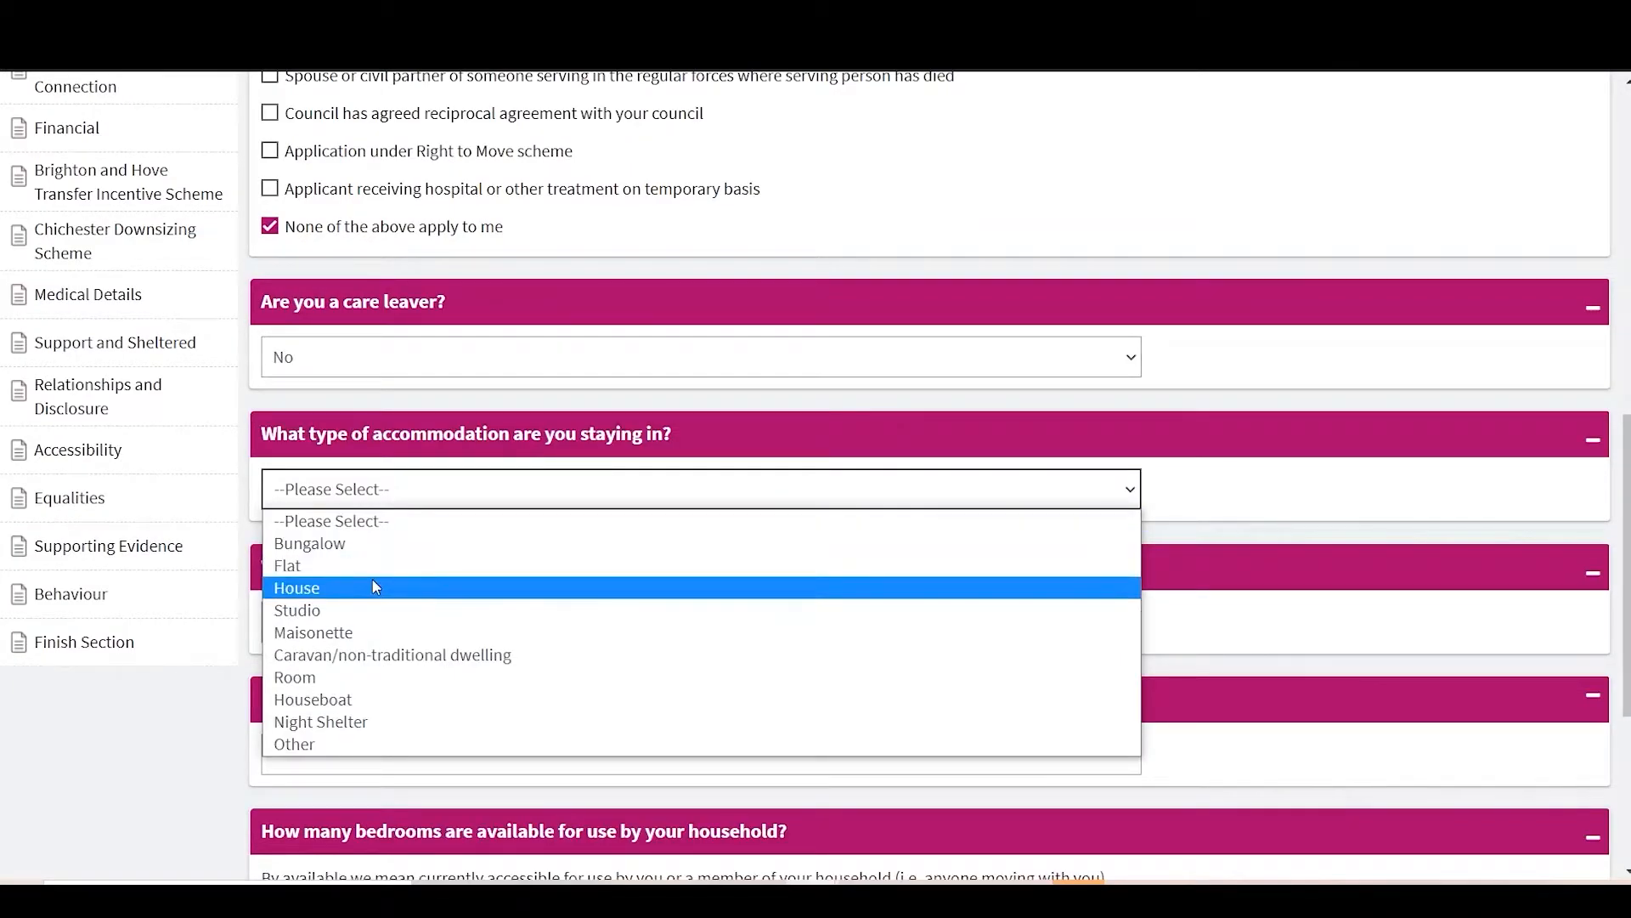
pyautogui.click(316, 565)
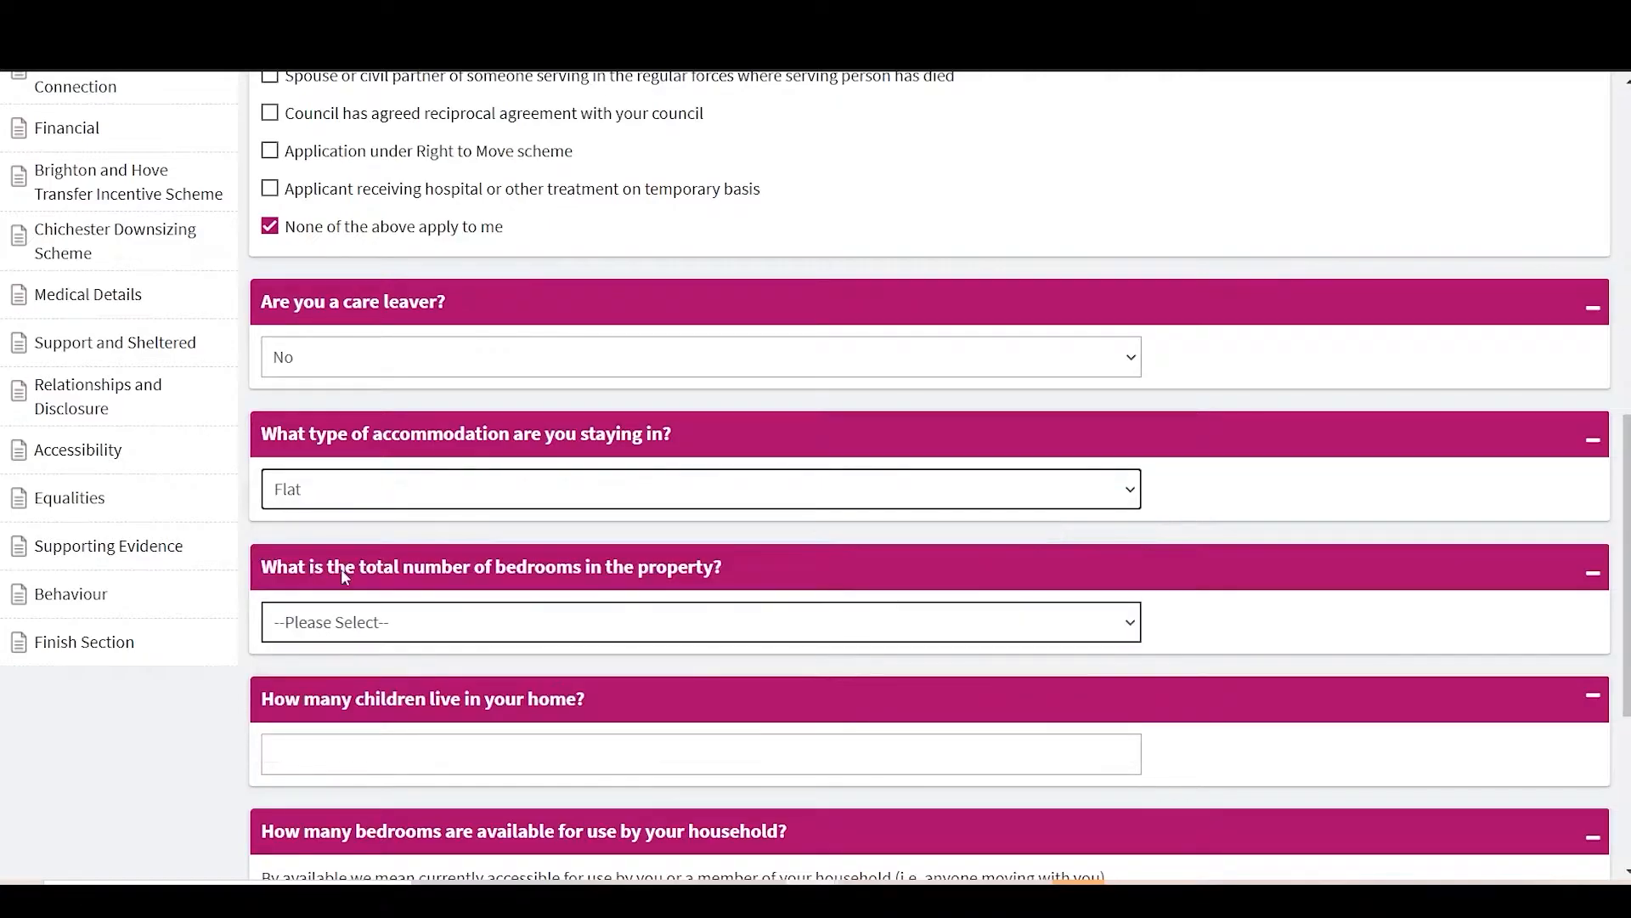
pyautogui.click(404, 622)
pyautogui.click(333, 706)
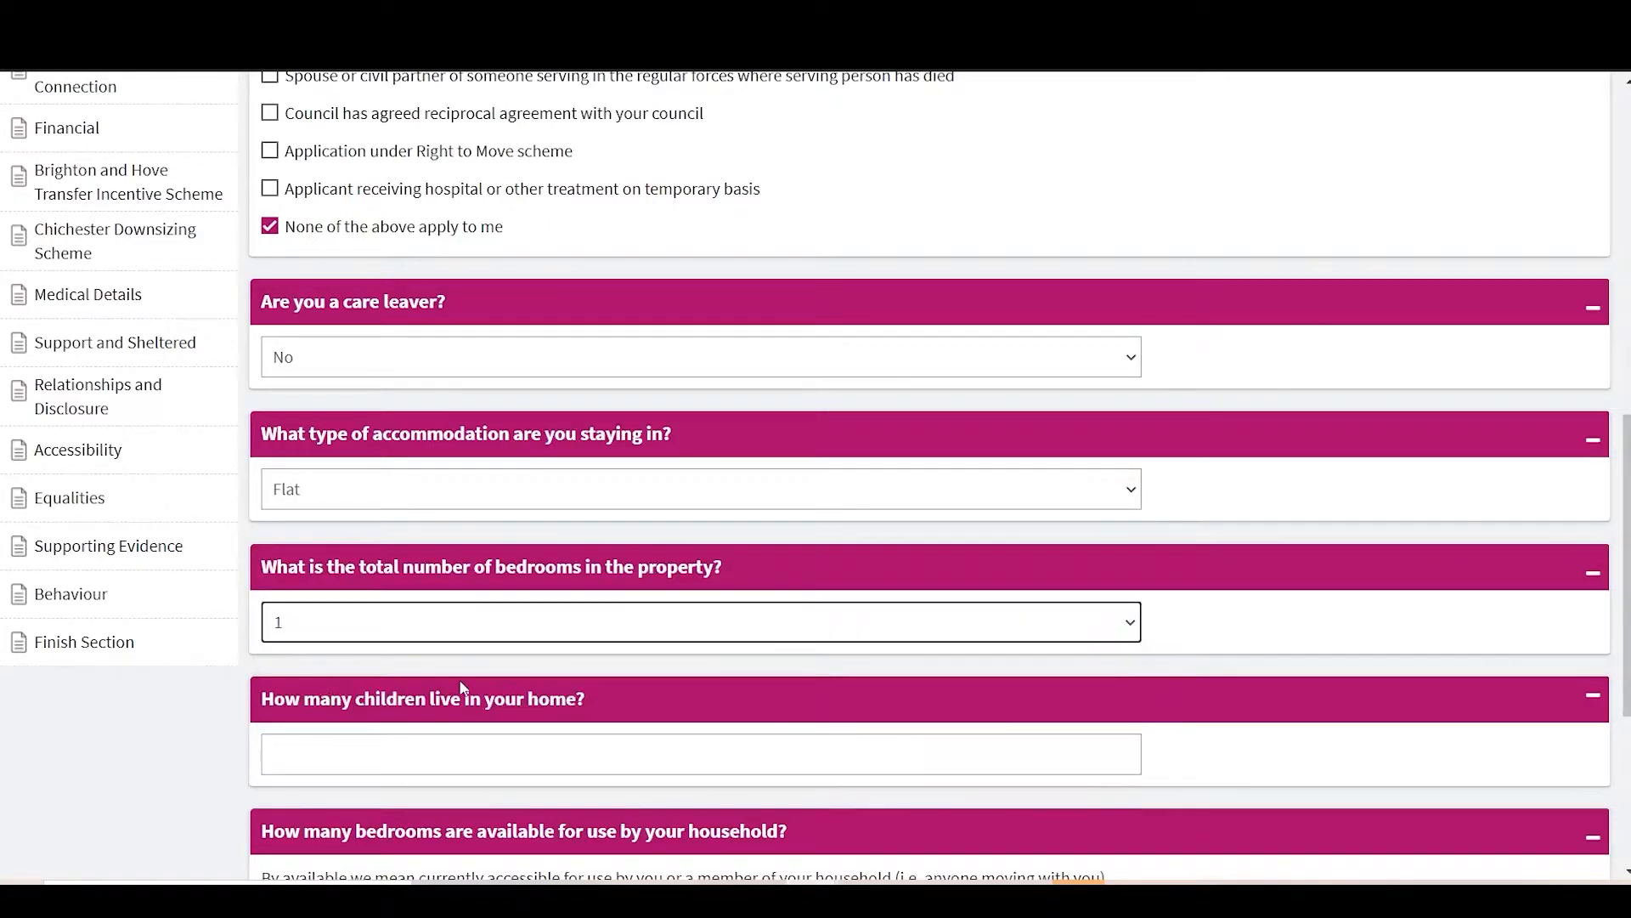
pyautogui.click(410, 758)
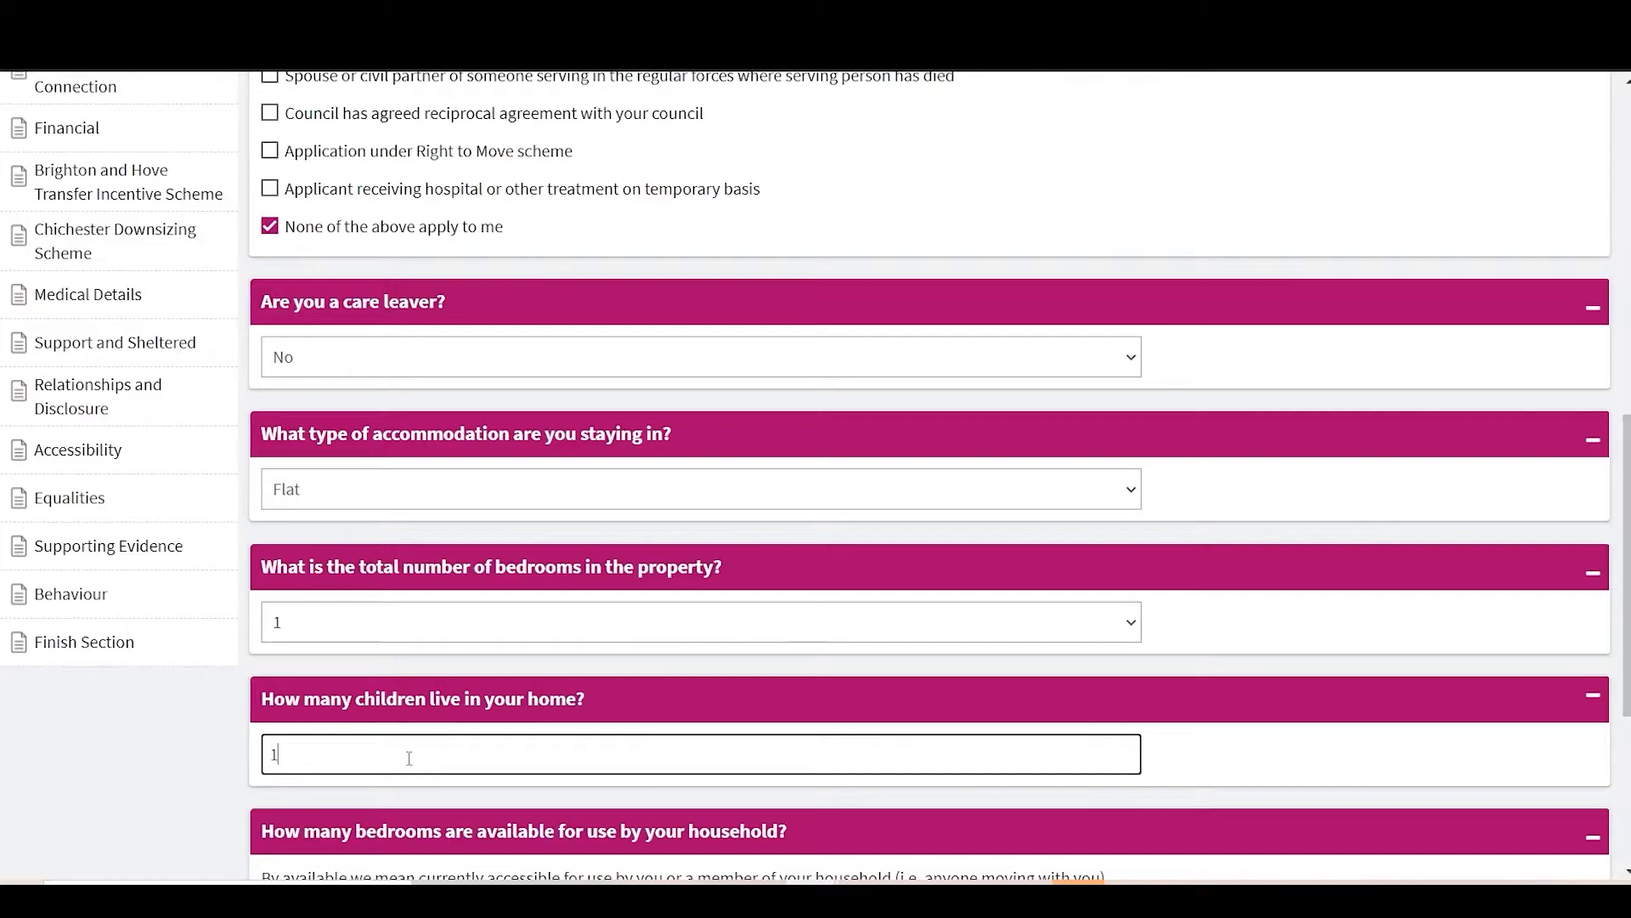
pyautogui.write('1')
pyautogui.scroll(-3, 409, 758)
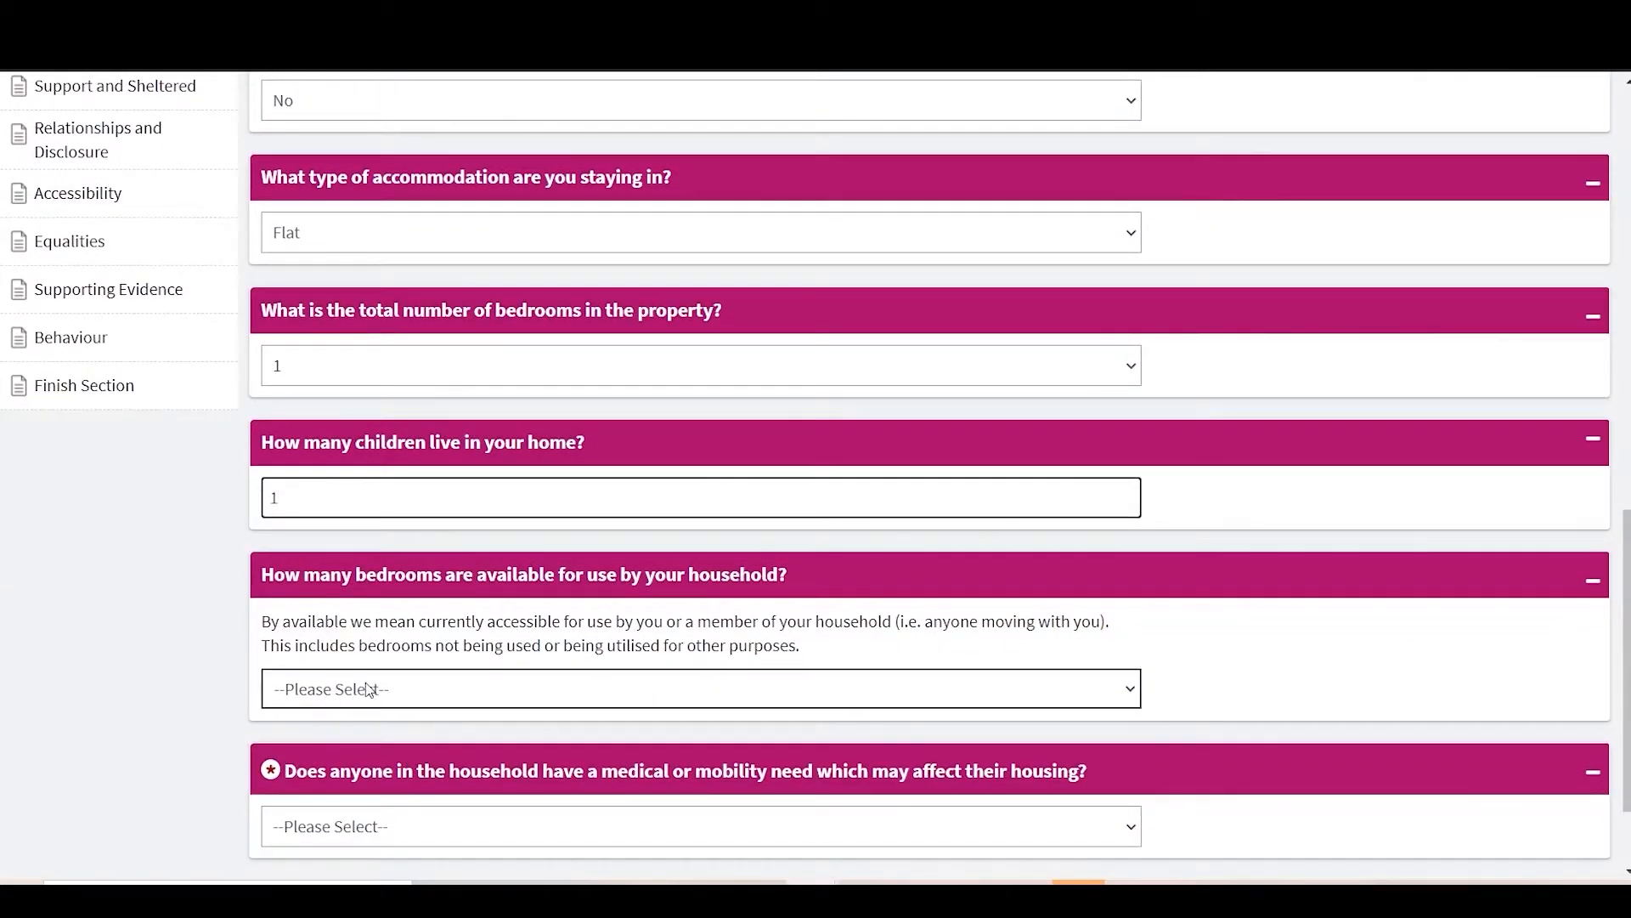
# Step: Set available bedrooms to 1, answer Yes to a medical or mobility need, and submit
pyautogui.click(369, 689)
pyautogui.click(311, 766)
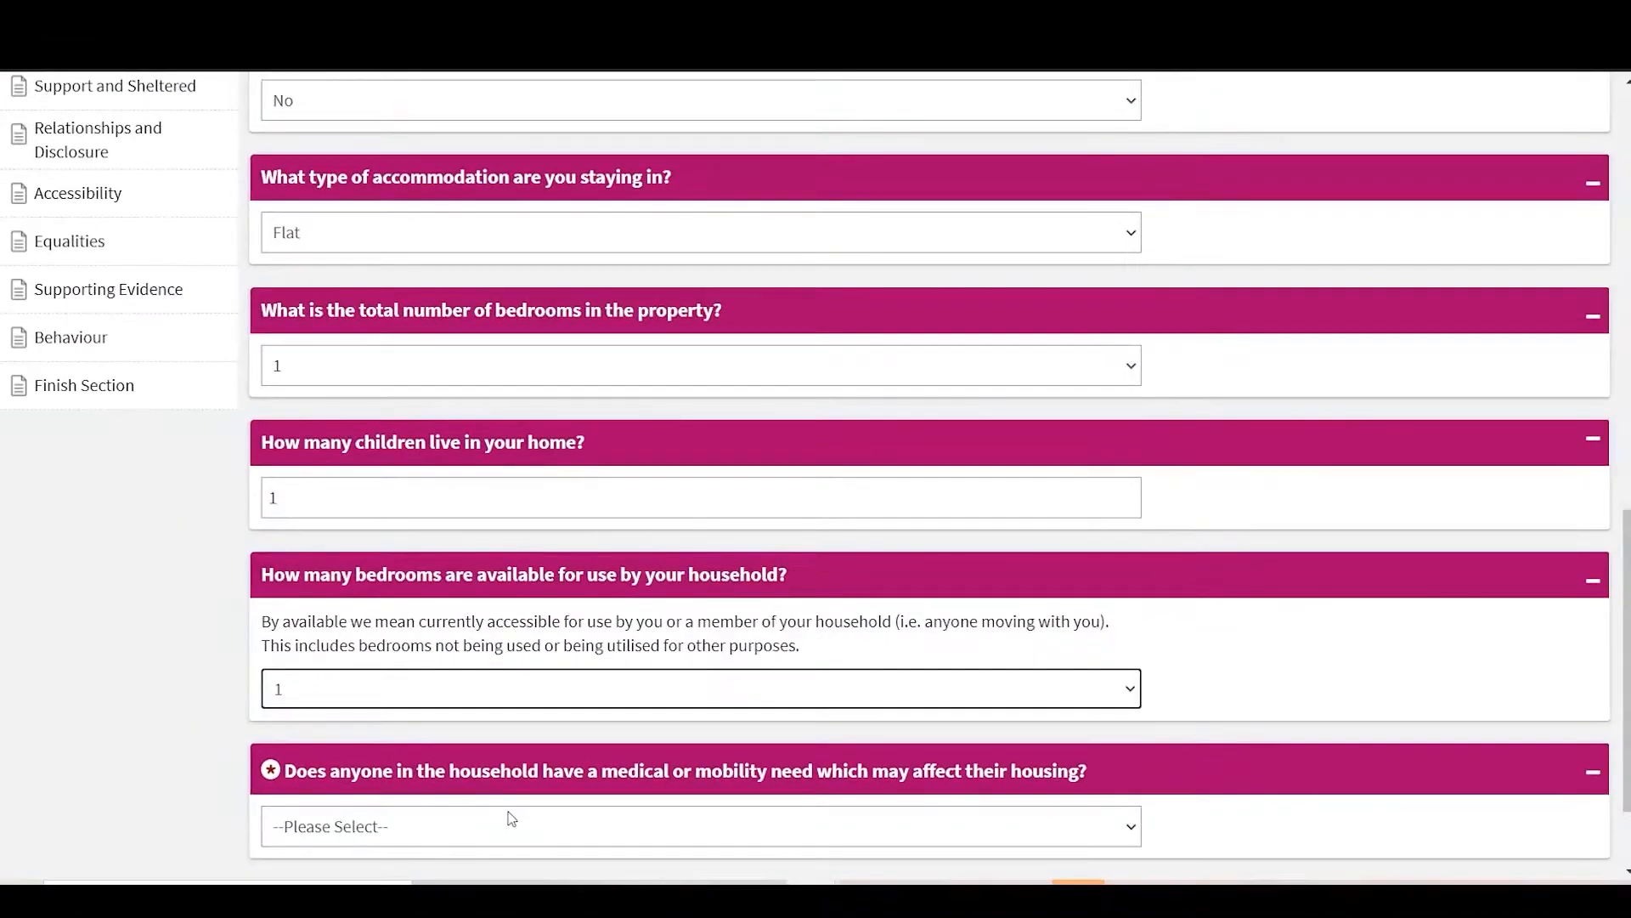
pyautogui.click(512, 818)
pyautogui.click(388, 775)
pyautogui.scroll(-2, 1587, 805)
pyautogui.click(1568, 782)
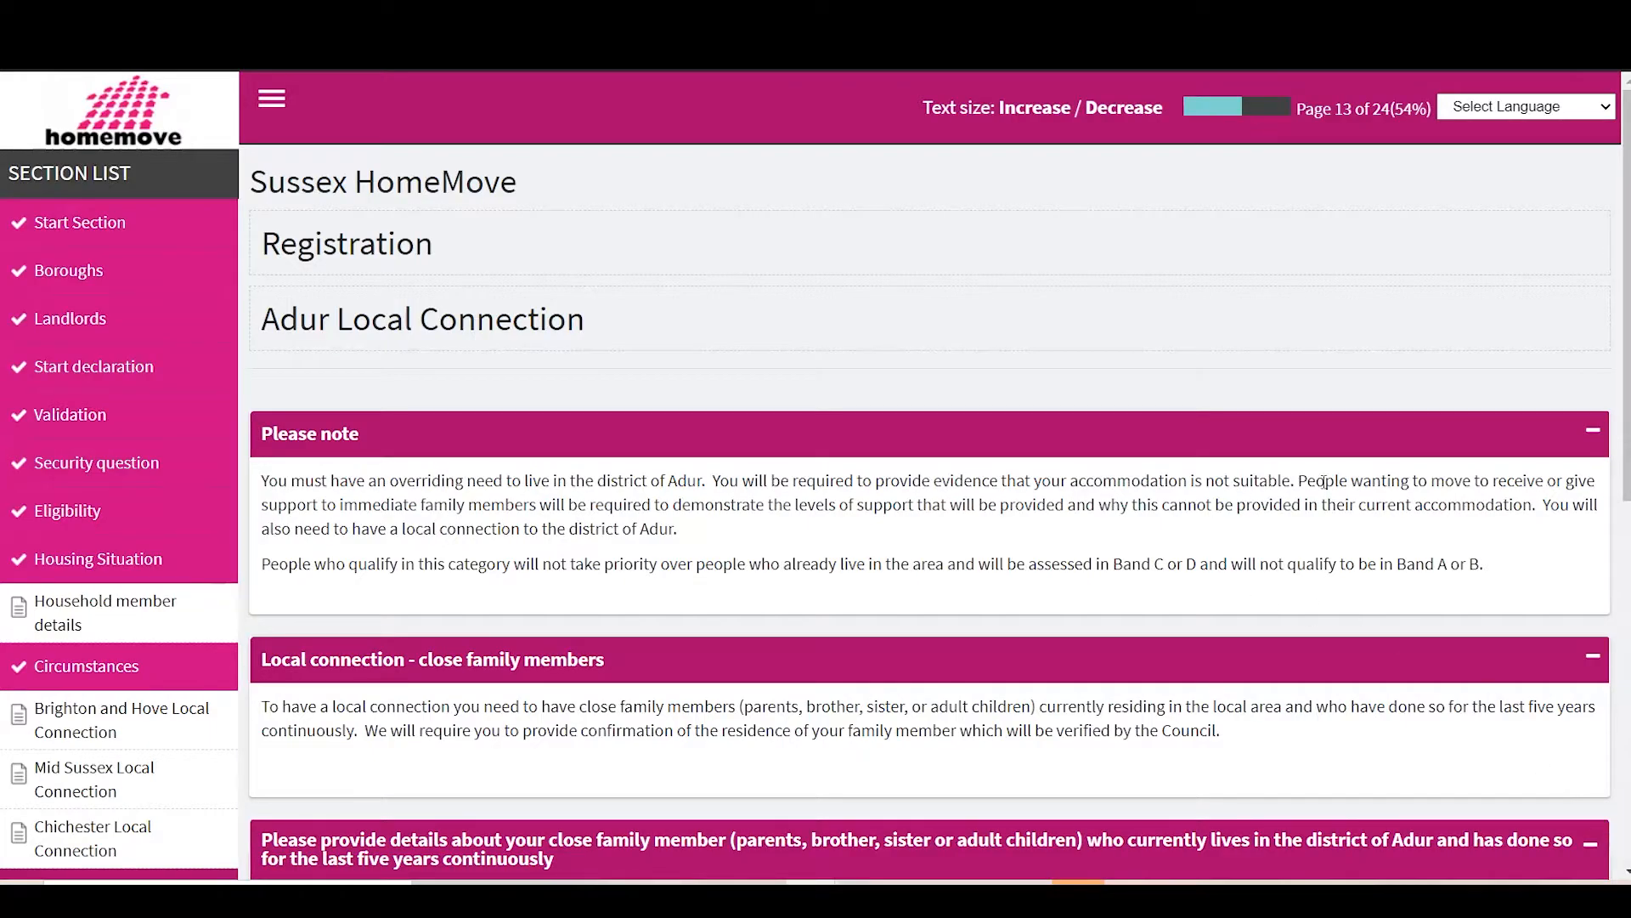
# Step: Add a close family member, entering their name, street address, town and postcode
pyautogui.scroll(-4, 1005, 507)
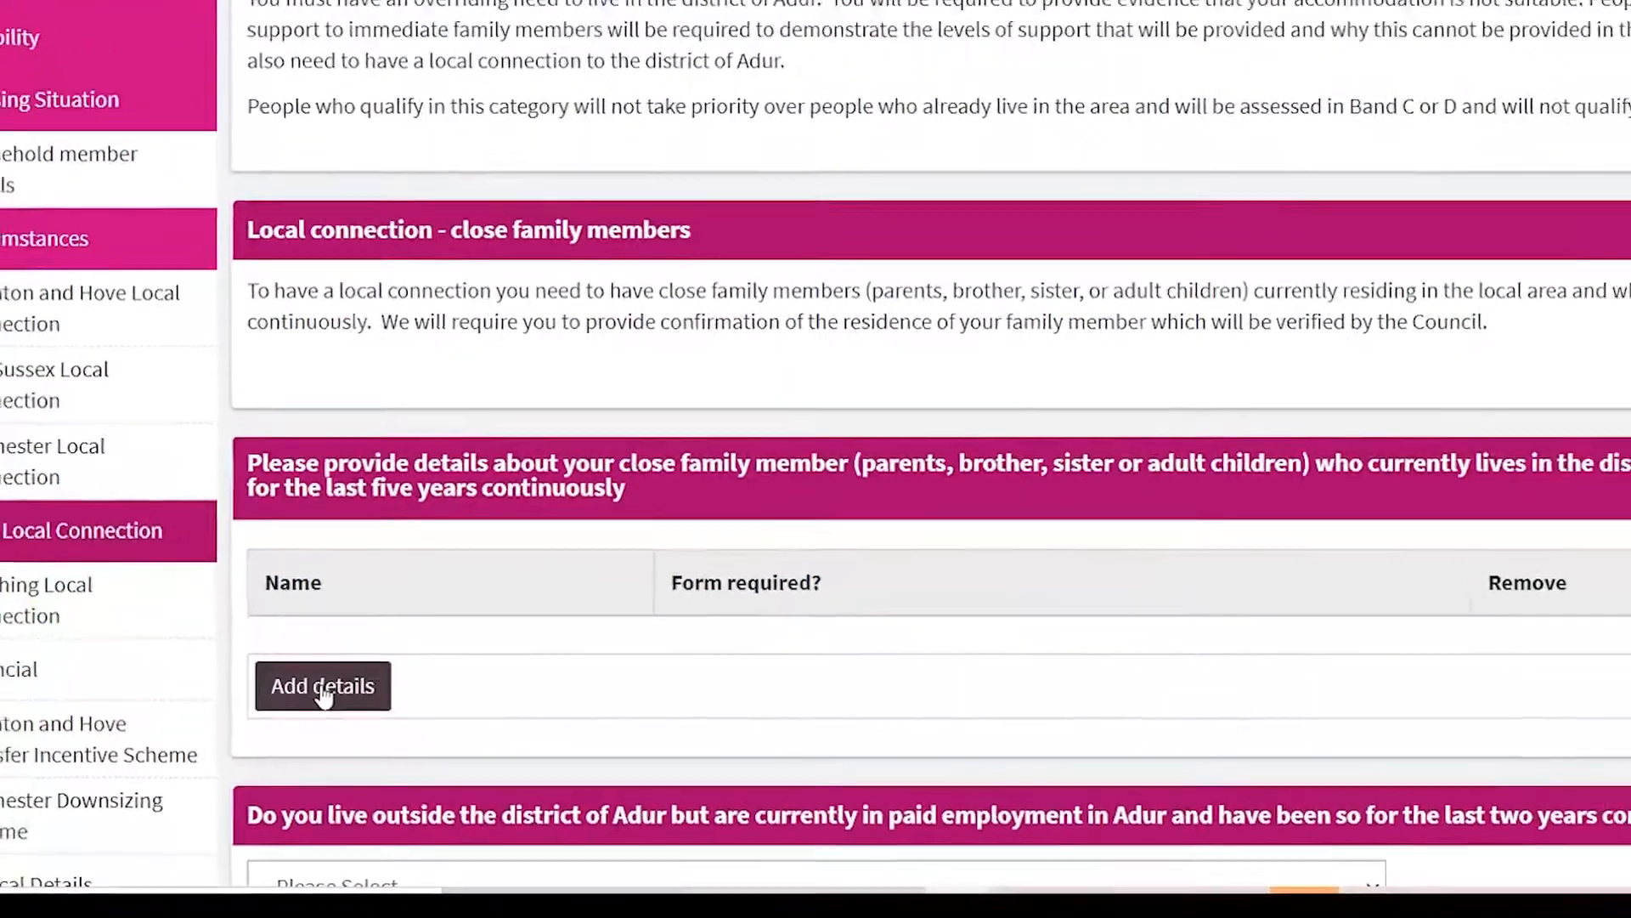
pyautogui.click(335, 582)
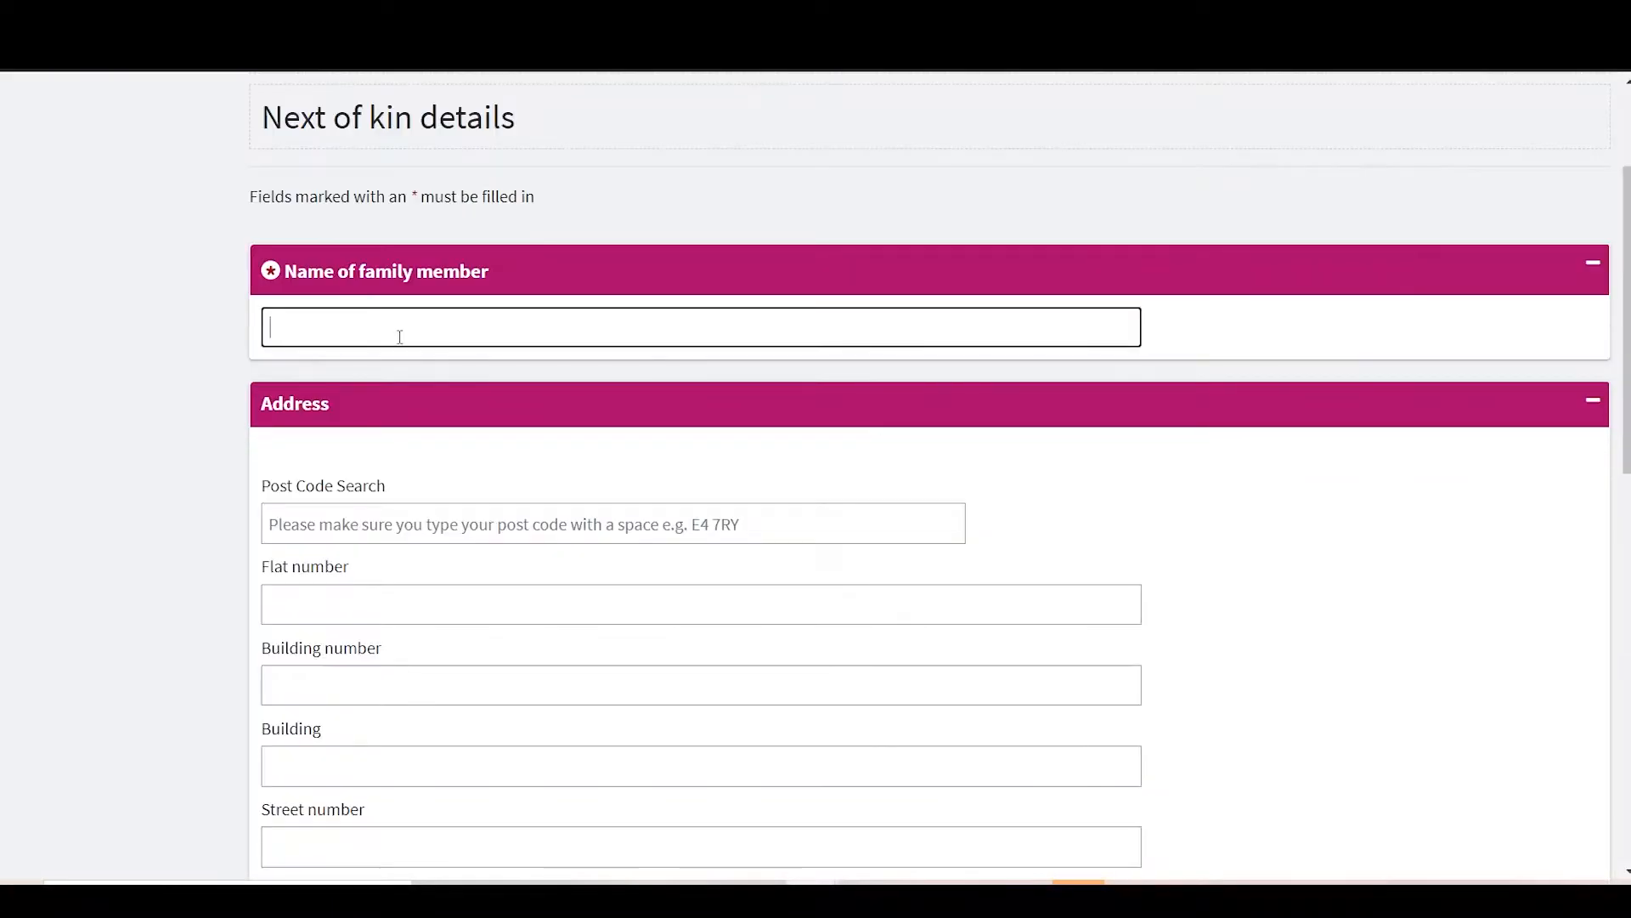
pyautogui.write('Jane Smith')
pyautogui.click(445, 518)
pyautogui.scroll(-5, 445, 517)
pyautogui.click(447, 512)
pyautogui.scroll(2, 447, 512)
pyautogui.click(370, 468)
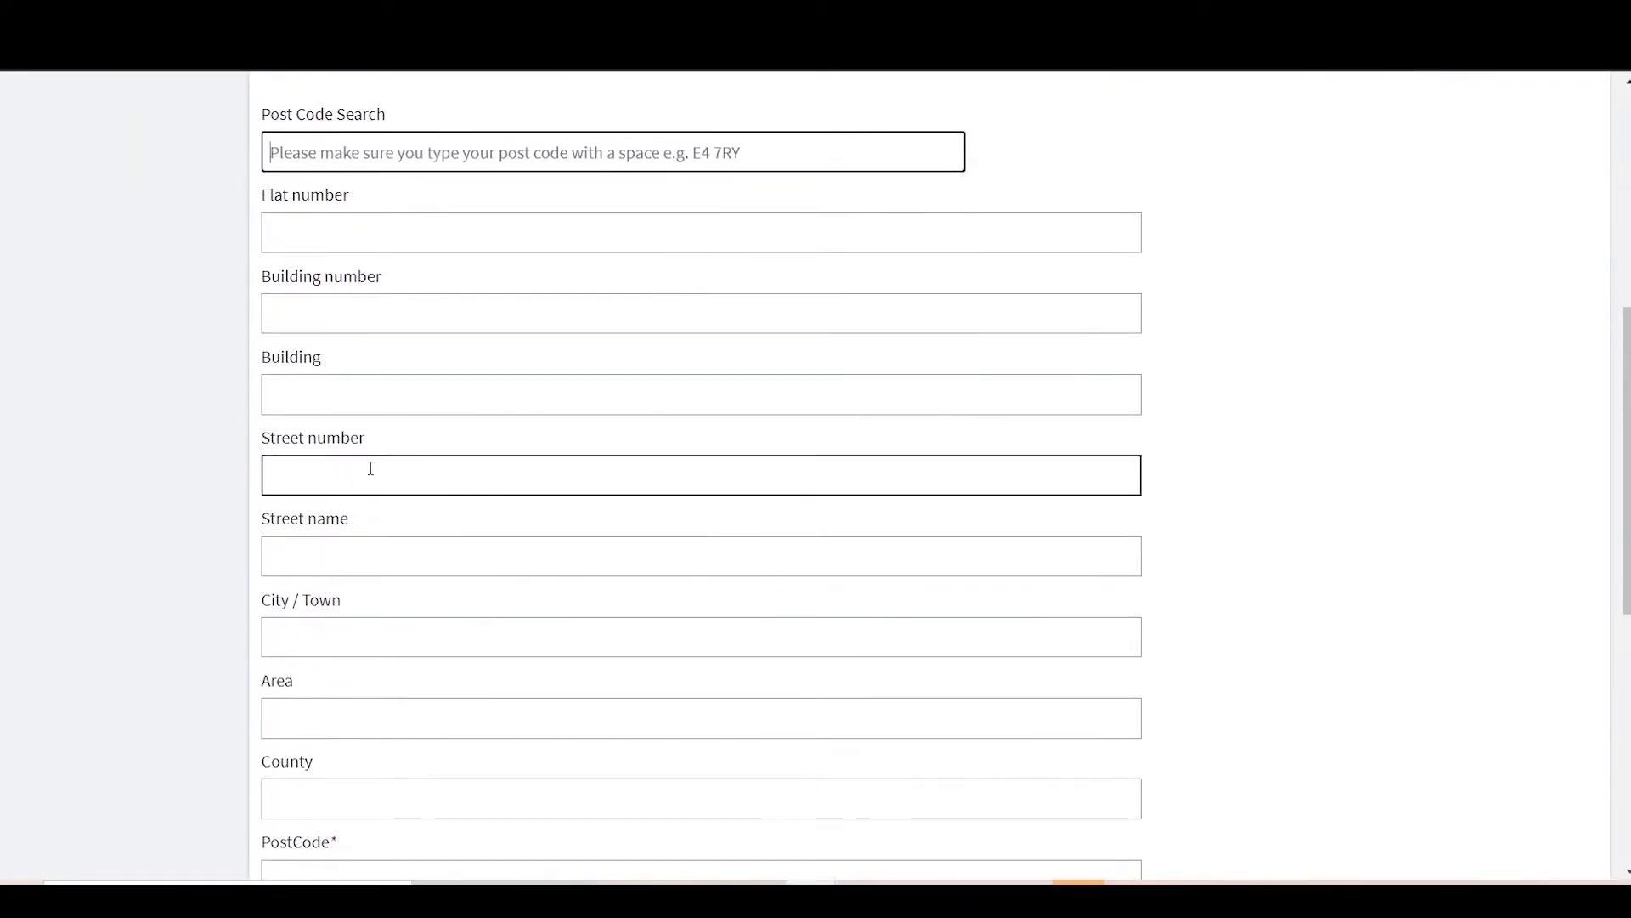
pyautogui.write('10')
pyautogui.press('Tab')
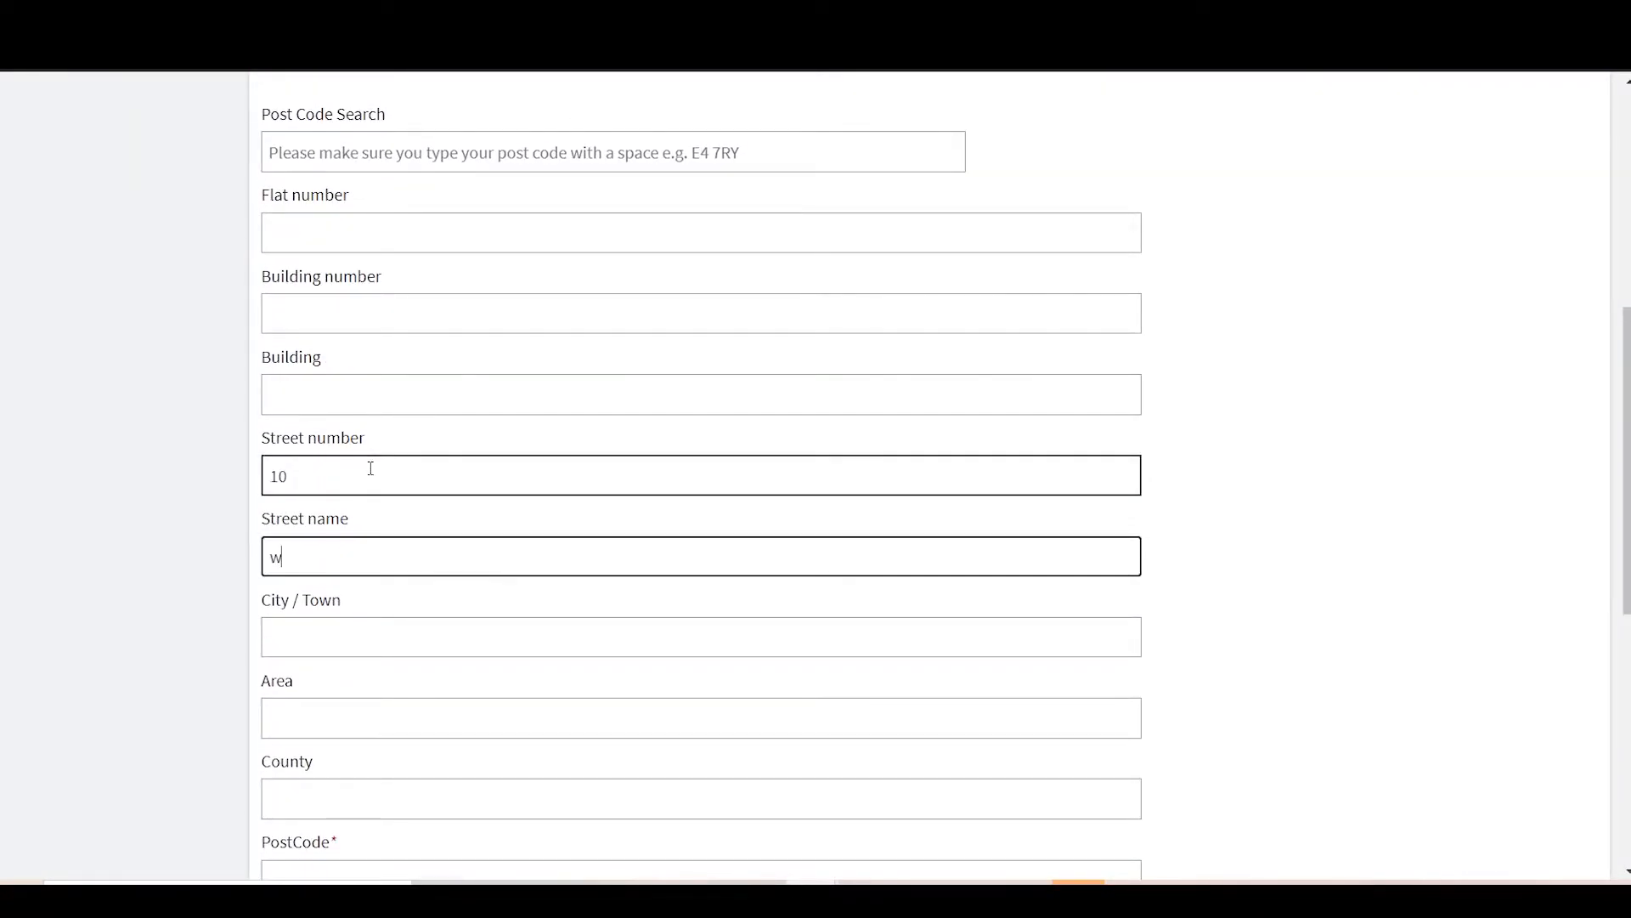
pyautogui.write('Test road')
pyautogui.click(343, 644)
pyautogui.write('Worthing')
pyautogui.scroll(-2, 346, 650)
pyautogui.click(340, 693)
pyautogui.write('aa1 a11')
# Step: Set the Adur residence dates to 09-Oct-2007 through 20-Oct-2020, relationship Father, and save
pyautogui.scroll(-3, 340, 693)
pyautogui.click(339, 548)
pyautogui.click(381, 788)
pyautogui.click(403, 680)
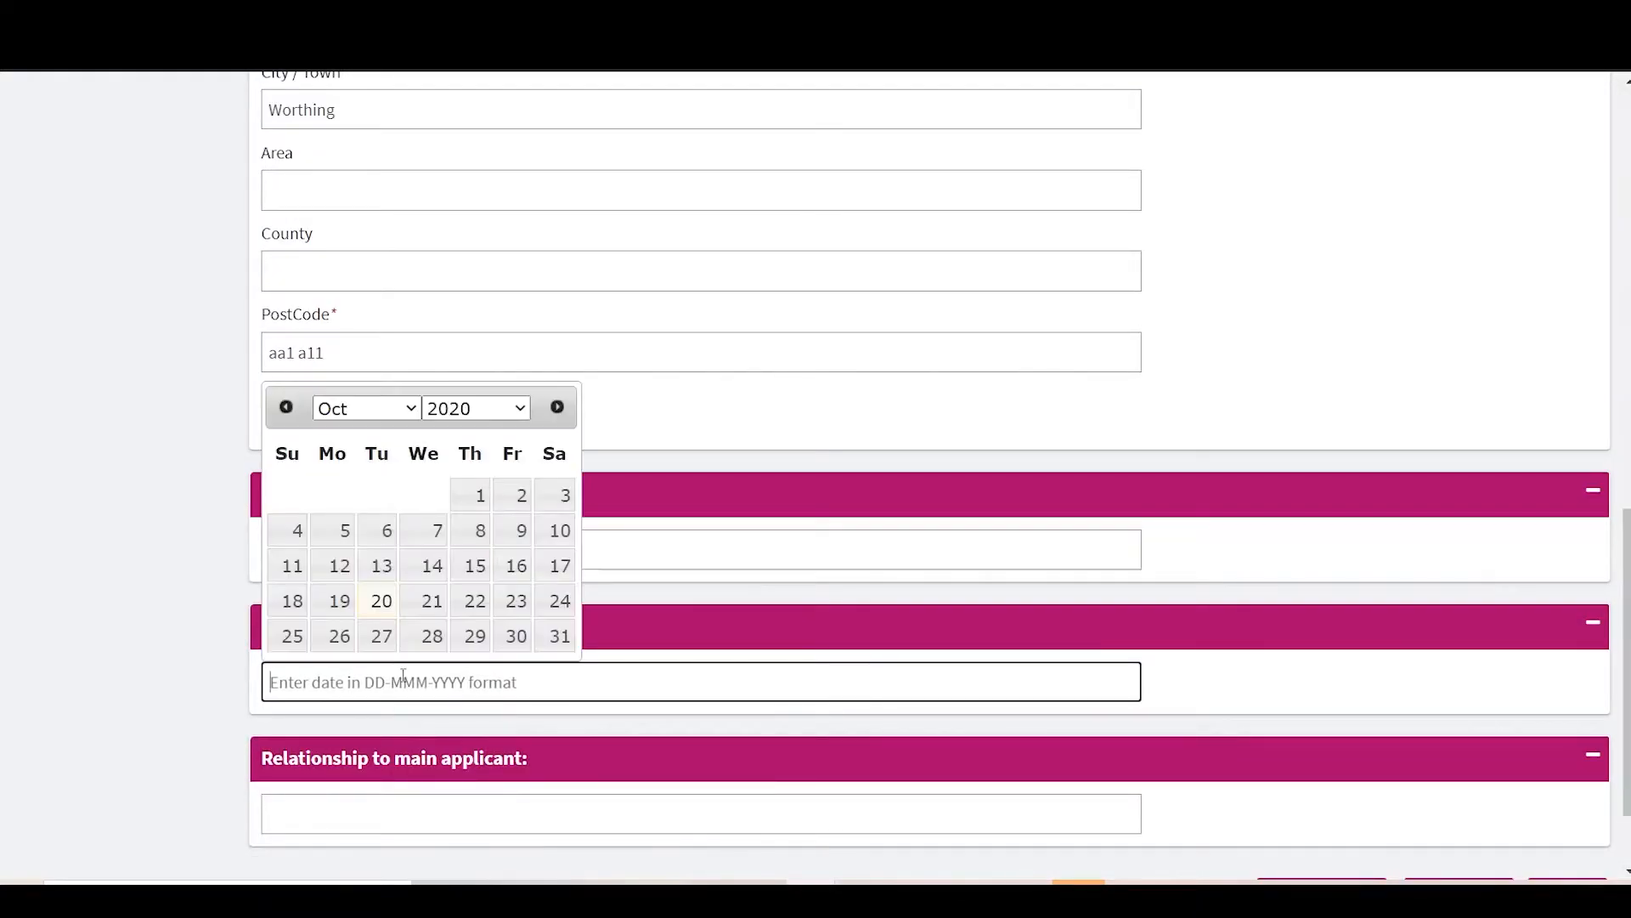
pyautogui.click(381, 601)
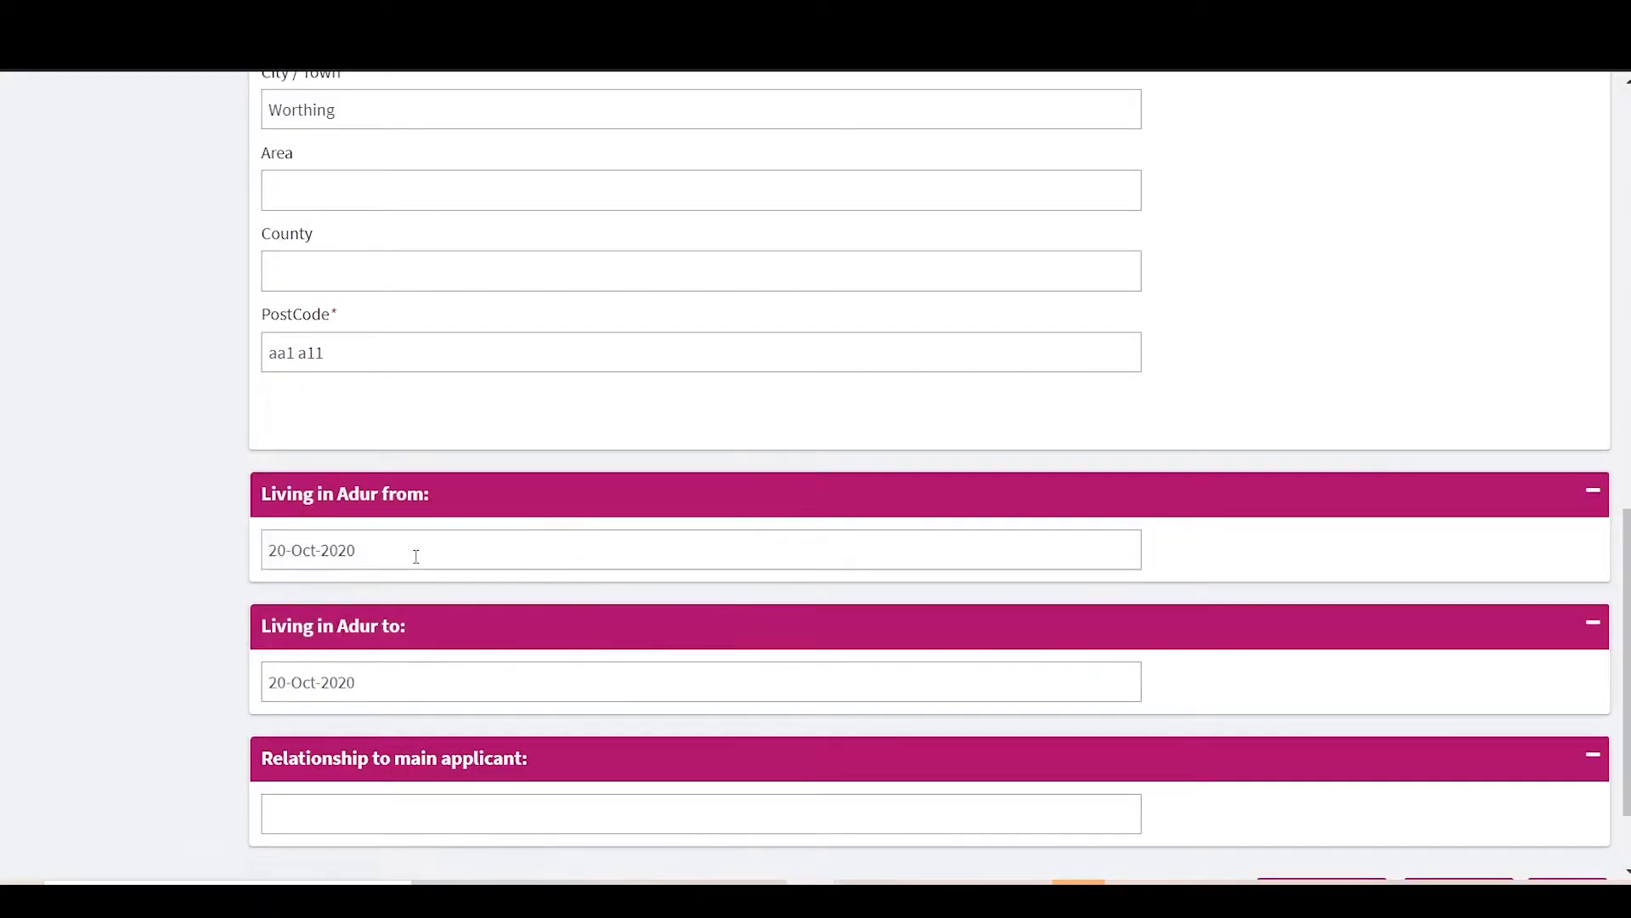
pyautogui.click(411, 551)
pyautogui.click(481, 597)
pyautogui.click(449, 293)
pyautogui.click(390, 717)
pyautogui.scroll(-2, 374, 696)
pyautogui.click(365, 685)
pyautogui.write('Father')
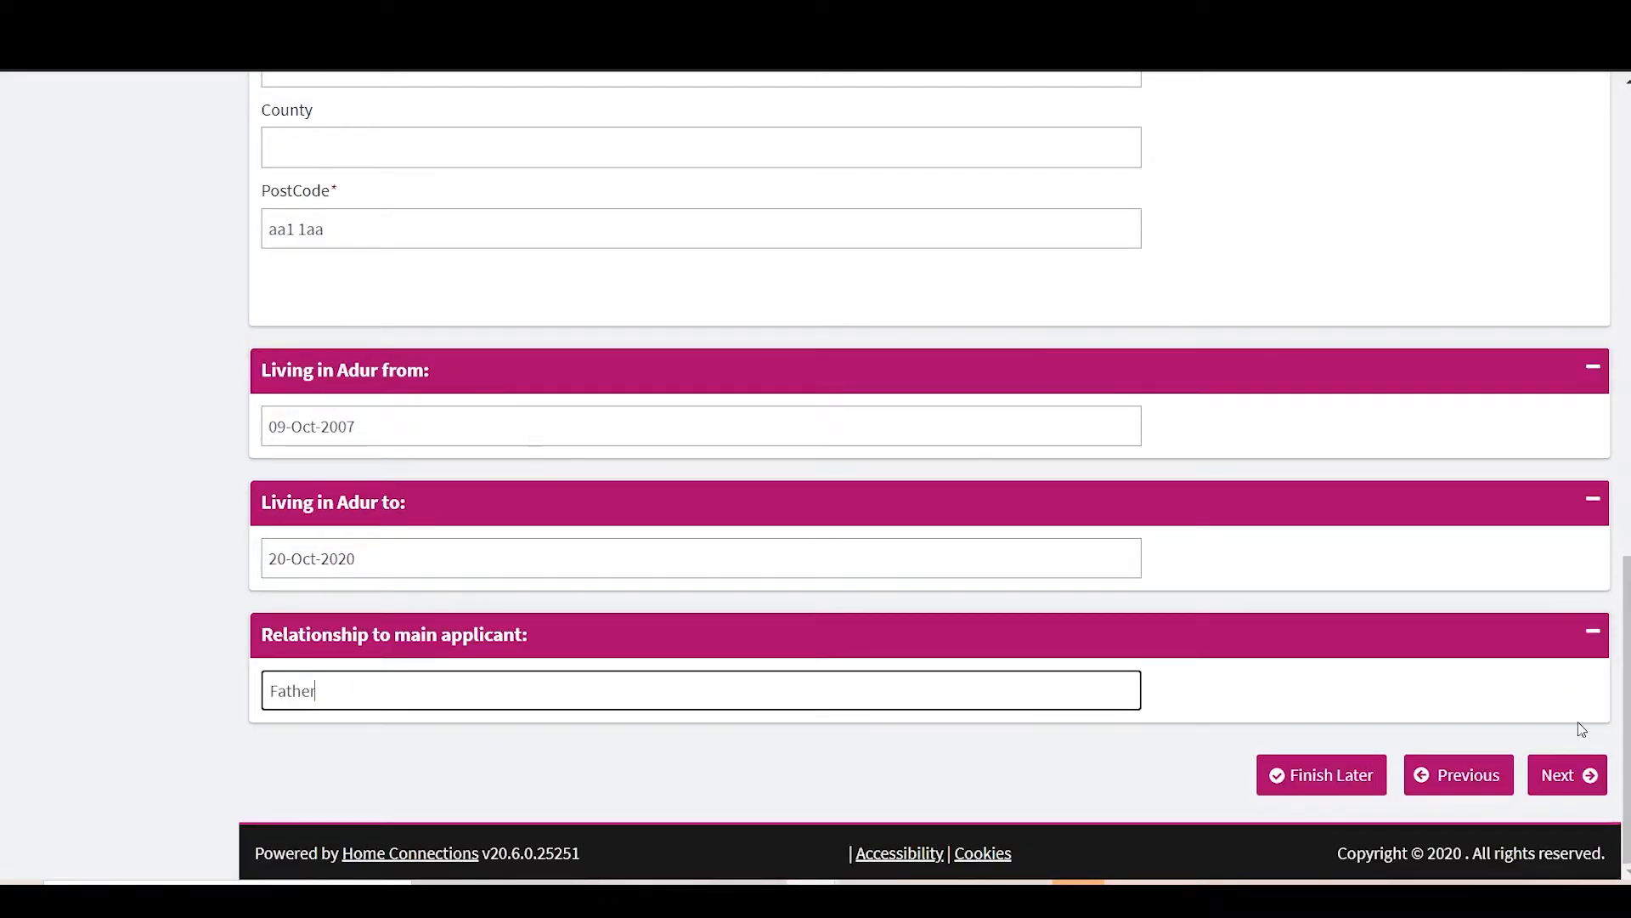
pyautogui.click(1568, 775)
# Step: Answer Yes to having worked in Adur for the last two years
pyautogui.scroll(-2, 1585, 785)
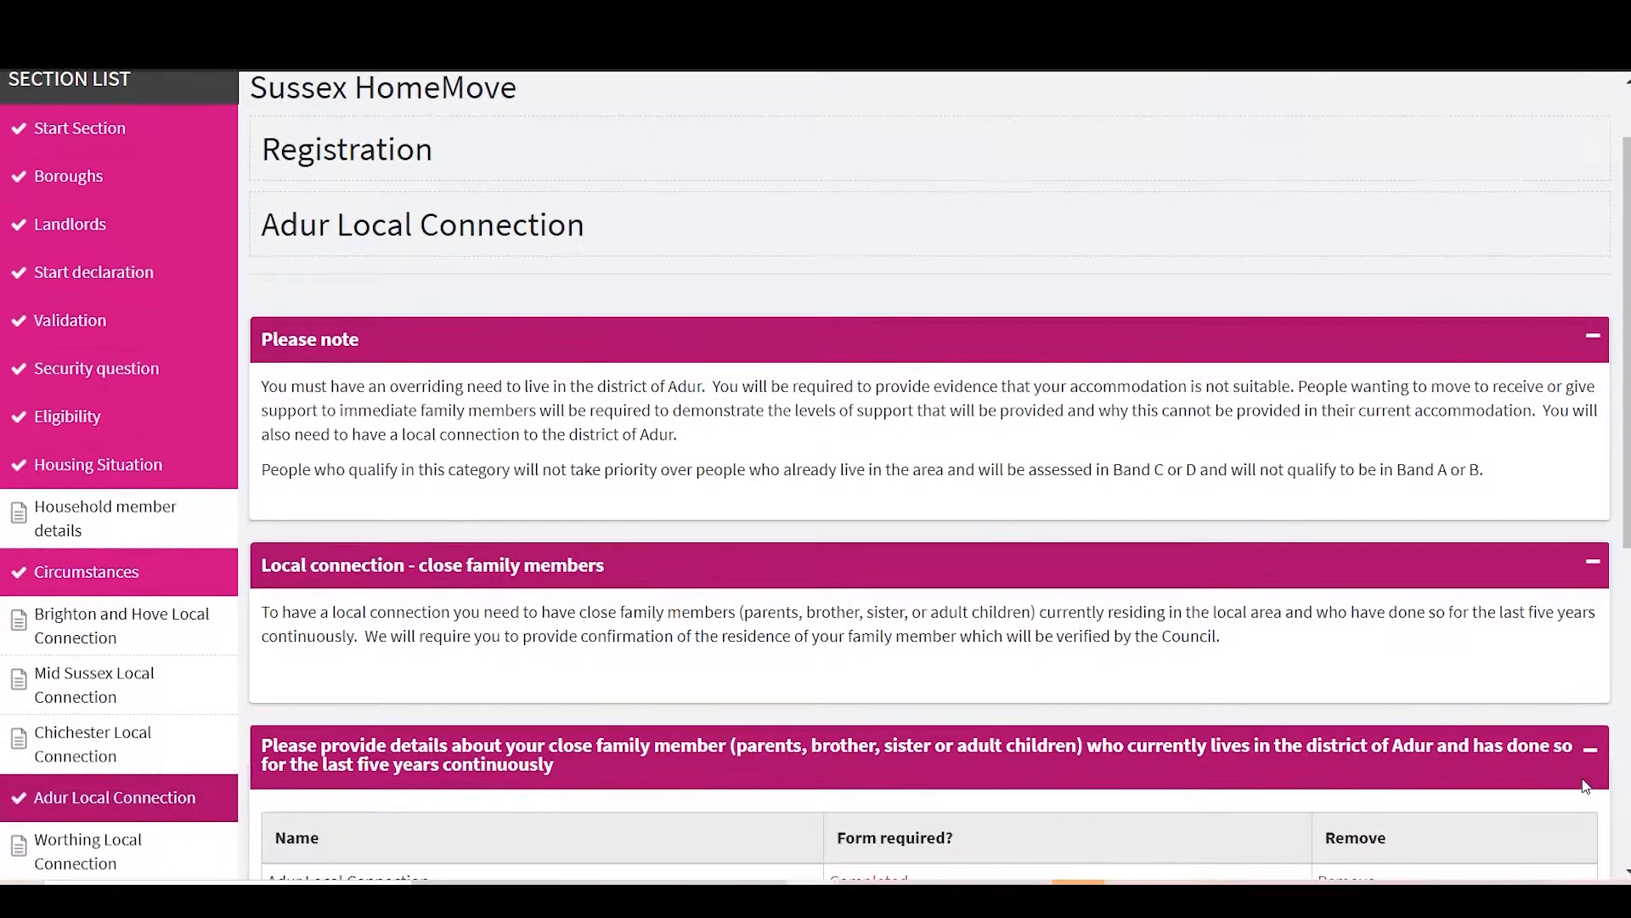
pyautogui.scroll(-3, 895, 561)
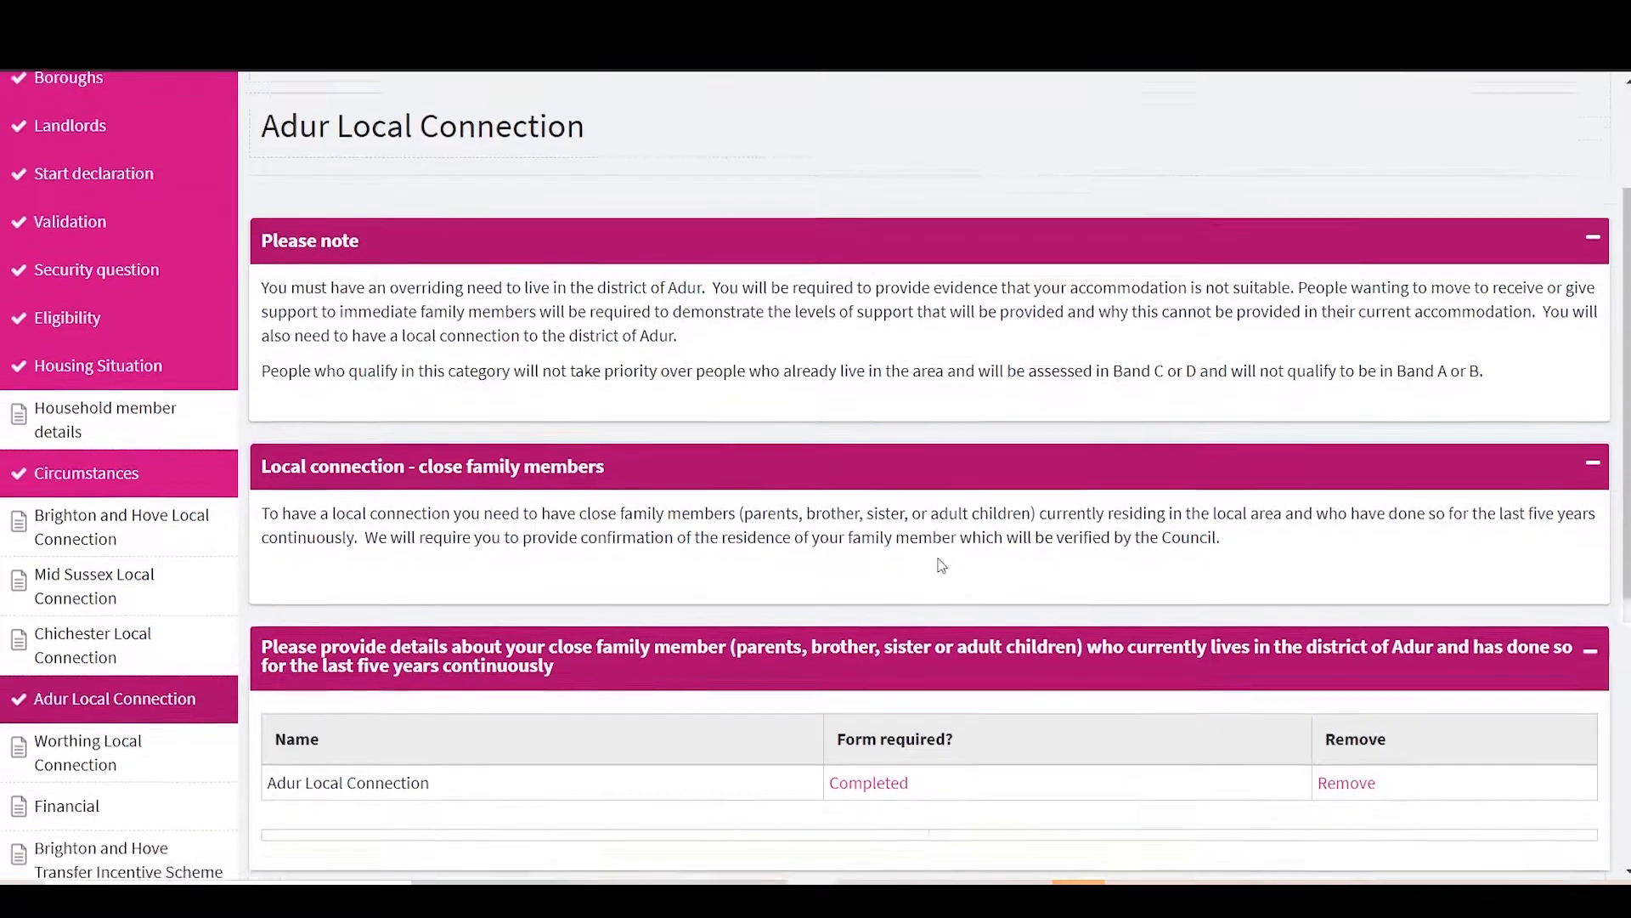
pyautogui.scroll(-1, 839, 571)
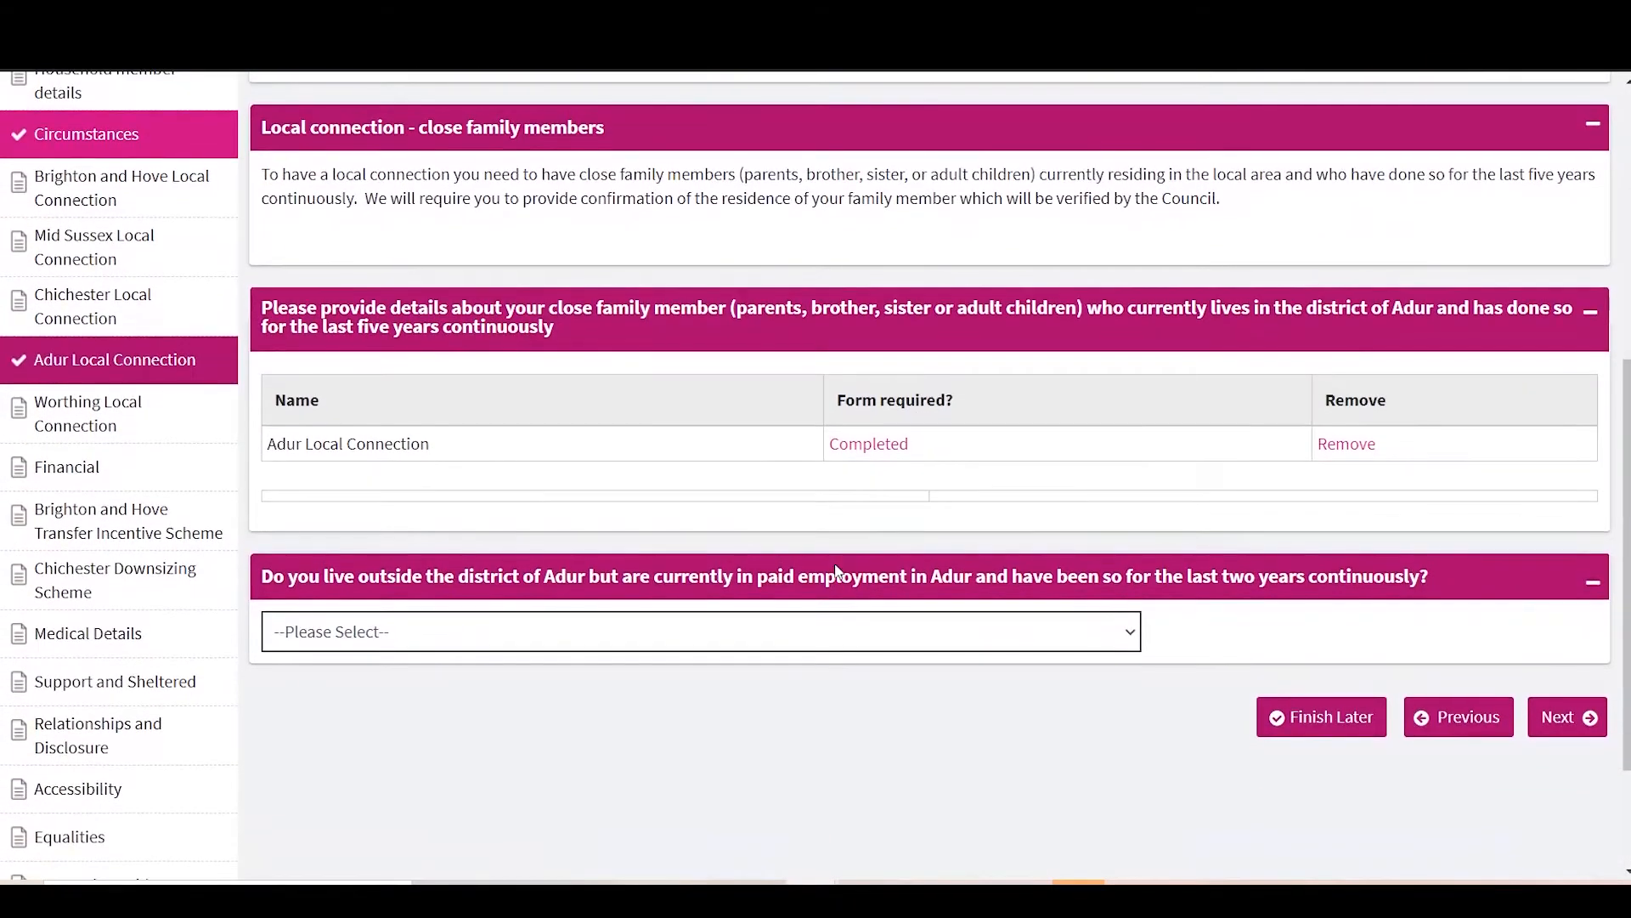
pyautogui.scroll(-1, 778, 633)
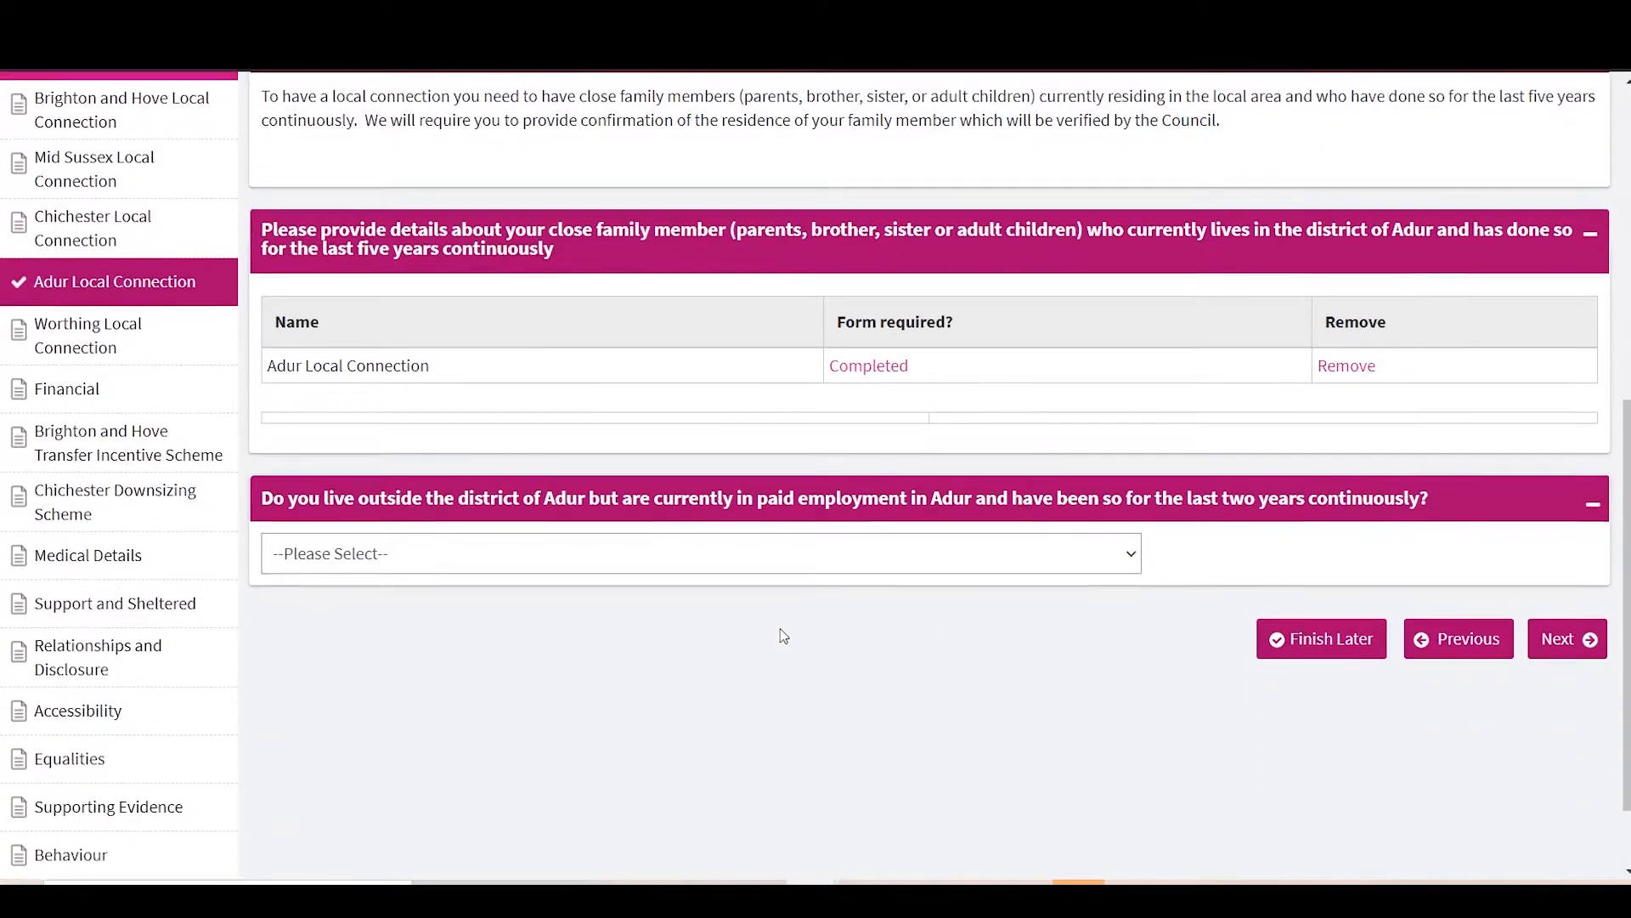
pyautogui.click(782, 564)
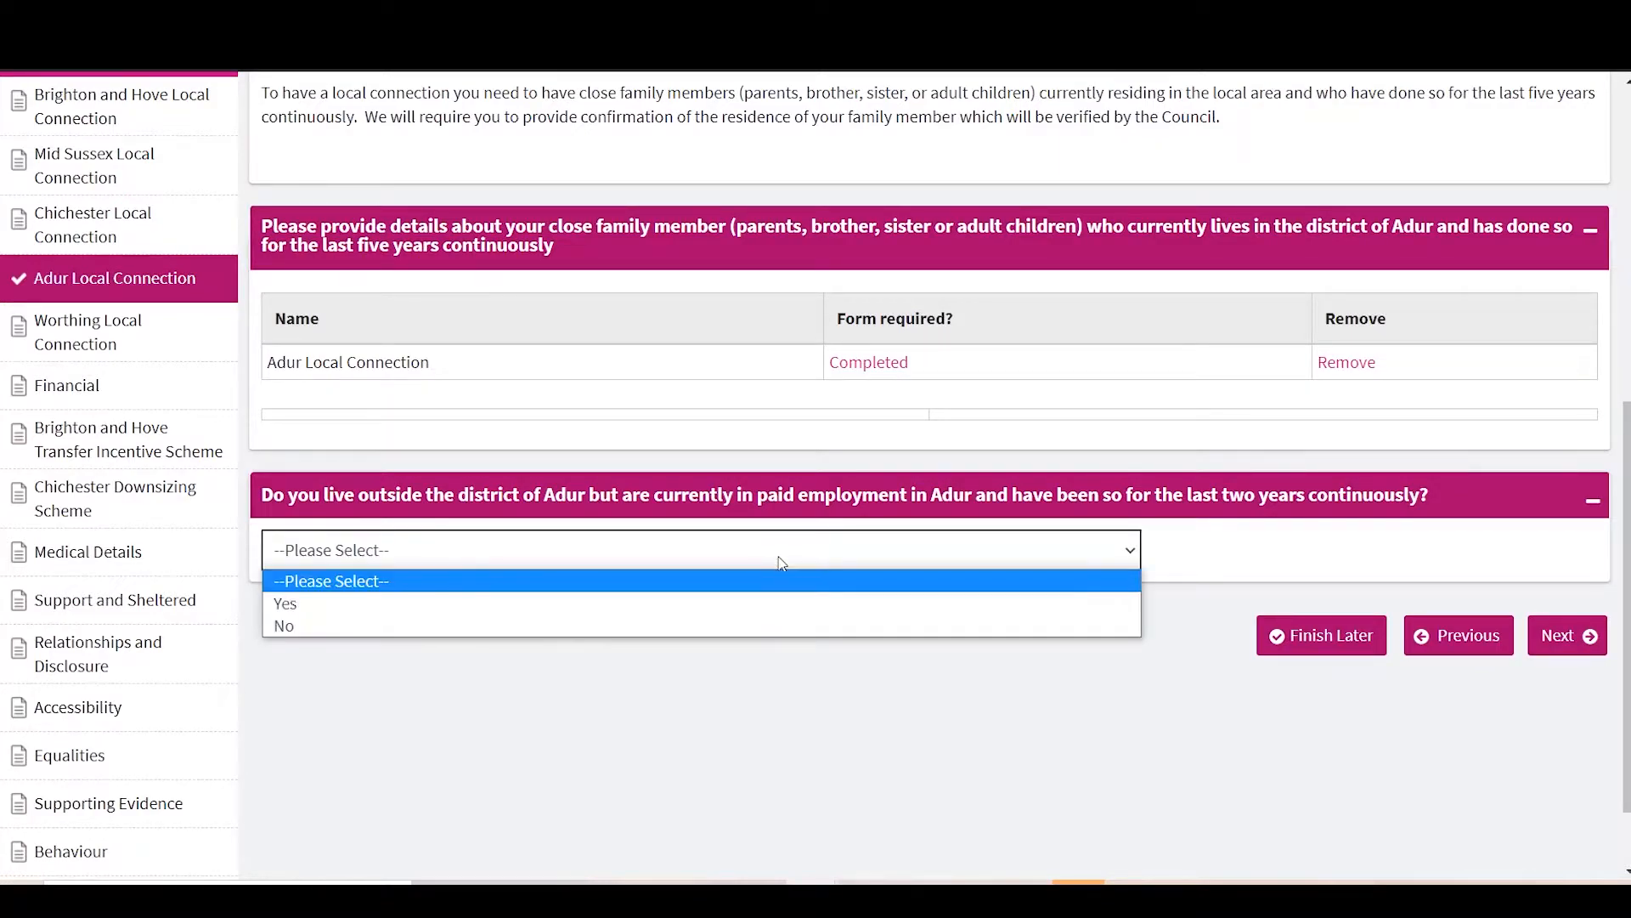
pyautogui.click(742, 605)
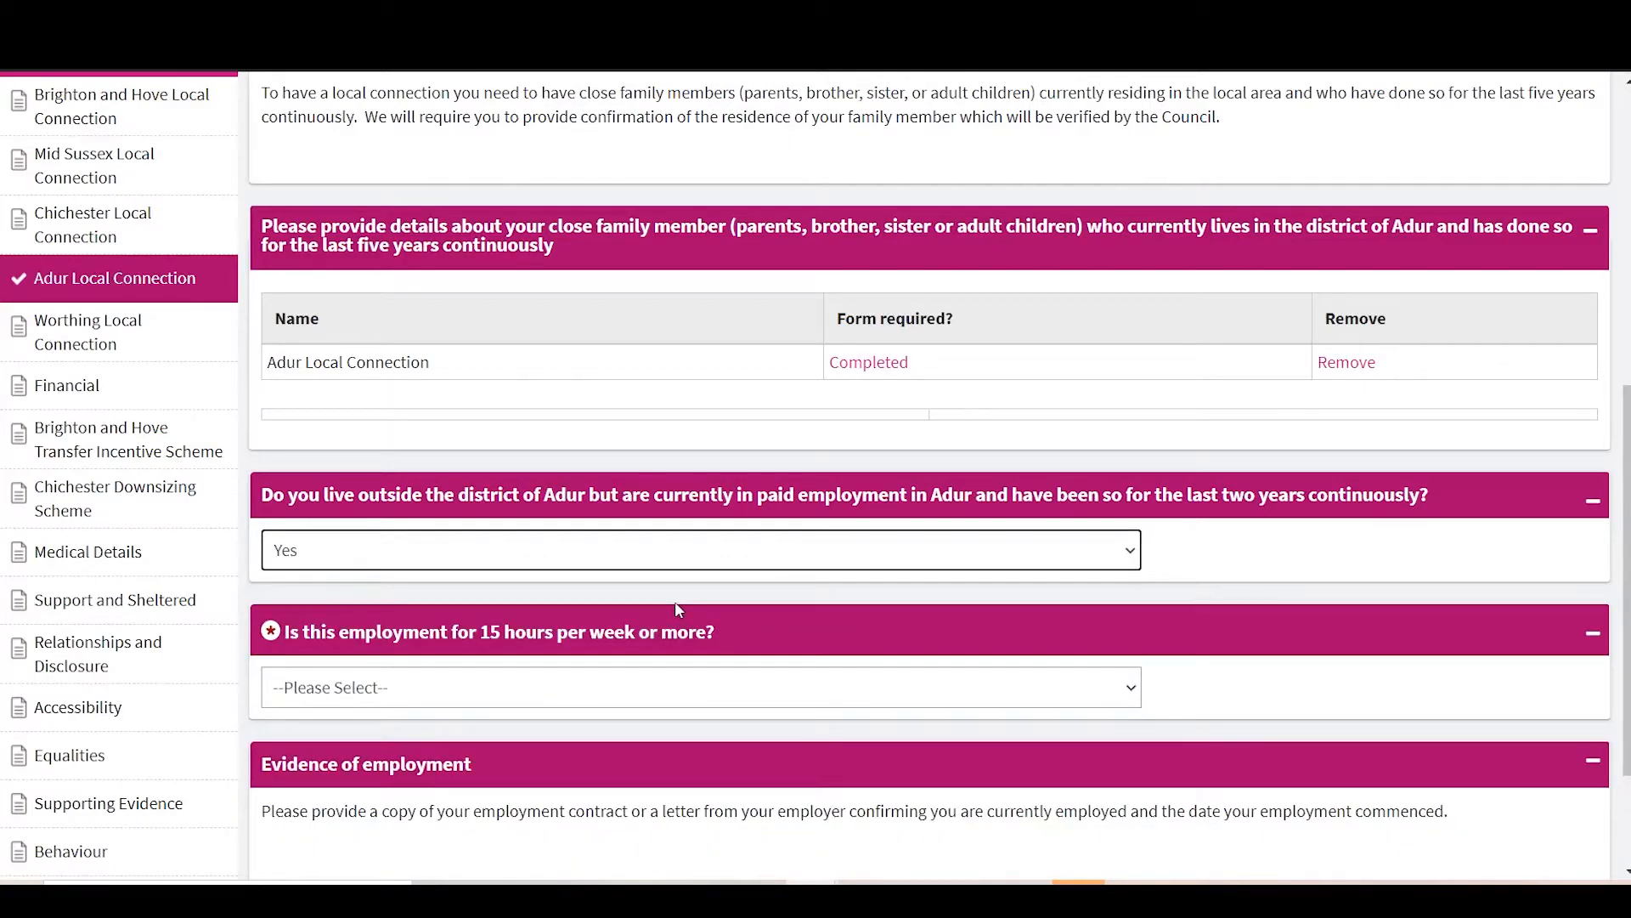
pyautogui.click(659, 556)
pyautogui.click(1223, 652)
pyautogui.scroll(-2, 876, 541)
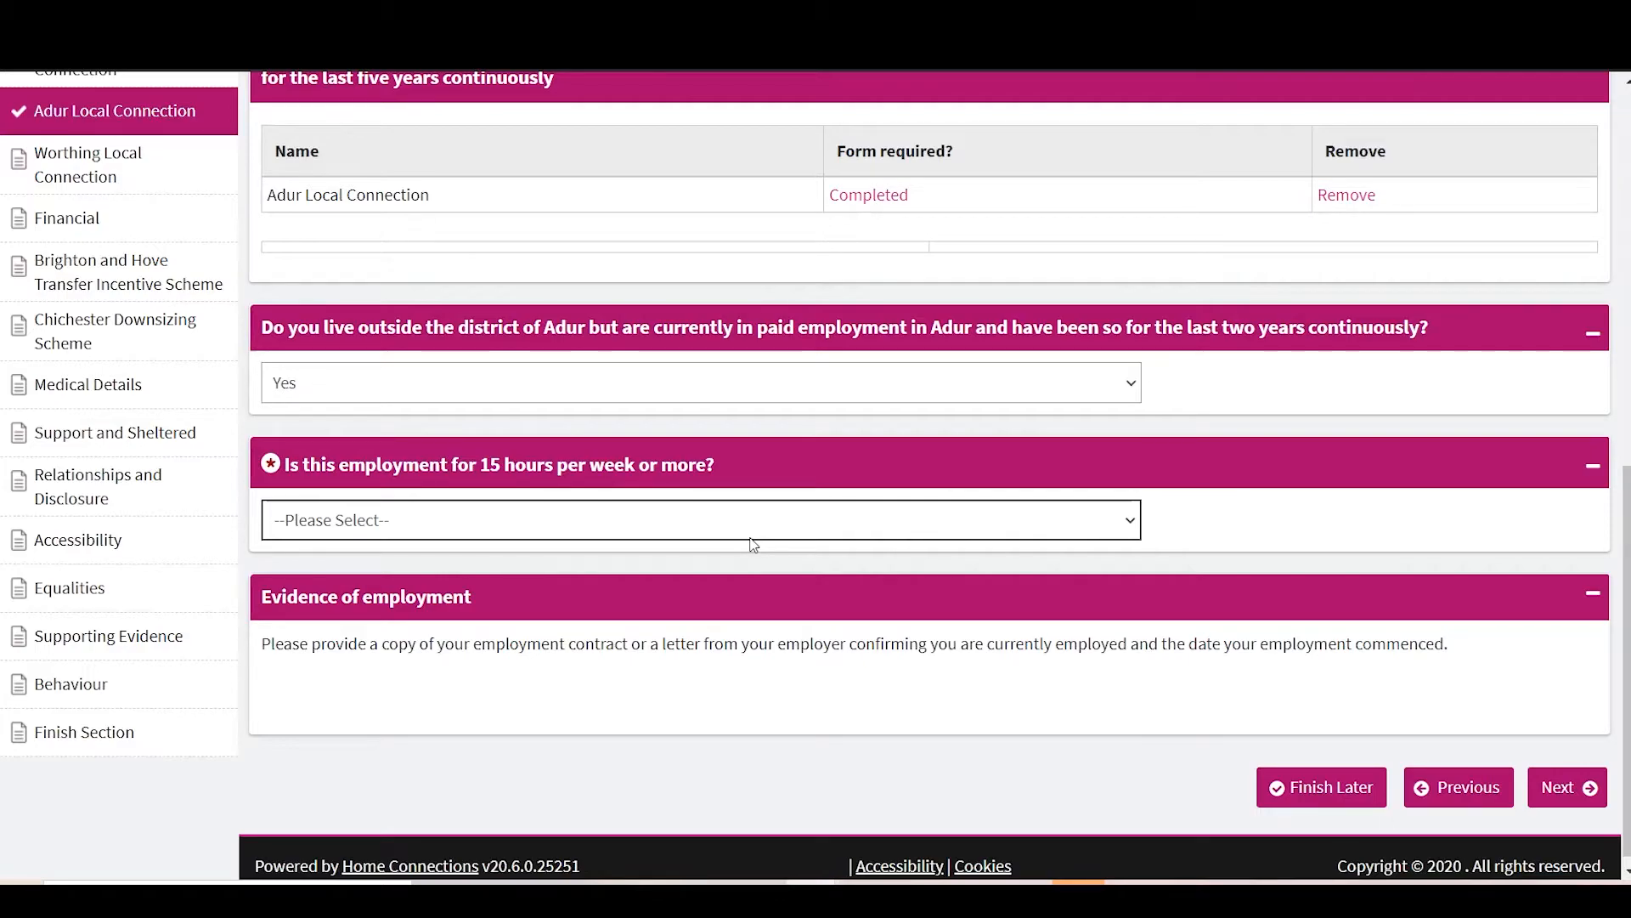
pyautogui.click(711, 384)
pyautogui.click(614, 460)
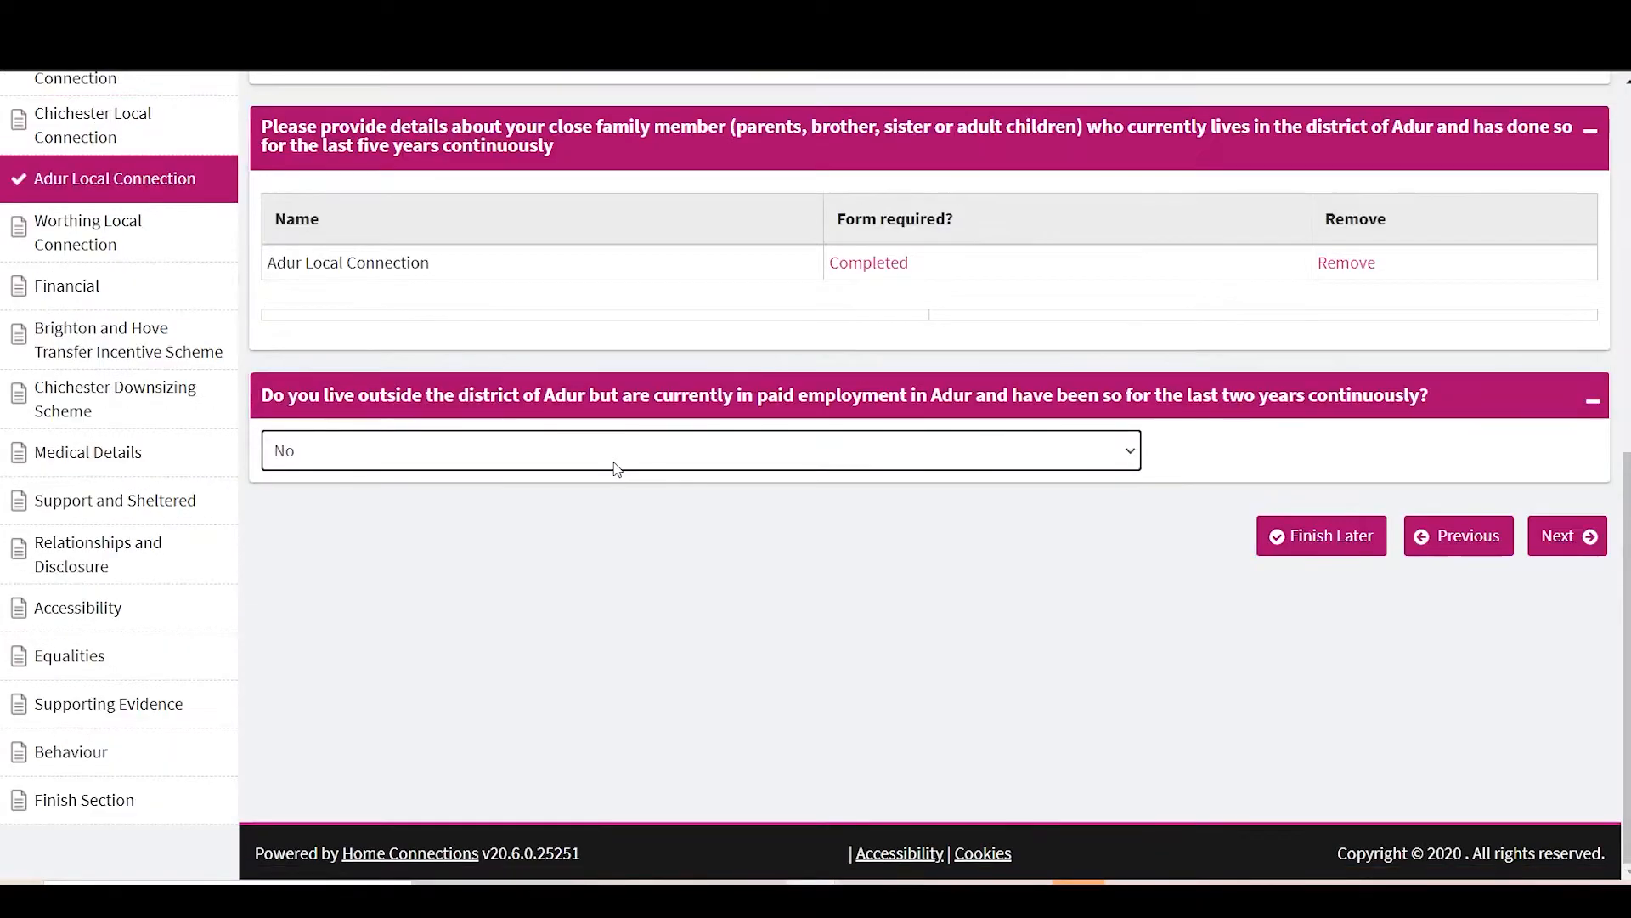
pyautogui.scroll(4, 731, 446)
pyautogui.scroll(-3, 733, 445)
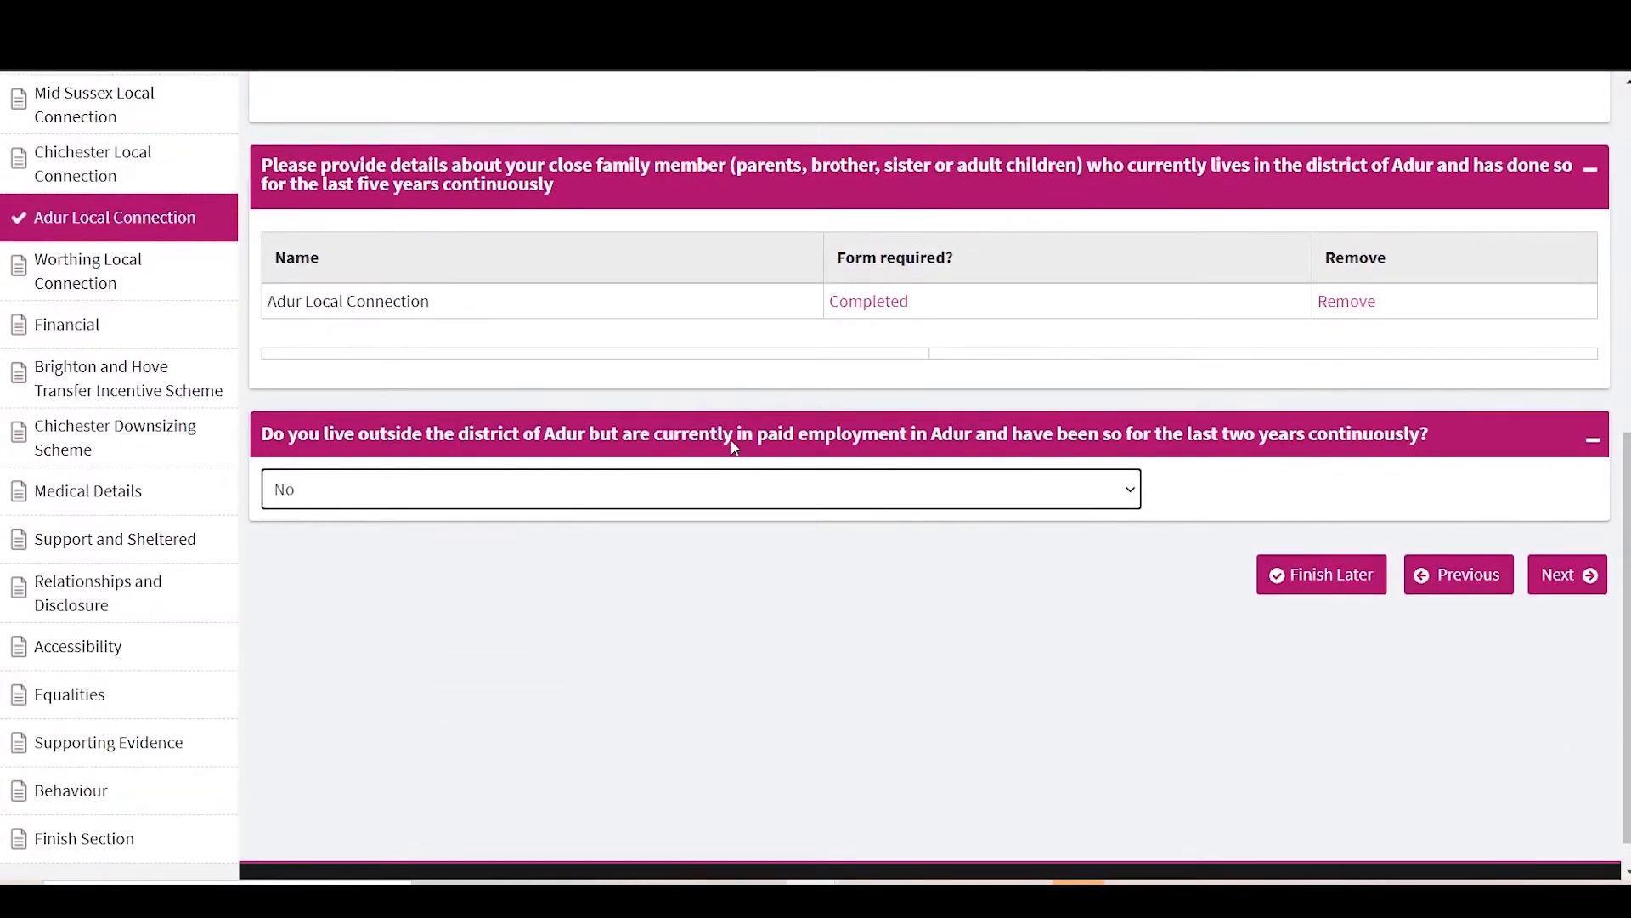
pyautogui.click(574, 509)
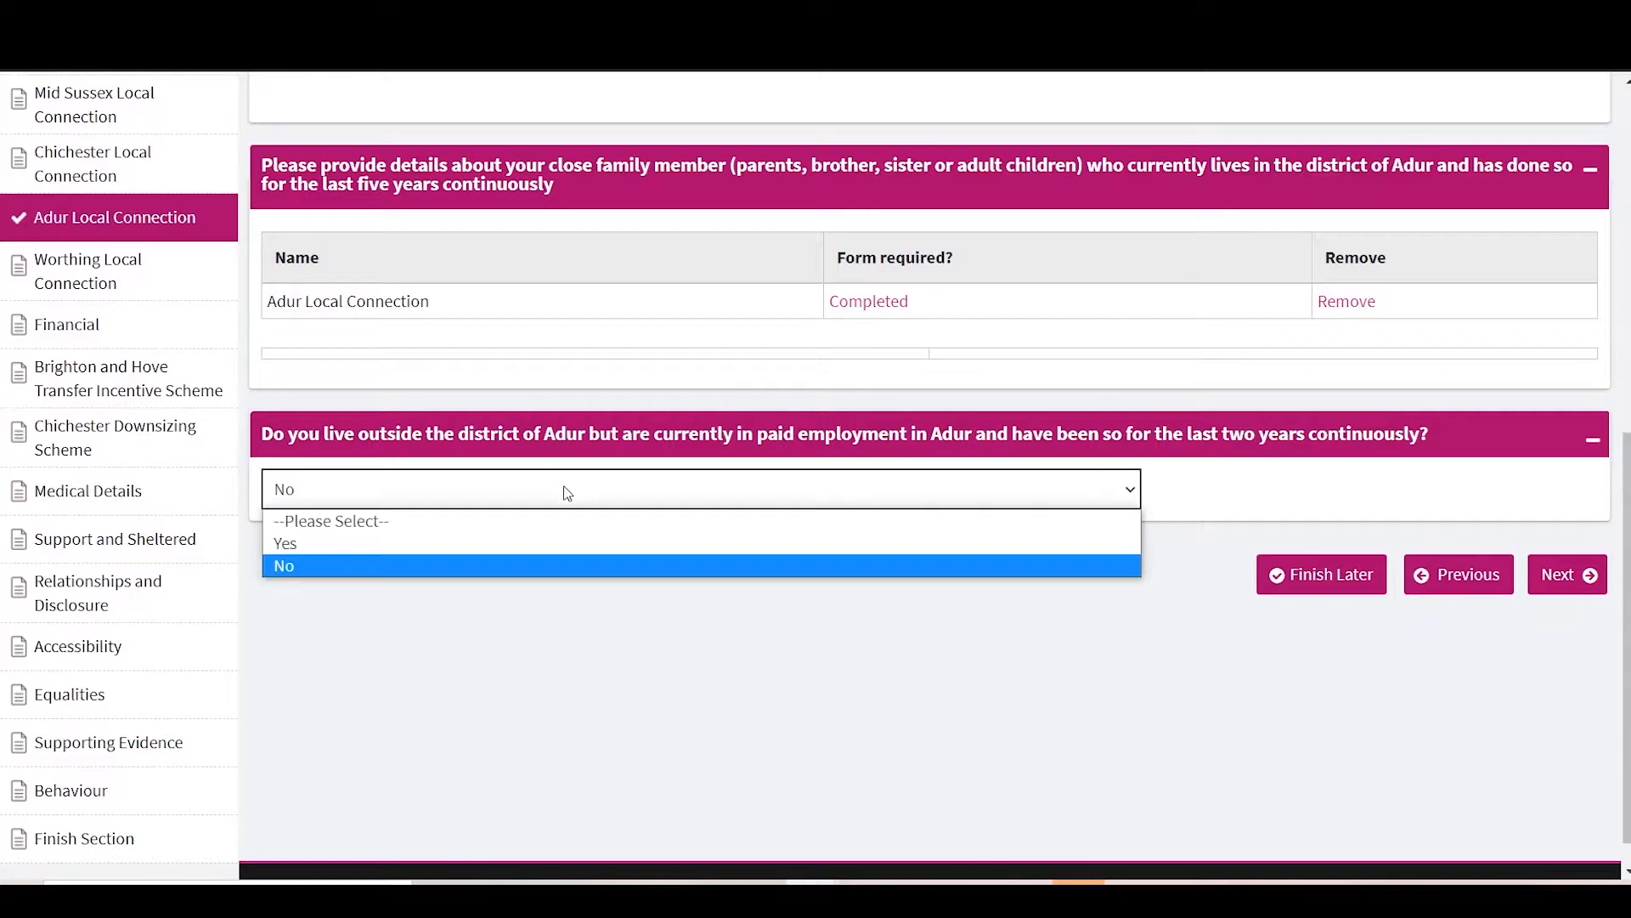
pyautogui.click(502, 540)
# Step: Answer Yes to working 15 hours or more weekly and continue
pyautogui.scroll(-2, 503, 543)
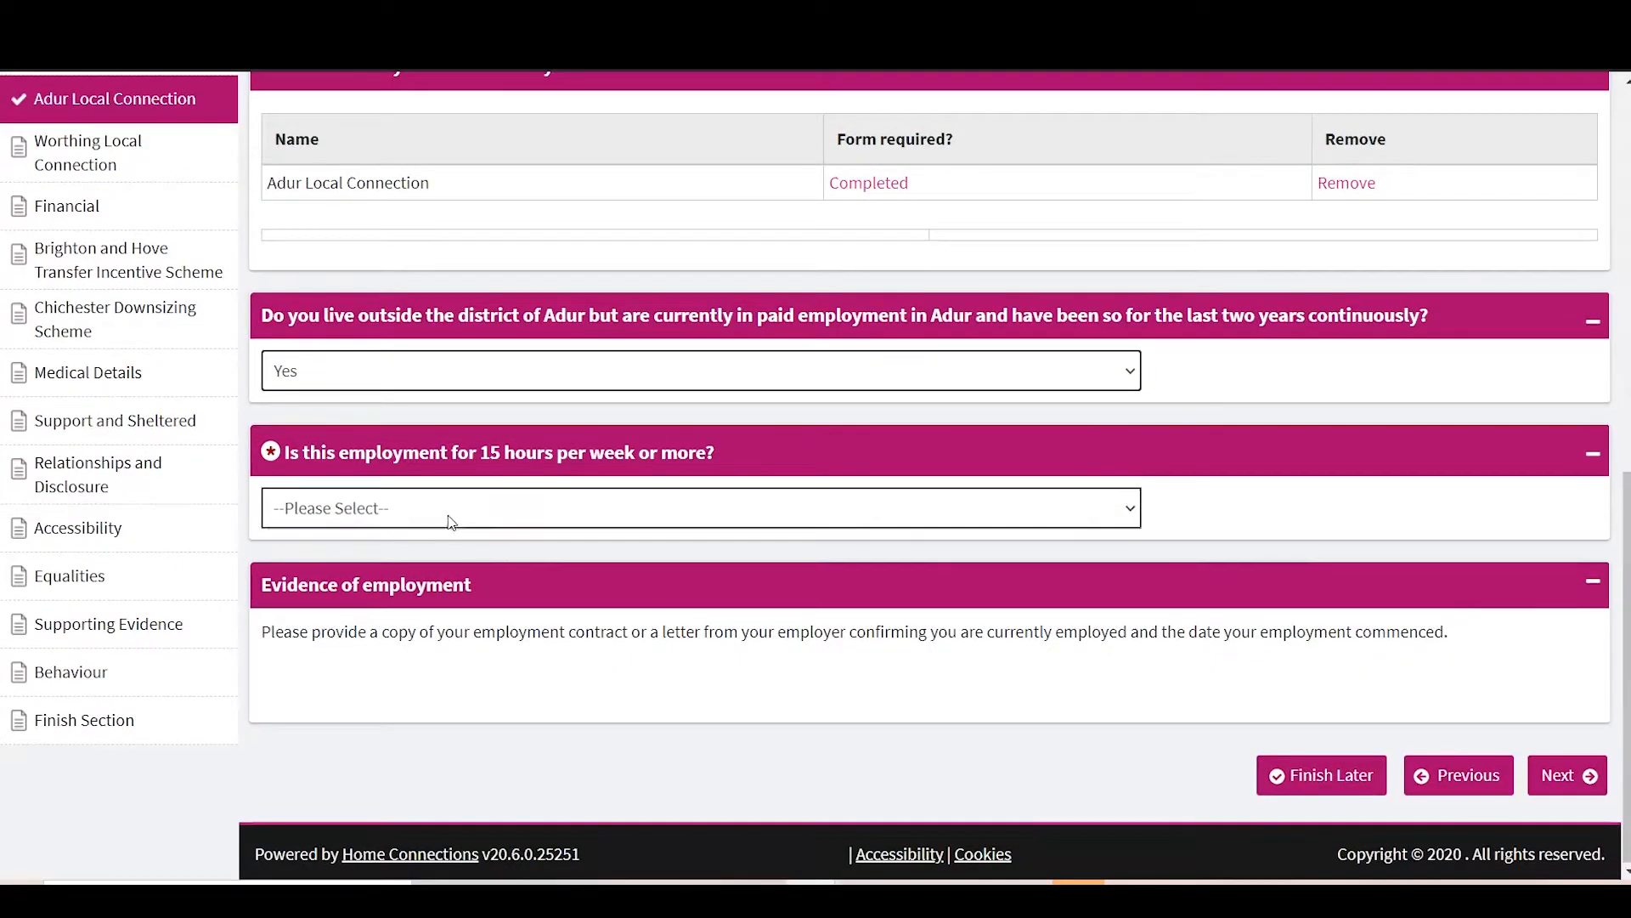
pyautogui.click(410, 511)
pyautogui.click(415, 561)
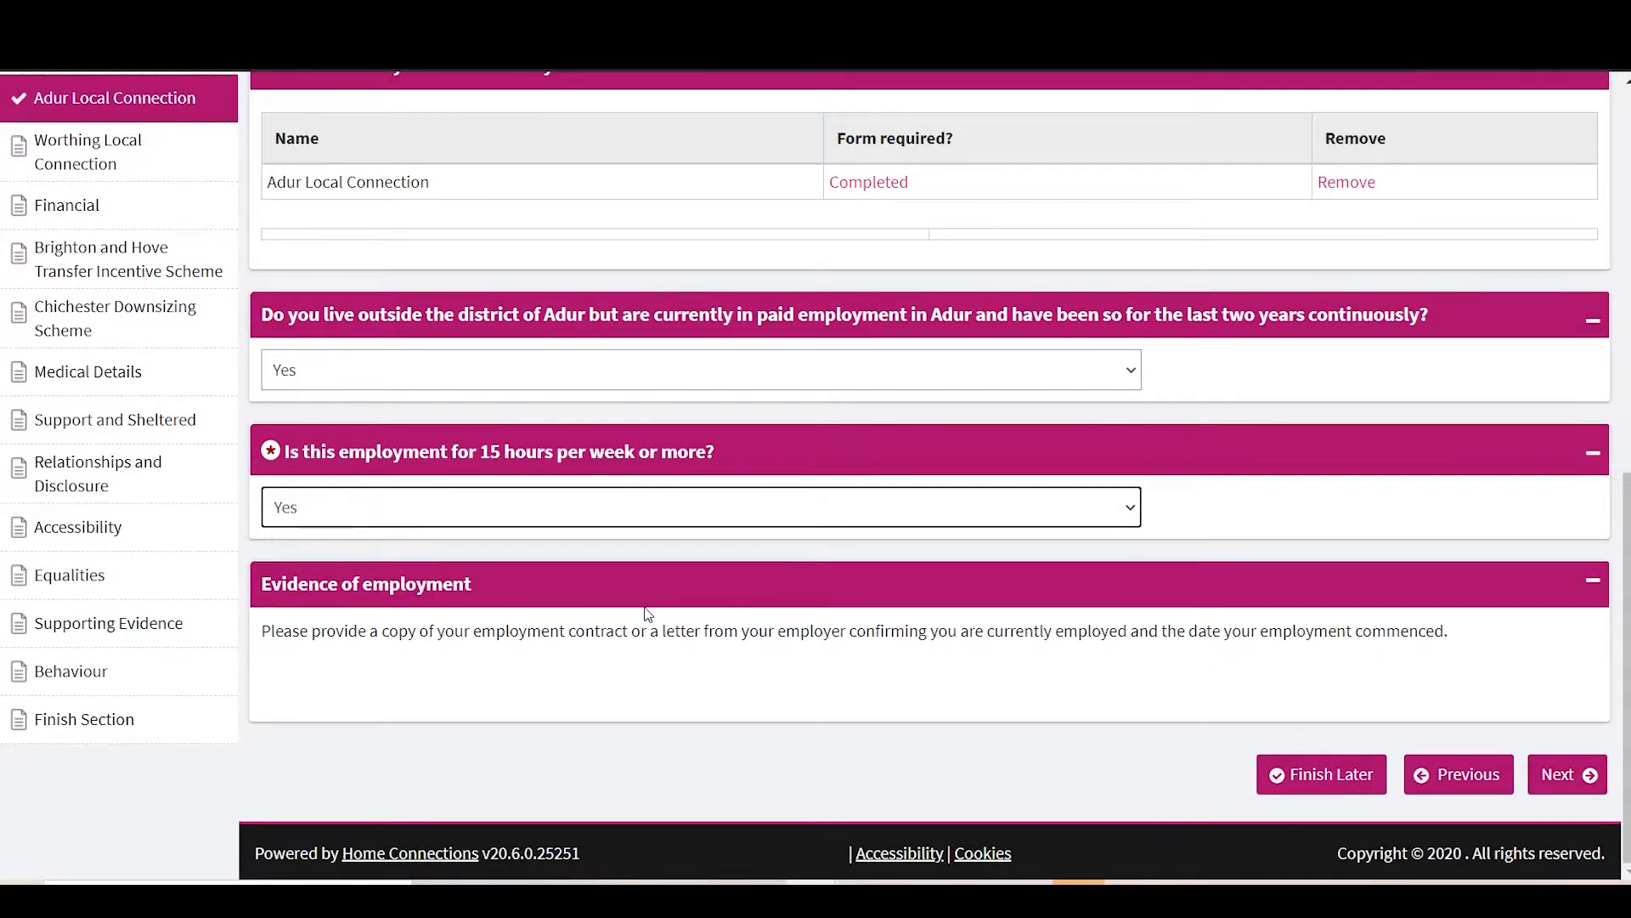
pyautogui.click(1593, 790)
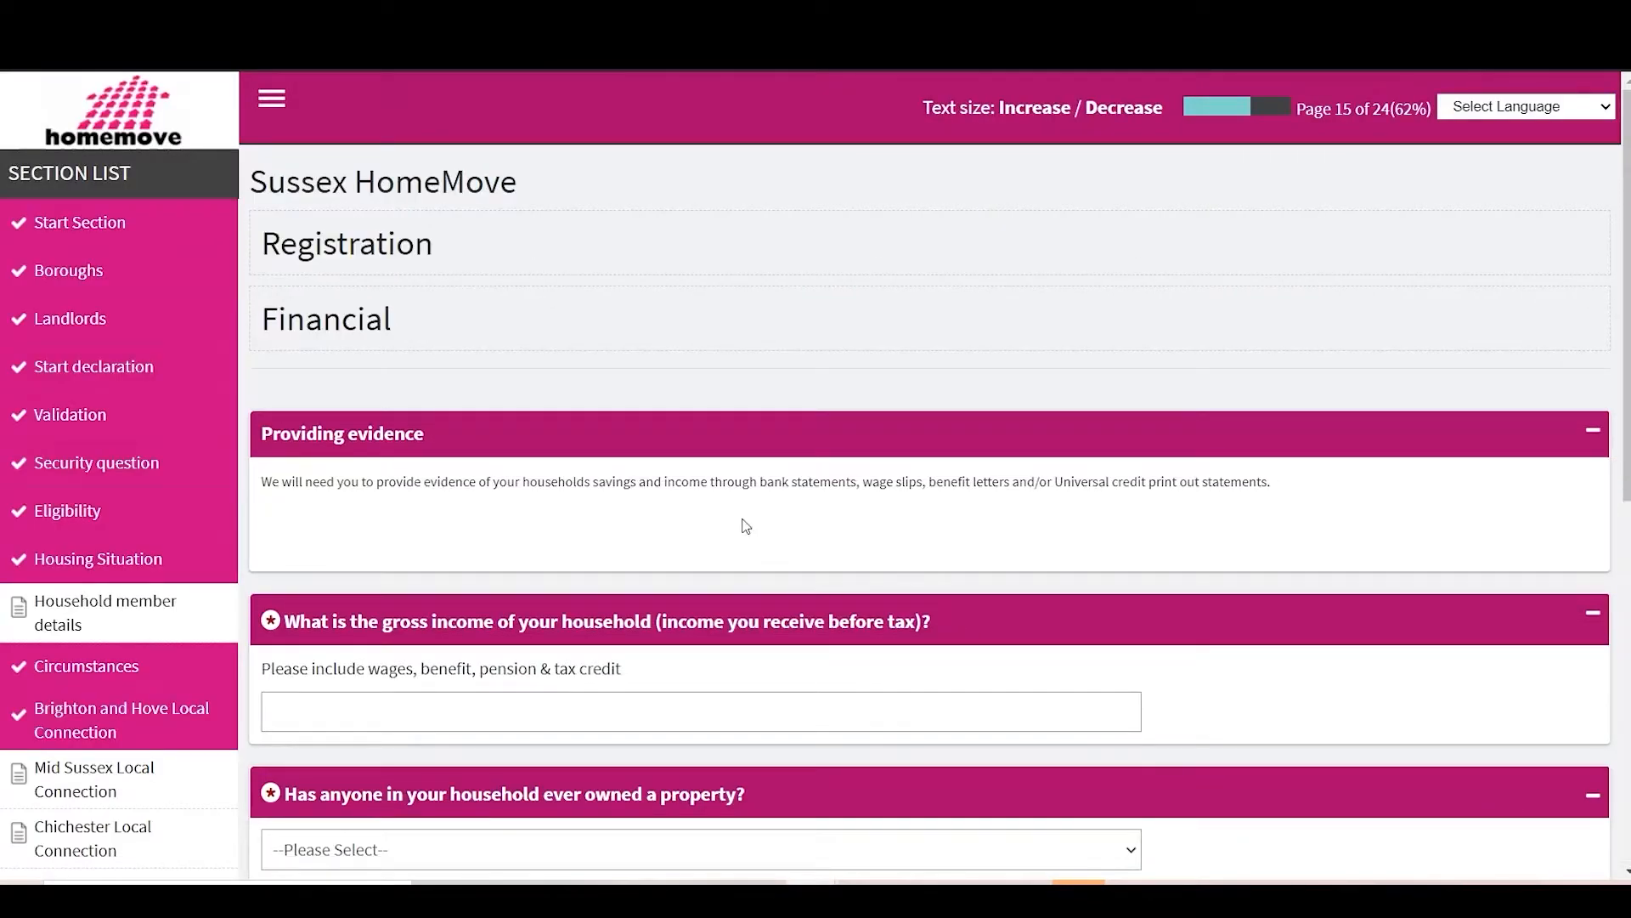
# Step: Enter 15500 as gross household income and answer No to ever owning a property
pyautogui.scroll(-1, 763, 481)
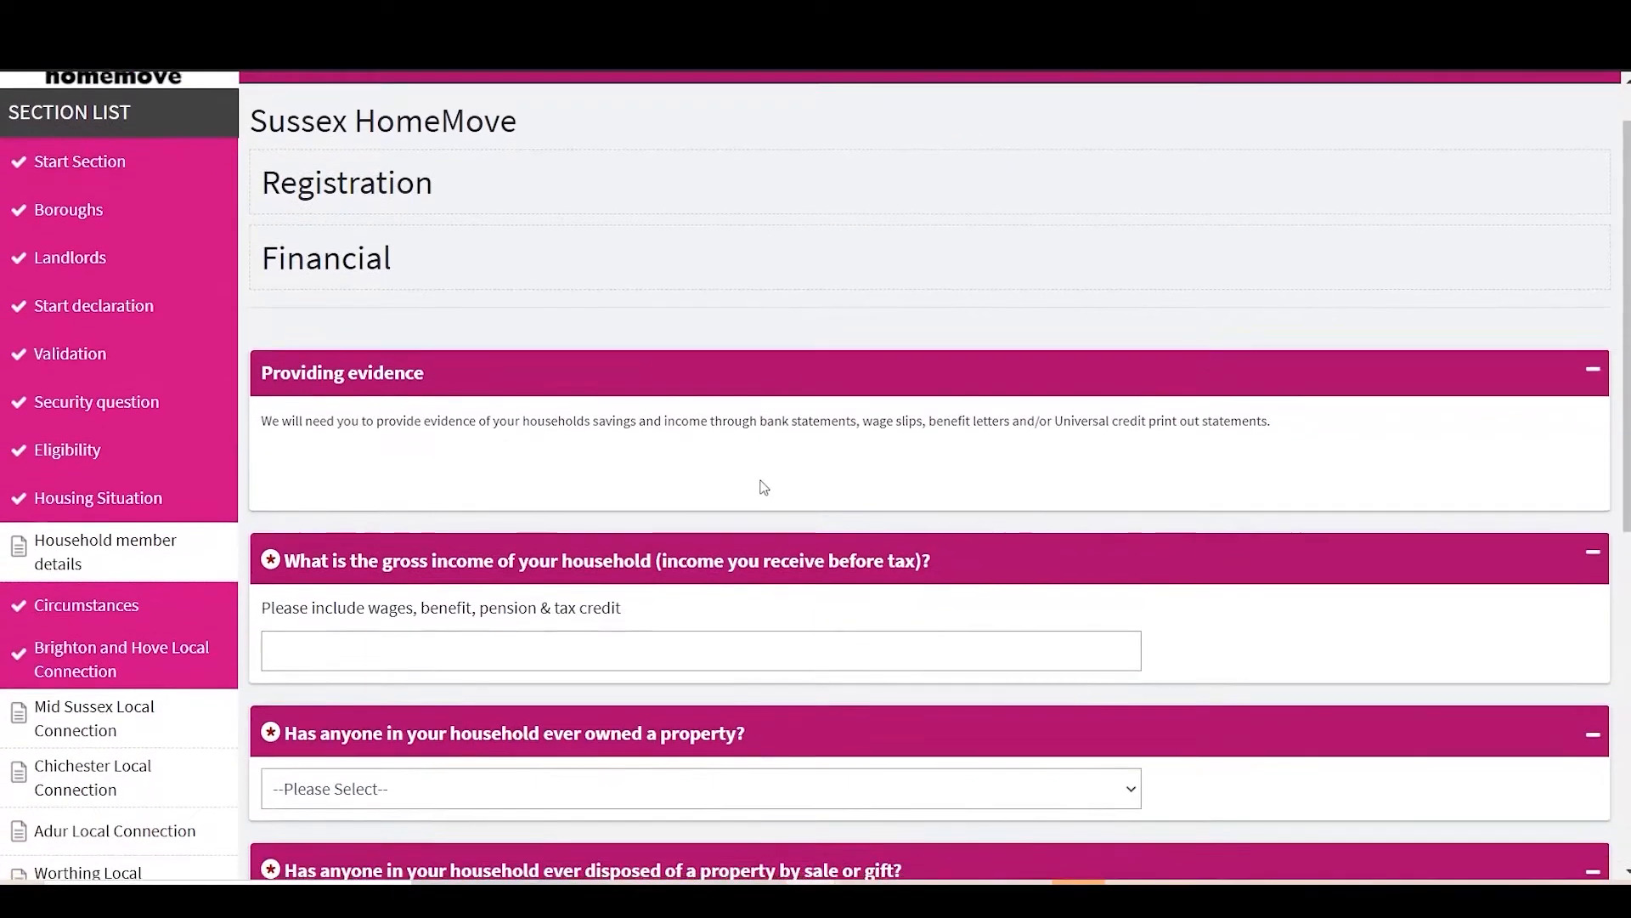
pyautogui.scroll(-1, 764, 486)
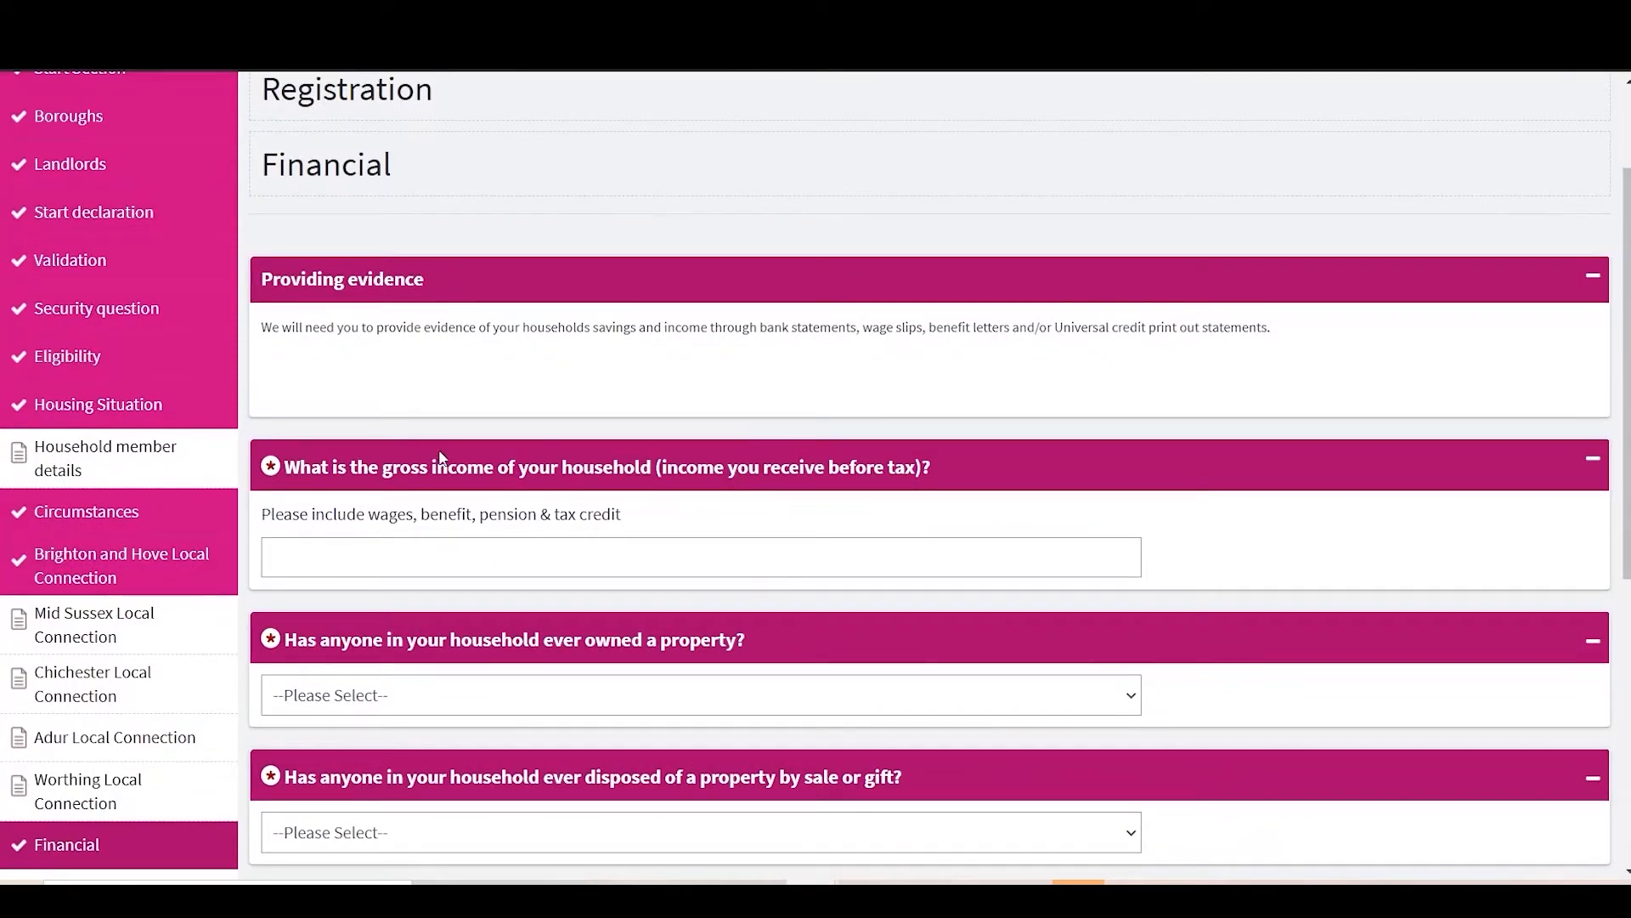
pyautogui.click(498, 561)
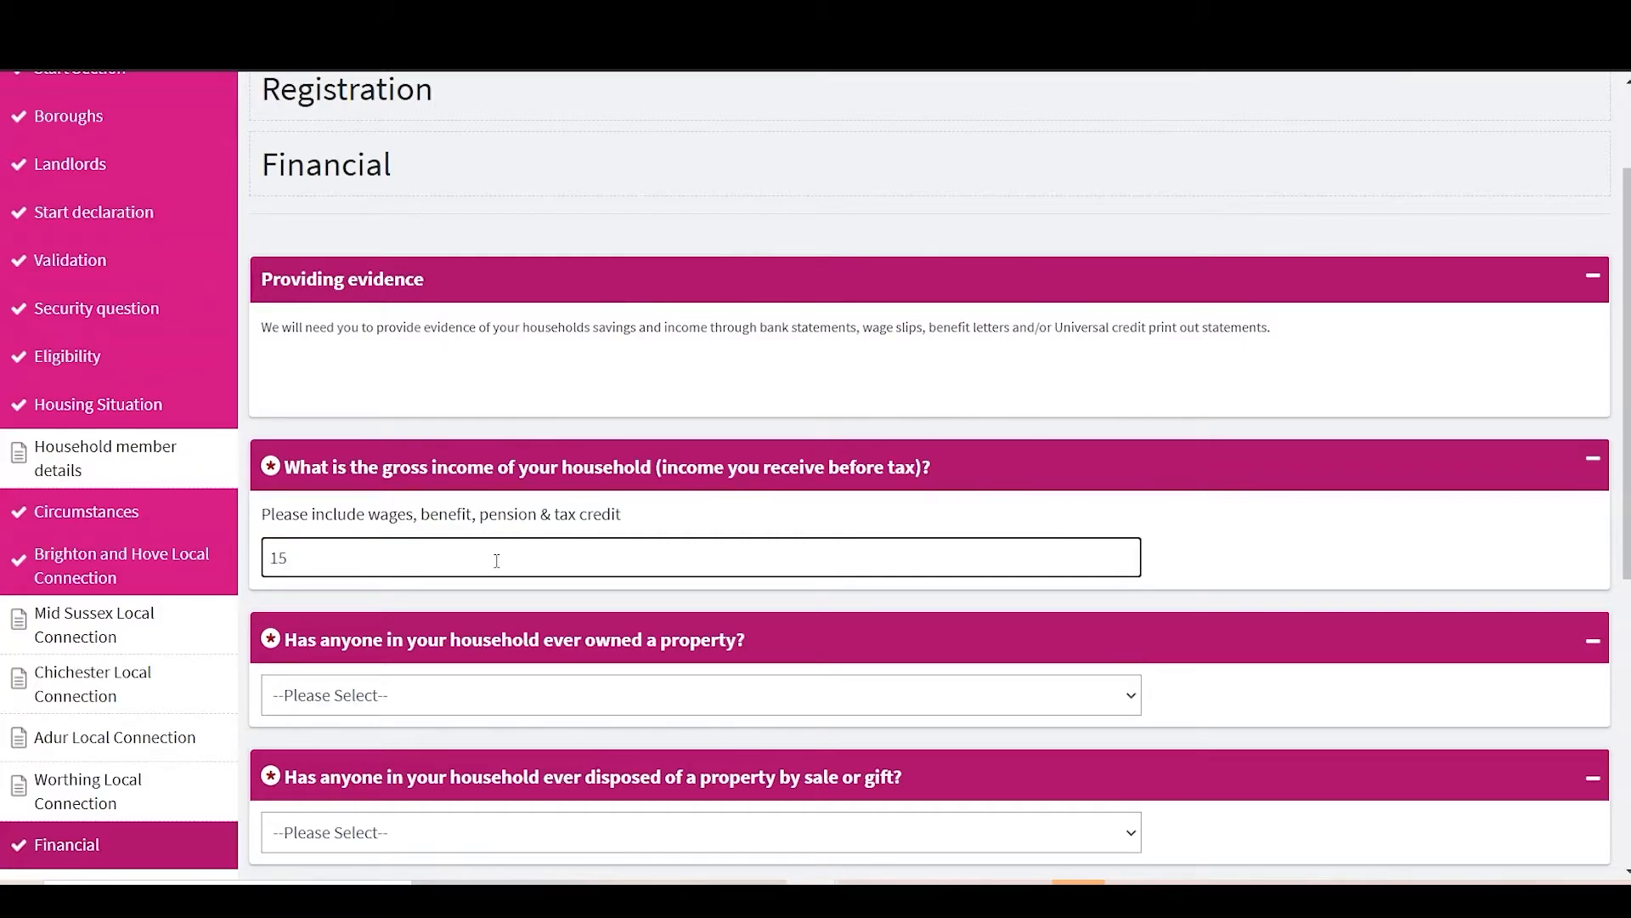
pyautogui.write('15500')
pyautogui.click(431, 710)
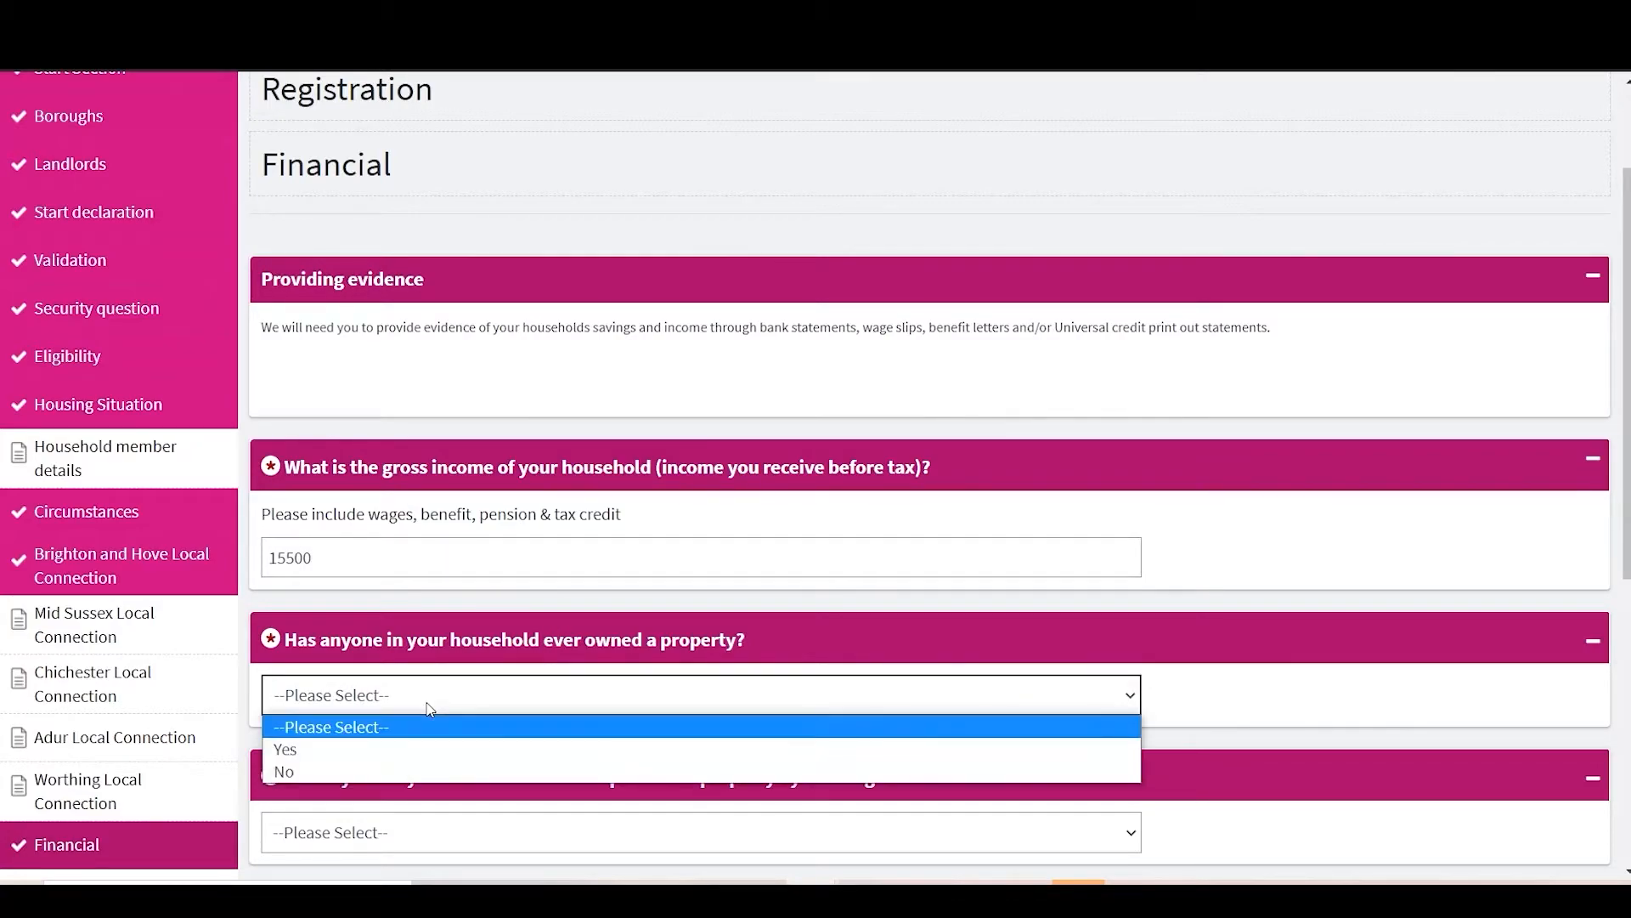
pyautogui.click(360, 771)
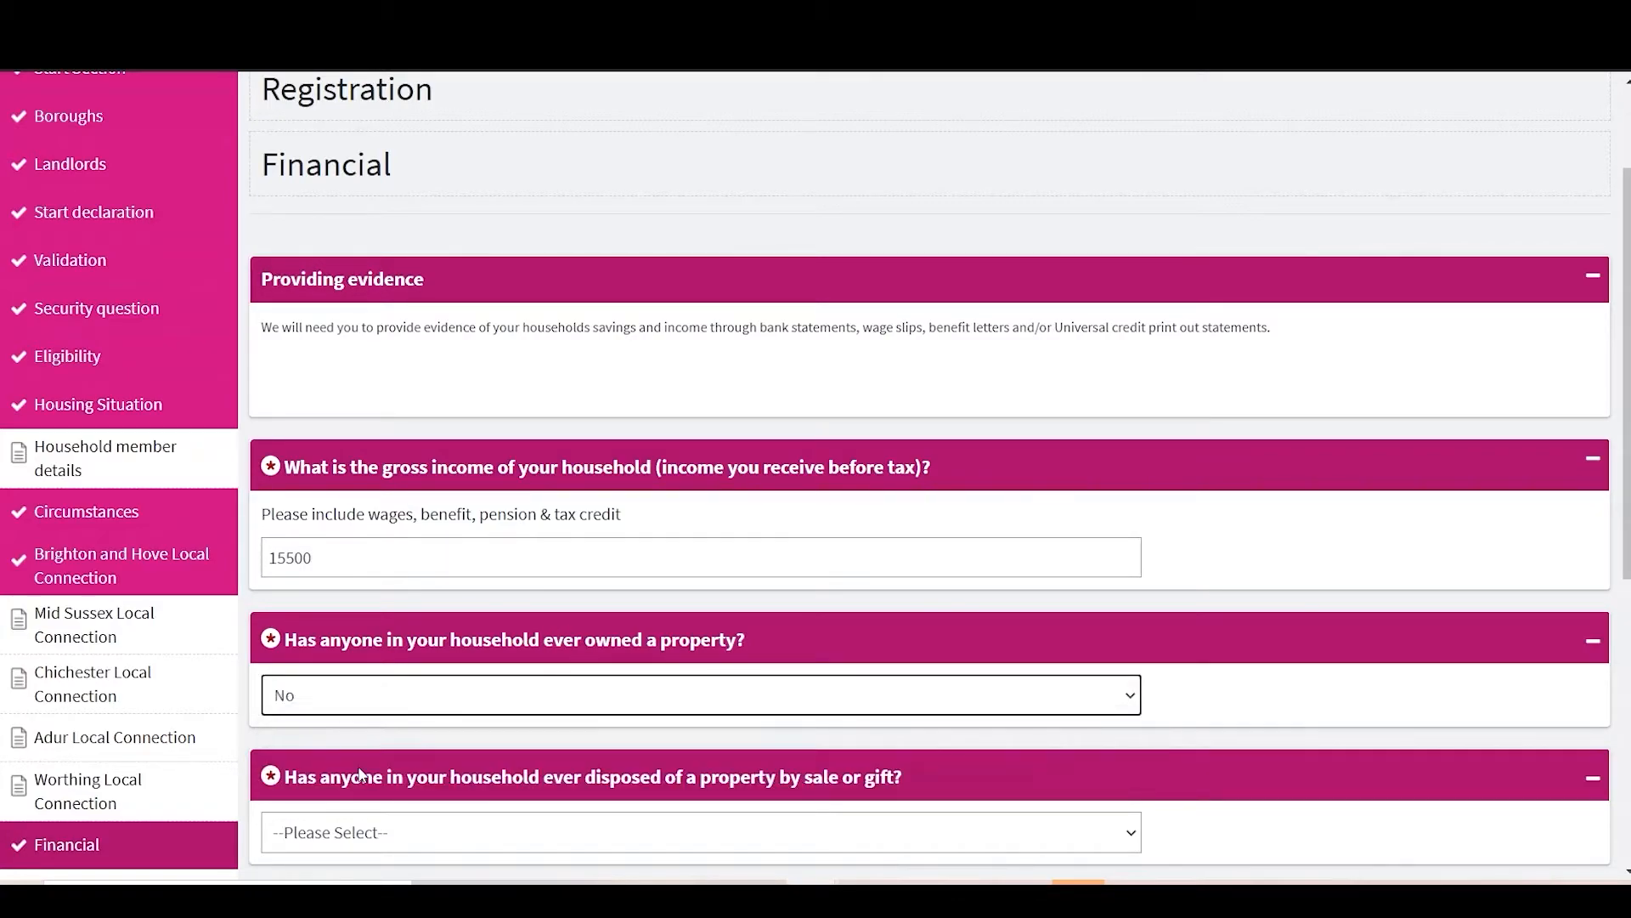
# Step: Answer No to having disposed of a property, leaving the Right to Buy answer unchanged
pyautogui.scroll(-1, 361, 774)
pyautogui.scroll(-1, 361, 773)
pyautogui.click(441, 647)
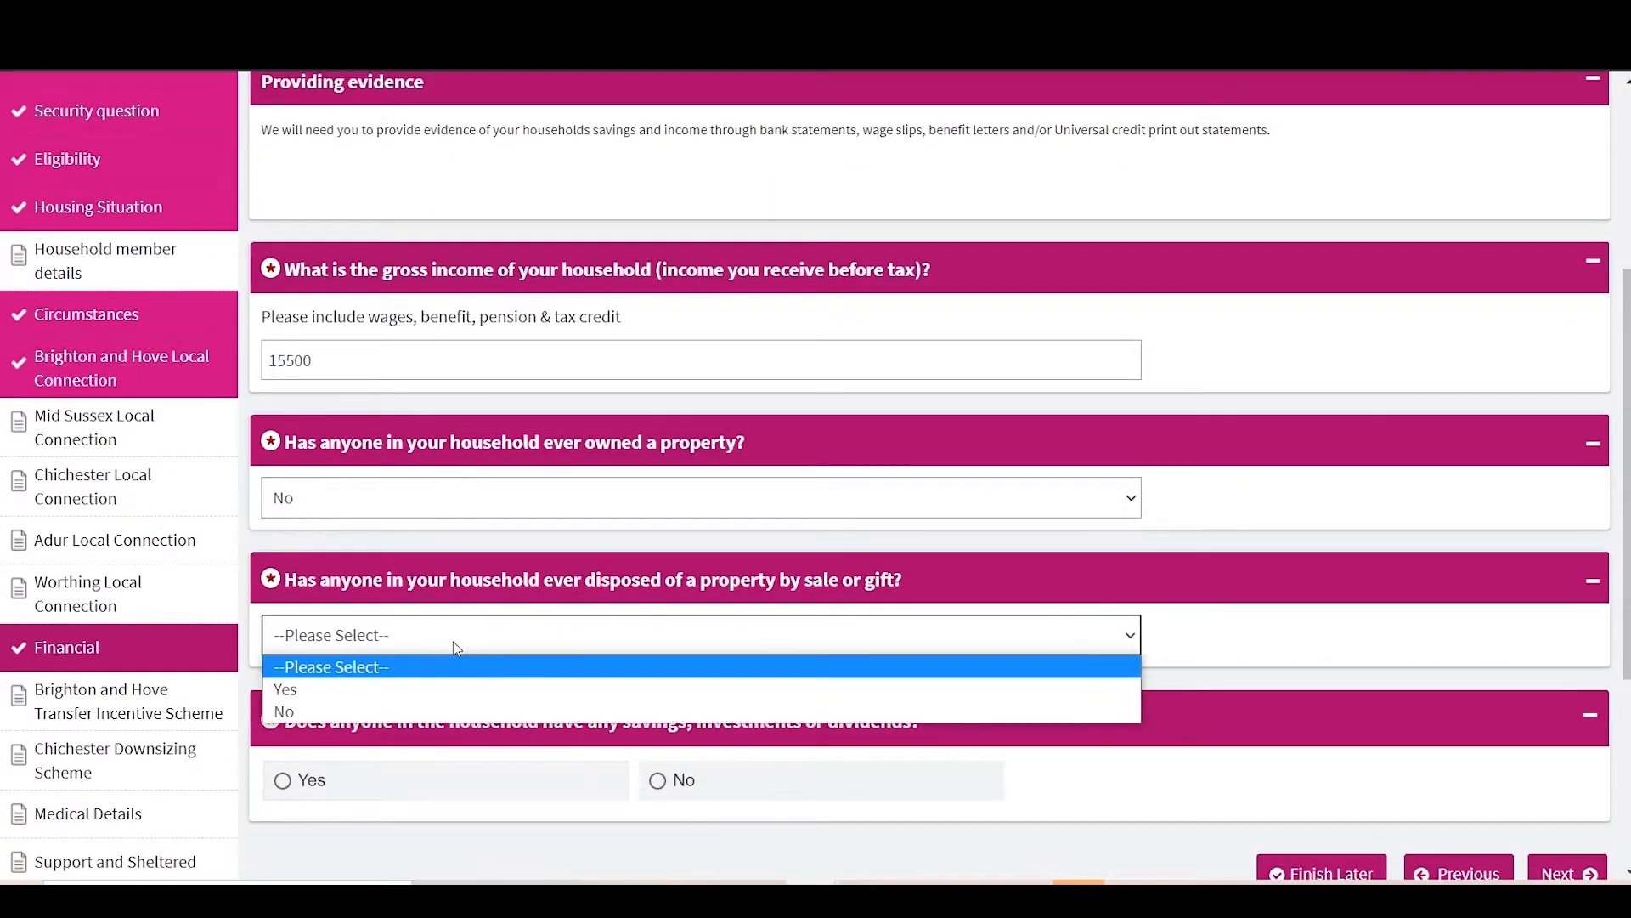
pyautogui.click(376, 692)
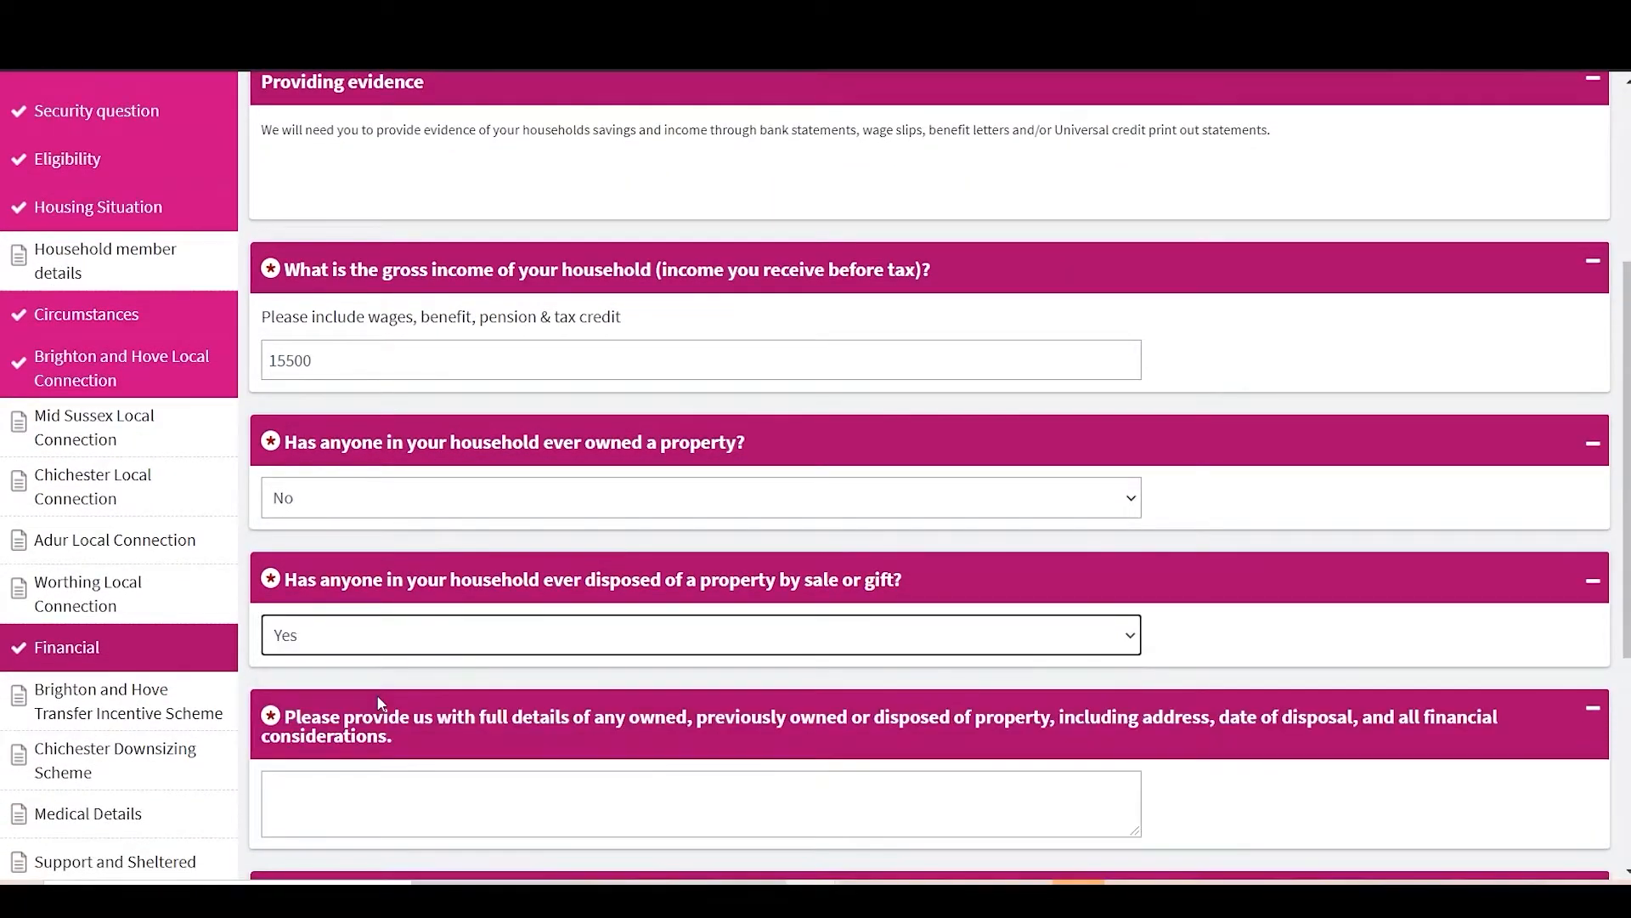
pyautogui.scroll(-3, 378, 701)
pyautogui.click(379, 695)
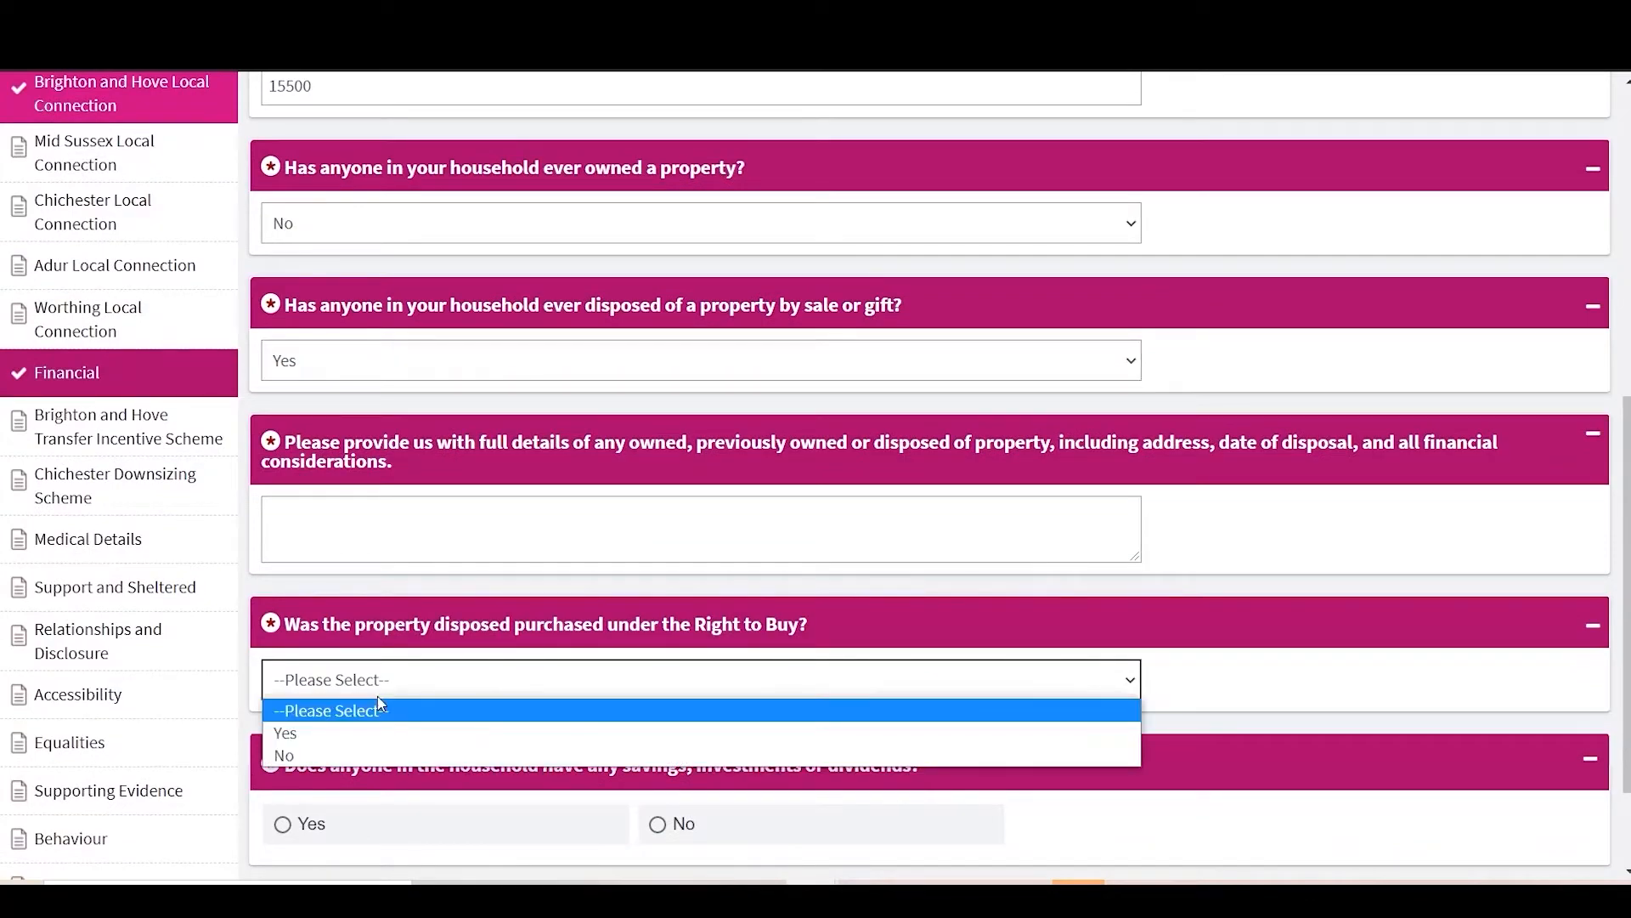
pyautogui.click(381, 705)
pyautogui.click(374, 390)
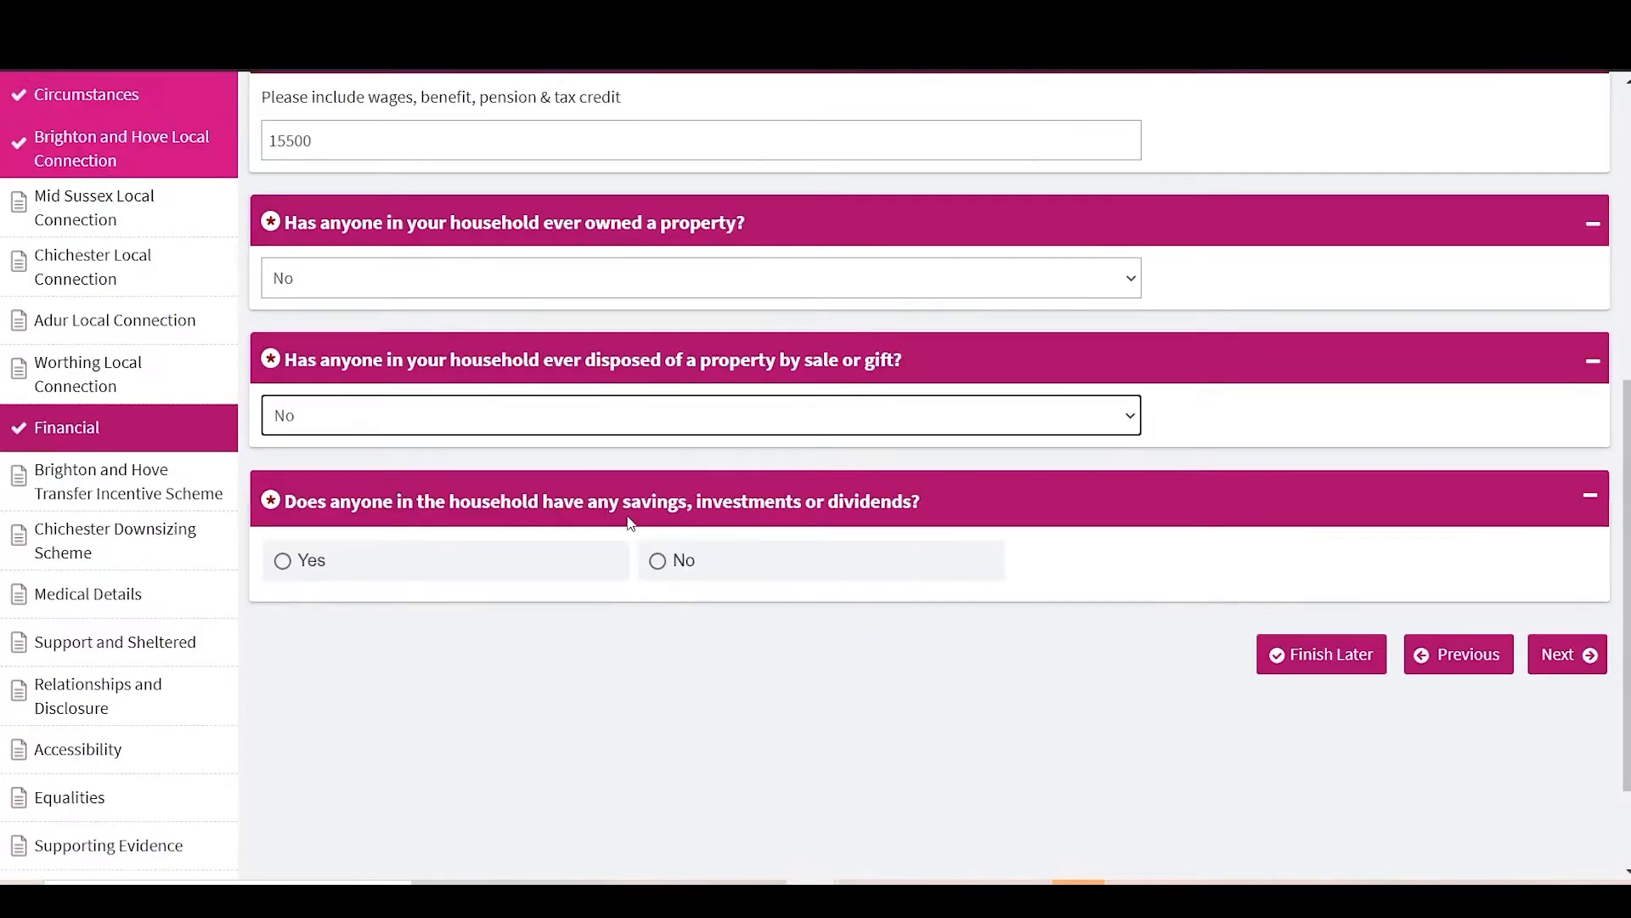
# Step: Declare savings or investments worth 3350 and submit the Financial page
pyautogui.click(476, 572)
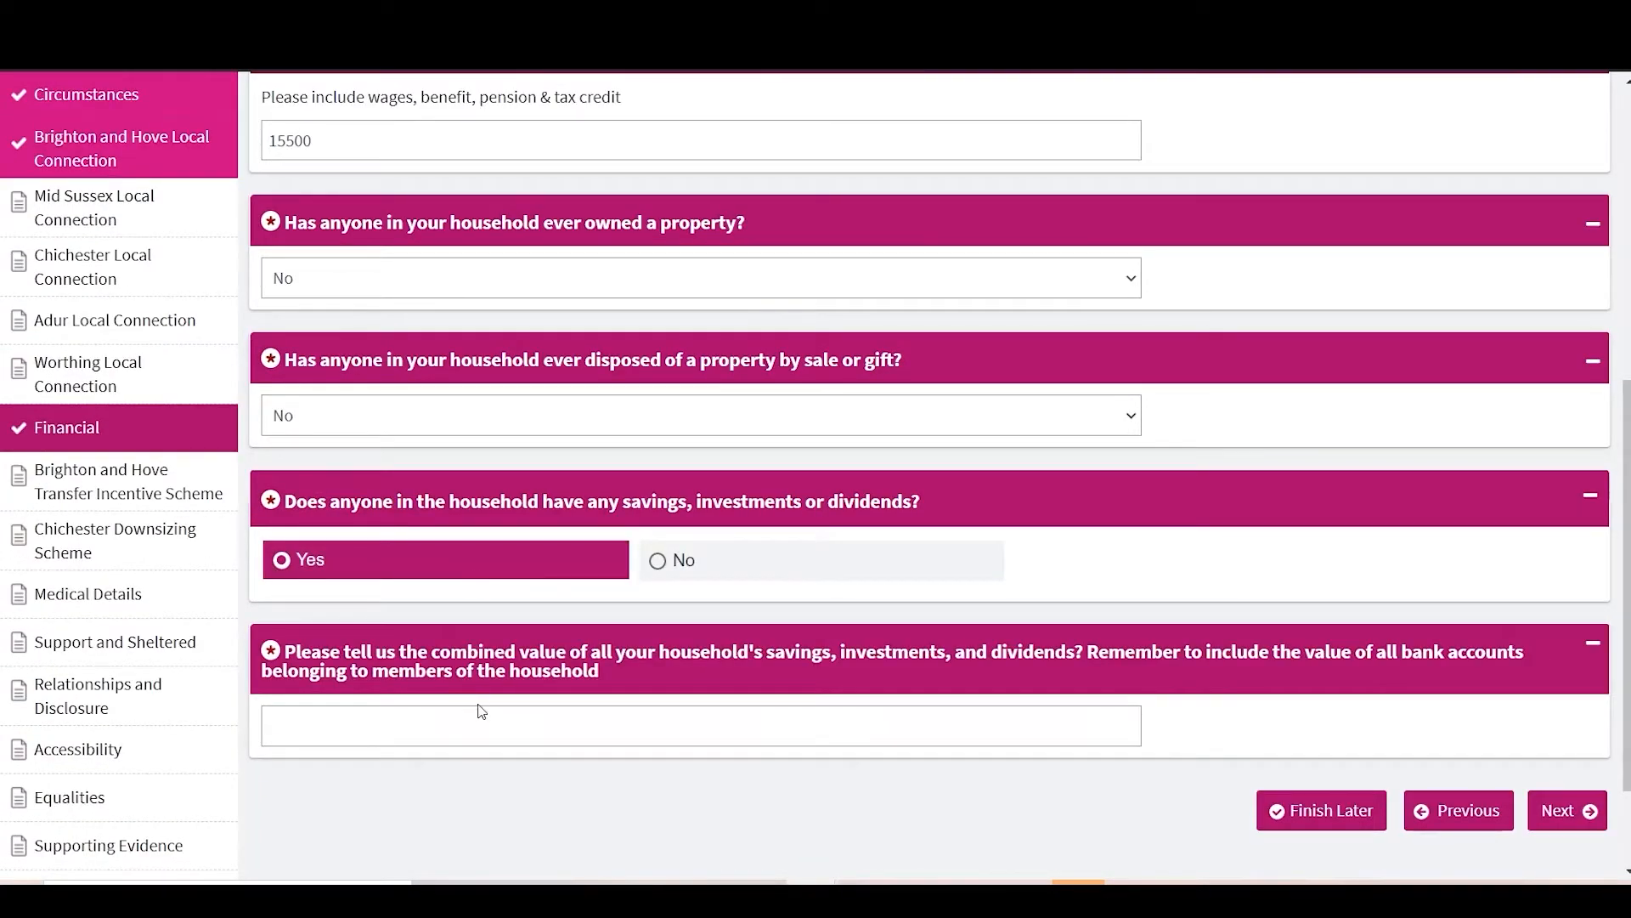
pyautogui.click(467, 732)
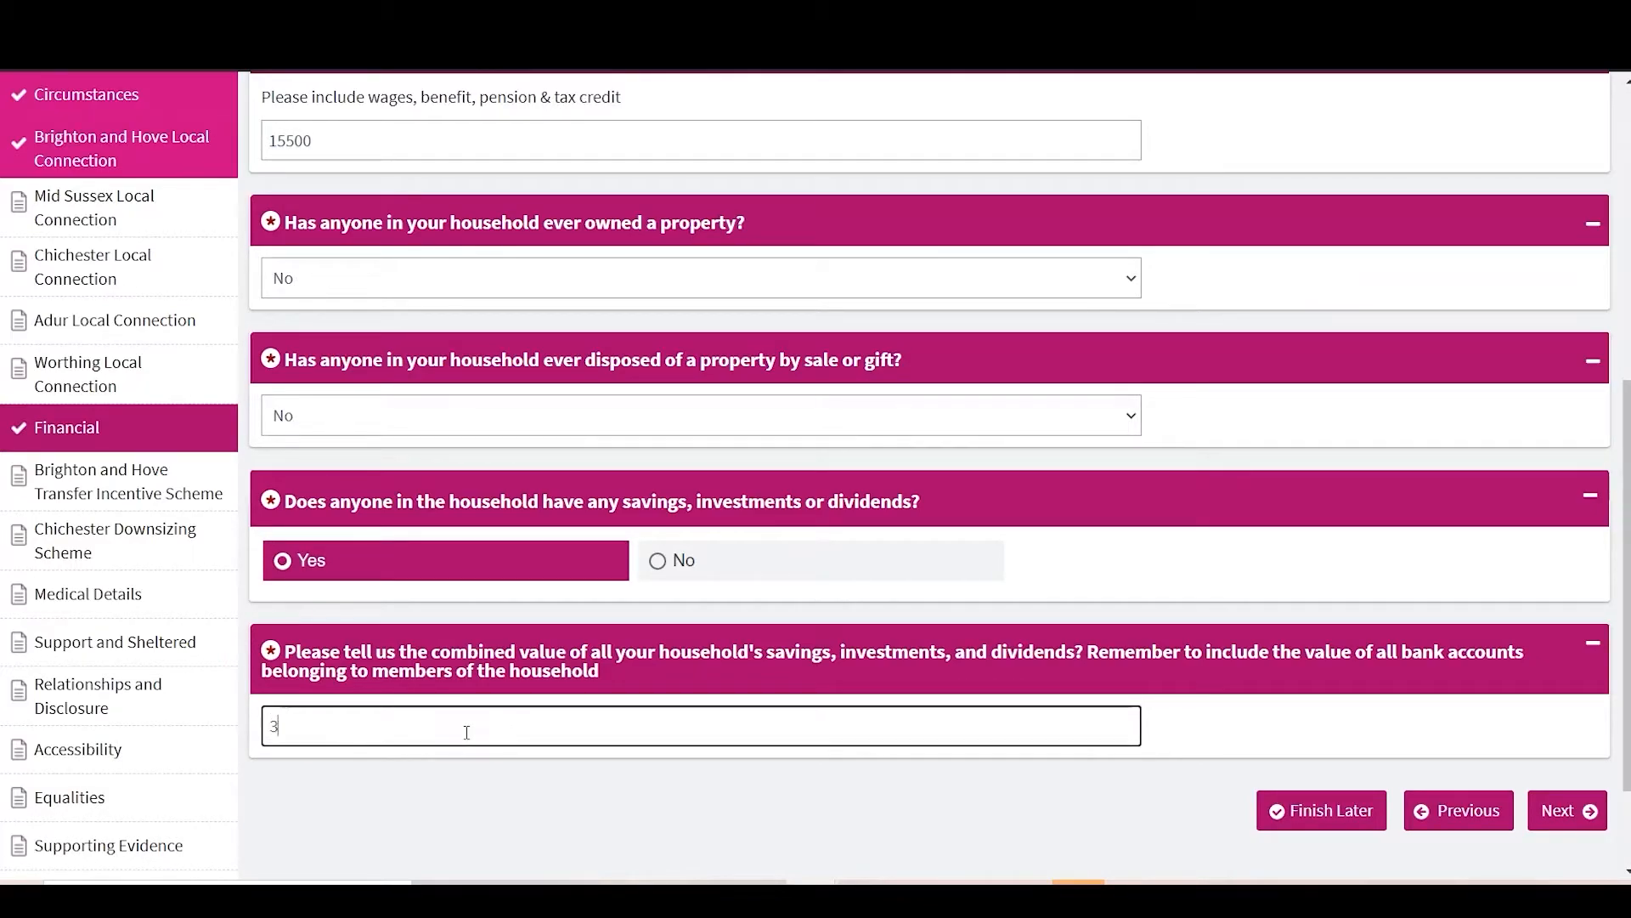
pyautogui.click(872, 830)
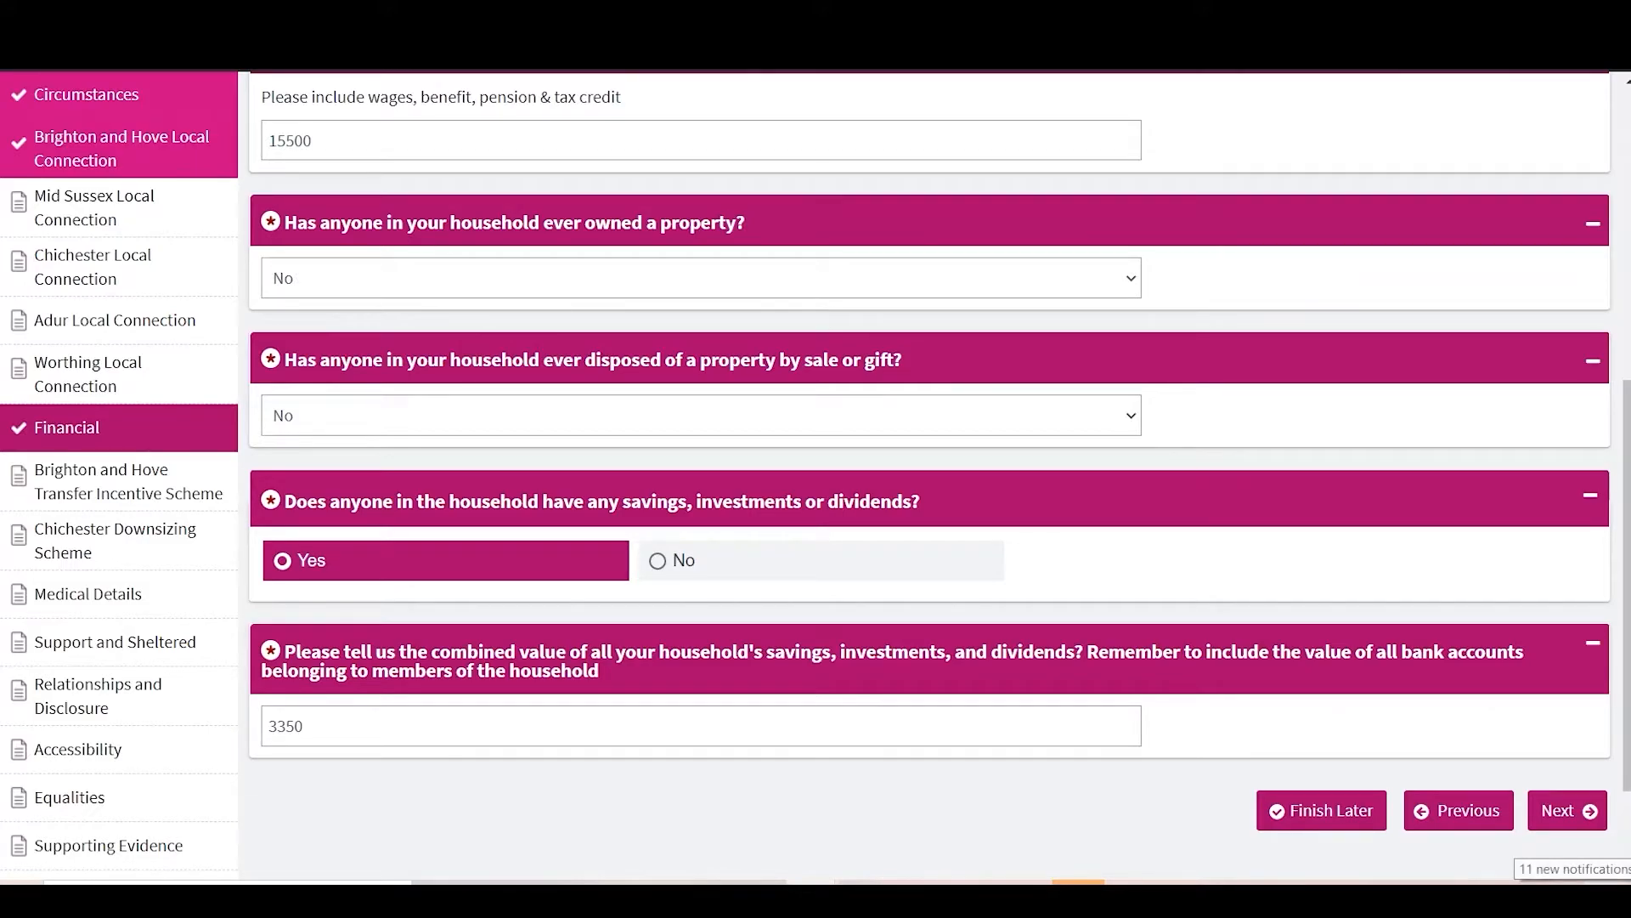
pyautogui.click(1571, 811)
# Step: Skip the Transfer Incentive Scheme page and record Multiple Sclerosis causing trouble walking up stairs
pyautogui.click(1574, 737)
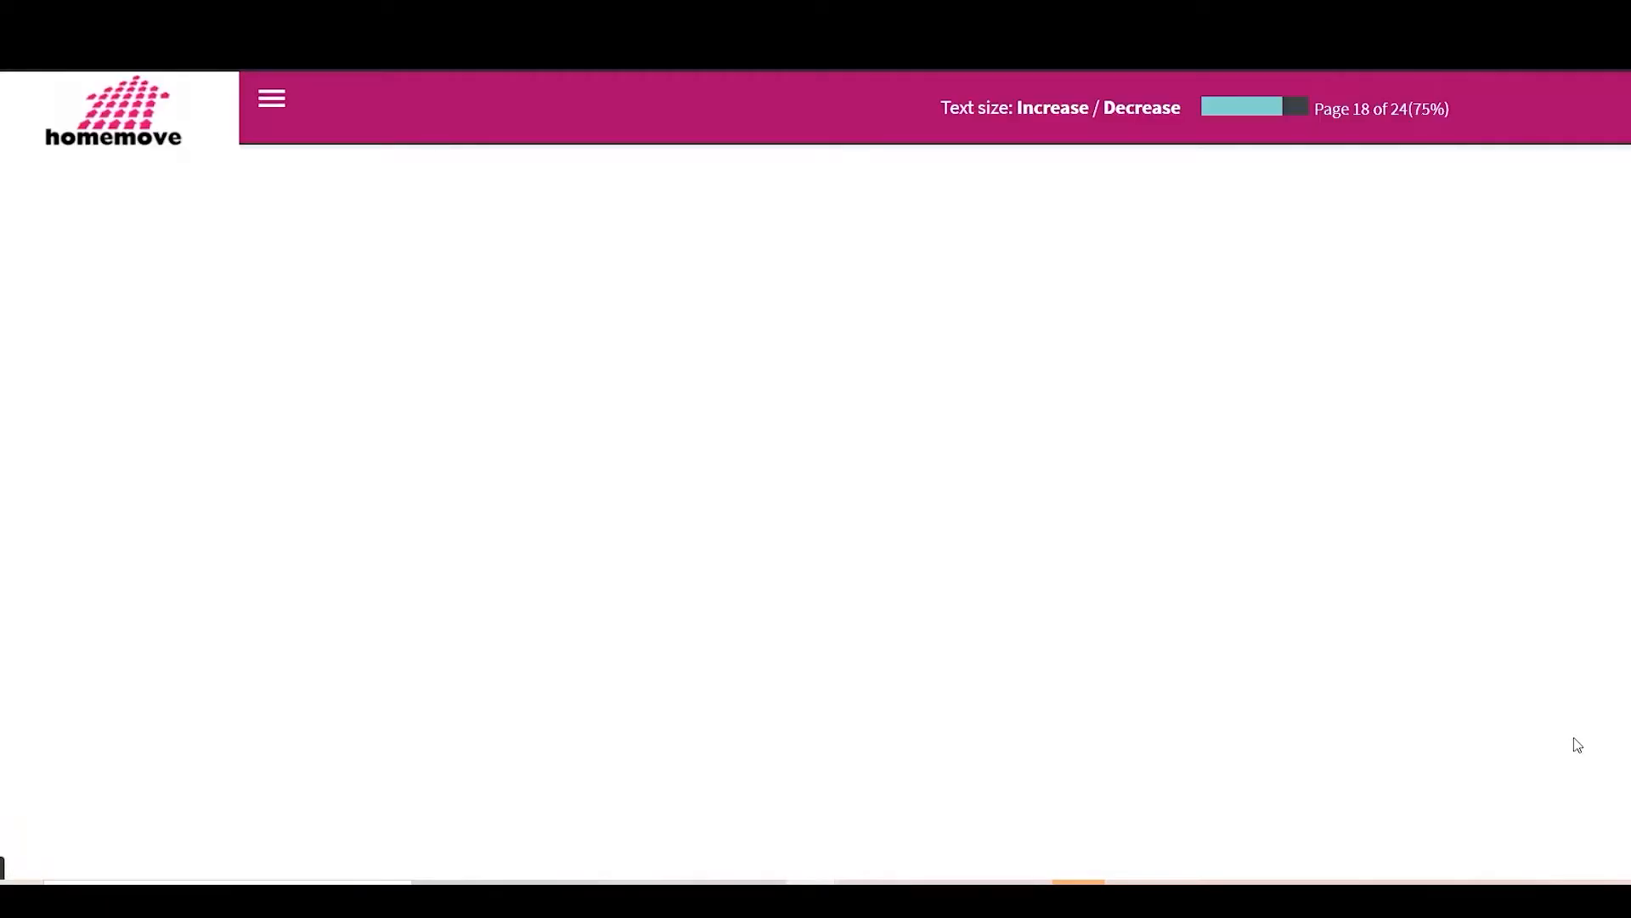
pyautogui.scroll(-2, 1068, 541)
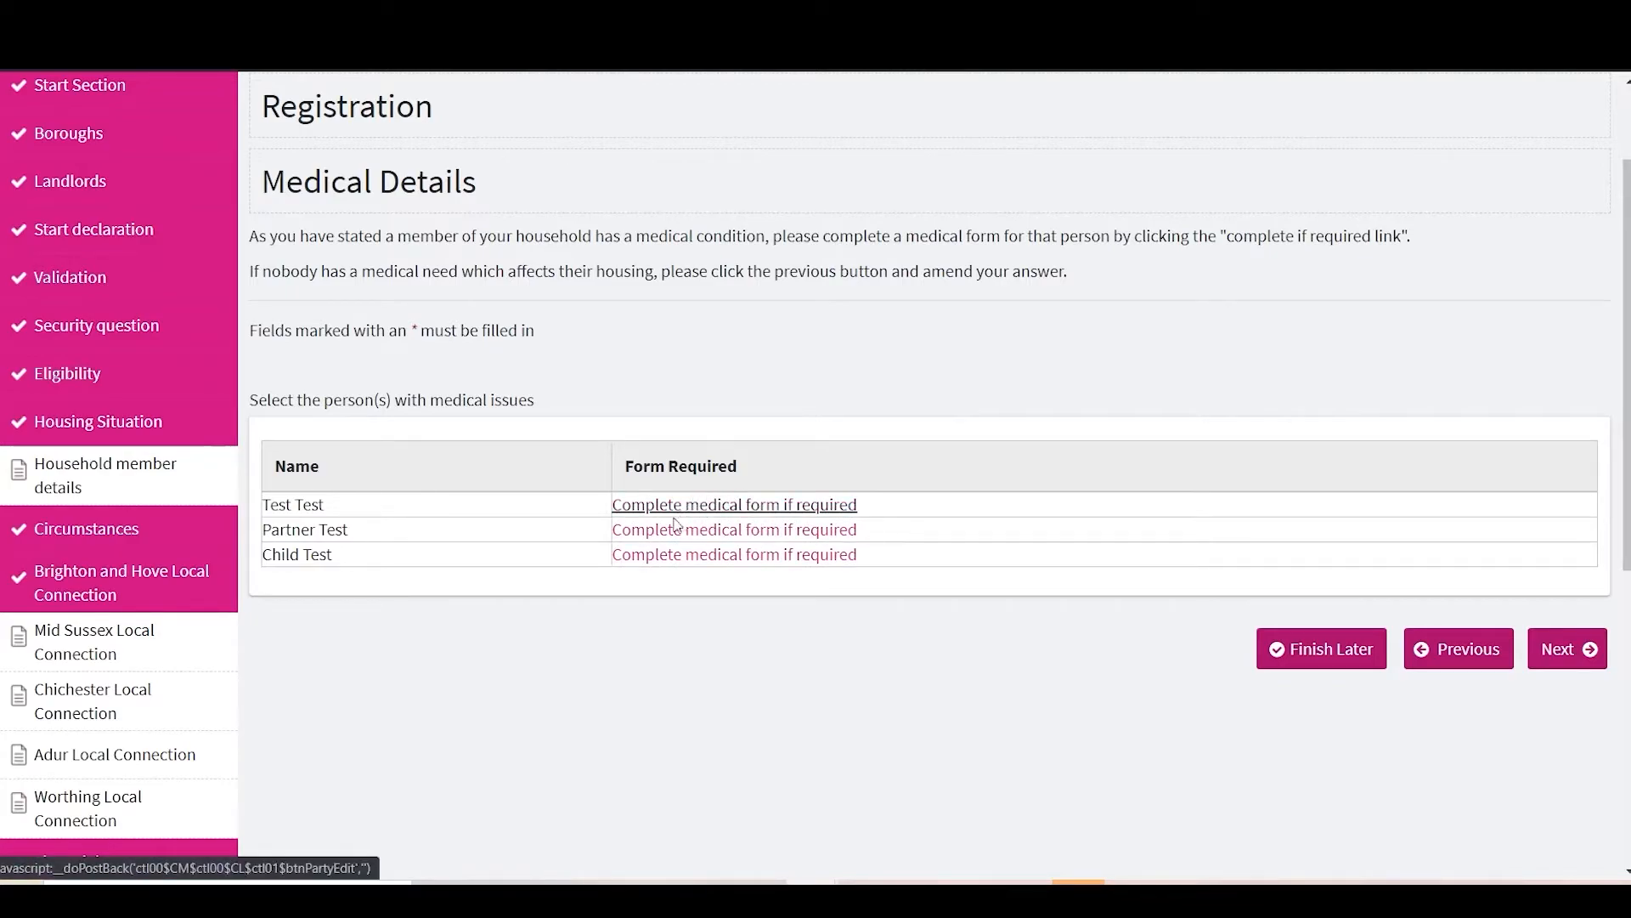
pyautogui.click(654, 535)
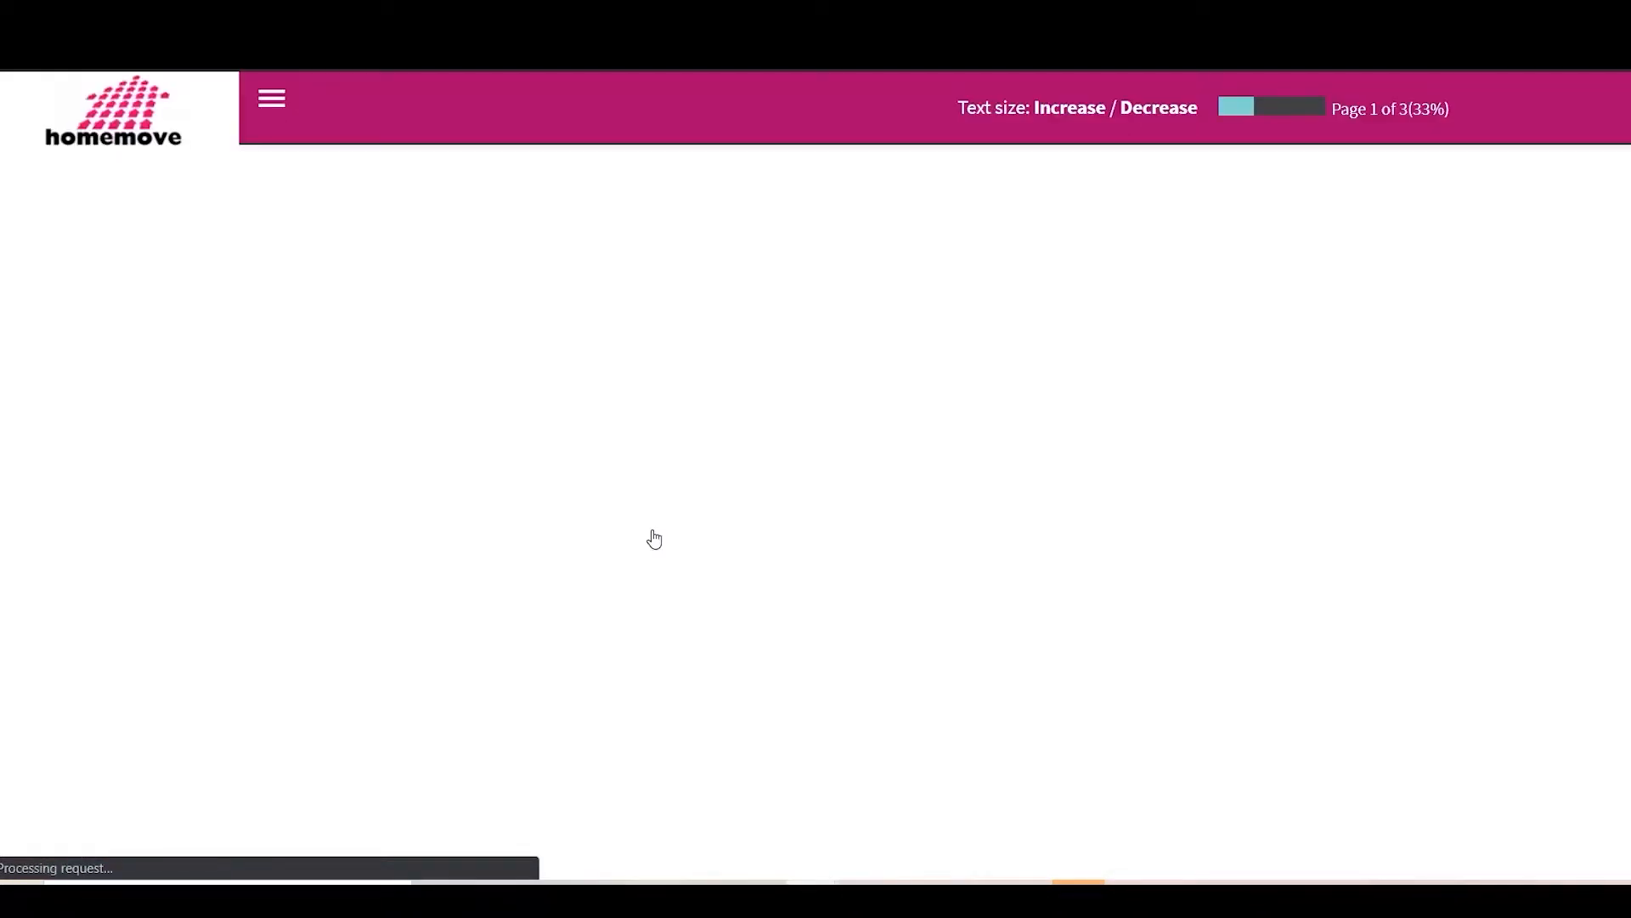
pyautogui.write('ltiple S')
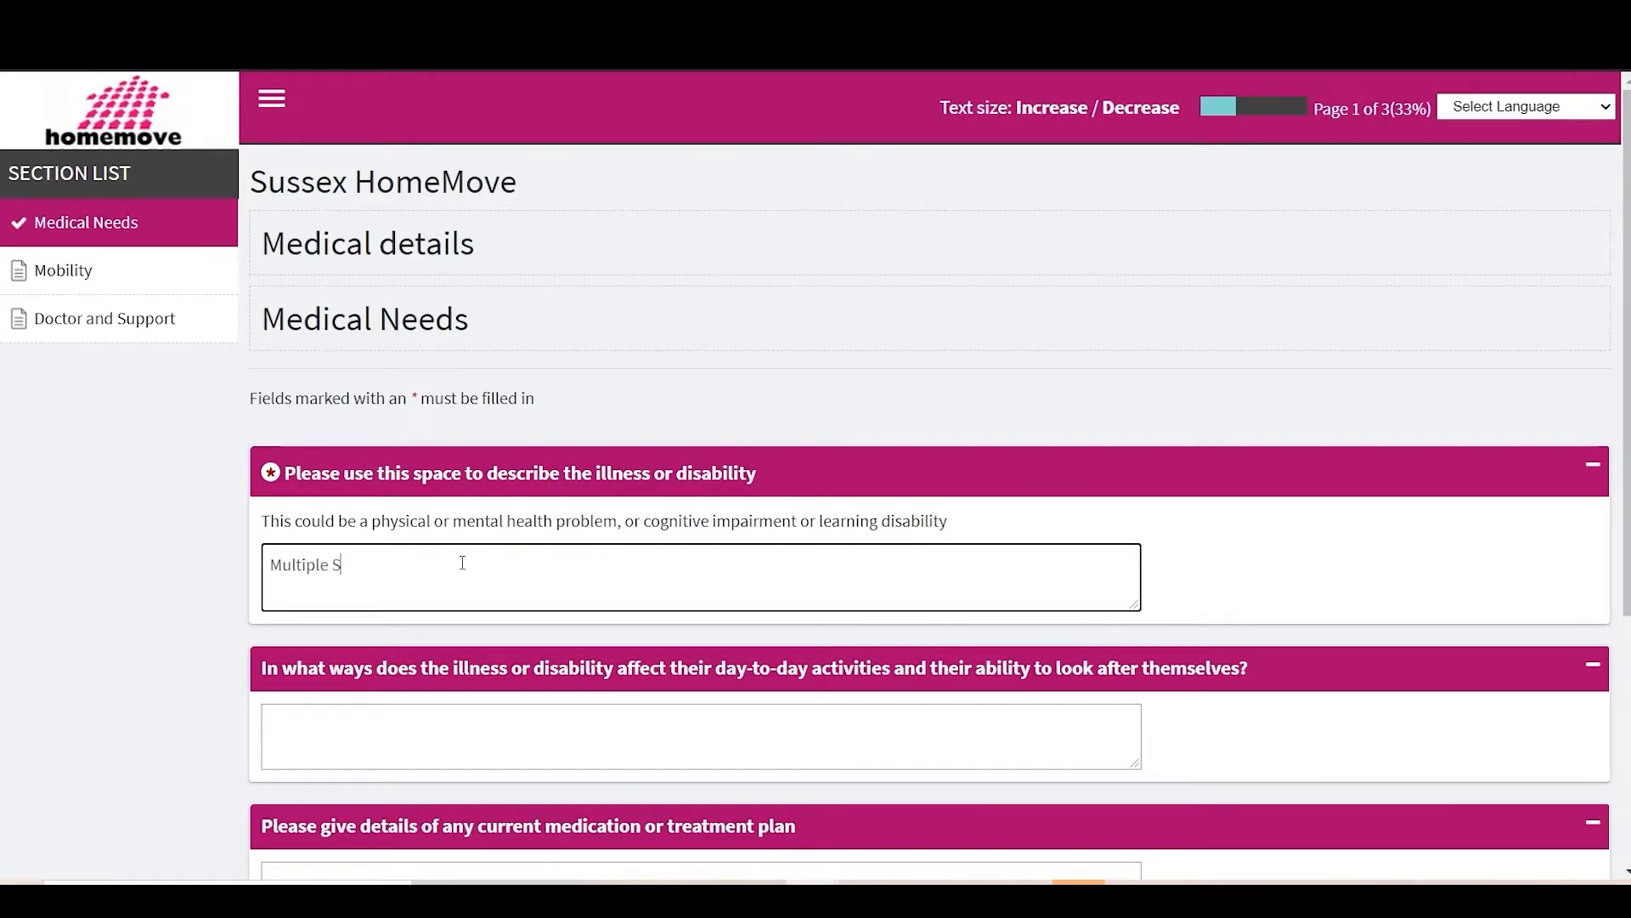
pyautogui.write('clerosis')
pyautogui.scroll(-1, 425, 595)
pyautogui.click(401, 615)
pyautogui.write('Trouble walk')
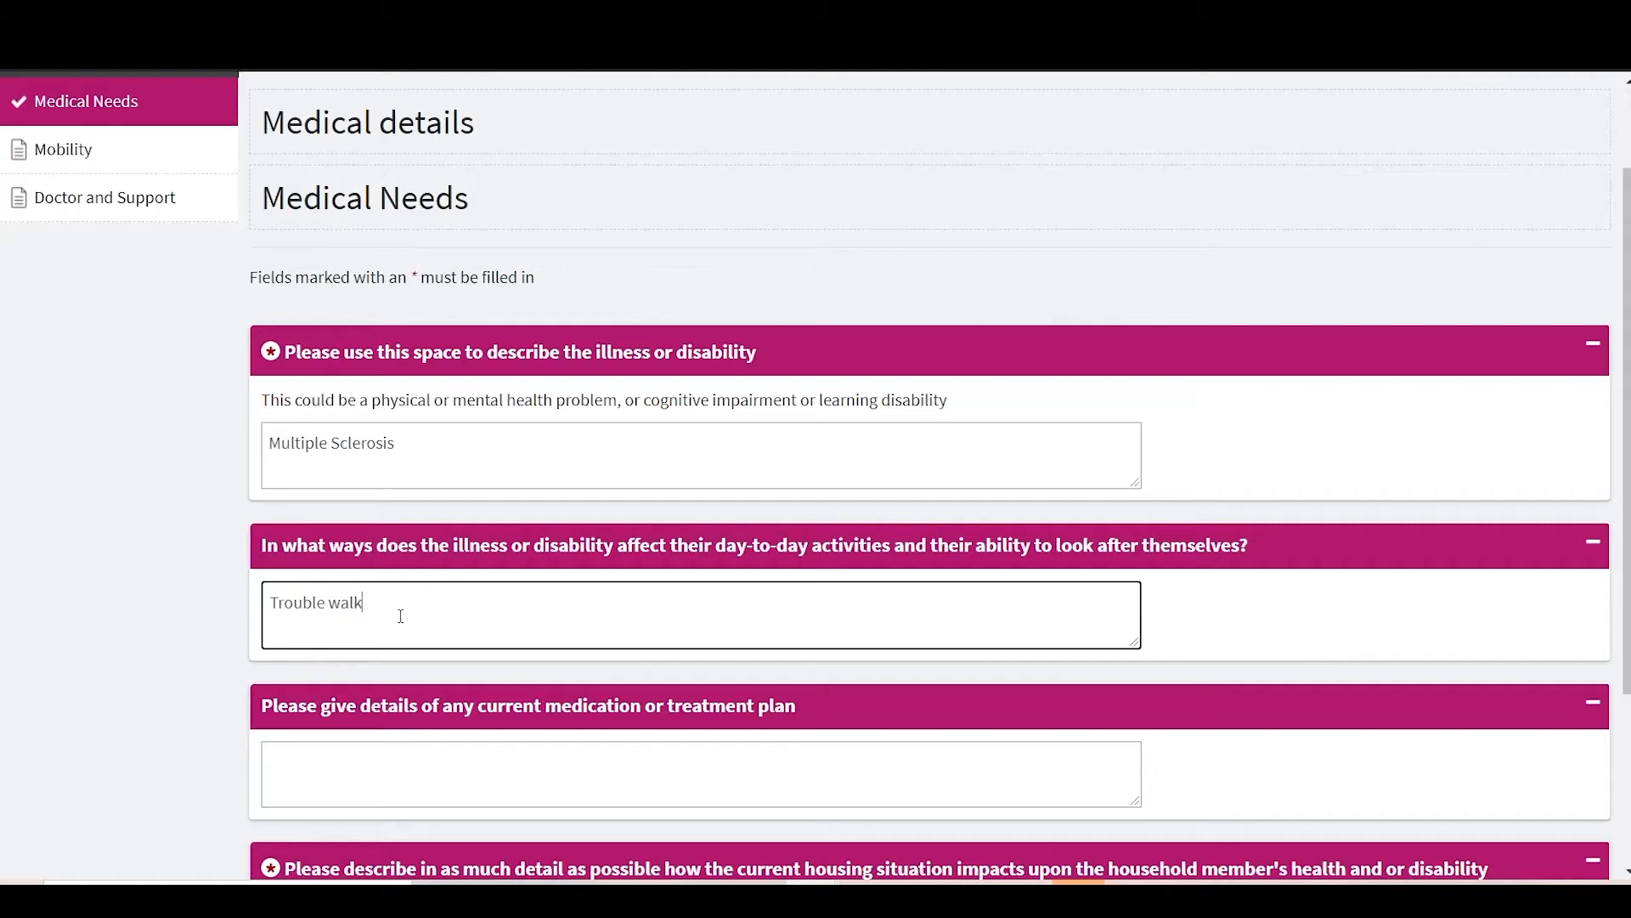
pyautogui.write('ing up stairs')
# Step: Record daily medication and that the stairs into the flat are too high
pyautogui.scroll(-2, 656, 757)
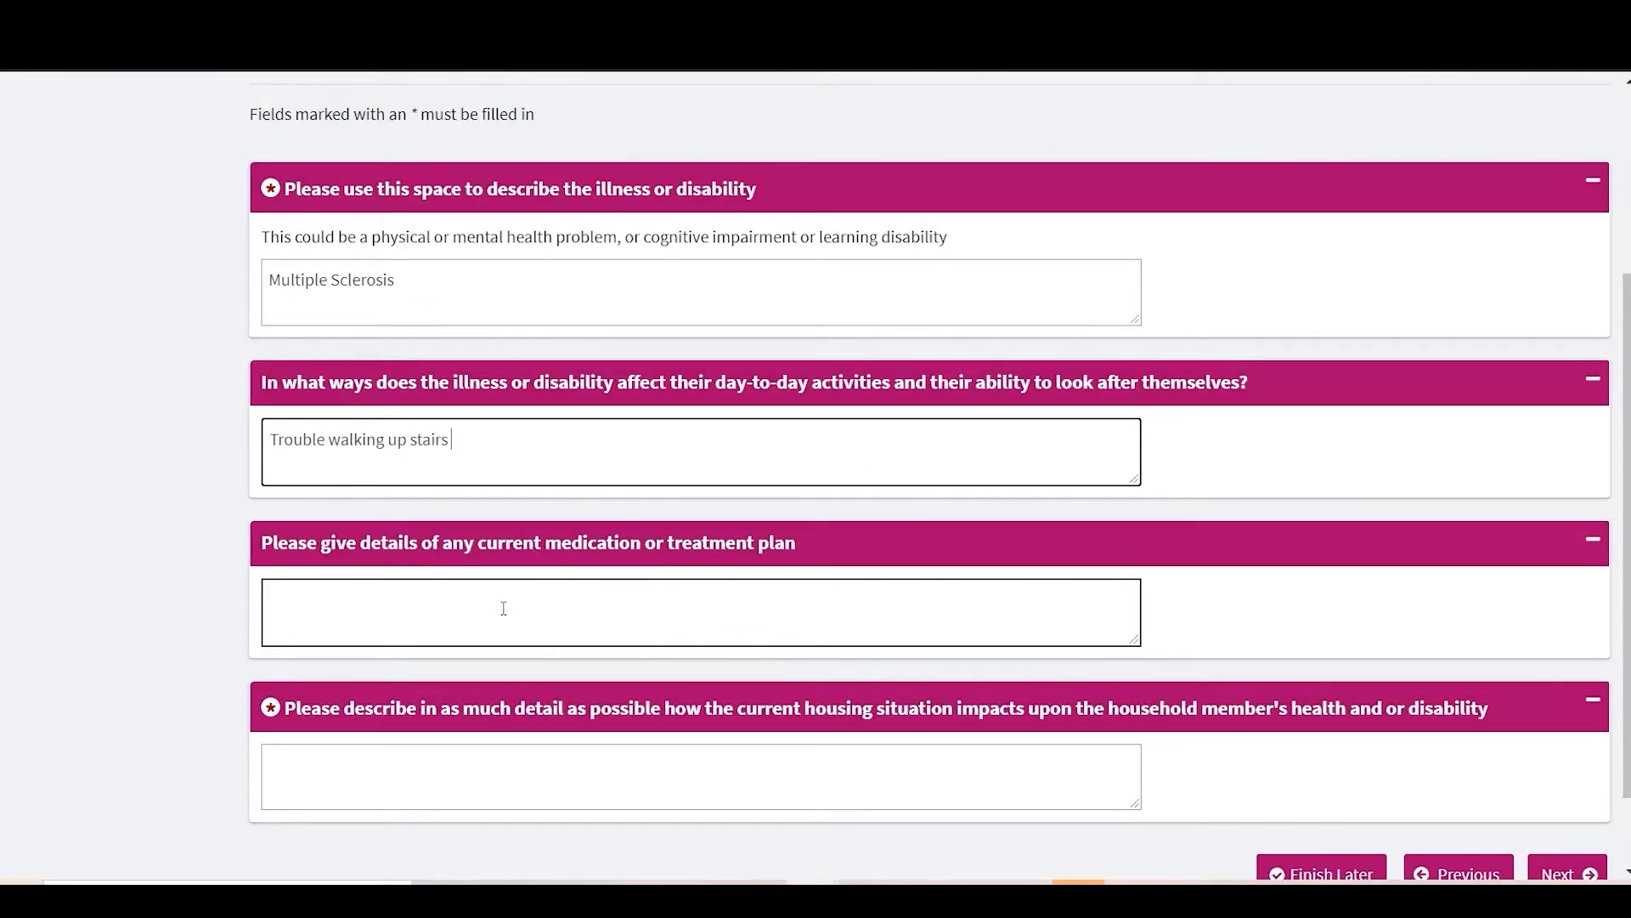
pyautogui.click(503, 608)
pyautogui.write('medication daily and')
pyautogui.press('BackSpace')
pyautogui.press('BackSpace')
pyautogui.press('BackSpace')
pyautogui.press('BackSpace')
pyautogui.press('BackSpace')
pyautogui.press('BackSpace')
pyautogui.press('BackSpace')
pyautogui.press('BackSpace')
pyautogui.press('BackSpace')
pyautogui.press('BackSpace')
pyautogui.press('BackSpace')
pyautogui.press('BackSpace')
pyautogui.write('daily medication')
pyautogui.click(590, 783)
pyautogui.write('The stairs into the flat are too high')
pyautogui.scroll(-2, 775, 839)
# Step: Record that the partner has permanent restricted mobility, managing only 1–3 steps
pyautogui.click(1568, 772)
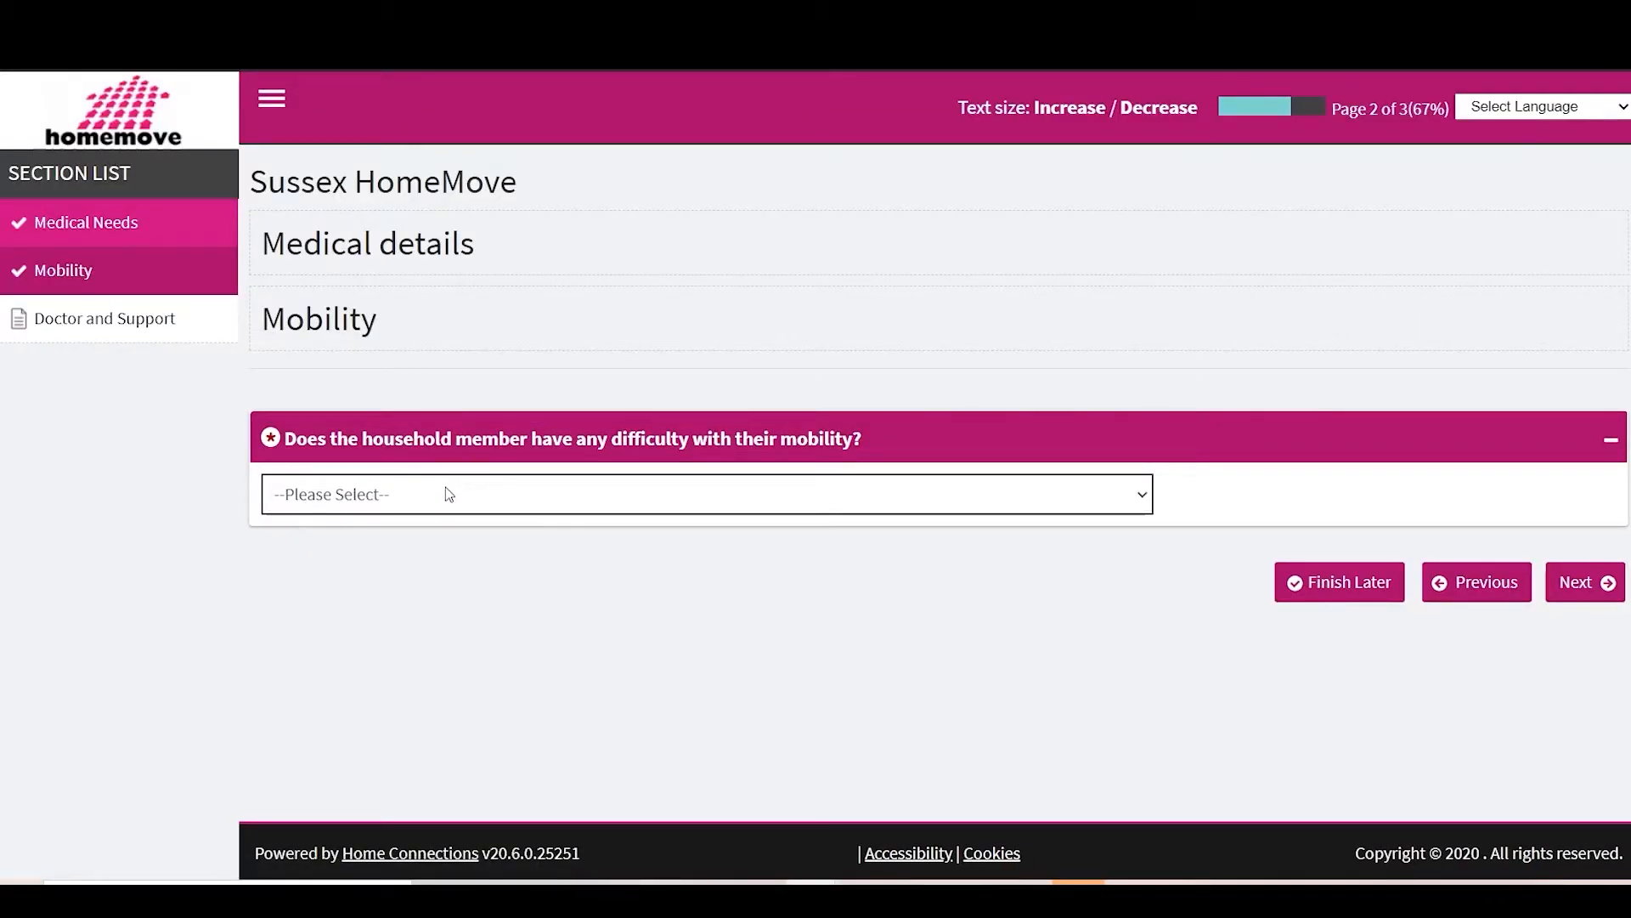
pyautogui.click(449, 494)
pyautogui.click(379, 548)
pyautogui.scroll(-3, 459, 595)
pyautogui.click(407, 579)
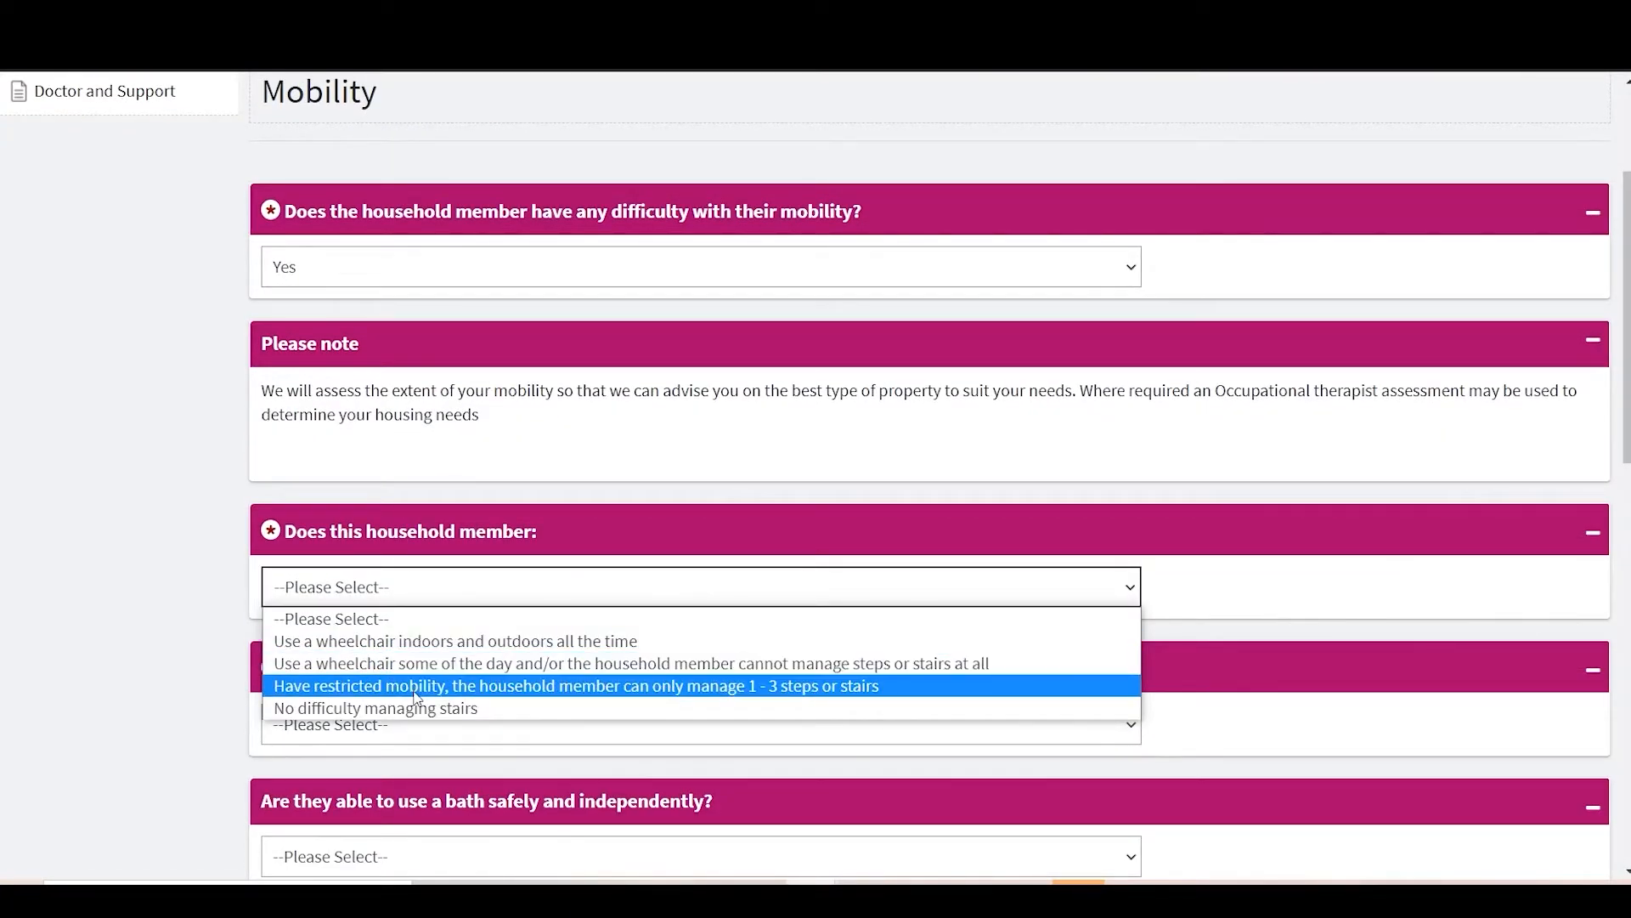
pyautogui.click(417, 686)
pyautogui.scroll(-2, 421, 594)
pyautogui.click(422, 548)
pyautogui.click(422, 609)
pyautogui.scroll(-2, 422, 595)
# Step: Answer Yes to using a bath, note 'Level access shower' as the bathing aid, and tick level-access shower and over-bath shower adaptations
pyautogui.click(368, 548)
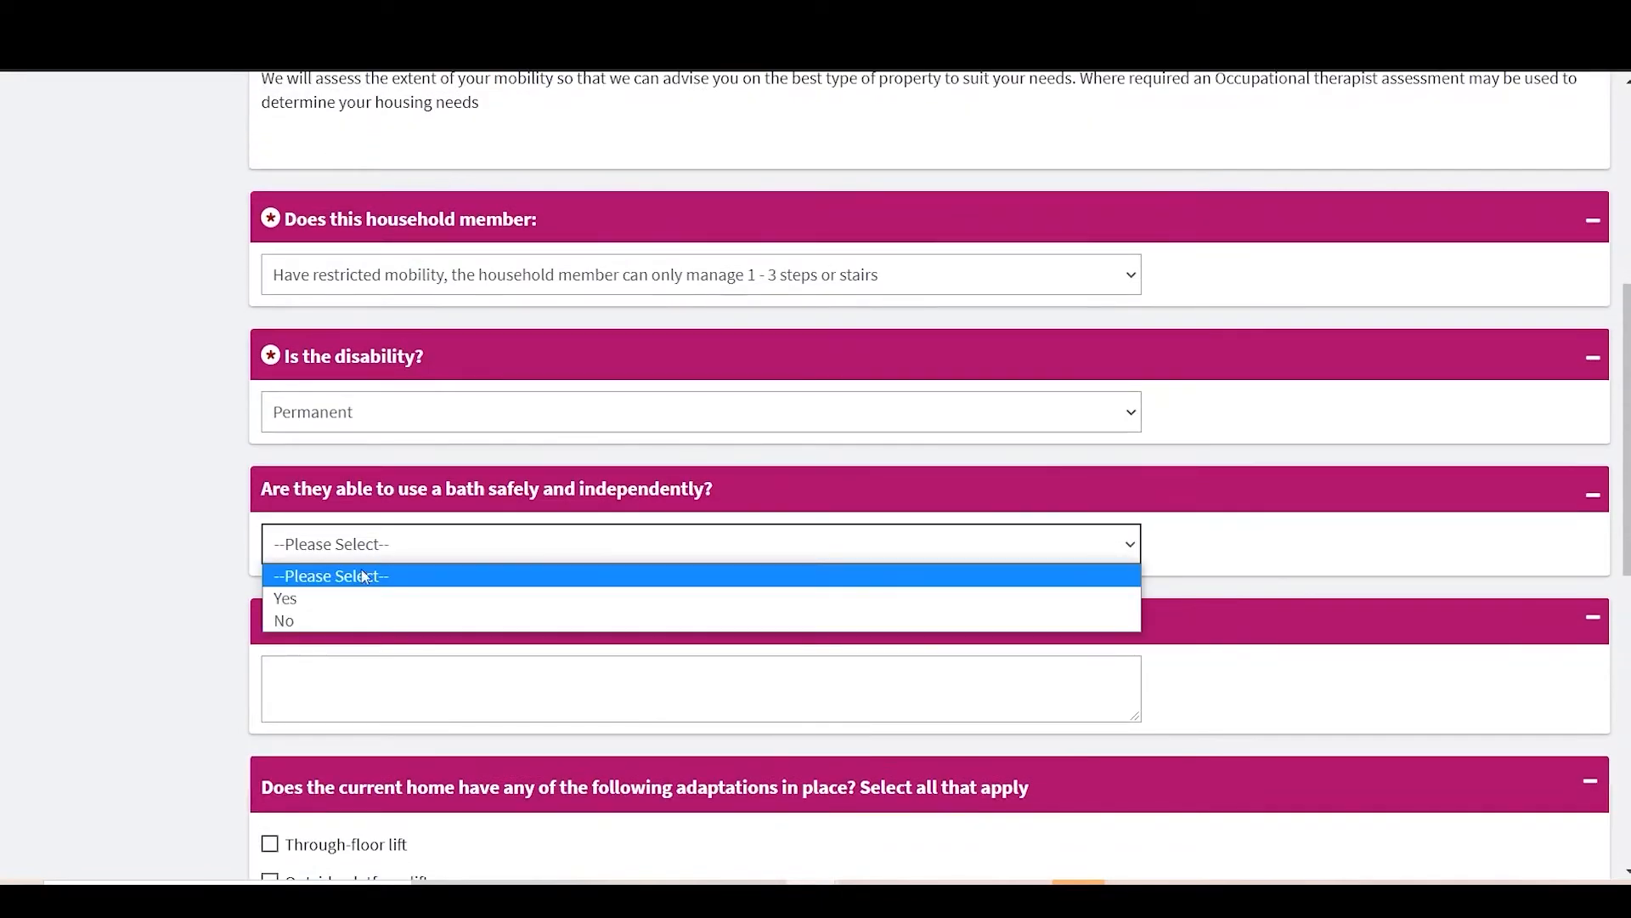
pyautogui.click(306, 598)
pyautogui.scroll(-2, 255, 595)
pyautogui.click(339, 466)
pyautogui.write('Level access shower')
pyautogui.scroll(-2, 271, 646)
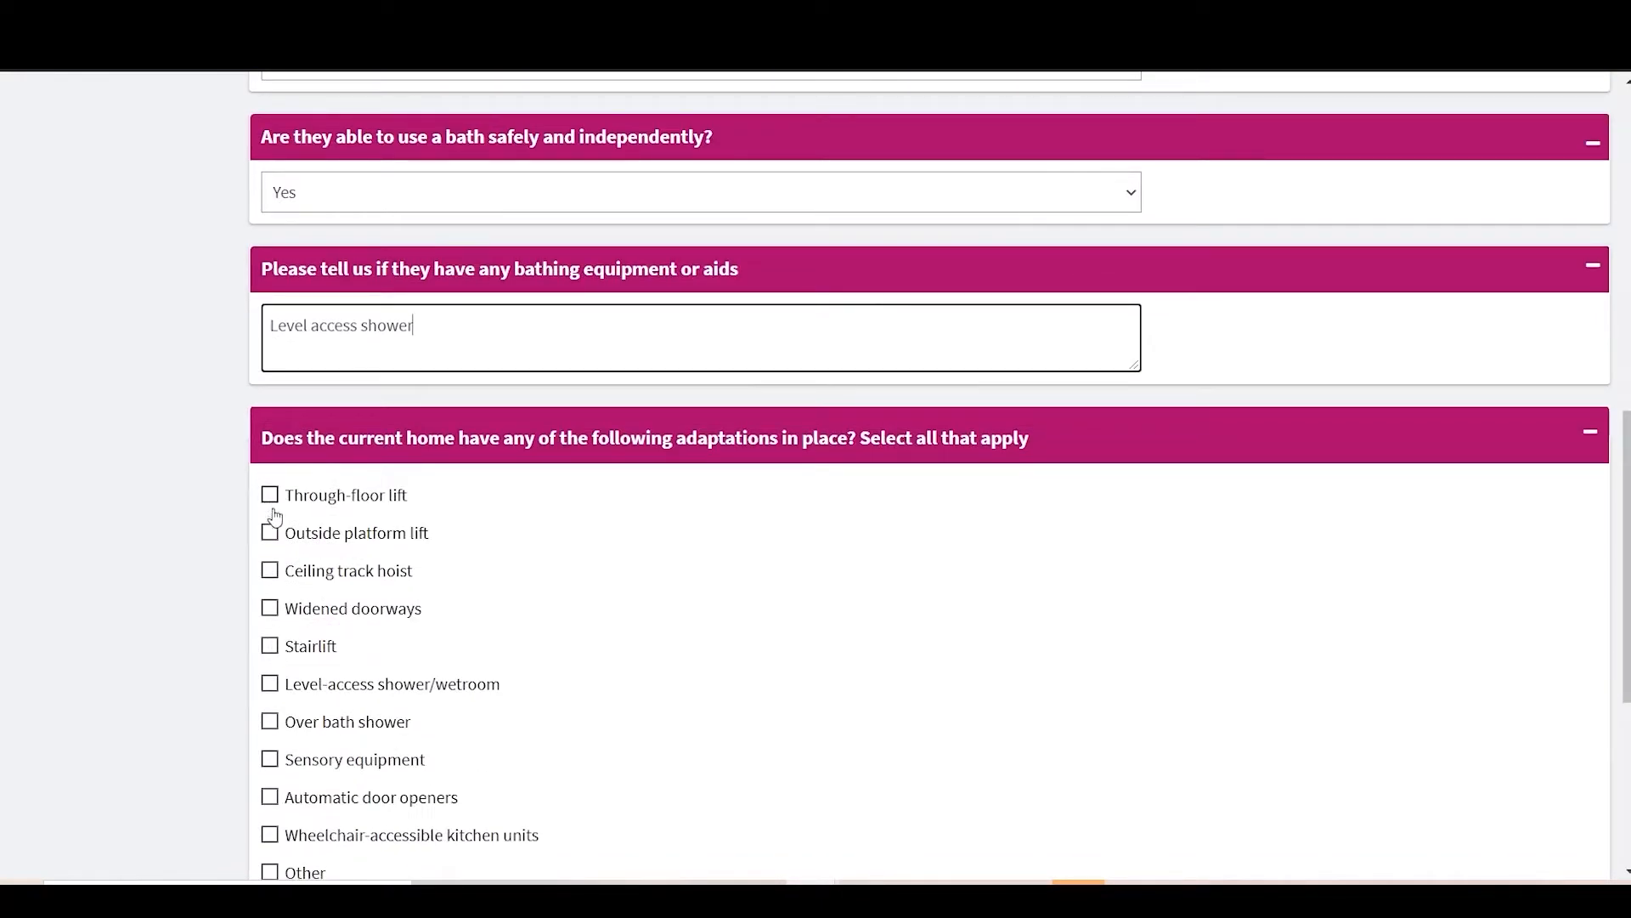
pyautogui.click(272, 687)
pyautogui.scroll(-1, 368, 637)
pyautogui.click(272, 644)
pyautogui.scroll(-2, 332, 723)
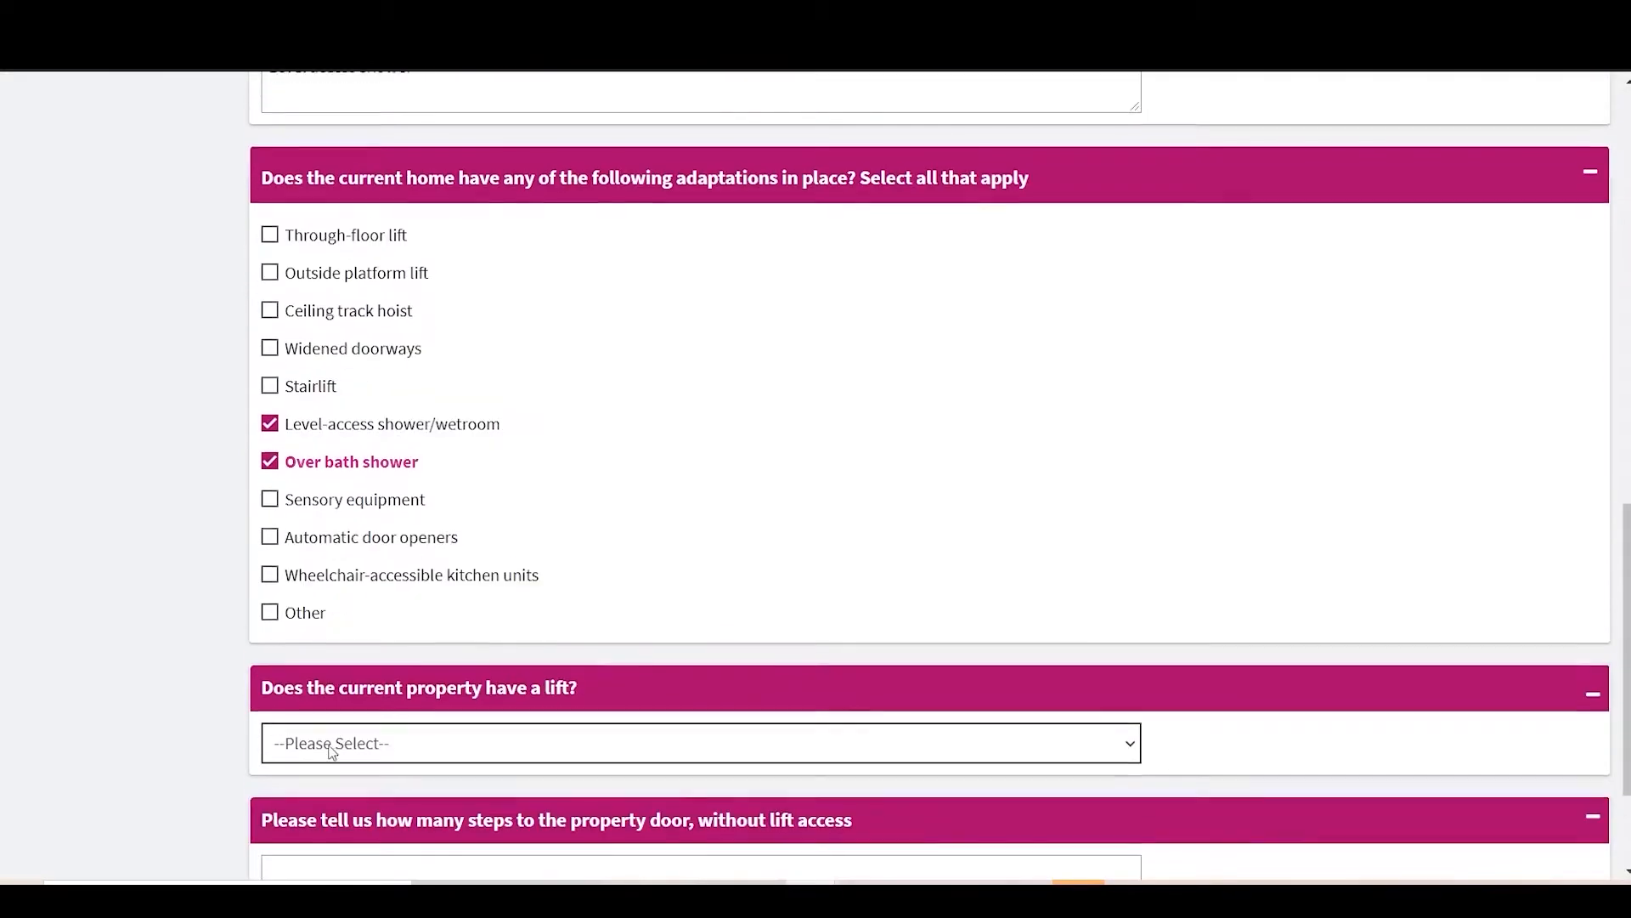
# Step: Record no lift and 21 steps to the door, then submit the mobility answers
pyautogui.click(331, 740)
pyautogui.click(333, 812)
pyautogui.scroll(-2, 335, 764)
pyautogui.click(340, 685)
pyautogui.write('21')
pyautogui.press('Return')
# Step: Enter the doctor's name and surgery address, including town and postcode
pyautogui.write('Who')
pyautogui.press('Tab')
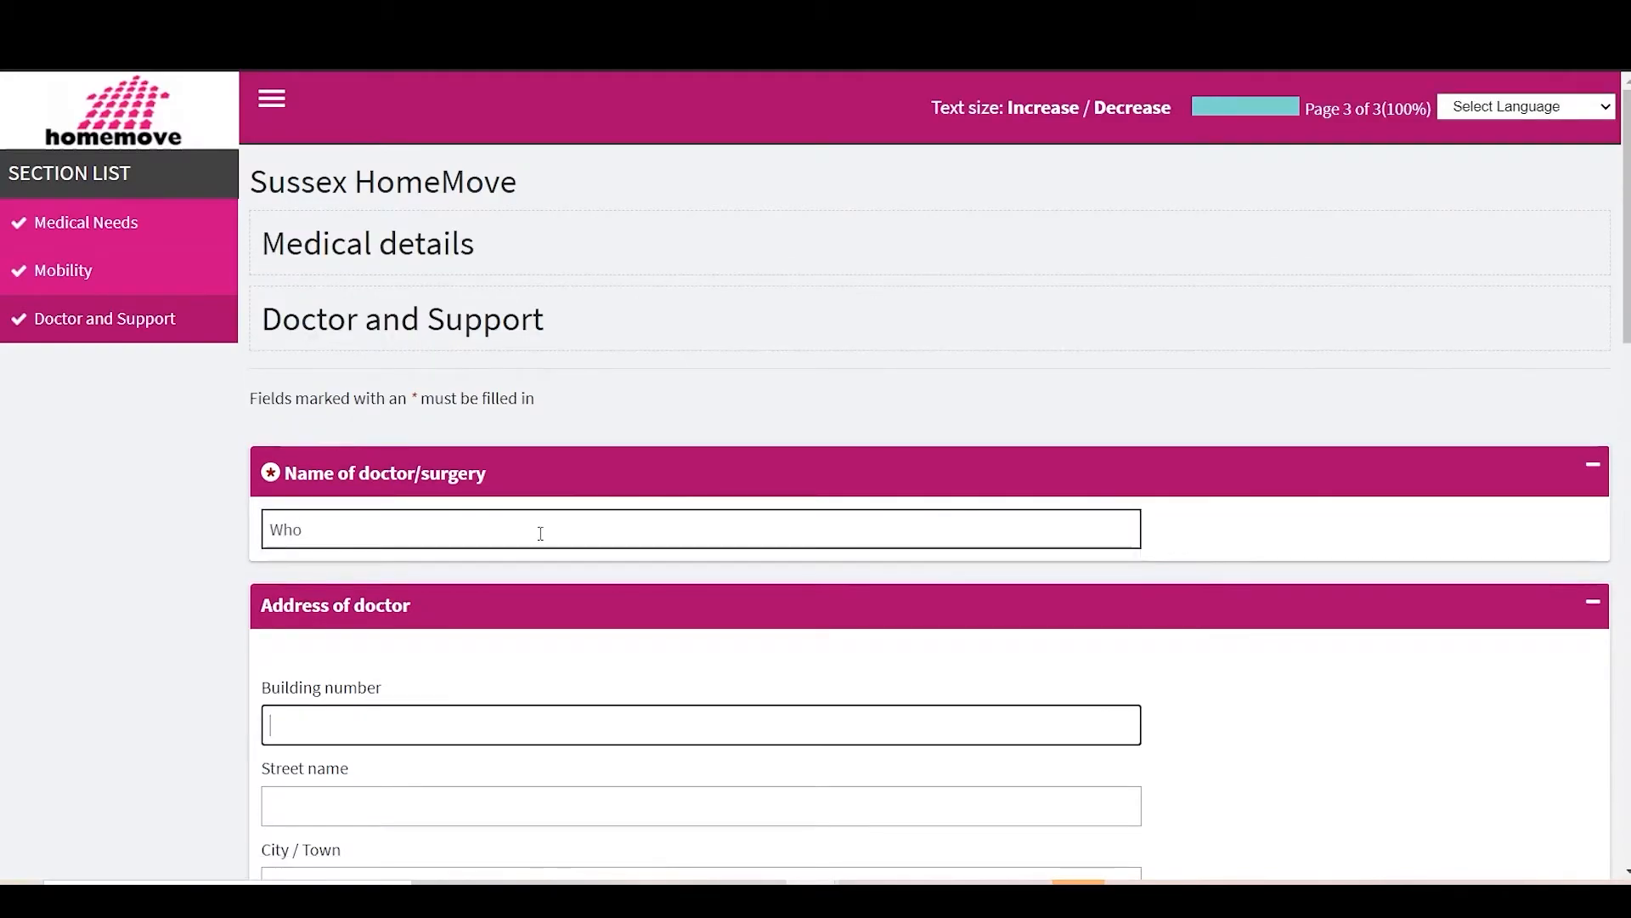
pyautogui.scroll(-3, 538, 532)
pyautogui.write('22')
pyautogui.press('Tab')
pyautogui.write('Test road')
pyautogui.press('Tab')
pyautogui.write('Brighton')
pyautogui.press('Tab')
pyautogui.write('BN')
pyautogui.scroll(-4, 498, 567)
# Step: Enter the doctor's telephone number and submit the medical form
pyautogui.rightClick(498, 566)
pyautogui.click(430, 615)
pyautogui.scroll(-9, 515, 476)
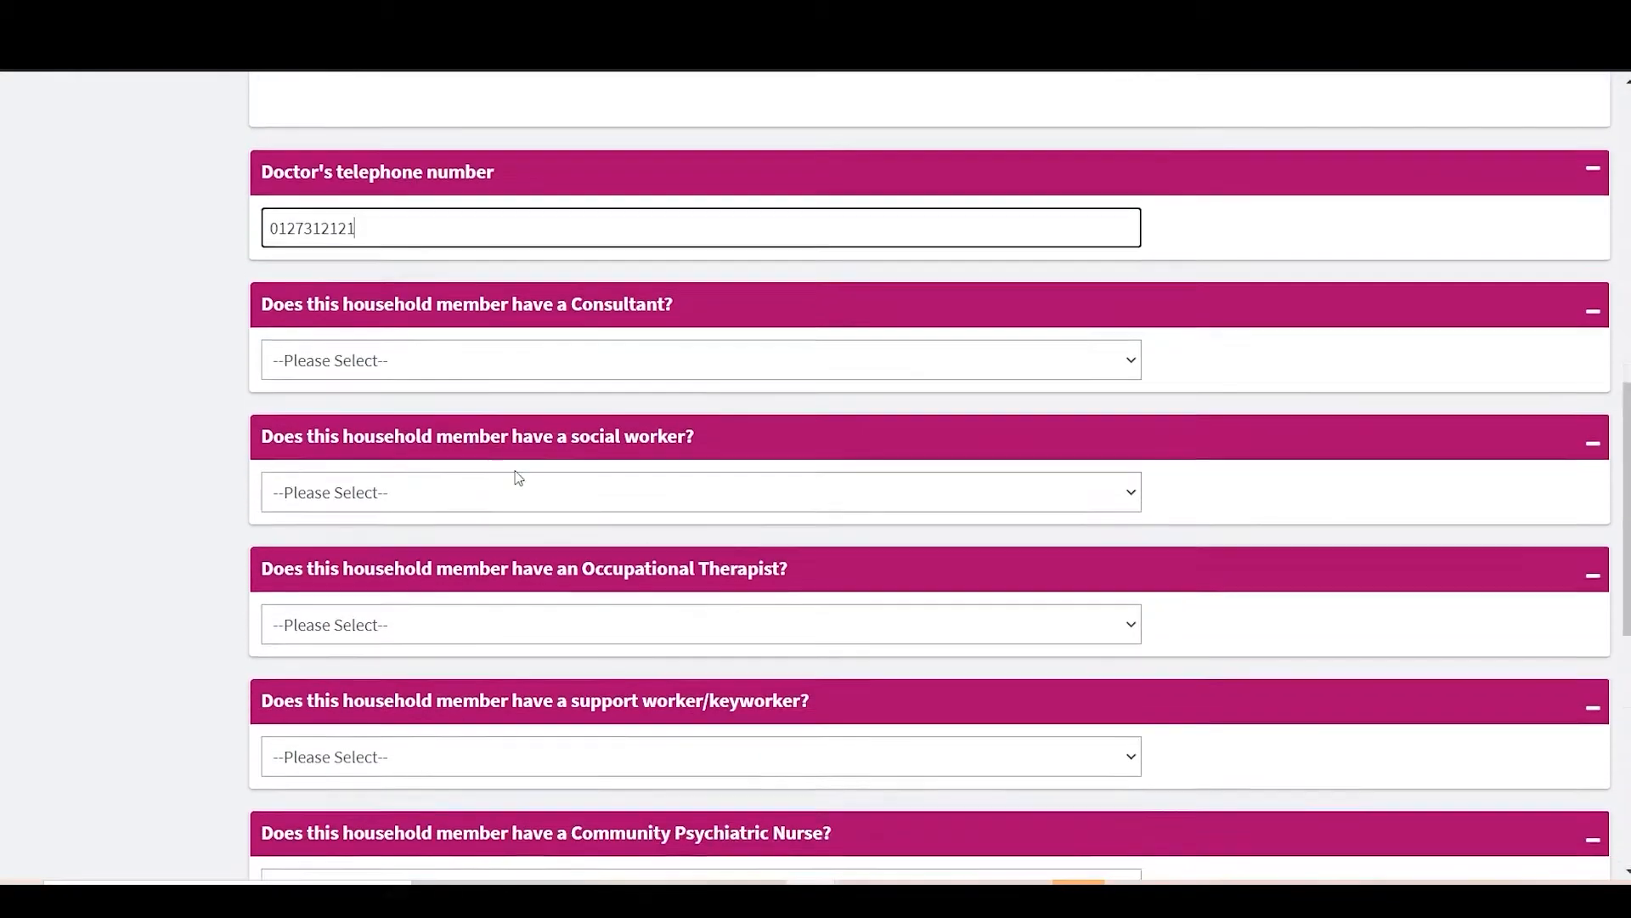
pyautogui.scroll(-4, 519, 477)
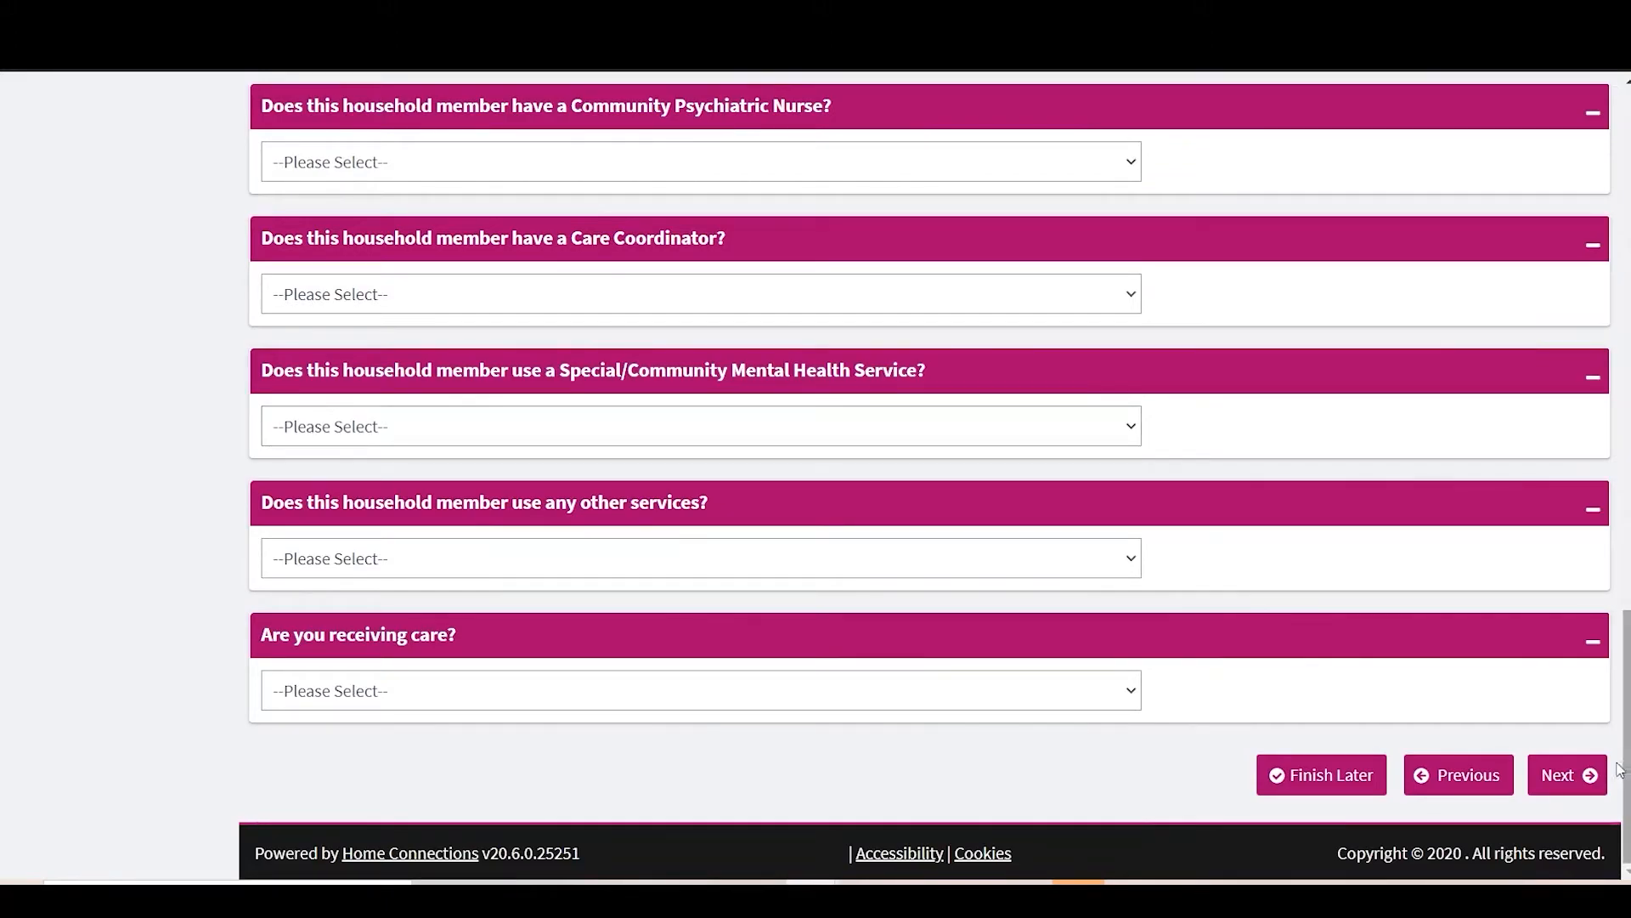
pyautogui.click(1566, 792)
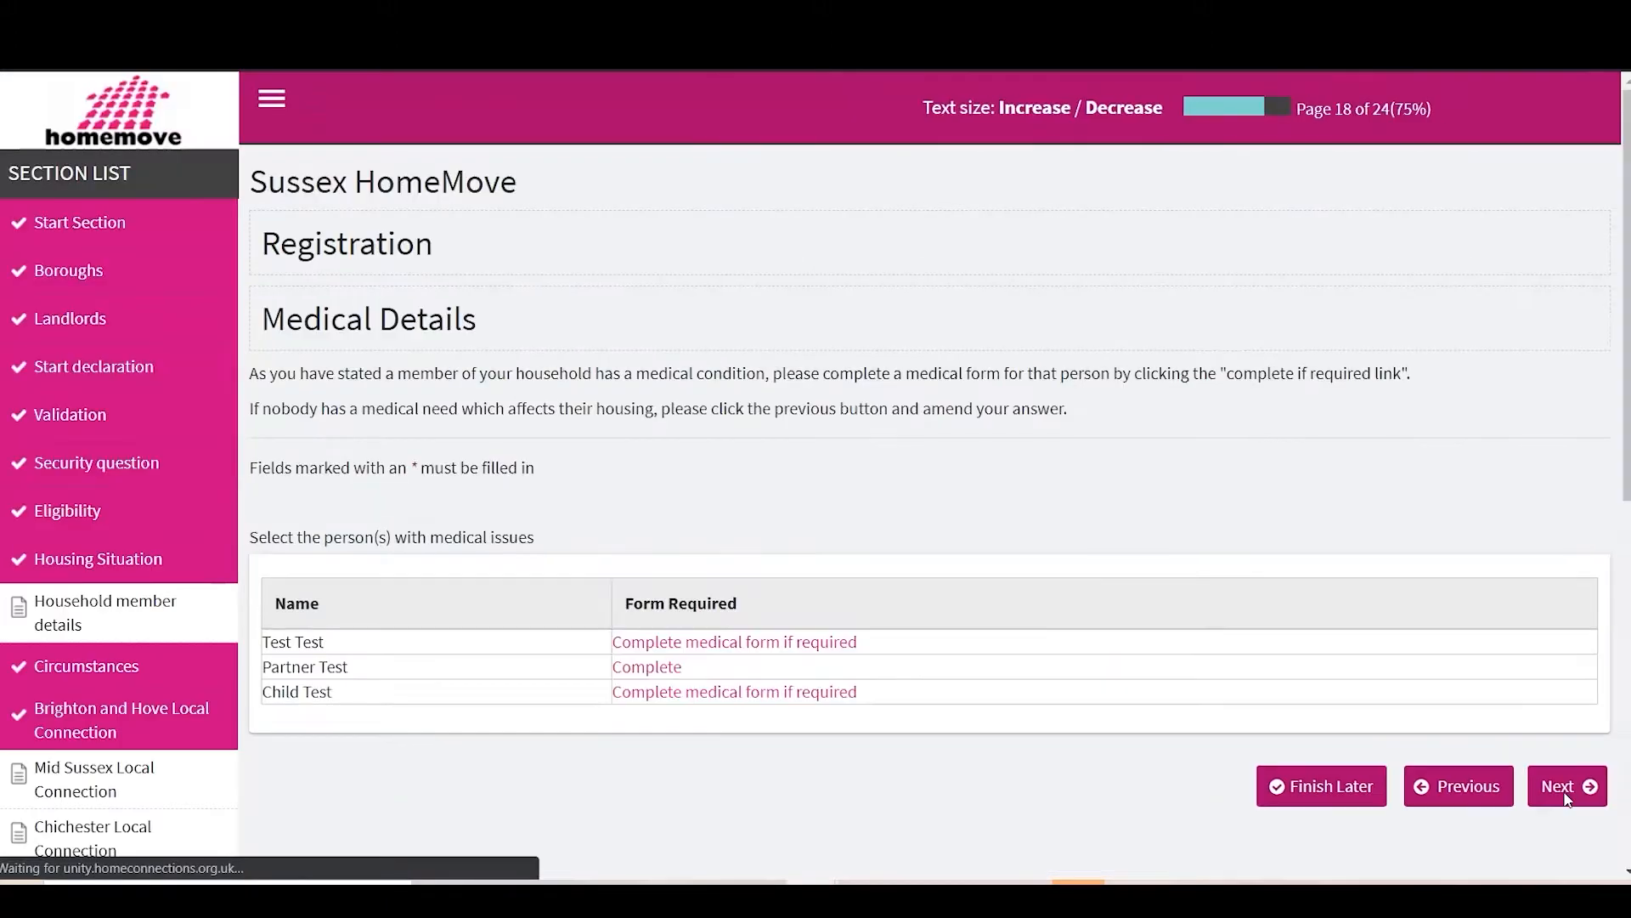
# Step: Confirm the applicant is above the qualifying age for sheltered housing
pyautogui.click(1568, 786)
pyautogui.scroll(-2, 759, 528)
pyautogui.scroll(2, 760, 529)
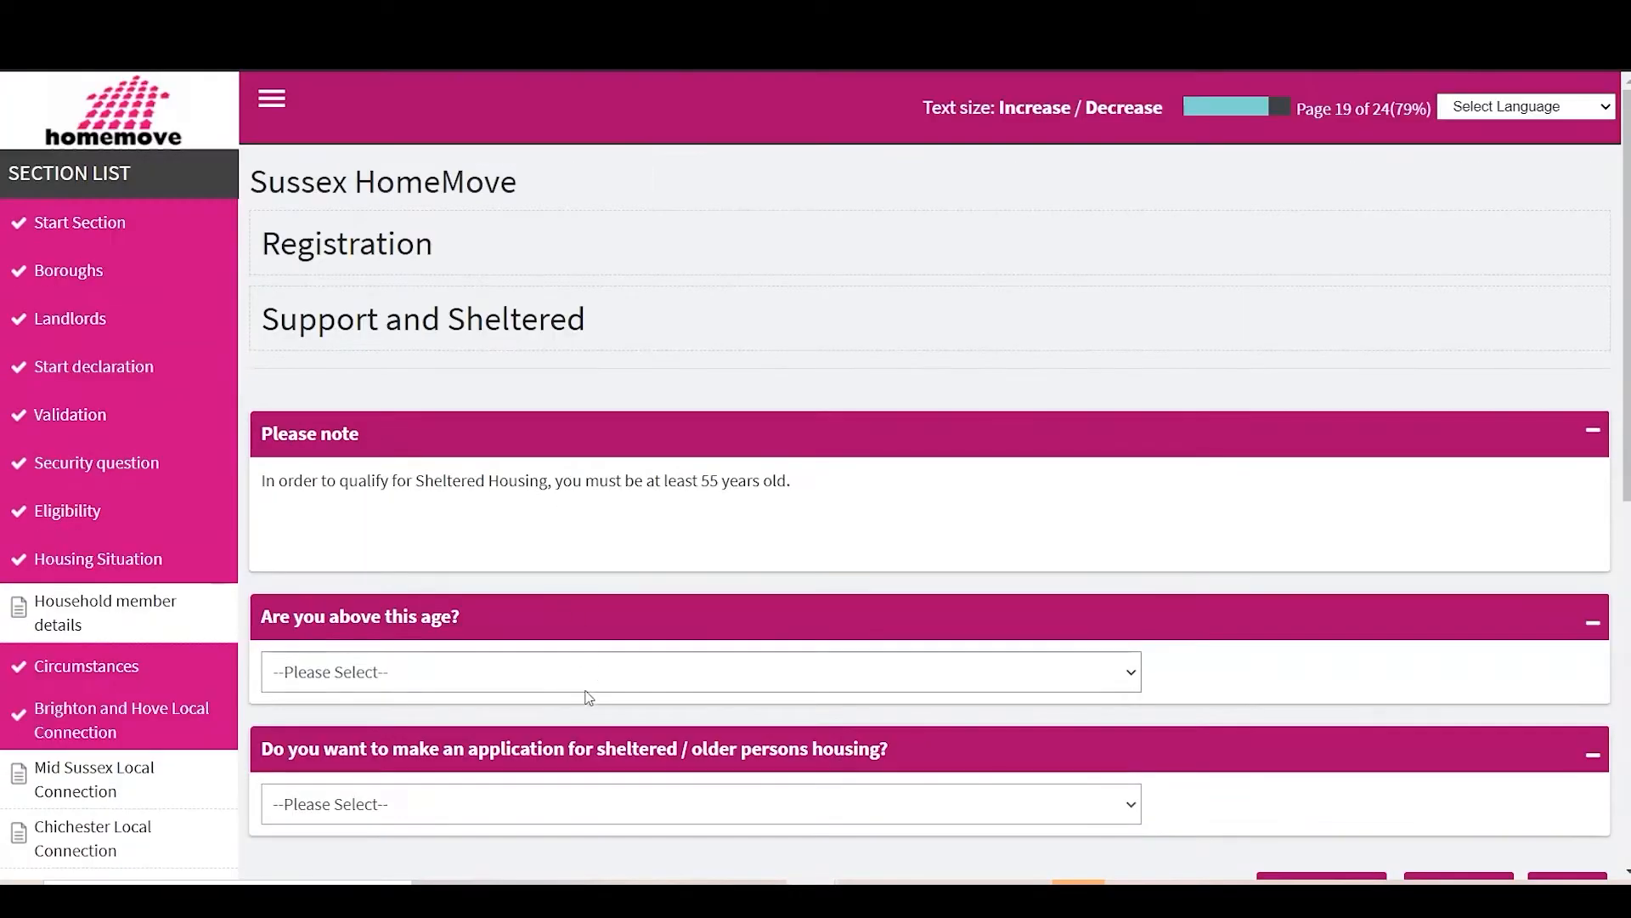
pyautogui.click(507, 679)
pyautogui.click(411, 725)
# Step: Tick older people only, sheltered with staff, and Extra Care housing, and answer No to applying for sheltered housing
pyautogui.scroll(-2, 584, 748)
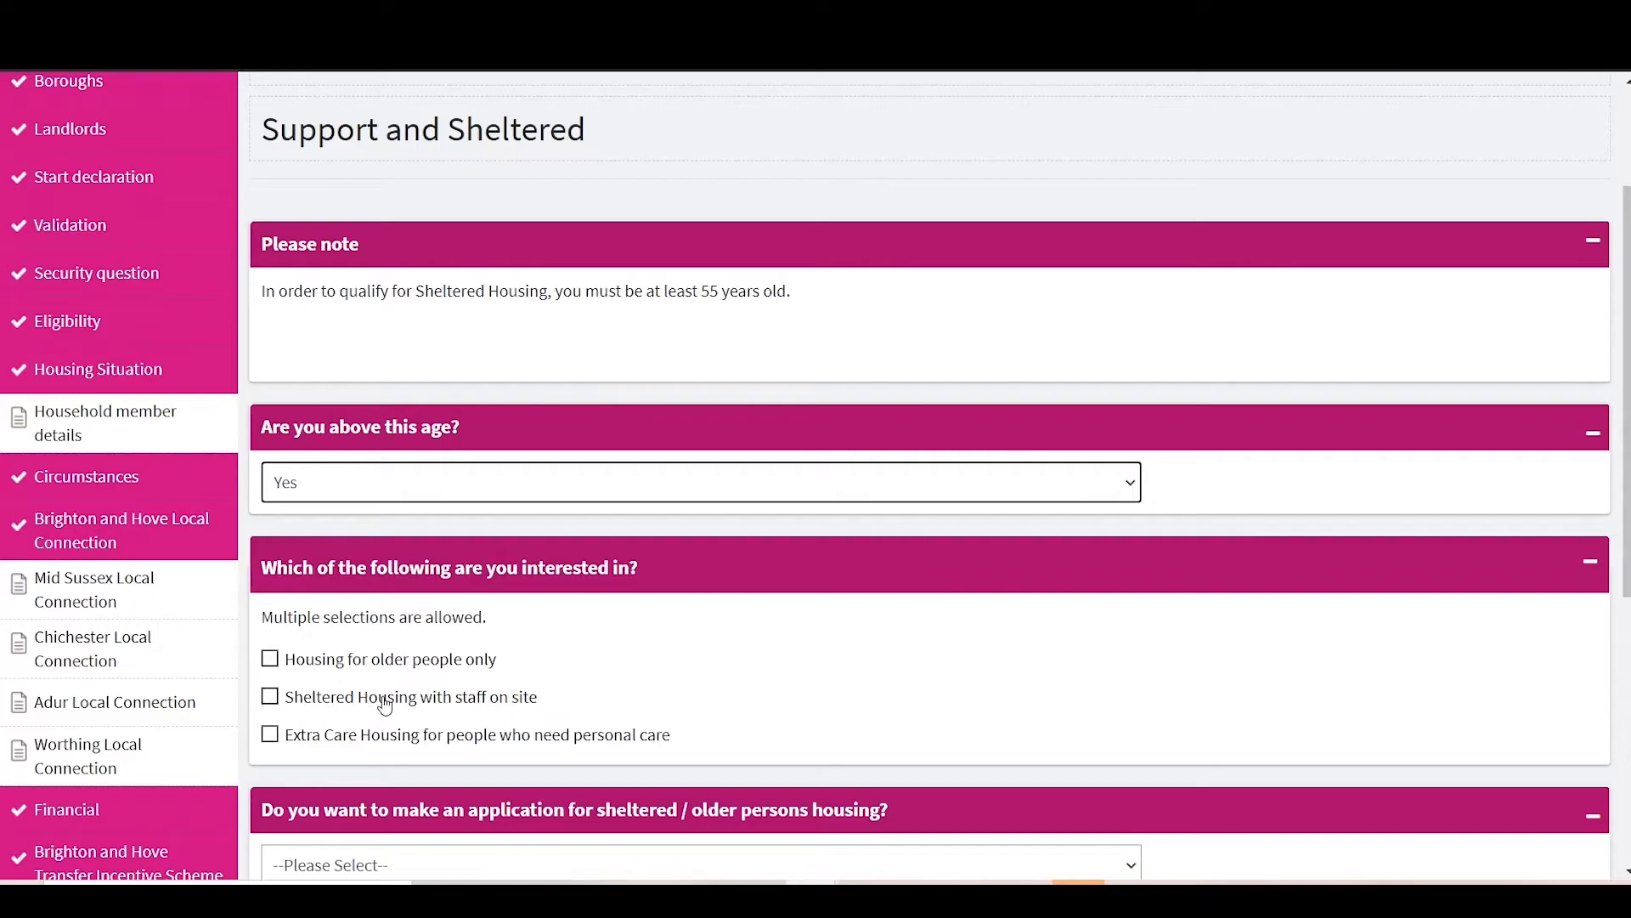
pyautogui.scroll(-1, 489, 736)
pyautogui.click(276, 555)
pyautogui.click(270, 594)
pyautogui.click(269, 594)
pyautogui.click(273, 631)
pyautogui.click(273, 593)
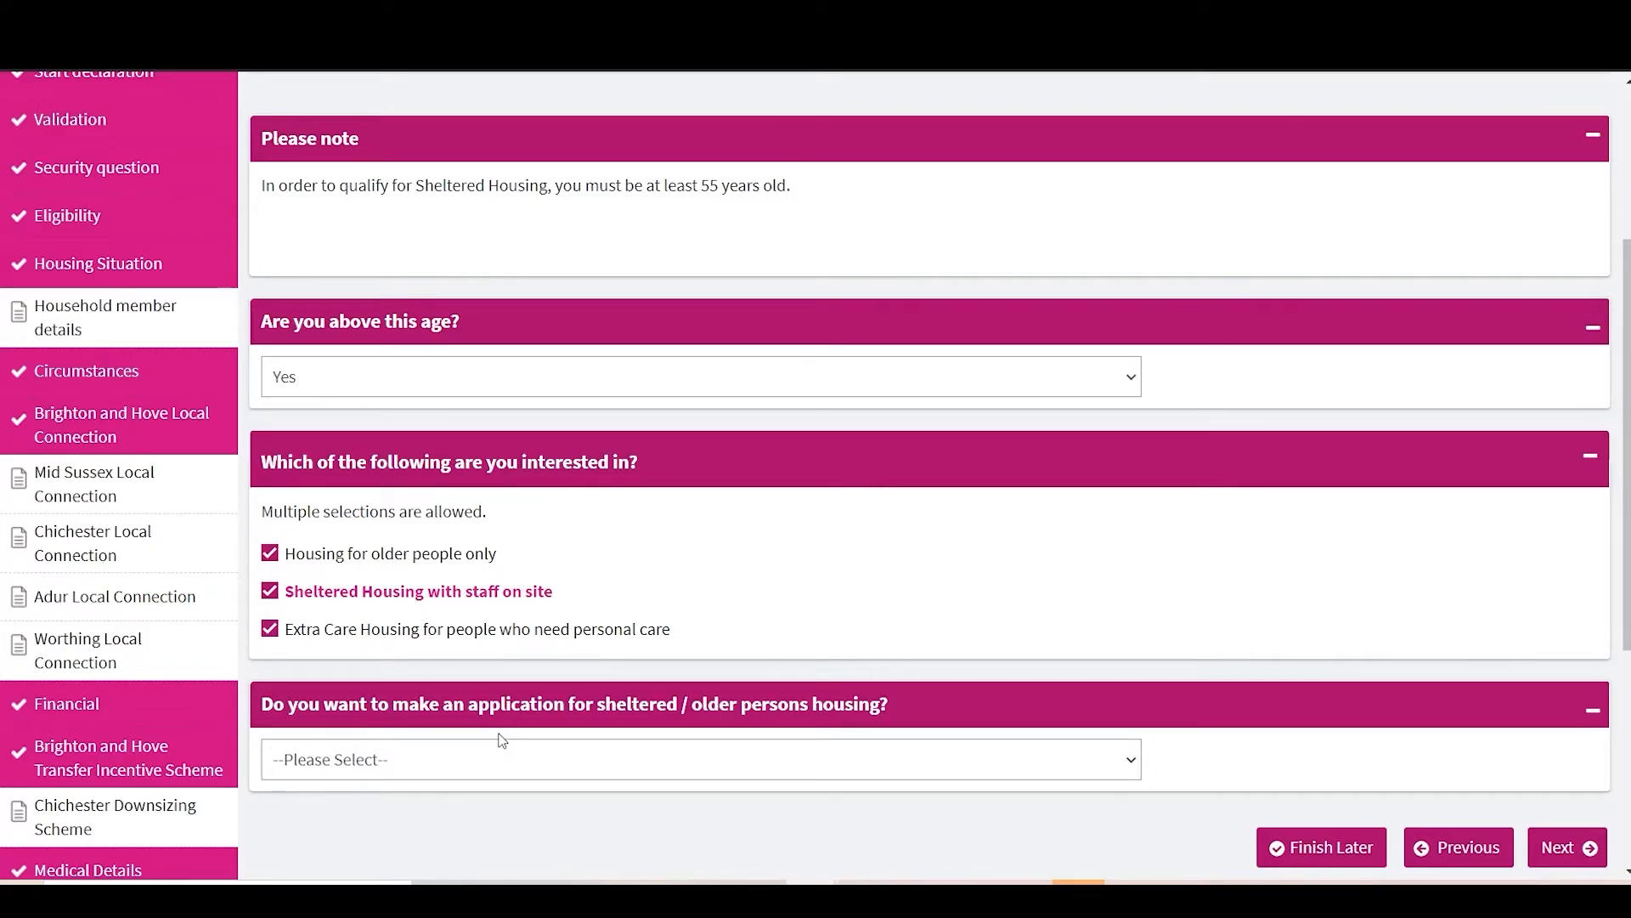
pyautogui.click(535, 762)
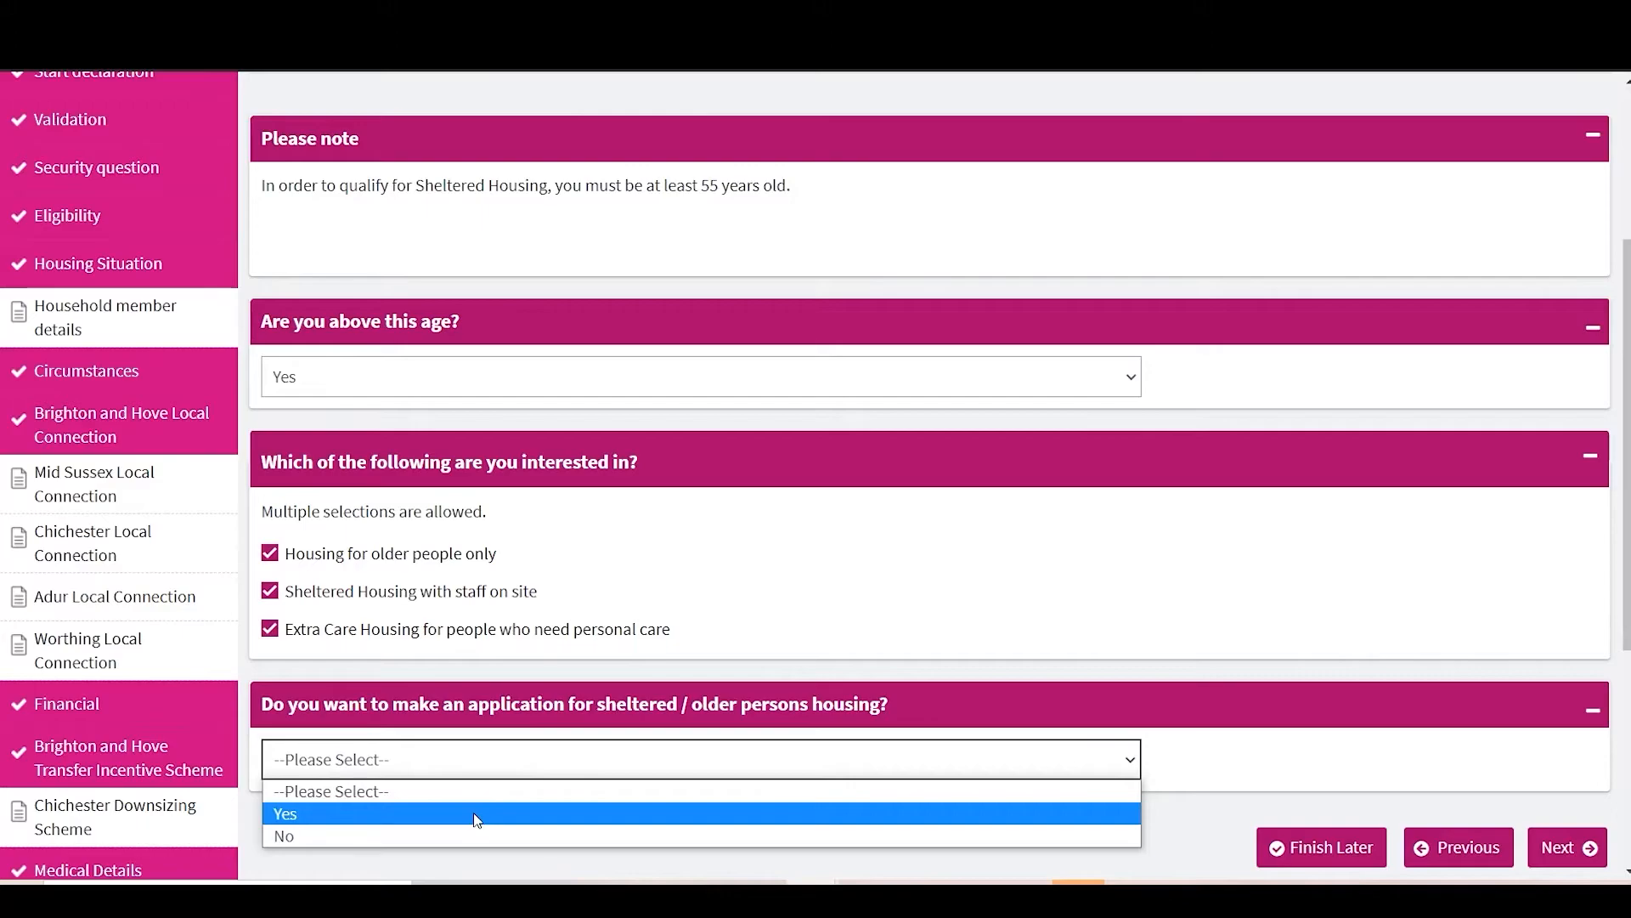
pyautogui.click(474, 835)
pyautogui.scroll(-3, 1596, 558)
pyautogui.click(1566, 592)
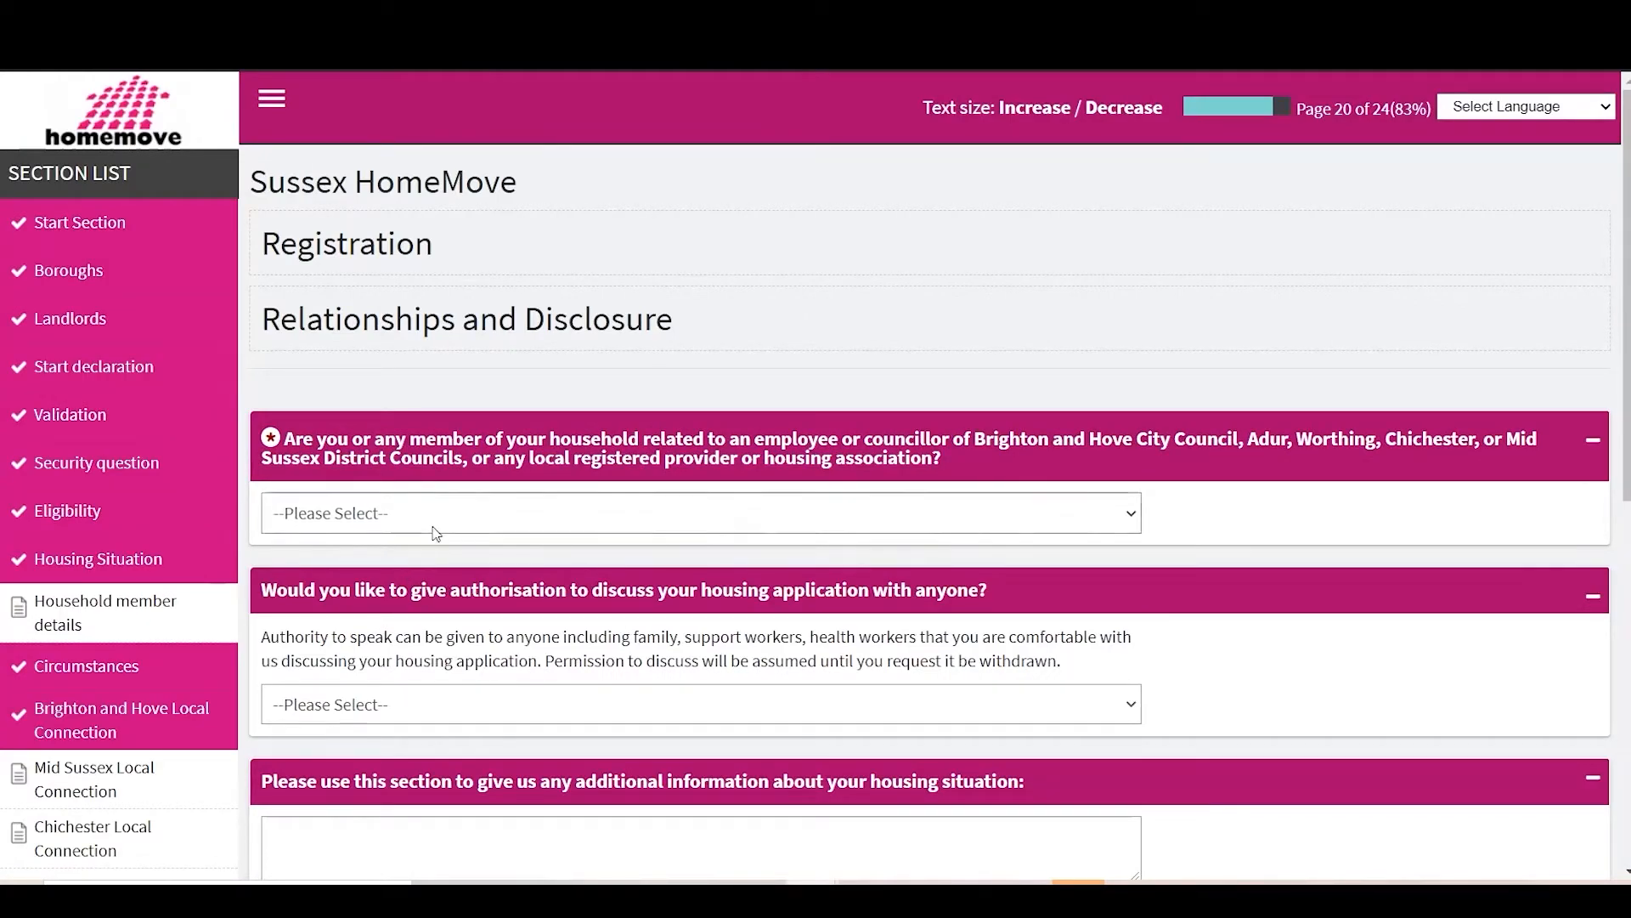
# Step: Declare being related to council staff, giving the relative's name and 'brother' as the relationship
pyautogui.click(544, 534)
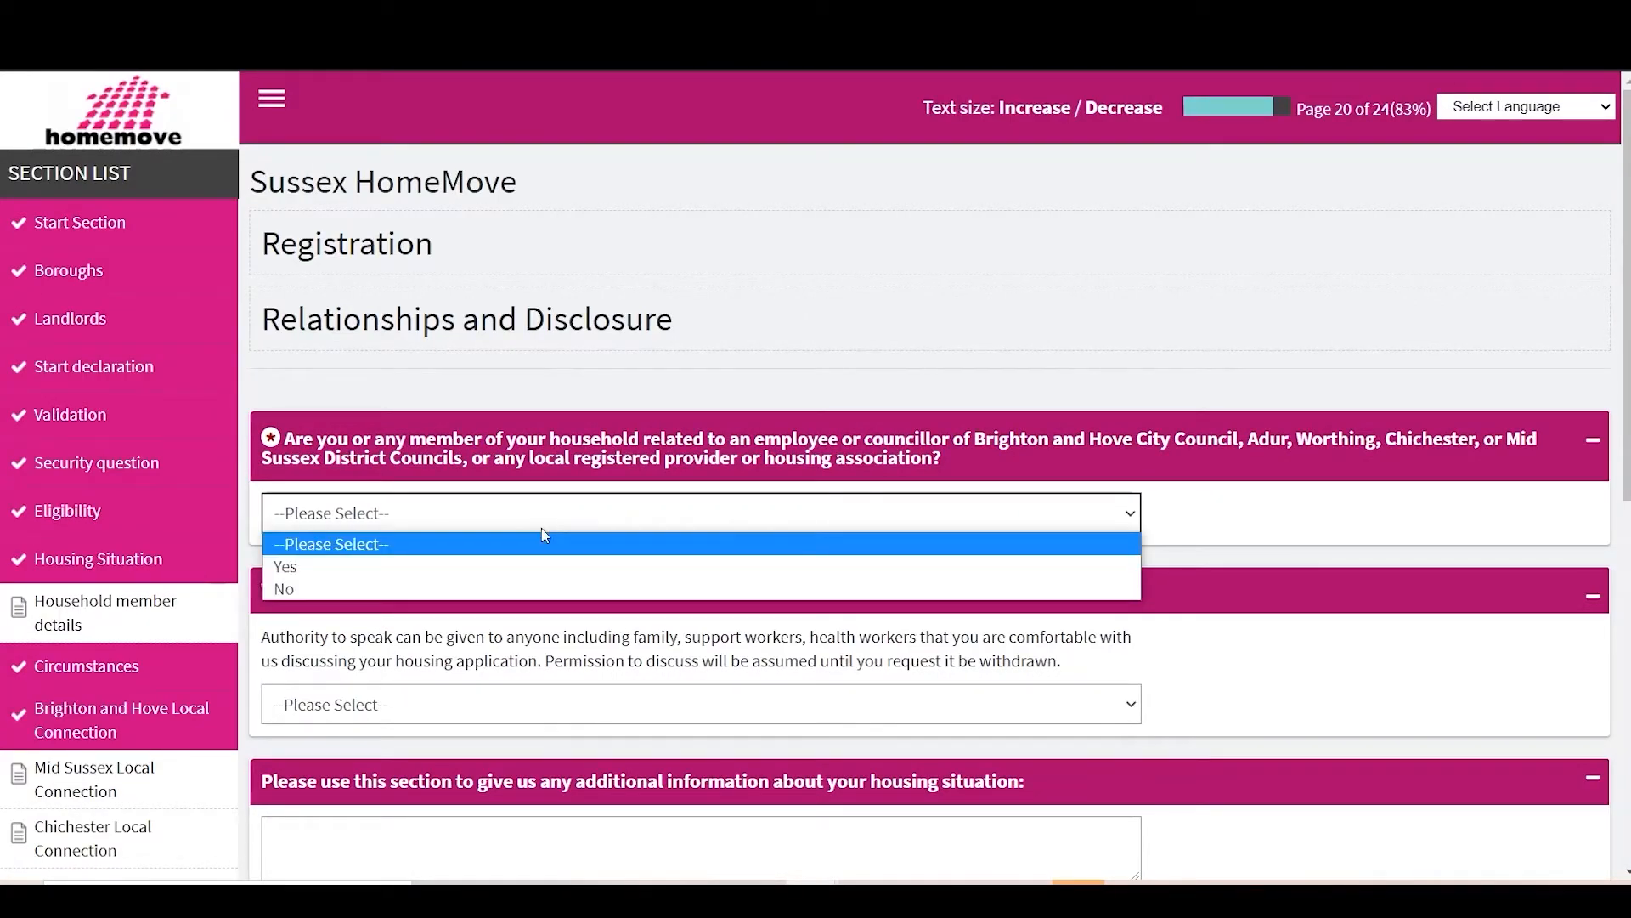
pyautogui.click(473, 568)
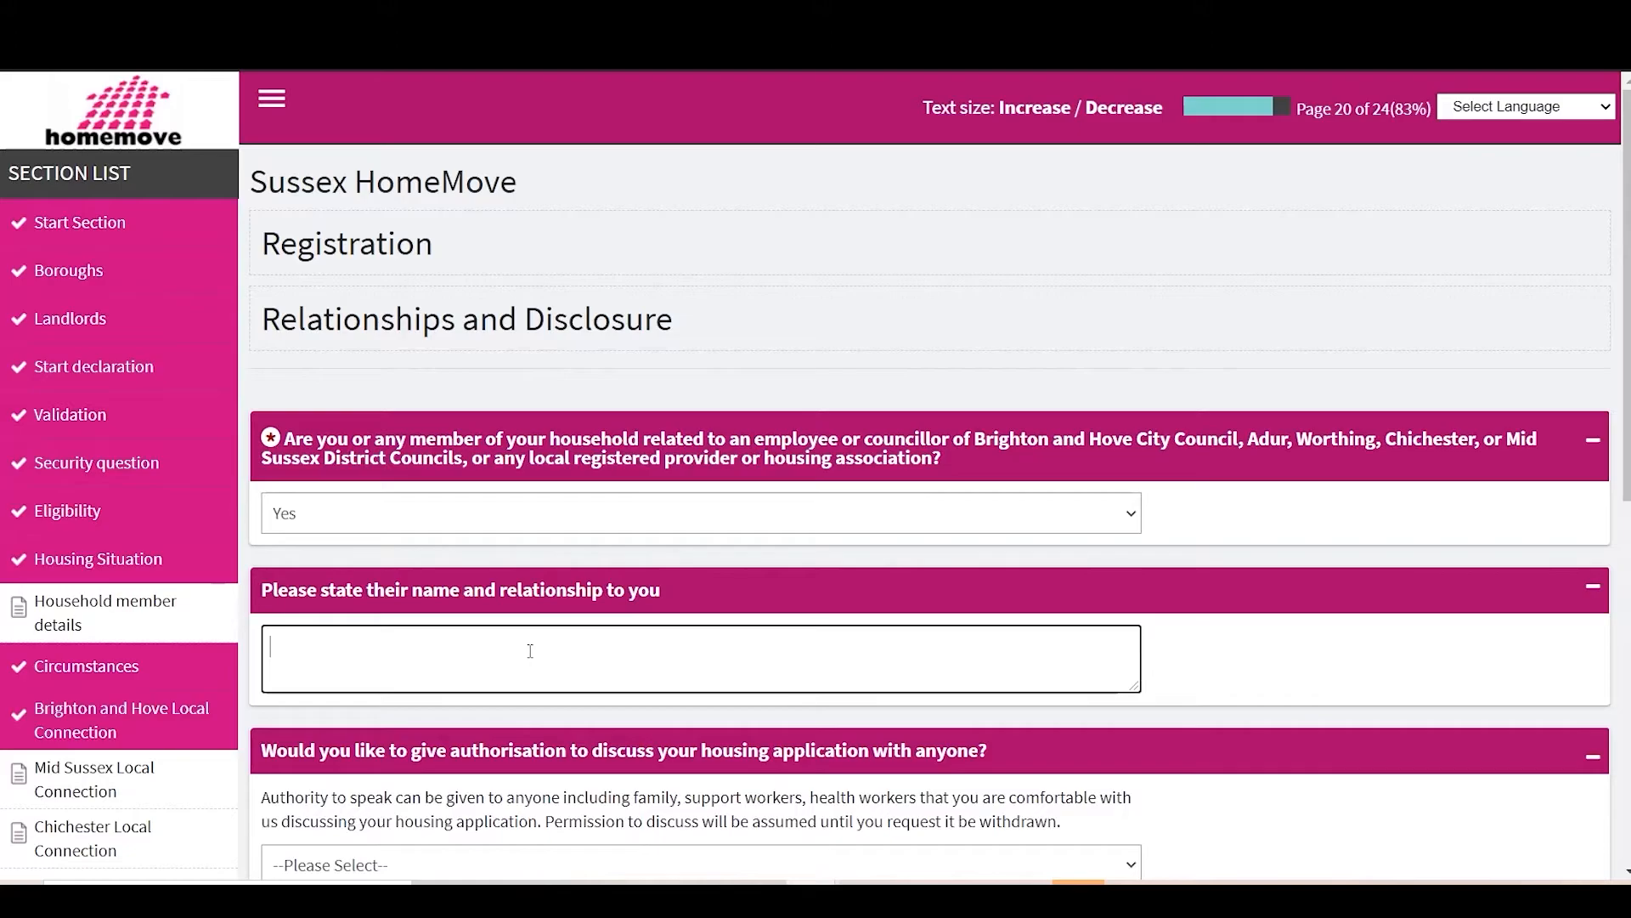
pyautogui.click(530, 651)
pyautogui.write('Test - brother')
pyautogui.scroll(-3, 528, 649)
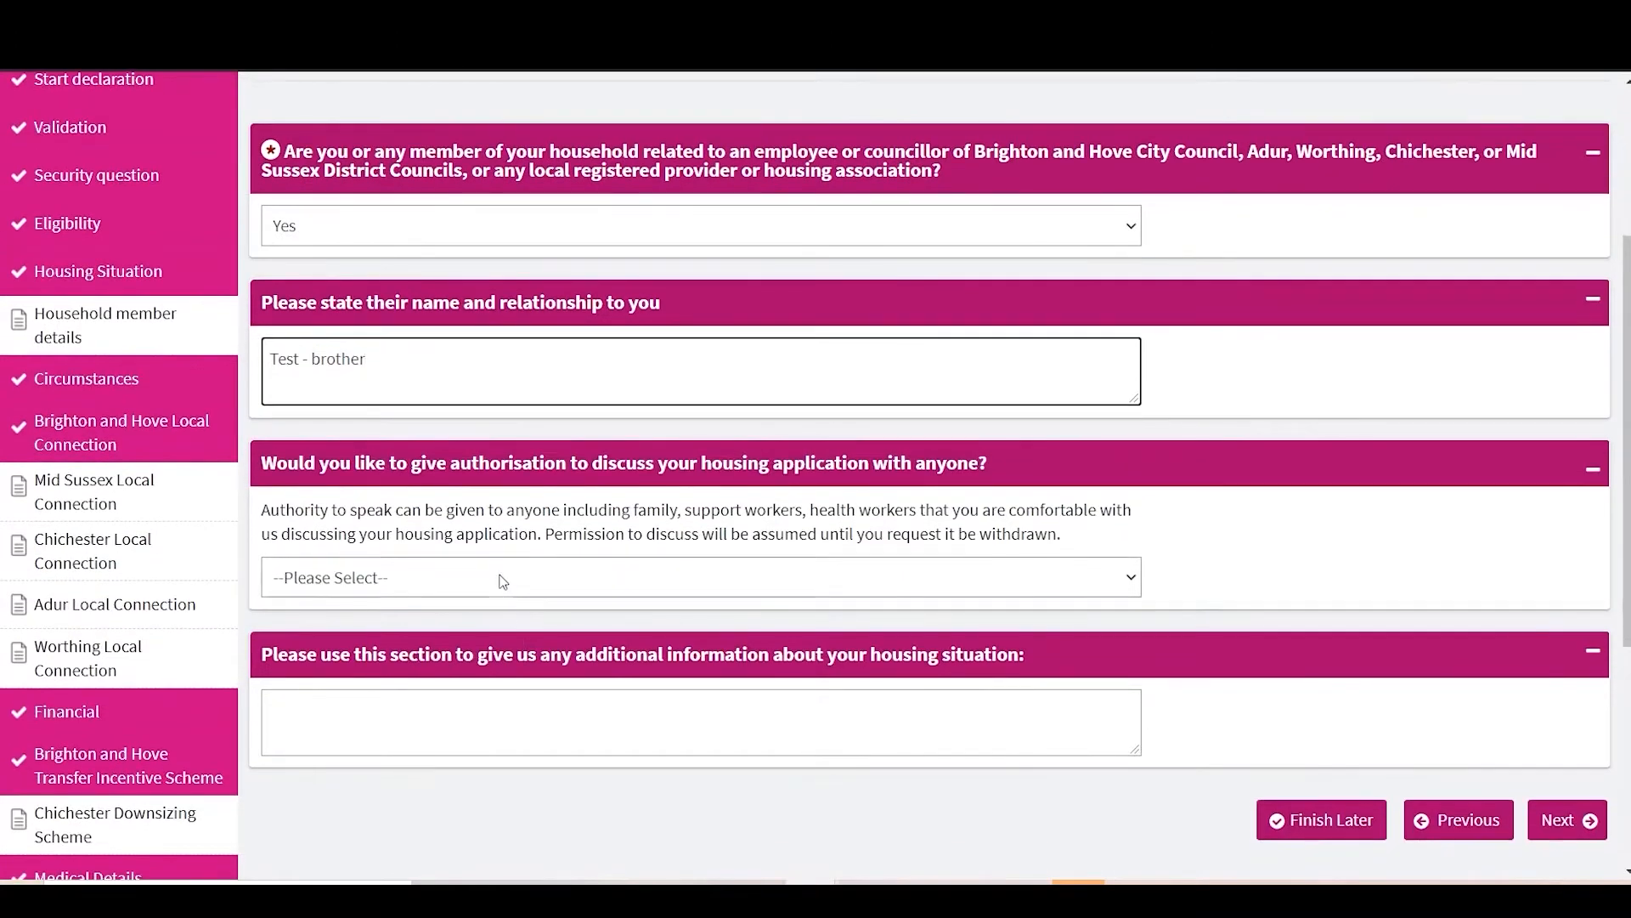
# Step: Authorise a Social Worker to discuss the application, entering their name and contact number, and submit
pyautogui.click(501, 575)
pyautogui.click(432, 628)
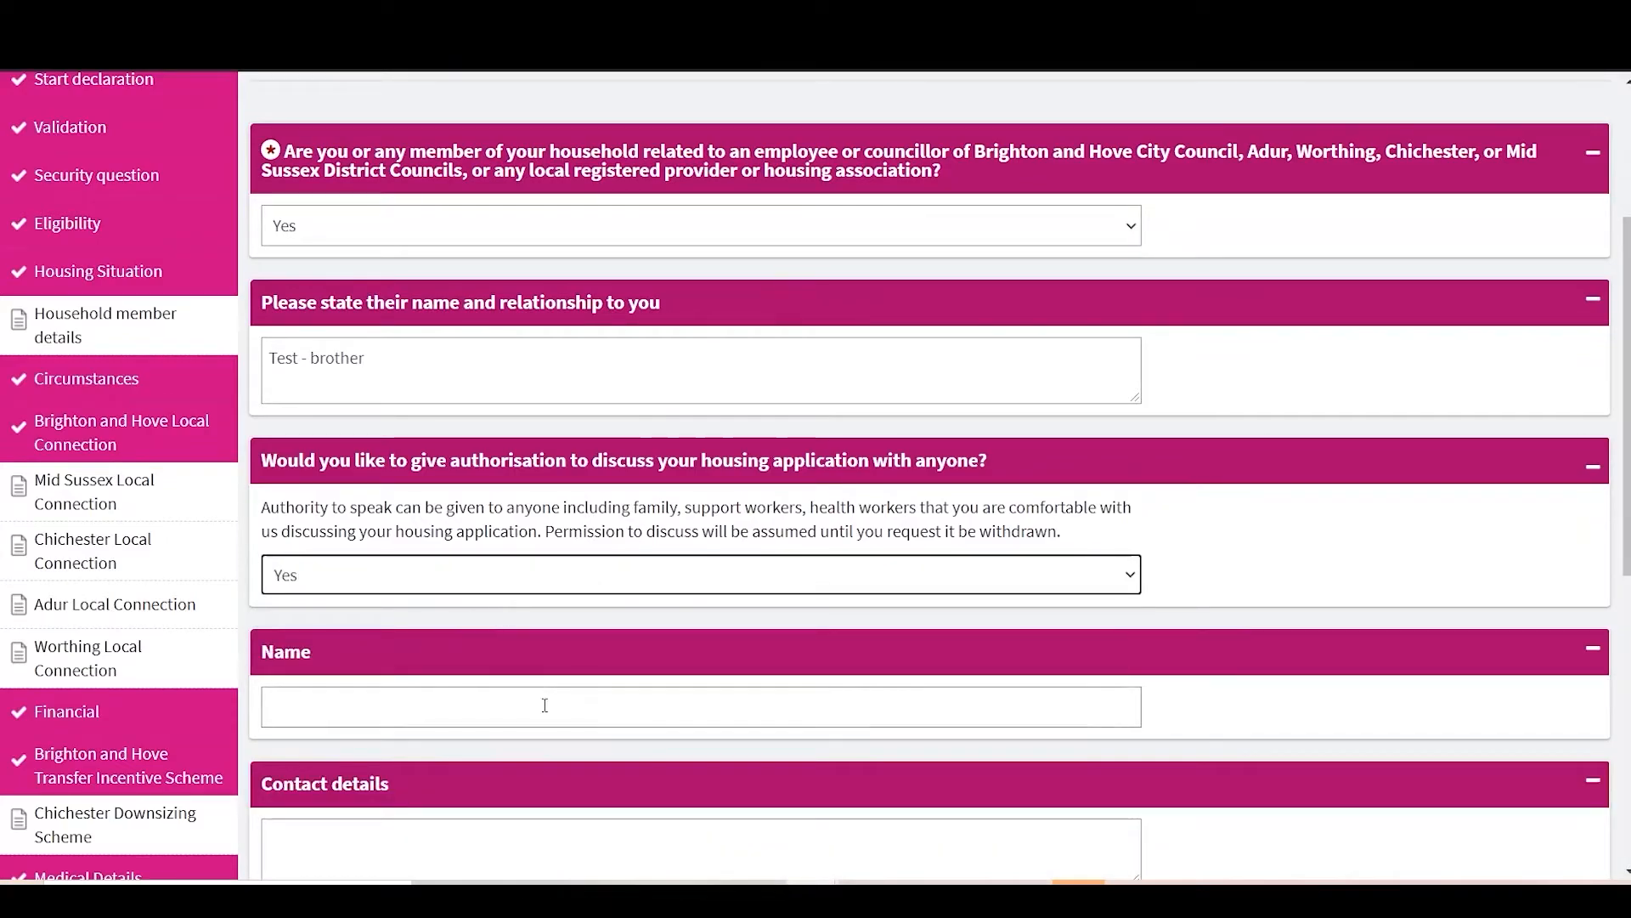
pyautogui.click(531, 707)
pyautogui.write('Test')
pyautogui.scroll(-2, 531, 703)
pyautogui.click(458, 654)
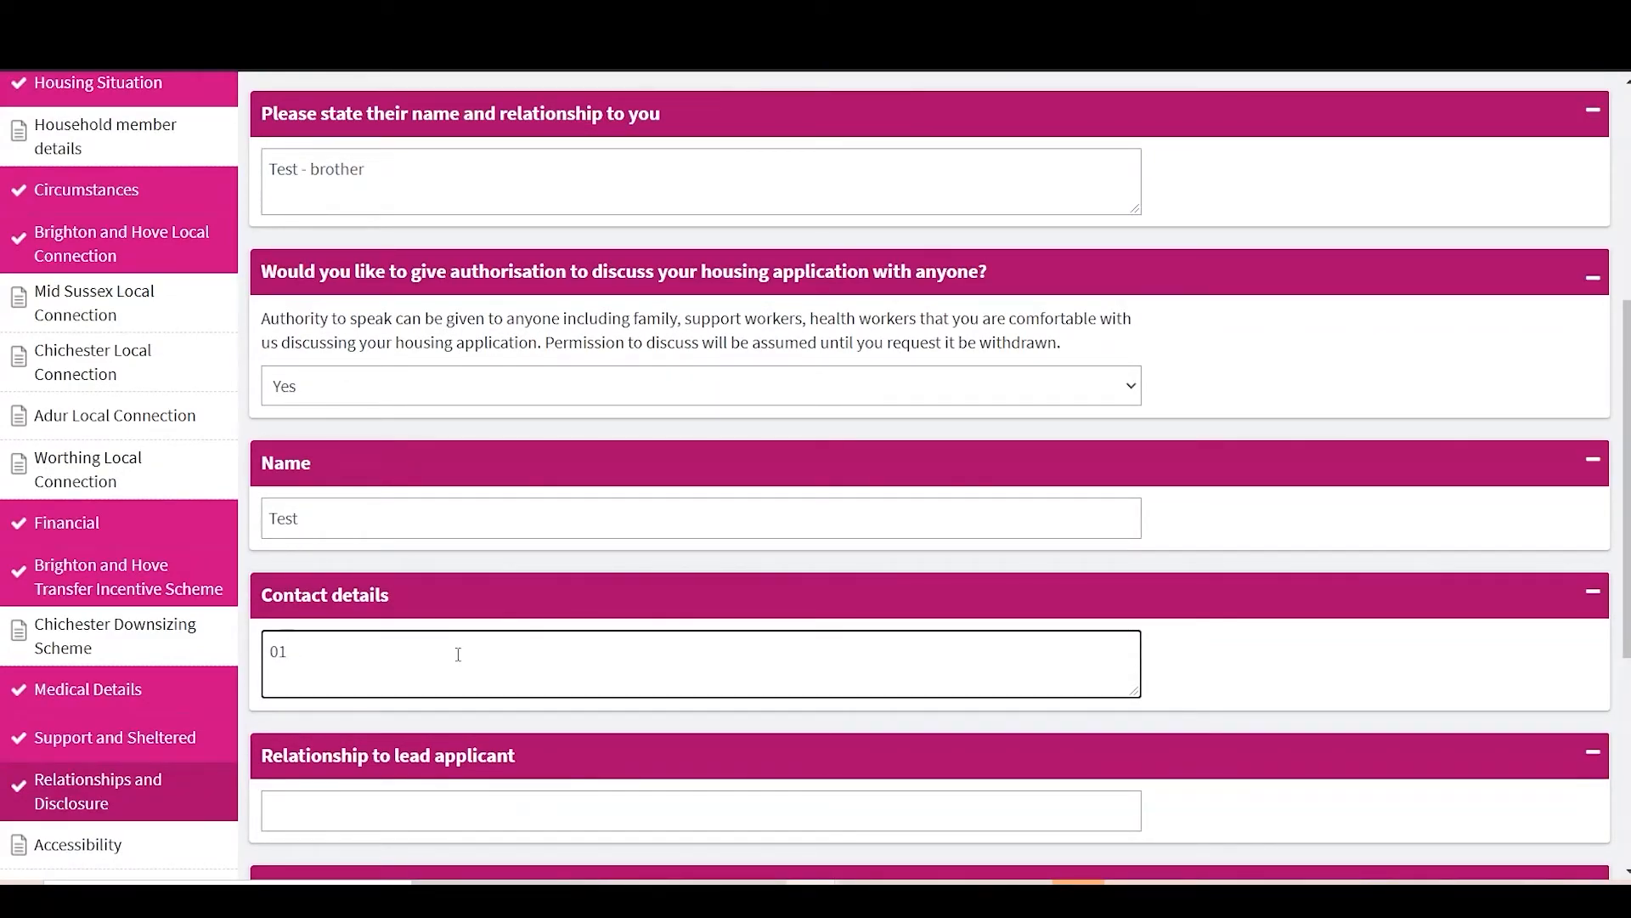
pyautogui.scroll(-2, 442, 770)
pyautogui.click(449, 673)
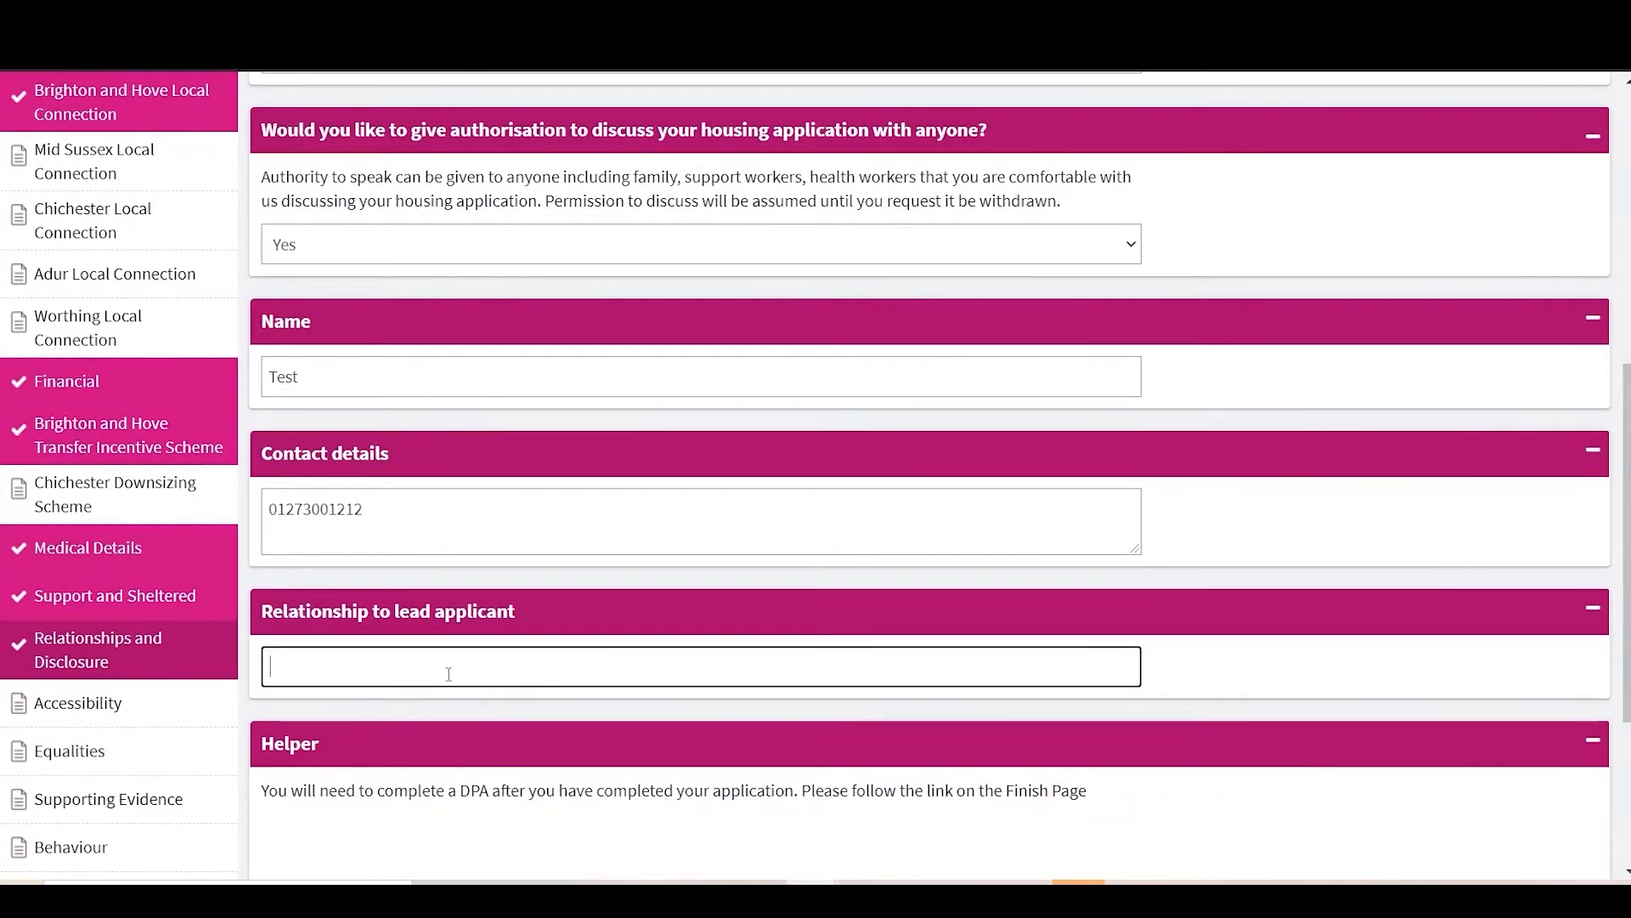
pyautogui.write('Social Worker')
pyautogui.scroll(-4, 448, 674)
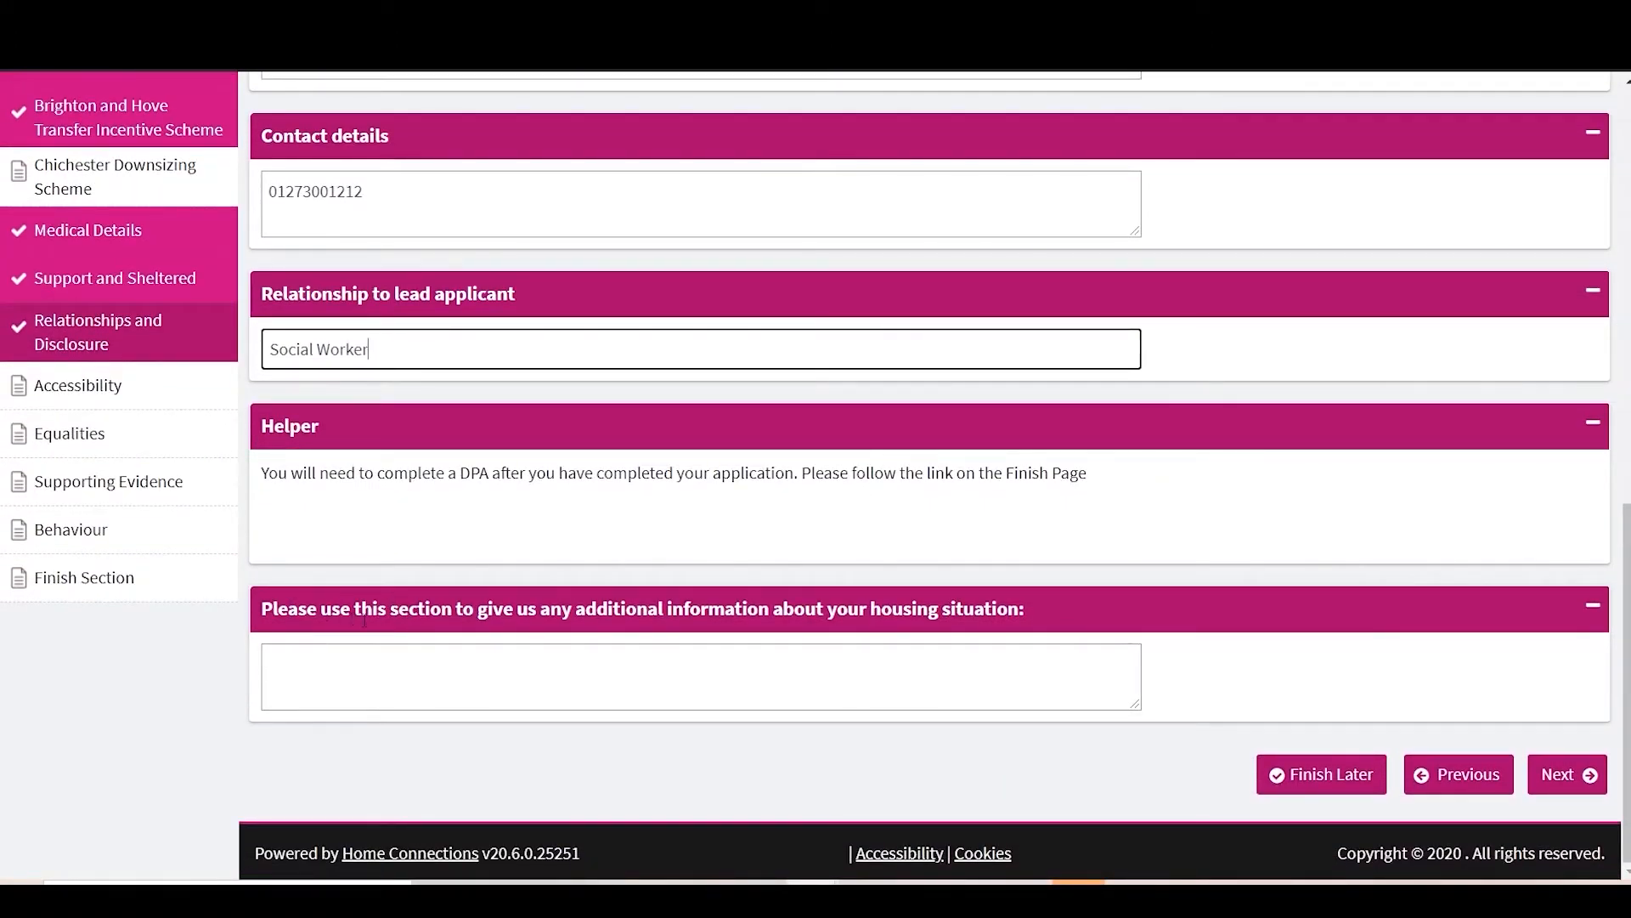
pyautogui.click(296, 695)
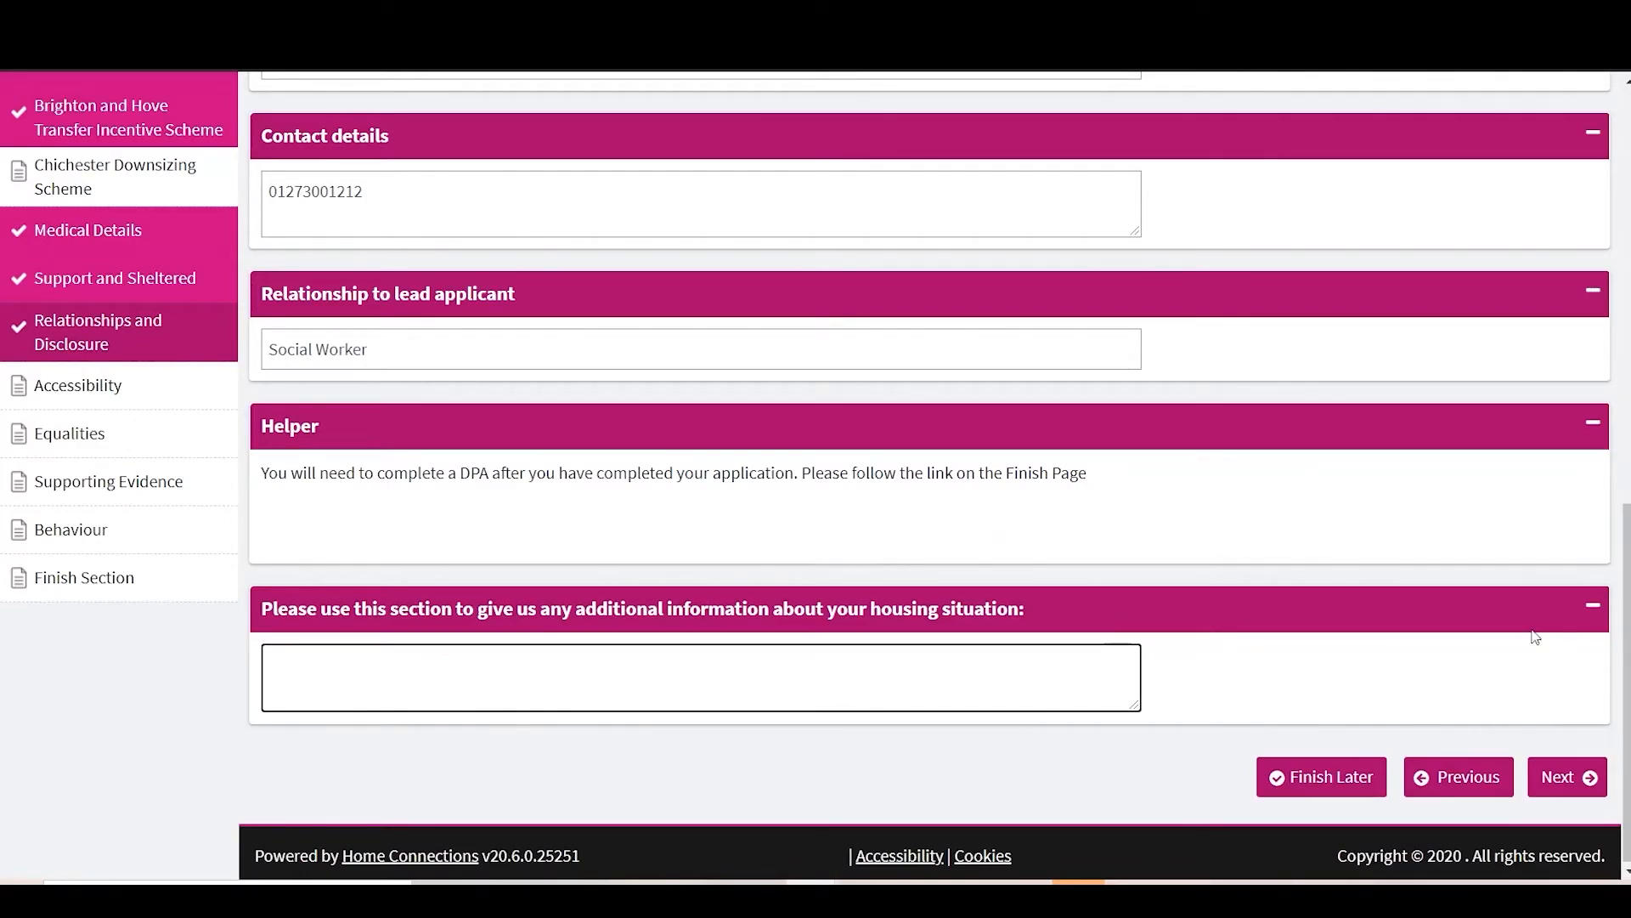
pyautogui.click(1568, 776)
# Step: Answer No to difficulty with English and Yes to someone helping complete the form
pyautogui.click(357, 550)
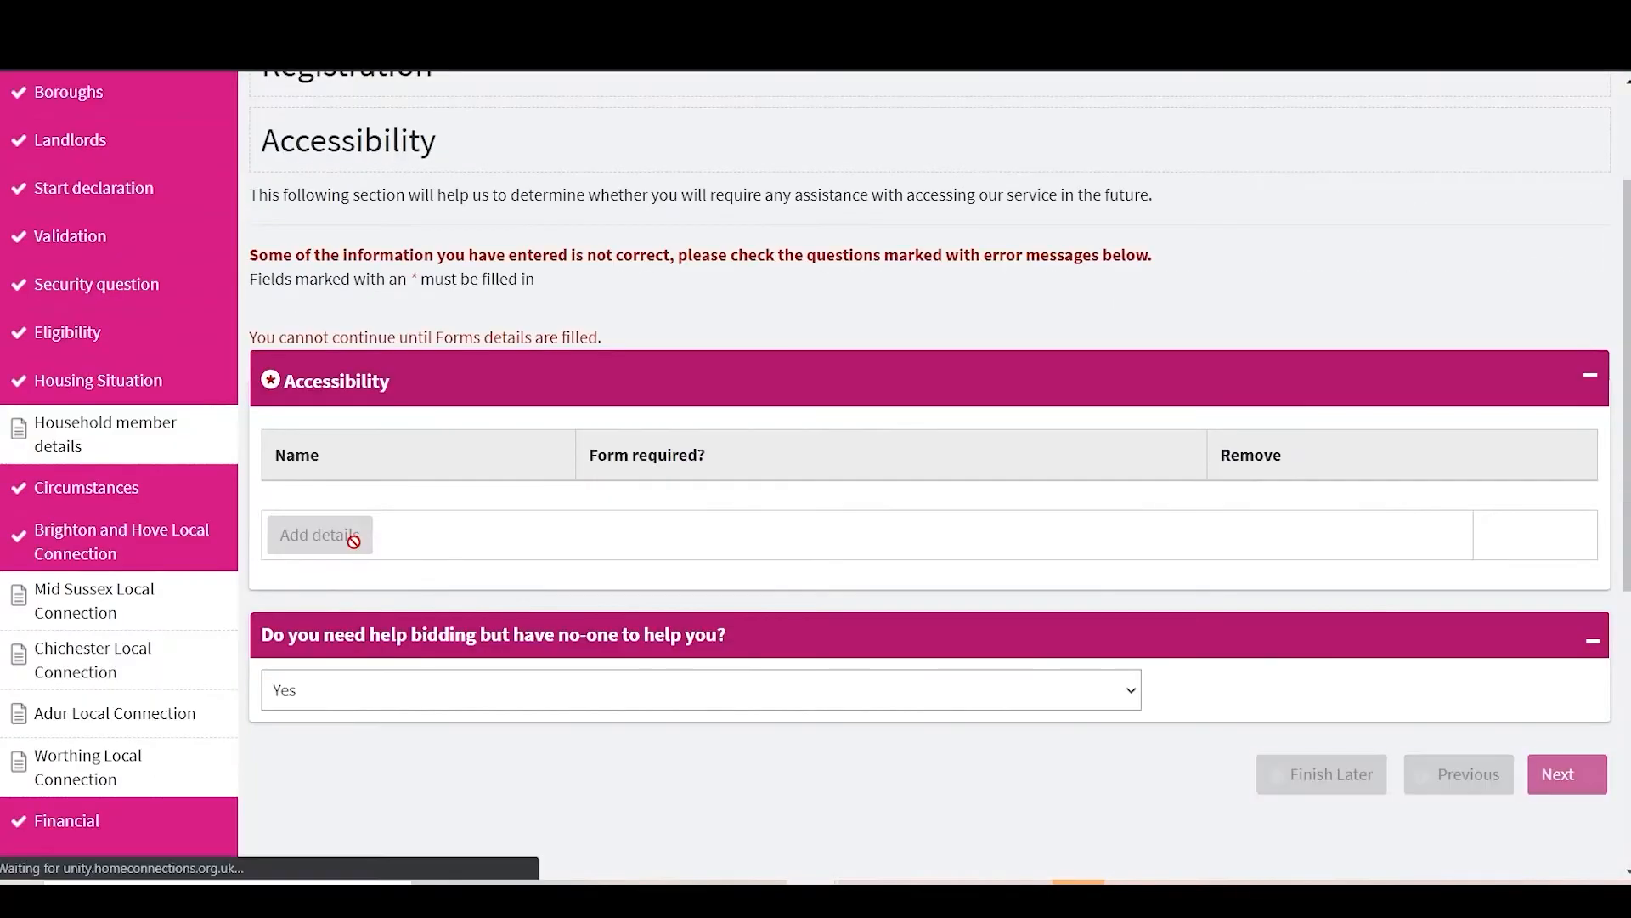
pyautogui.click(351, 494)
pyautogui.click(336, 540)
pyautogui.click(453, 495)
pyautogui.click(357, 560)
pyautogui.click(339, 626)
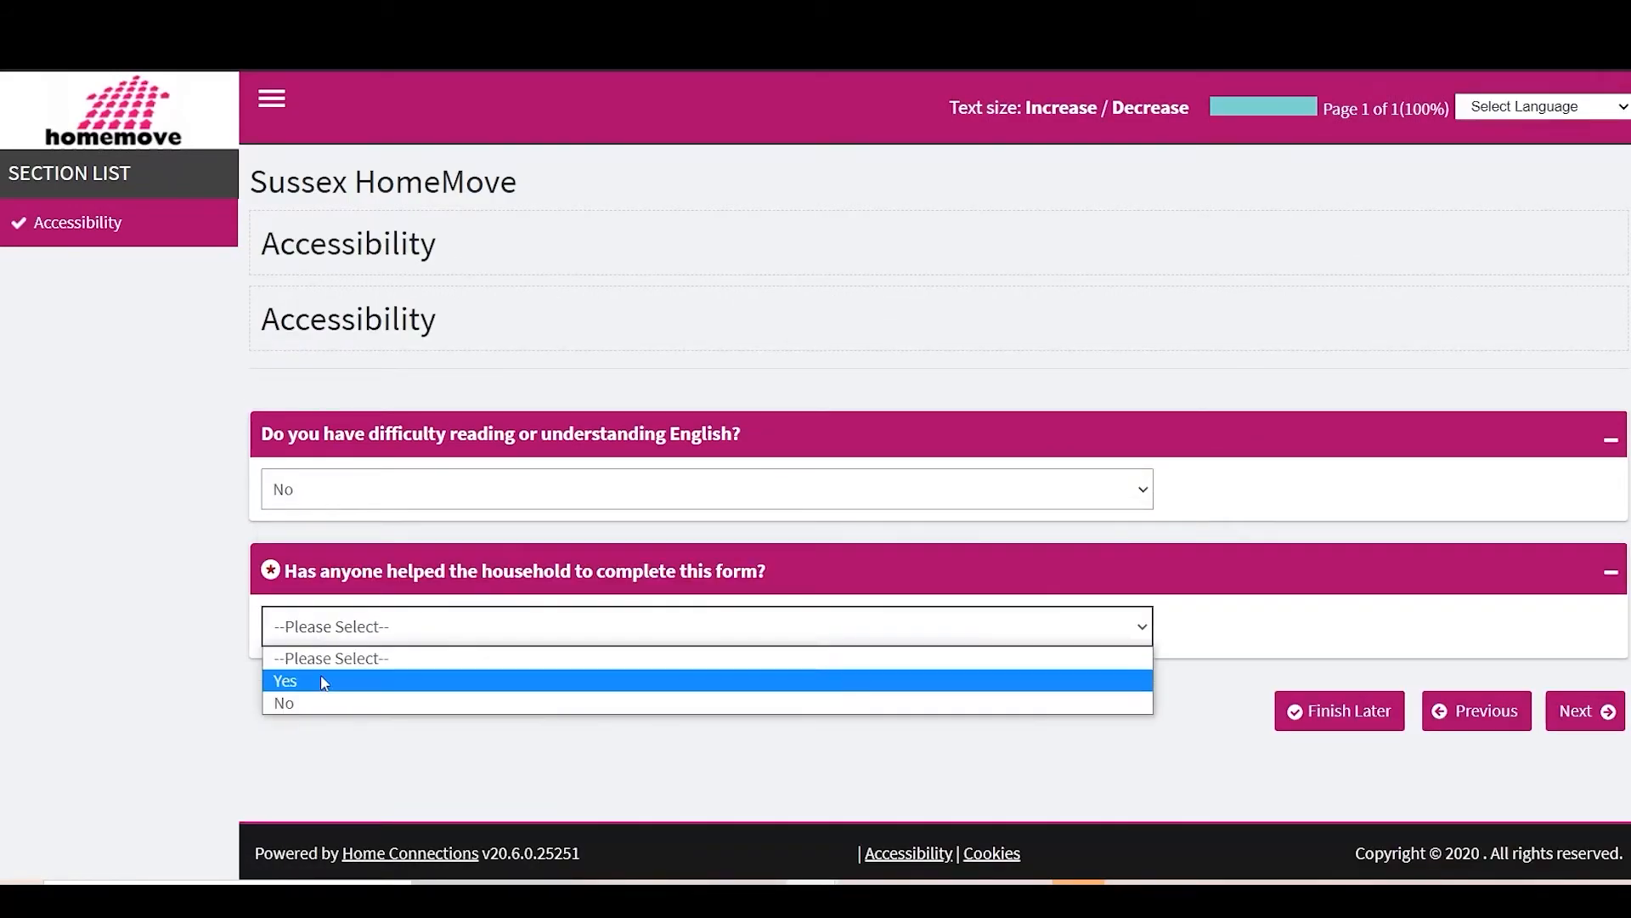
pyautogui.click(319, 674)
pyautogui.scroll(-5, 666, 692)
pyautogui.scroll(2, 666, 693)
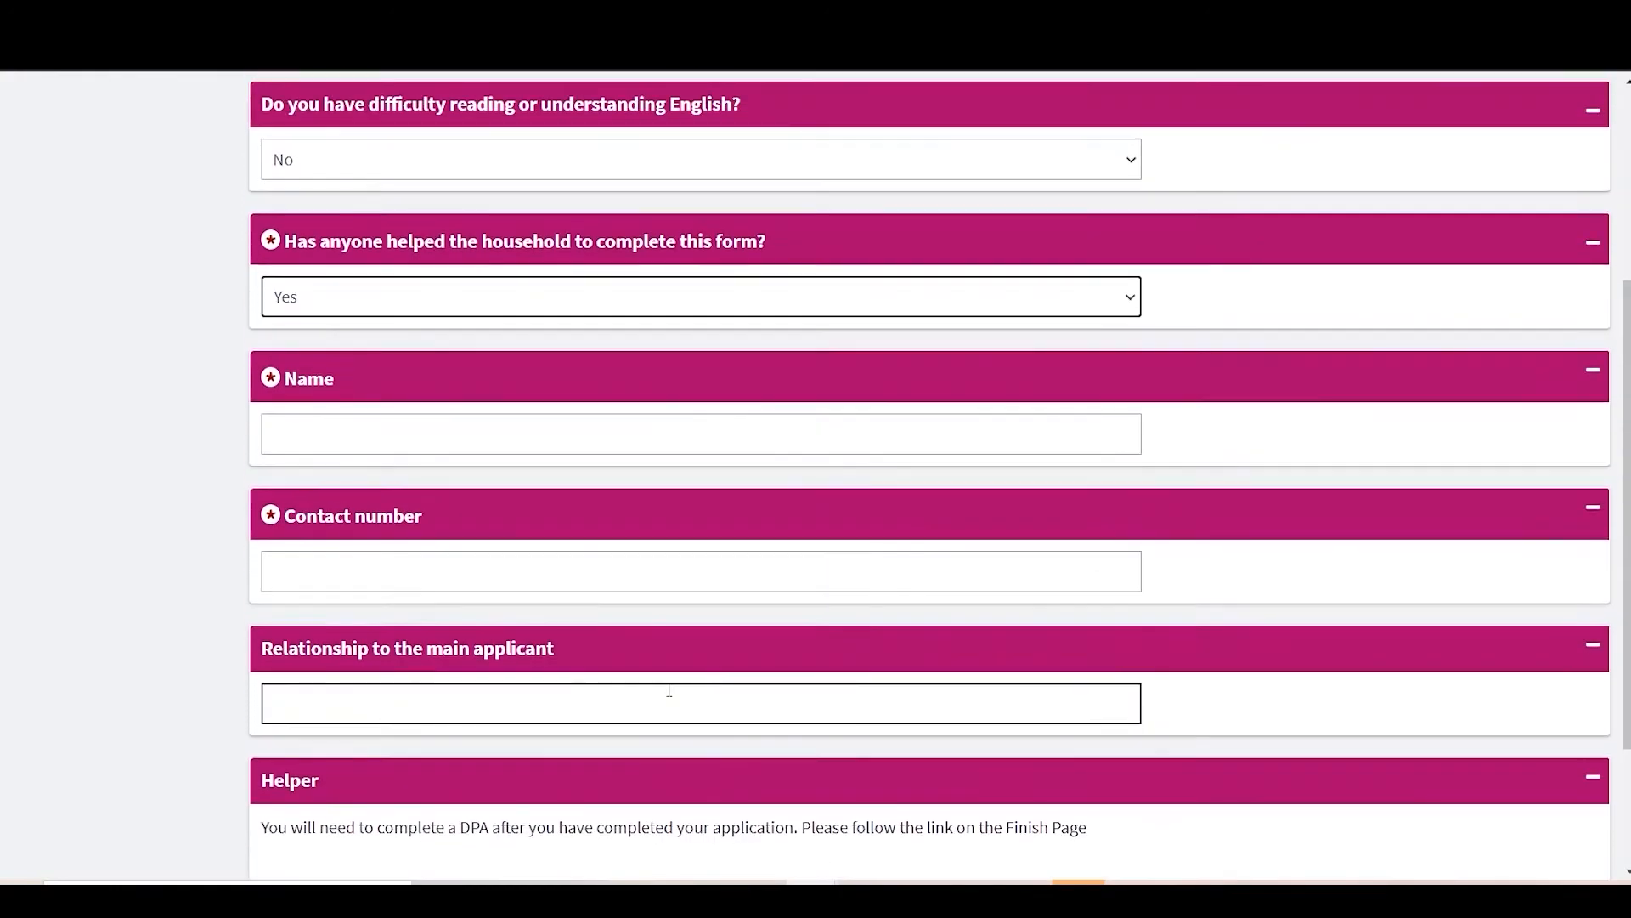
# Step: Enter the helper's name, contact number and 'Social Worker' relationship, and save the accessibility details
pyautogui.click(384, 511)
pyautogui.write('Test')
pyautogui.press('Tab')
pyautogui.write('0752')
pyautogui.press('BackSpace')
pyautogui.write('311111111')
pyautogui.click(372, 798)
pyautogui.write('Social Worker')
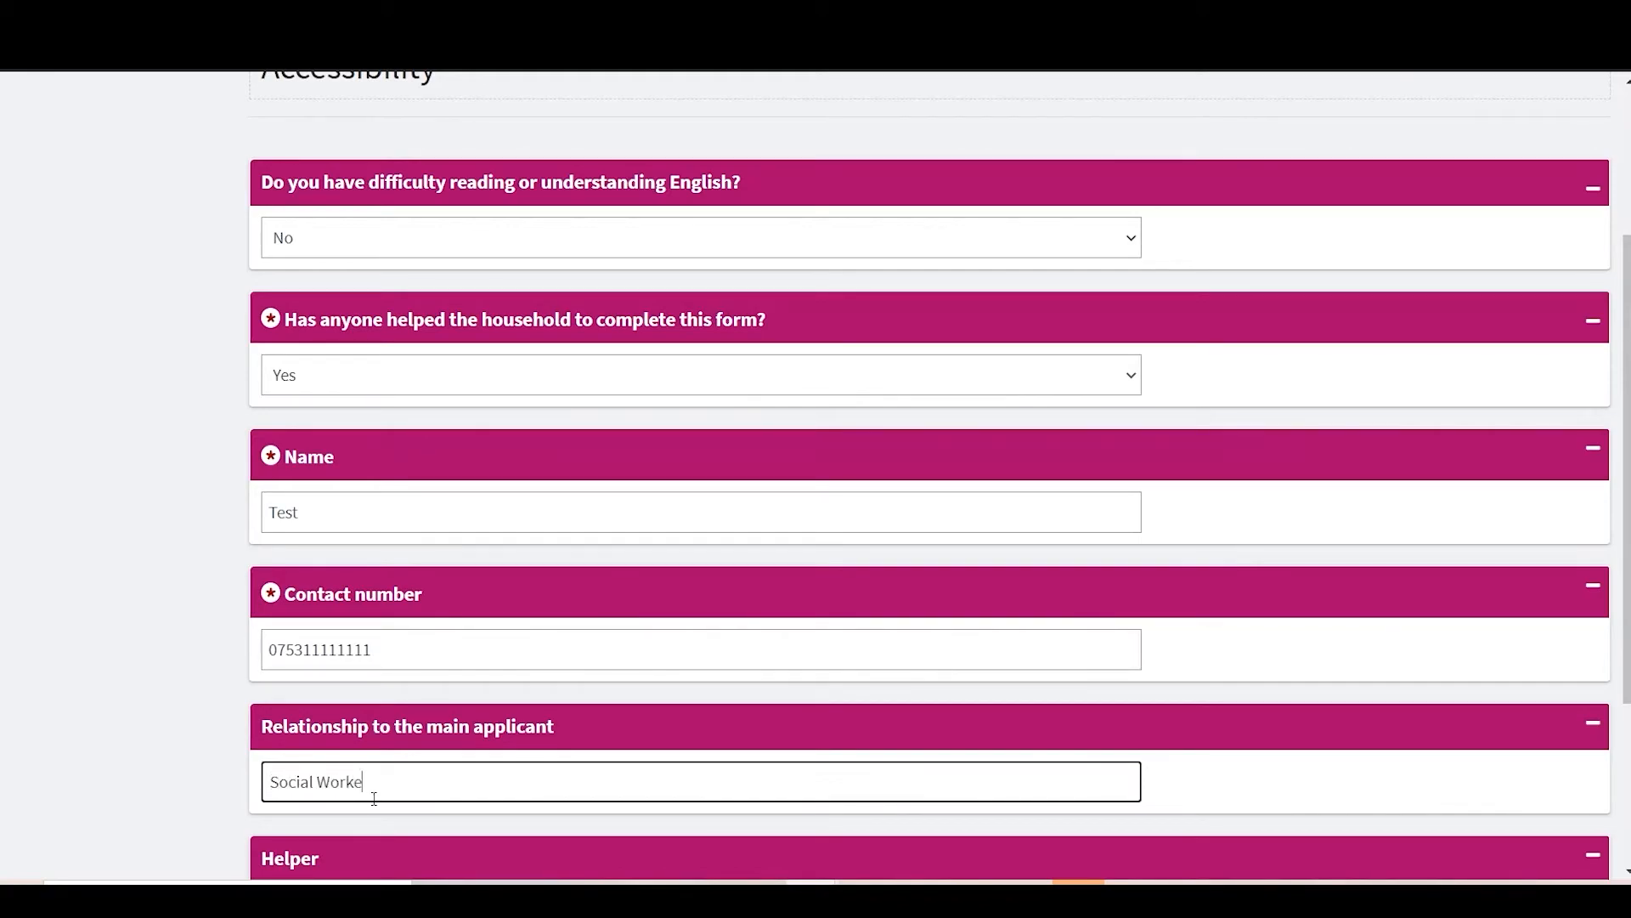
pyautogui.scroll(-3, 372, 797)
pyautogui.click(1568, 848)
# Step: Answer Yes to needing help with bidding and begin the Equalities details
pyautogui.click(489, 593)
pyautogui.click(489, 643)
pyautogui.click(1567, 678)
pyautogui.click(332, 538)
pyautogui.click(333, 535)
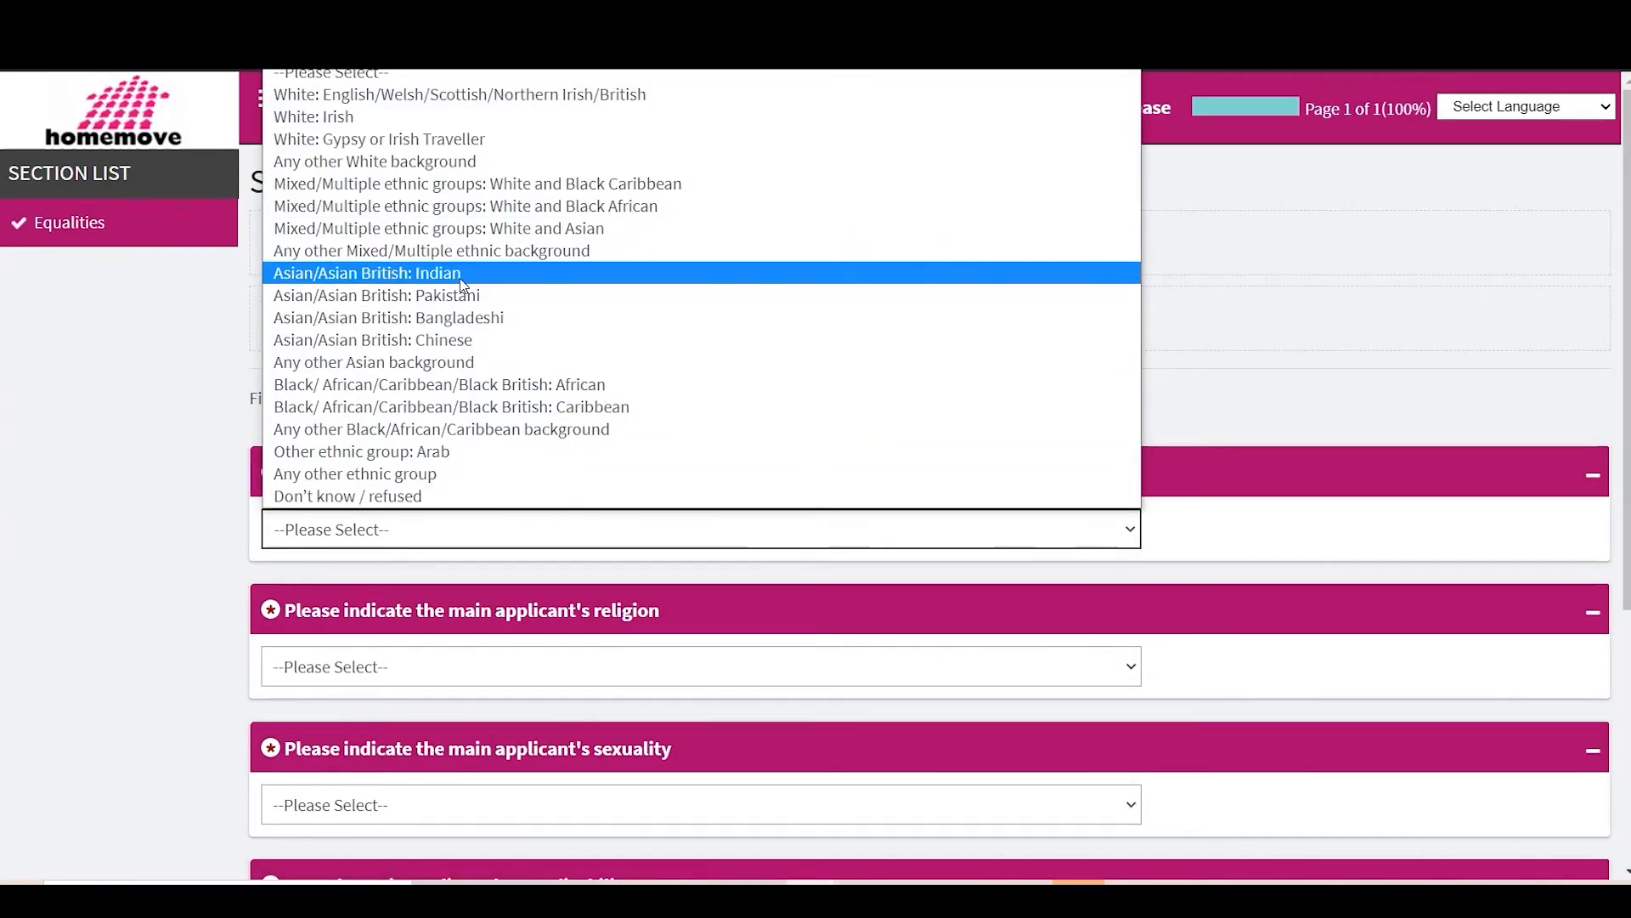
# Step: Set the main applicant's ethnicity to White and Black Caribbean, and religion, sexuality and disability to Prefer not to say
pyautogui.click(432, 192)
pyautogui.click(391, 668)
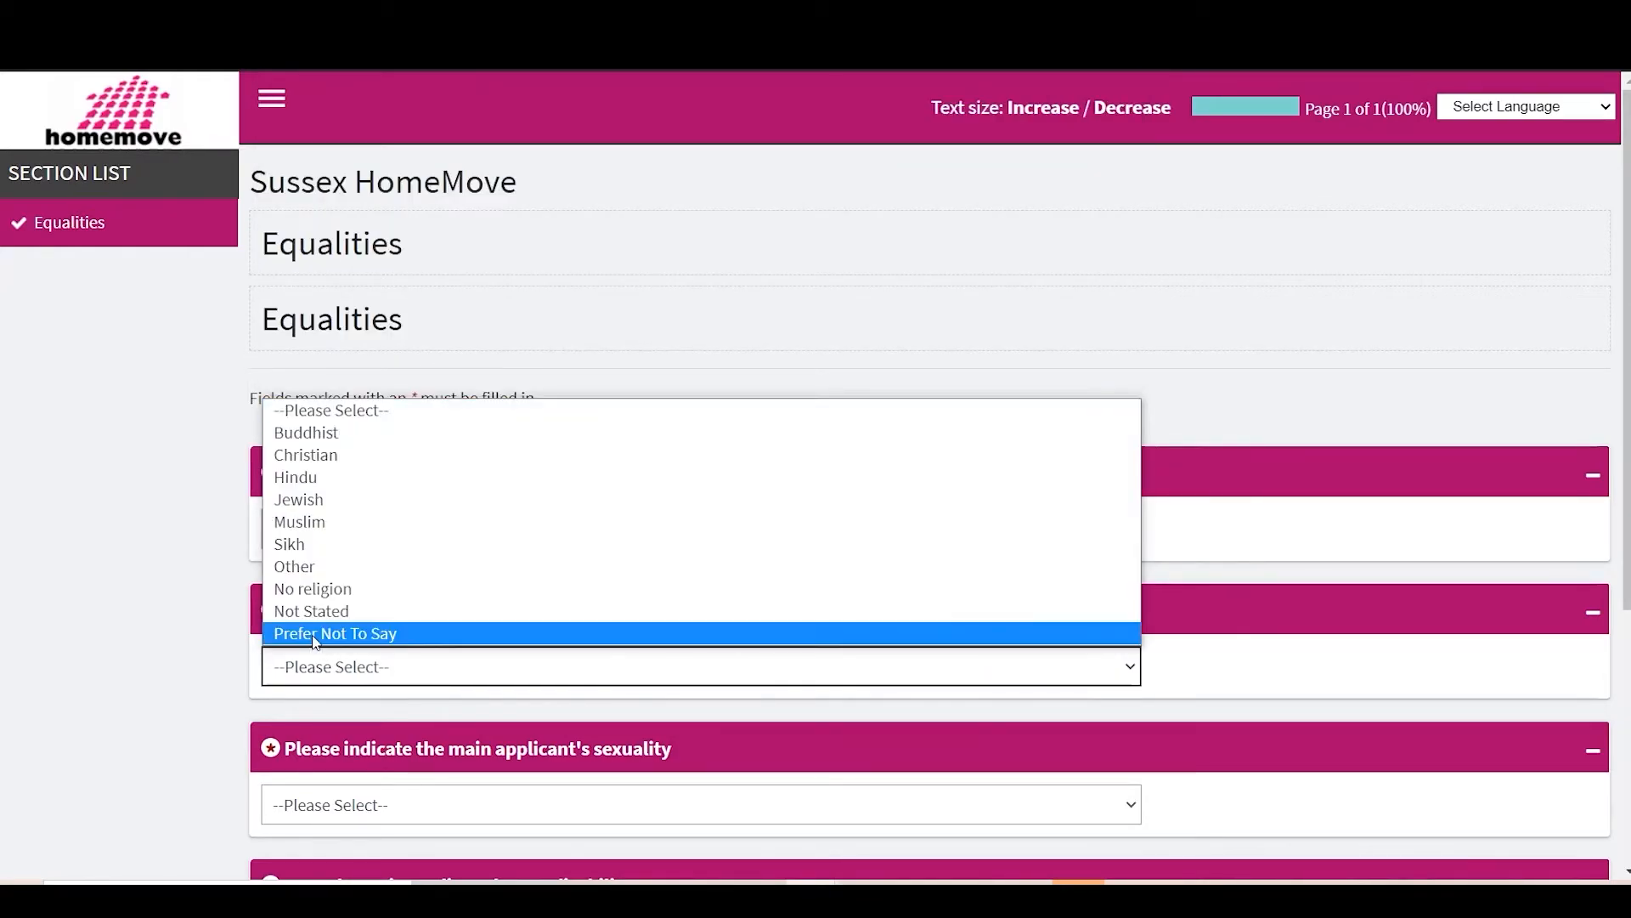
pyautogui.click(316, 635)
pyautogui.scroll(-3, 316, 634)
pyautogui.click(390, 549)
pyautogui.click(353, 738)
pyautogui.click(523, 683)
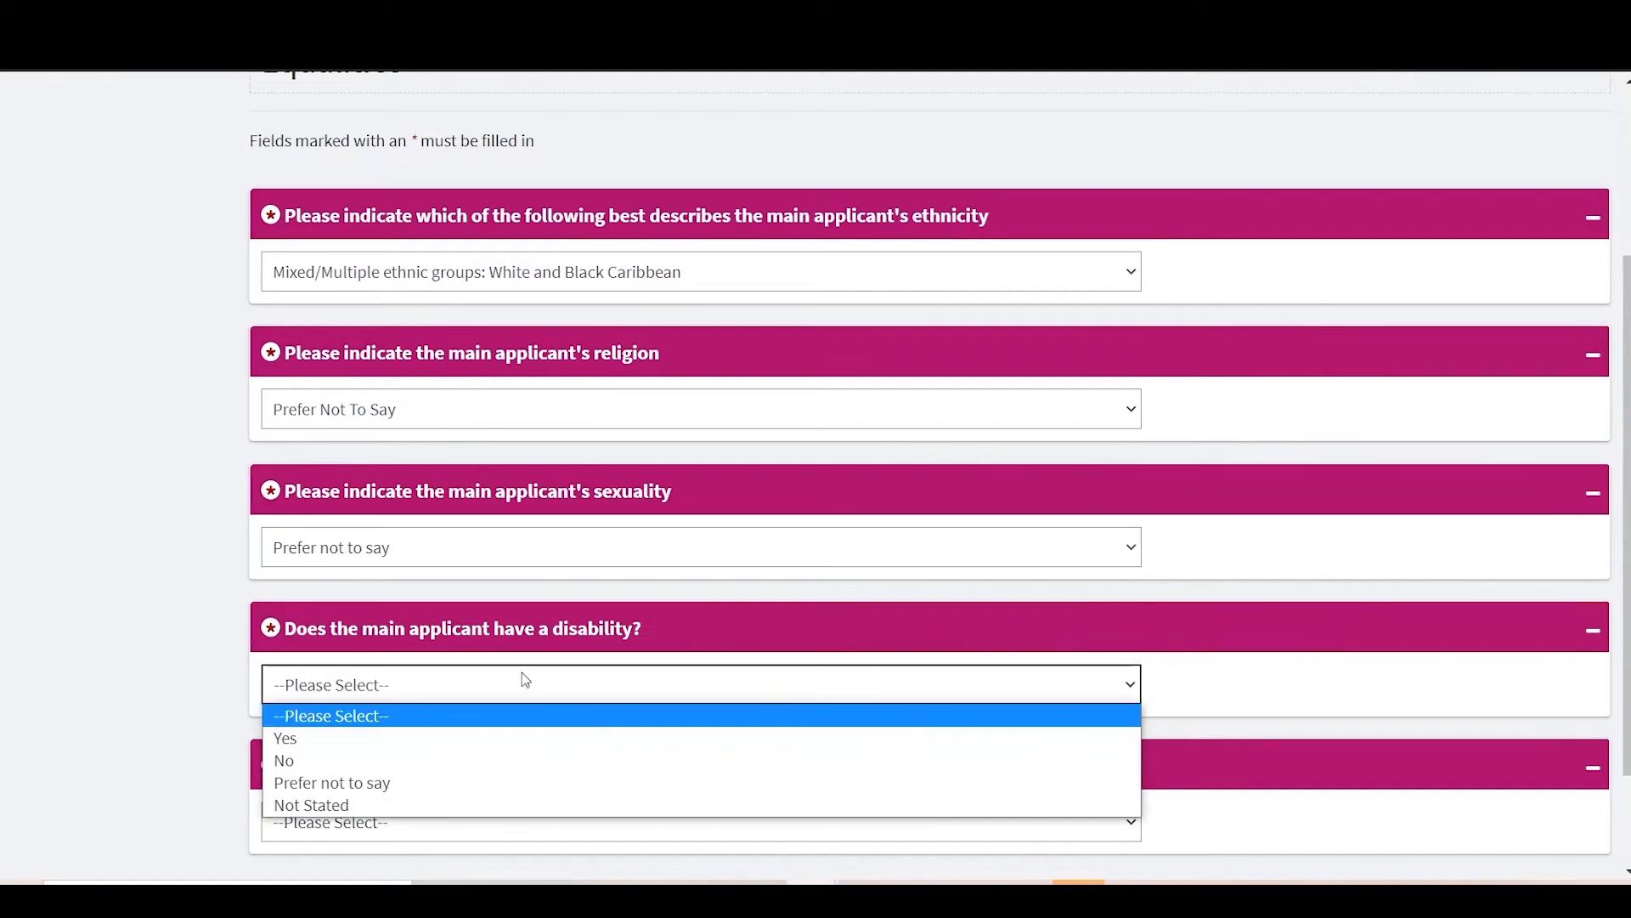
pyautogui.click(375, 783)
pyautogui.scroll(-2, 375, 790)
# Step: Confirm a joint applicant with White and Black African ethnicity and Prefer not to say for religion, sexuality and disability
pyautogui.click(408, 685)
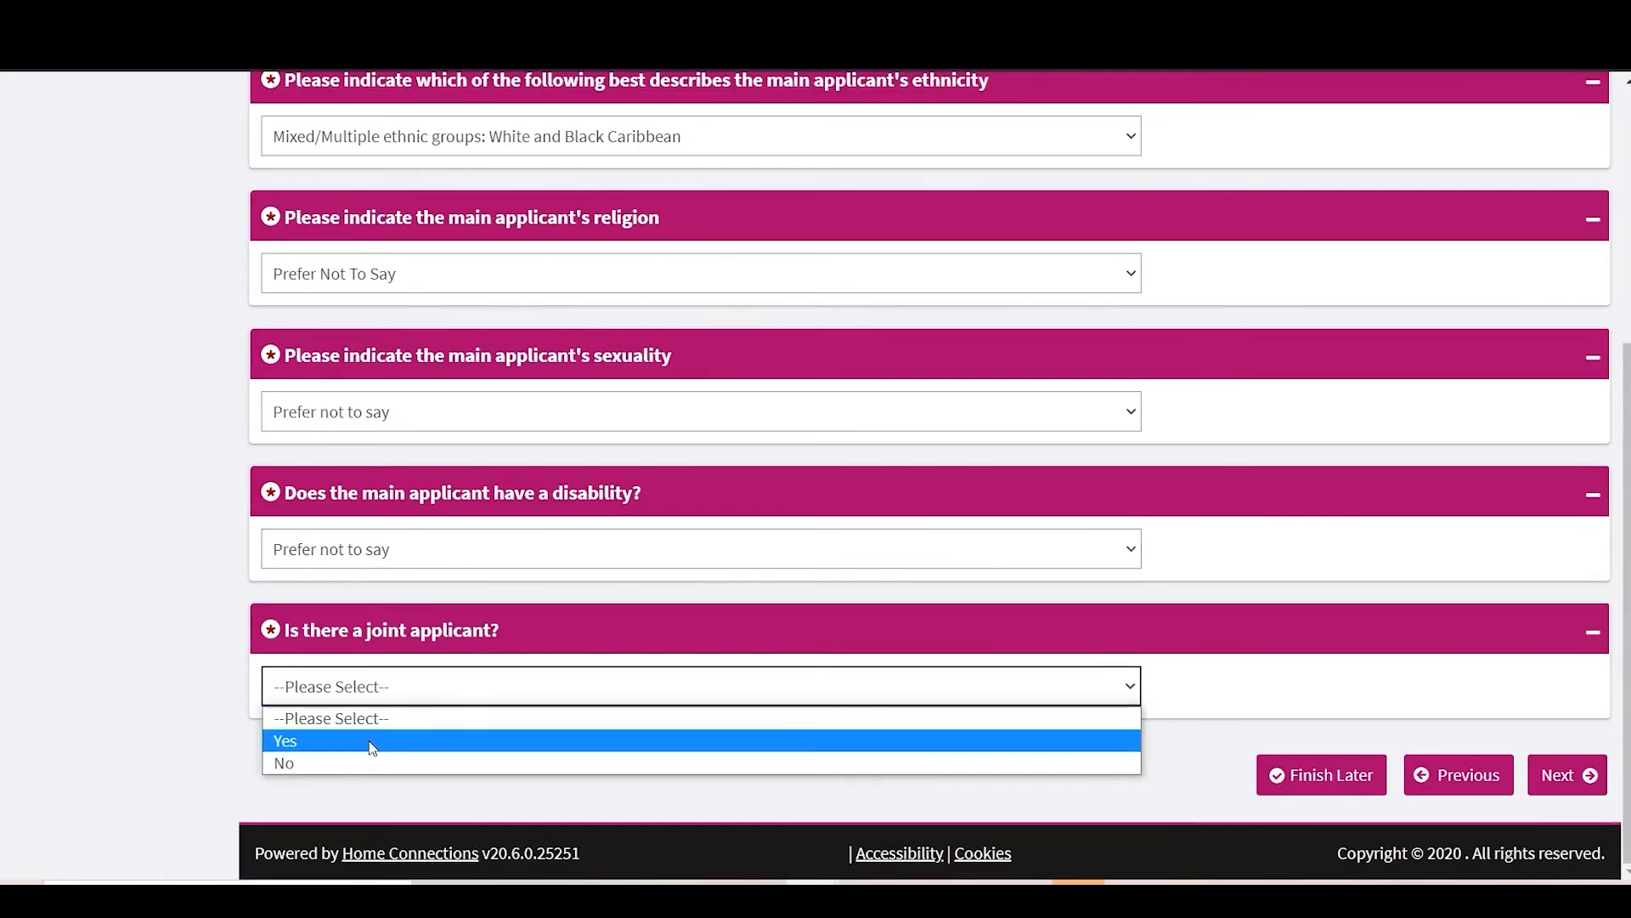
pyautogui.click(369, 741)
pyautogui.scroll(-5, 639, 514)
pyautogui.click(380, 323)
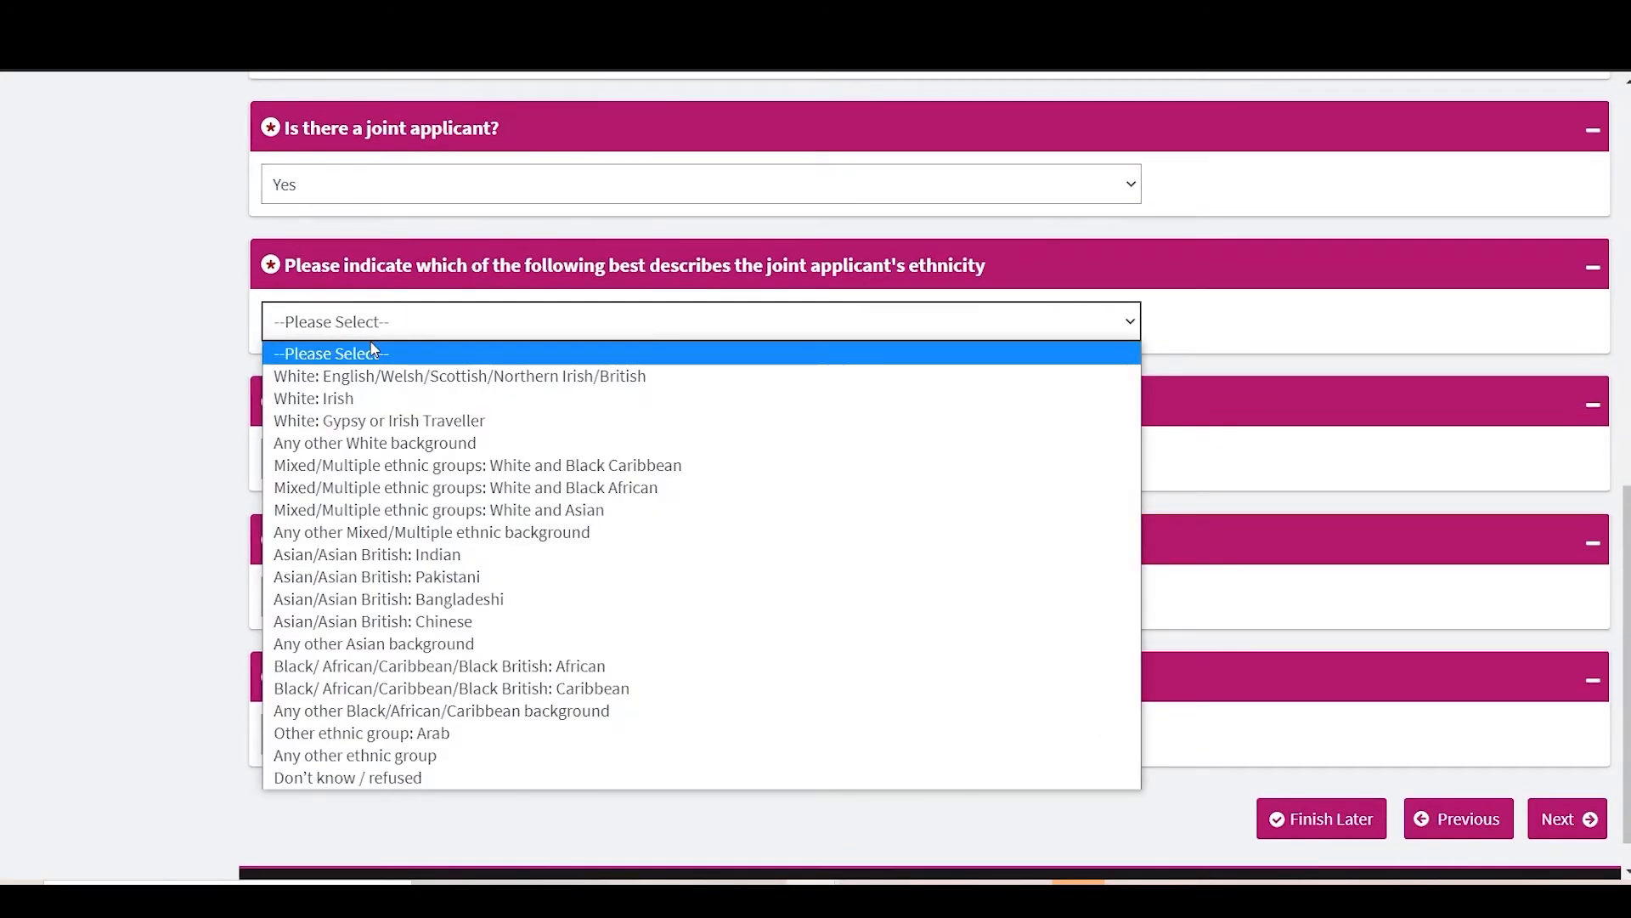
pyautogui.click(391, 487)
pyautogui.click(391, 459)
pyautogui.click(373, 714)
pyautogui.click(373, 597)
pyautogui.click(353, 785)
pyautogui.click(353, 735)
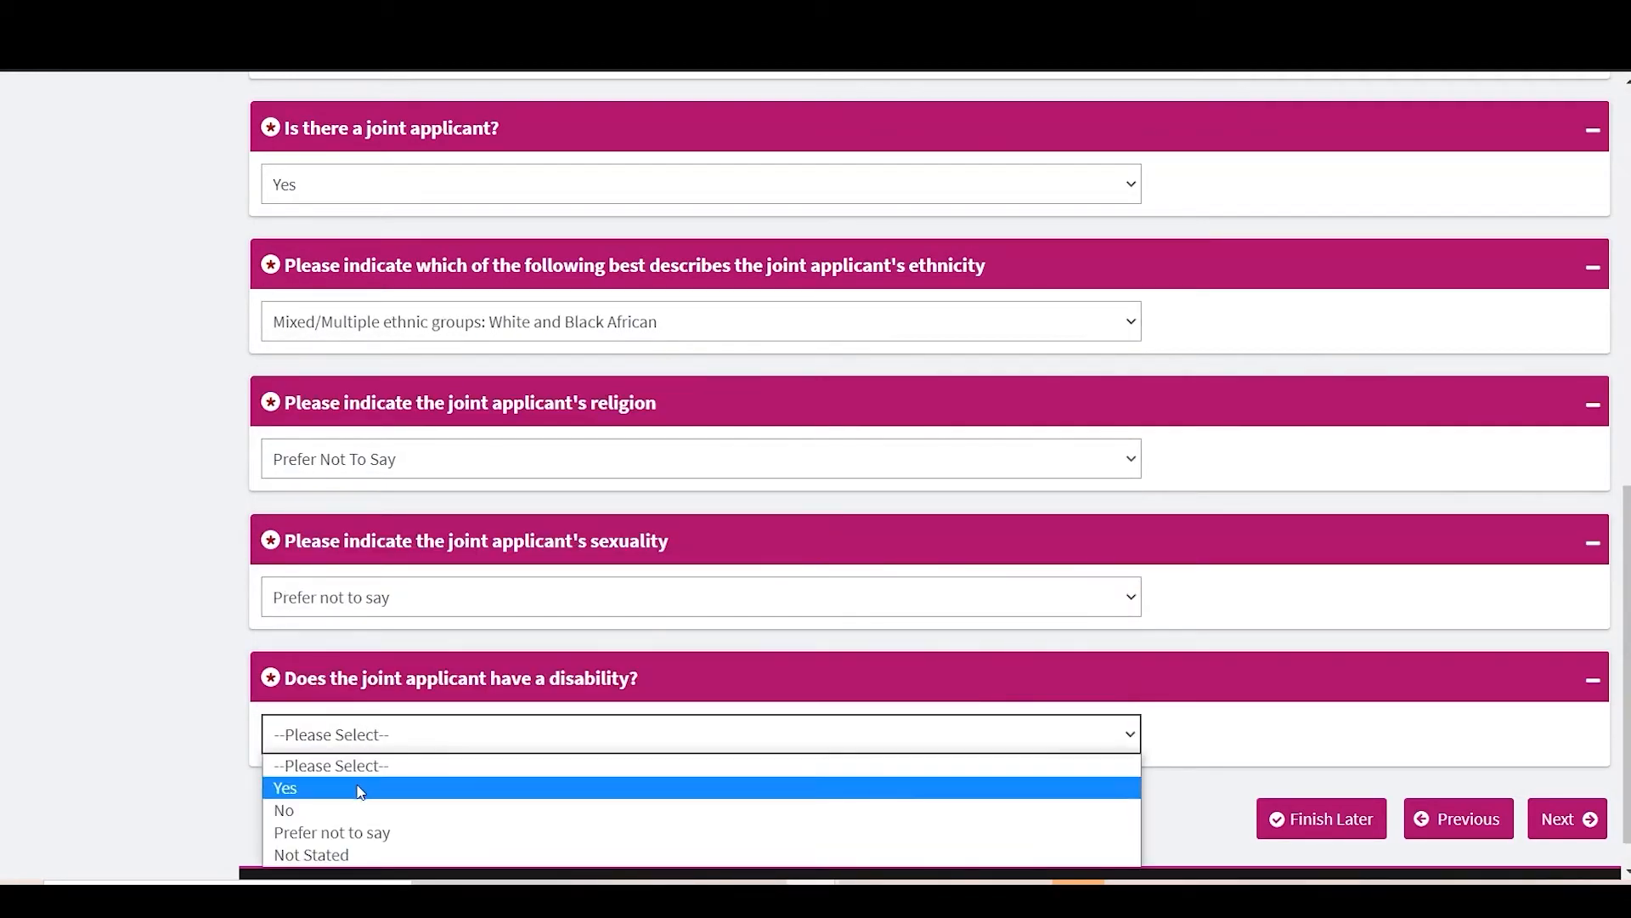
pyautogui.click(353, 830)
# Step: Save the Equalities answers and continue to Supporting Evidence
pyautogui.scroll(-1, 346, 835)
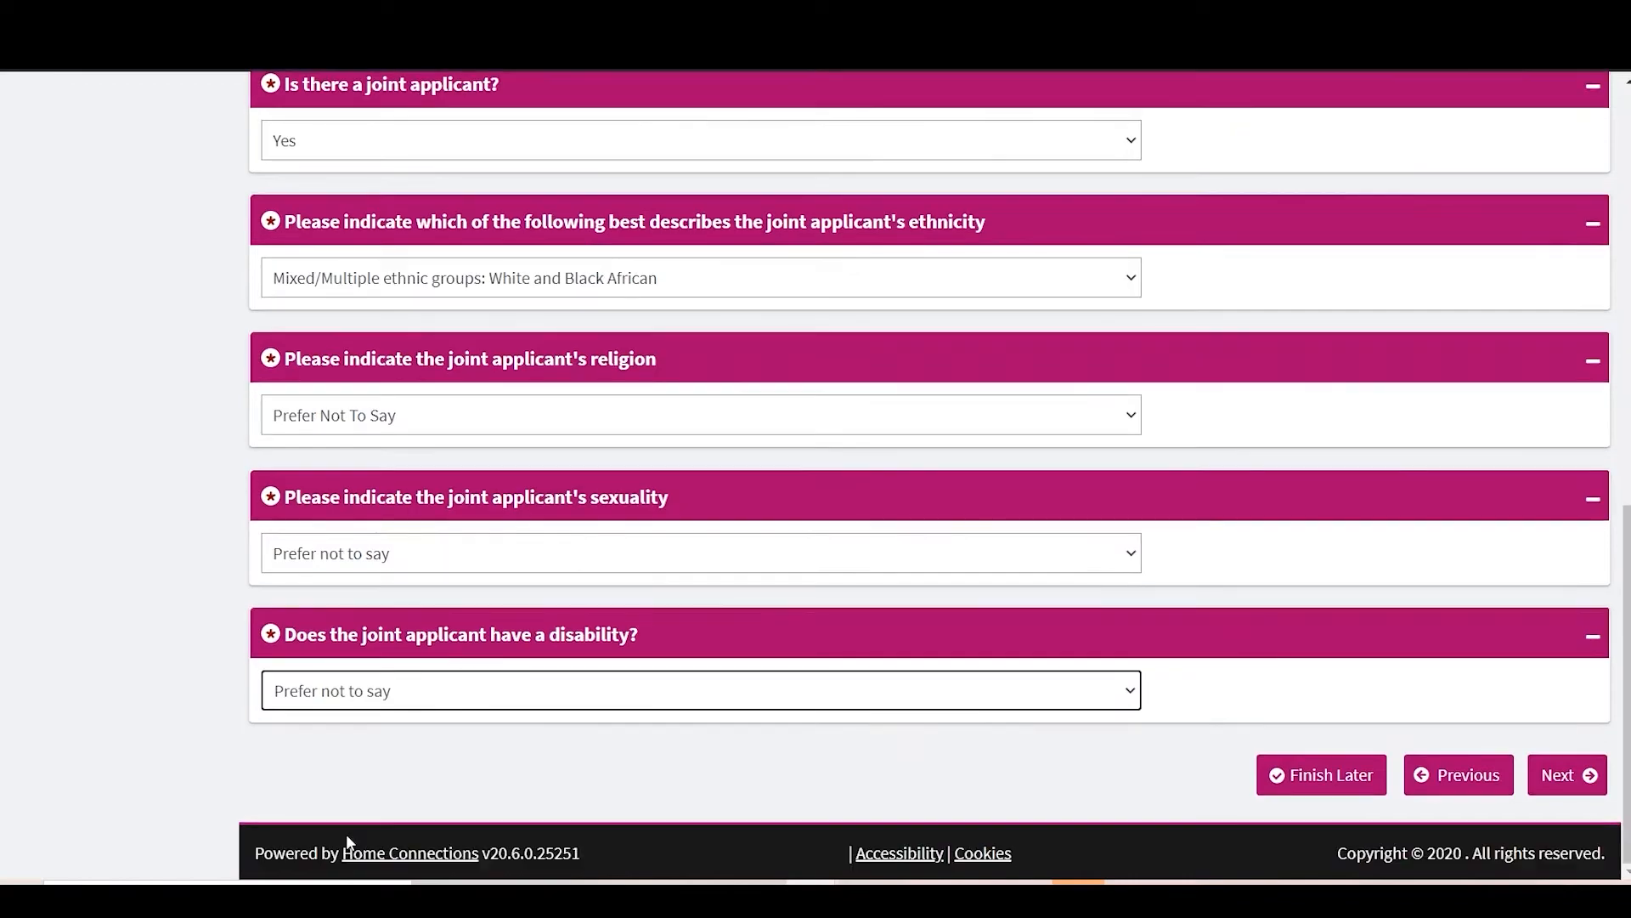
pyautogui.click(1576, 790)
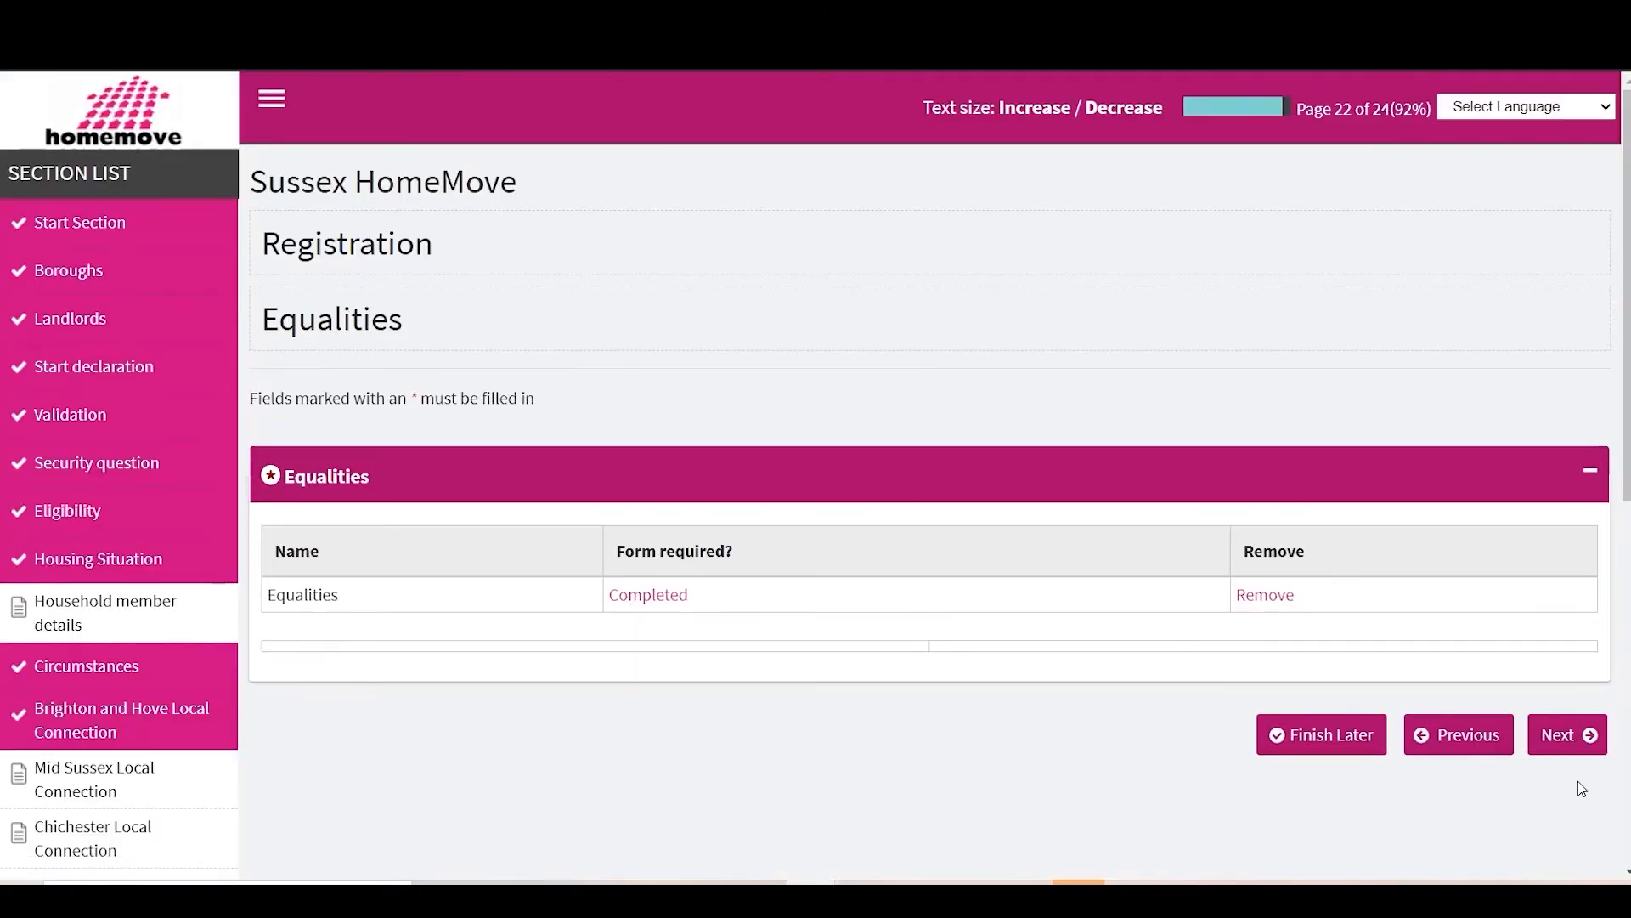
pyautogui.scroll(-1, 1555, 659)
pyautogui.click(1562, 650)
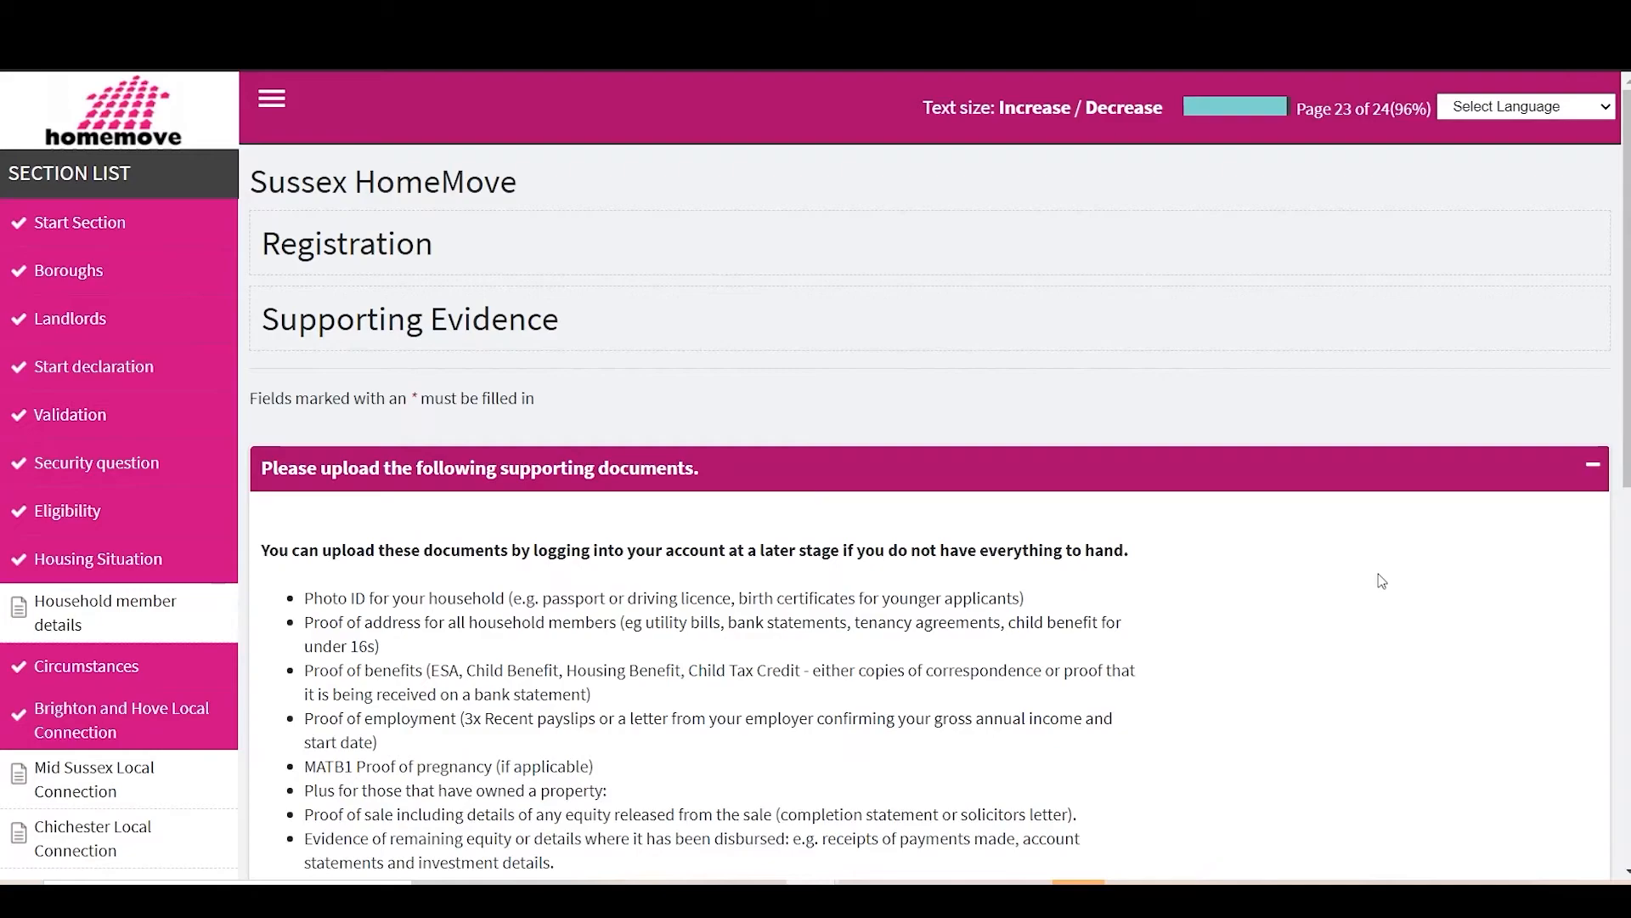
# Step: Fill in the document title and classify the document as Proof of ID
pyautogui.scroll(-3, 1382, 581)
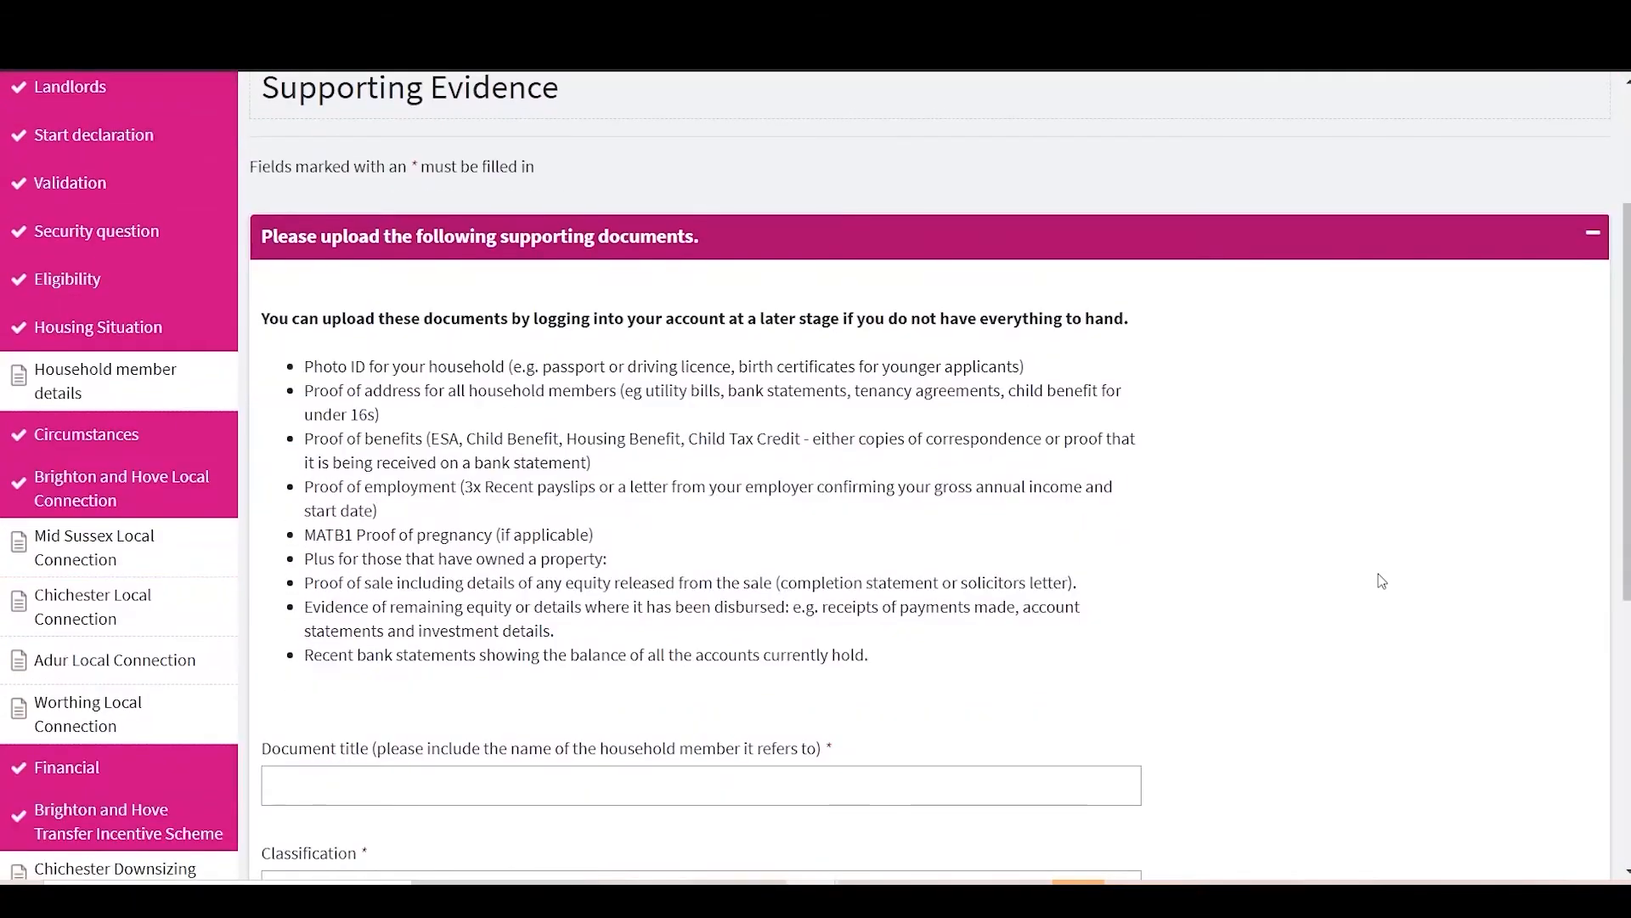
pyautogui.scroll(-1, 1381, 581)
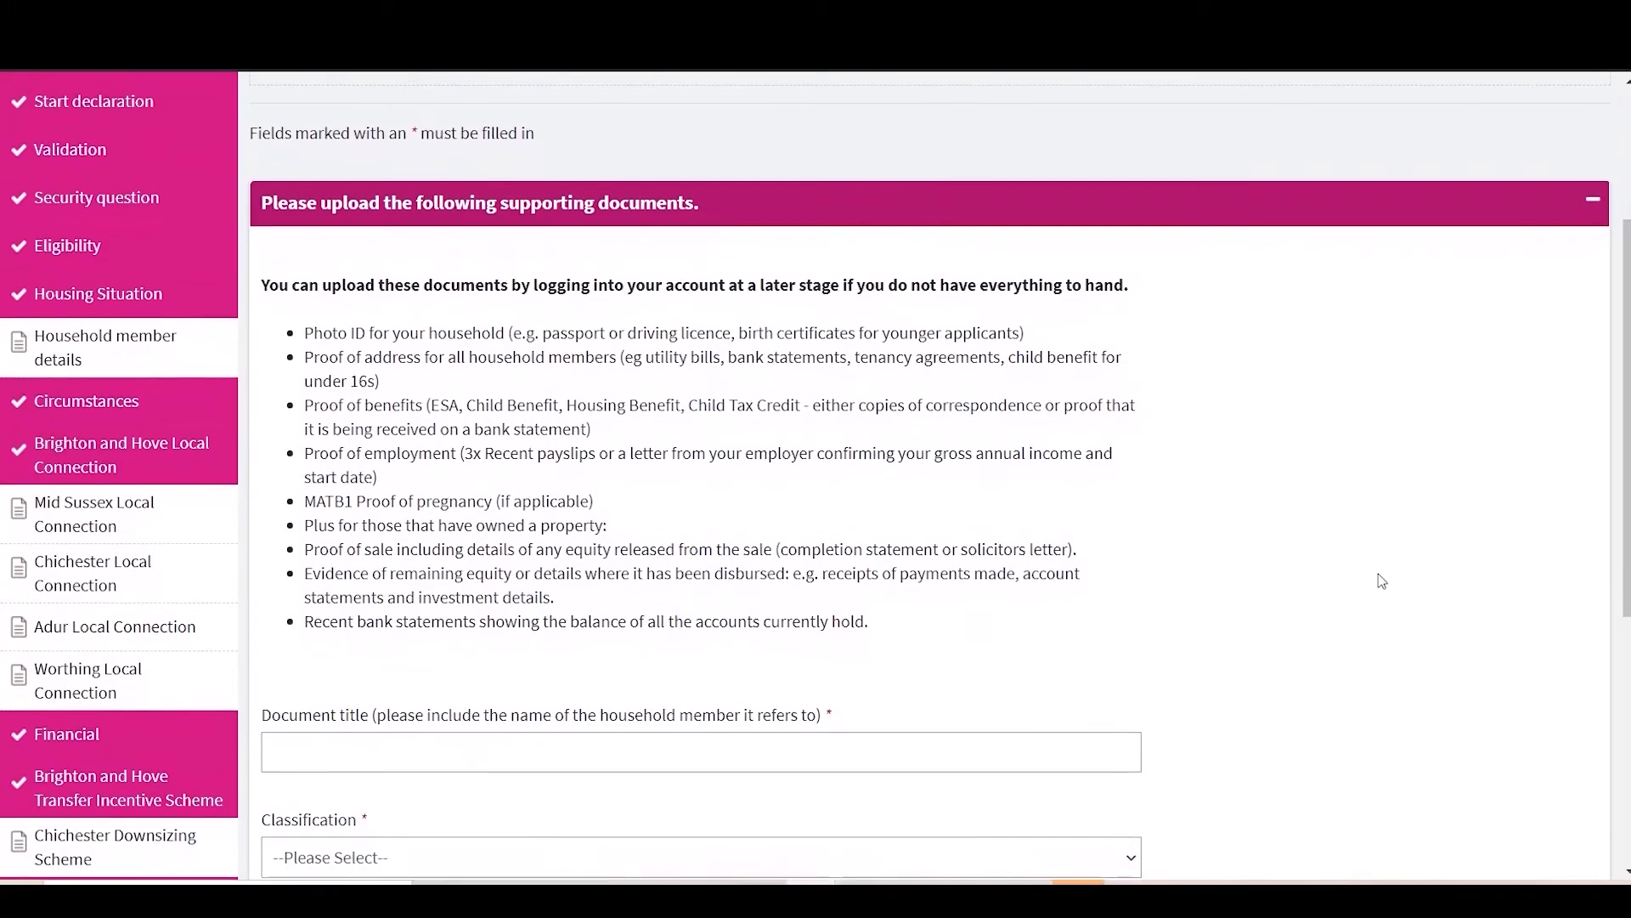
pyautogui.scroll(-1, 1382, 581)
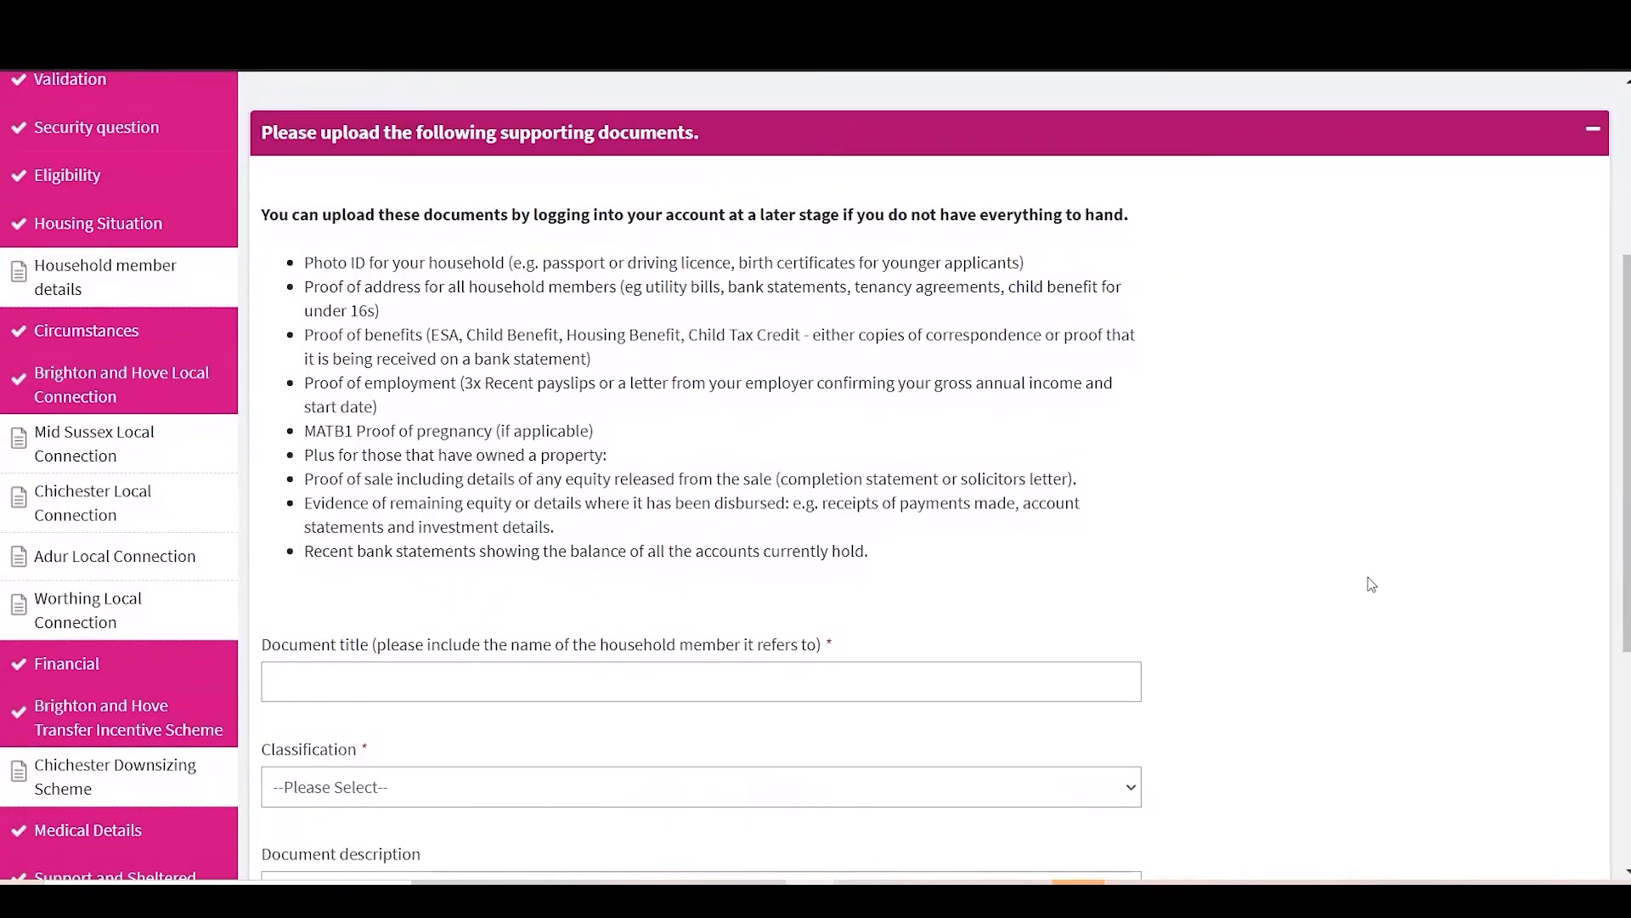
pyautogui.click(663, 690)
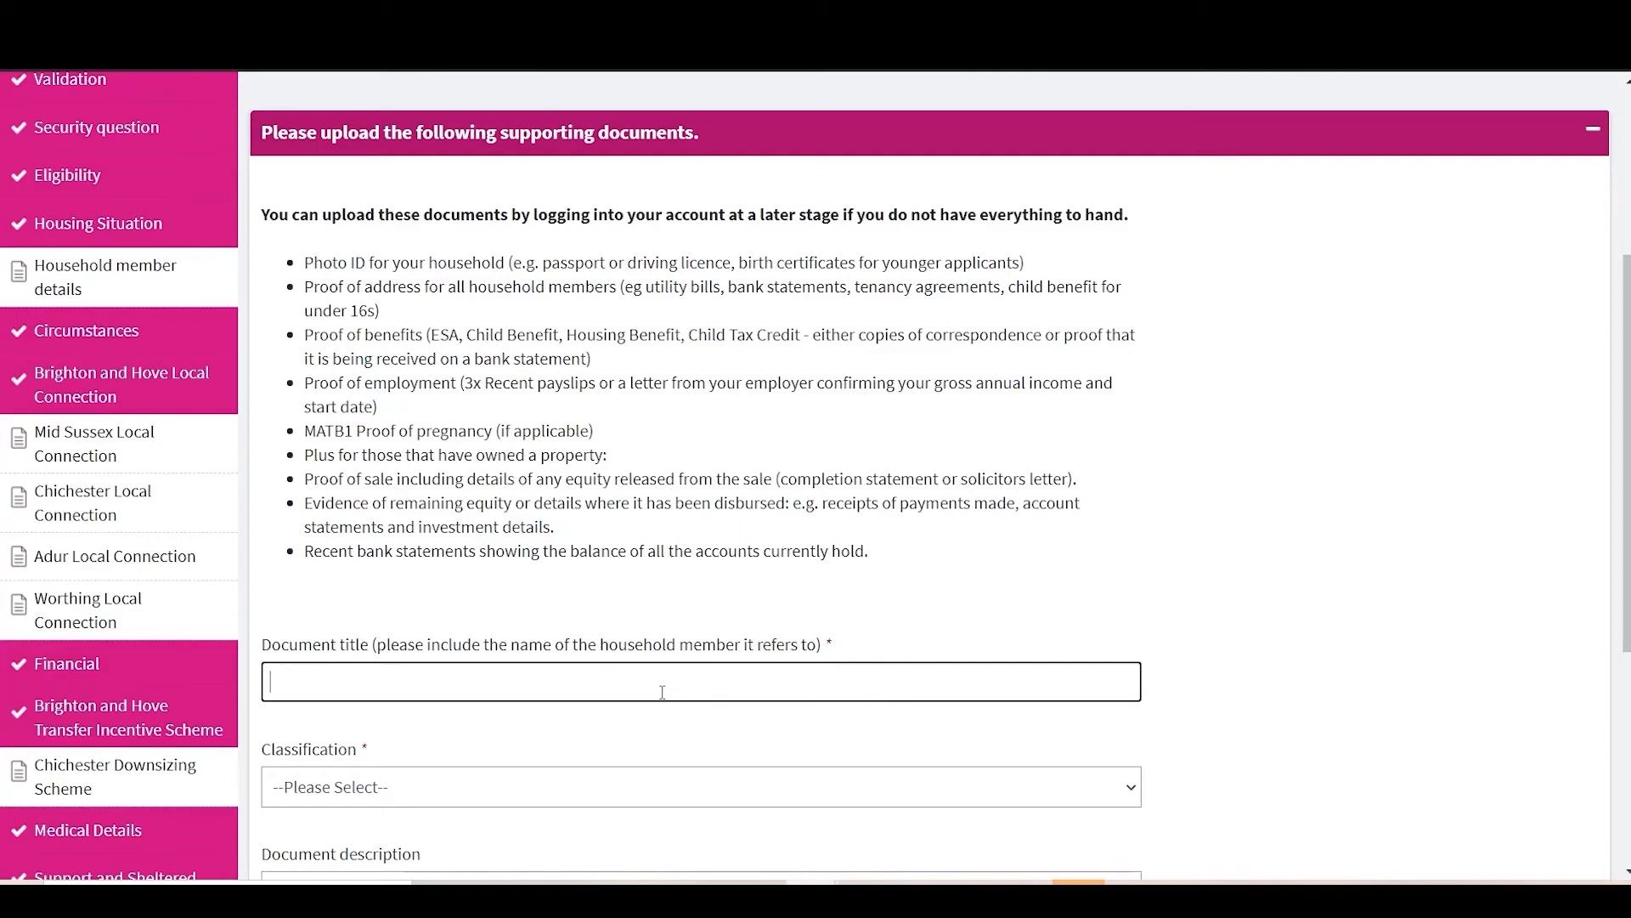
pyautogui.scroll(-1, 354, 585)
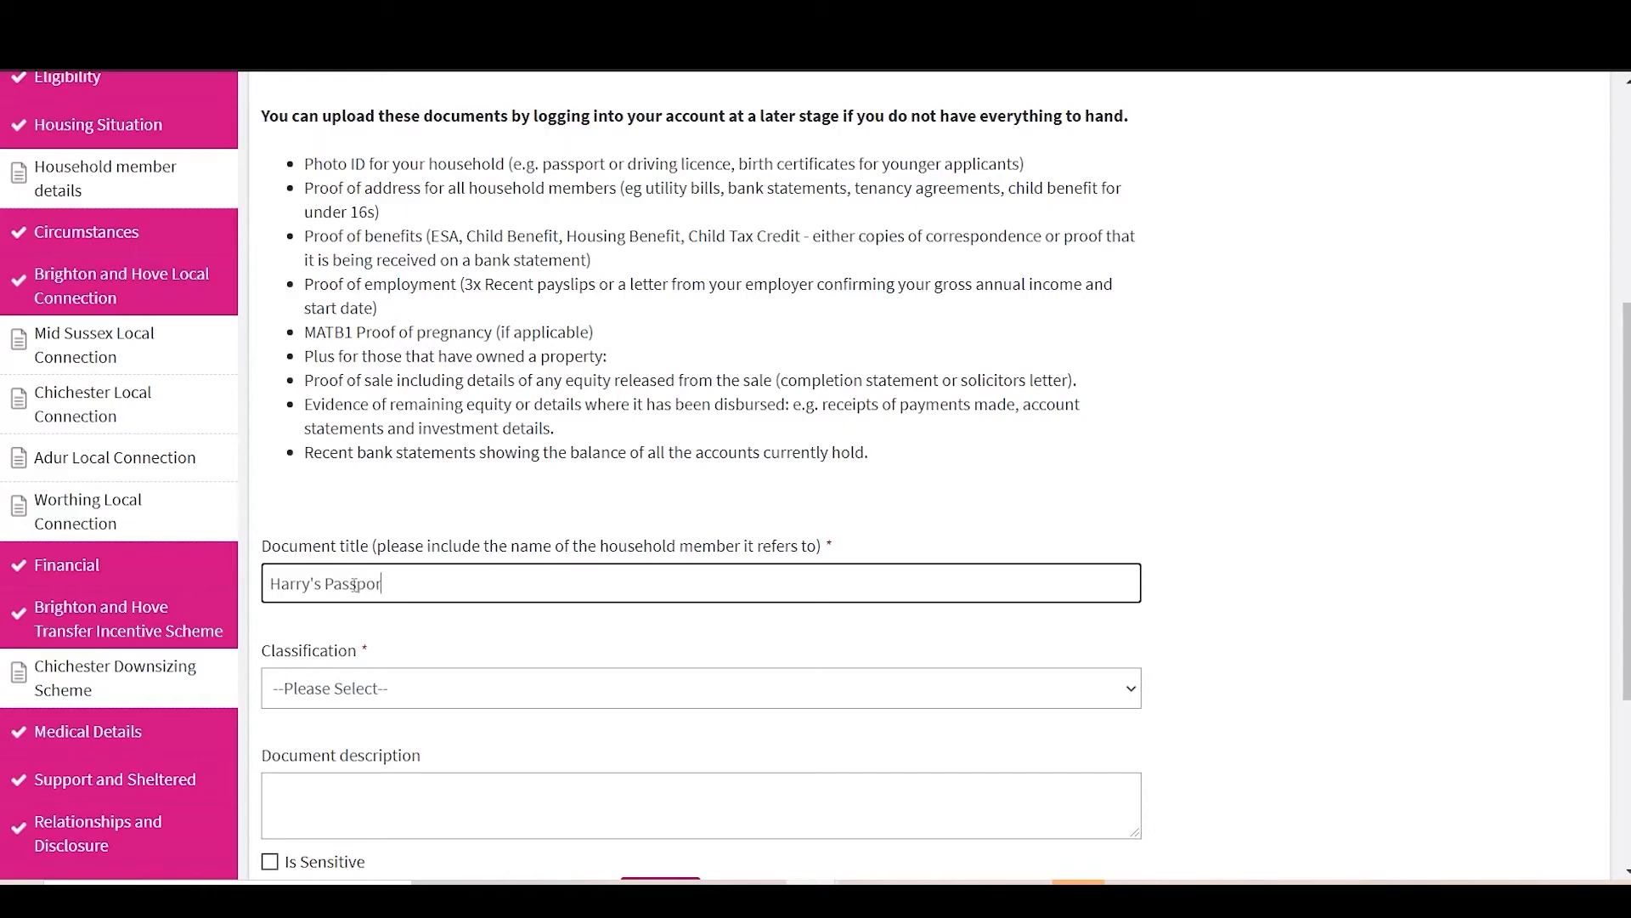
pyautogui.click(451, 687)
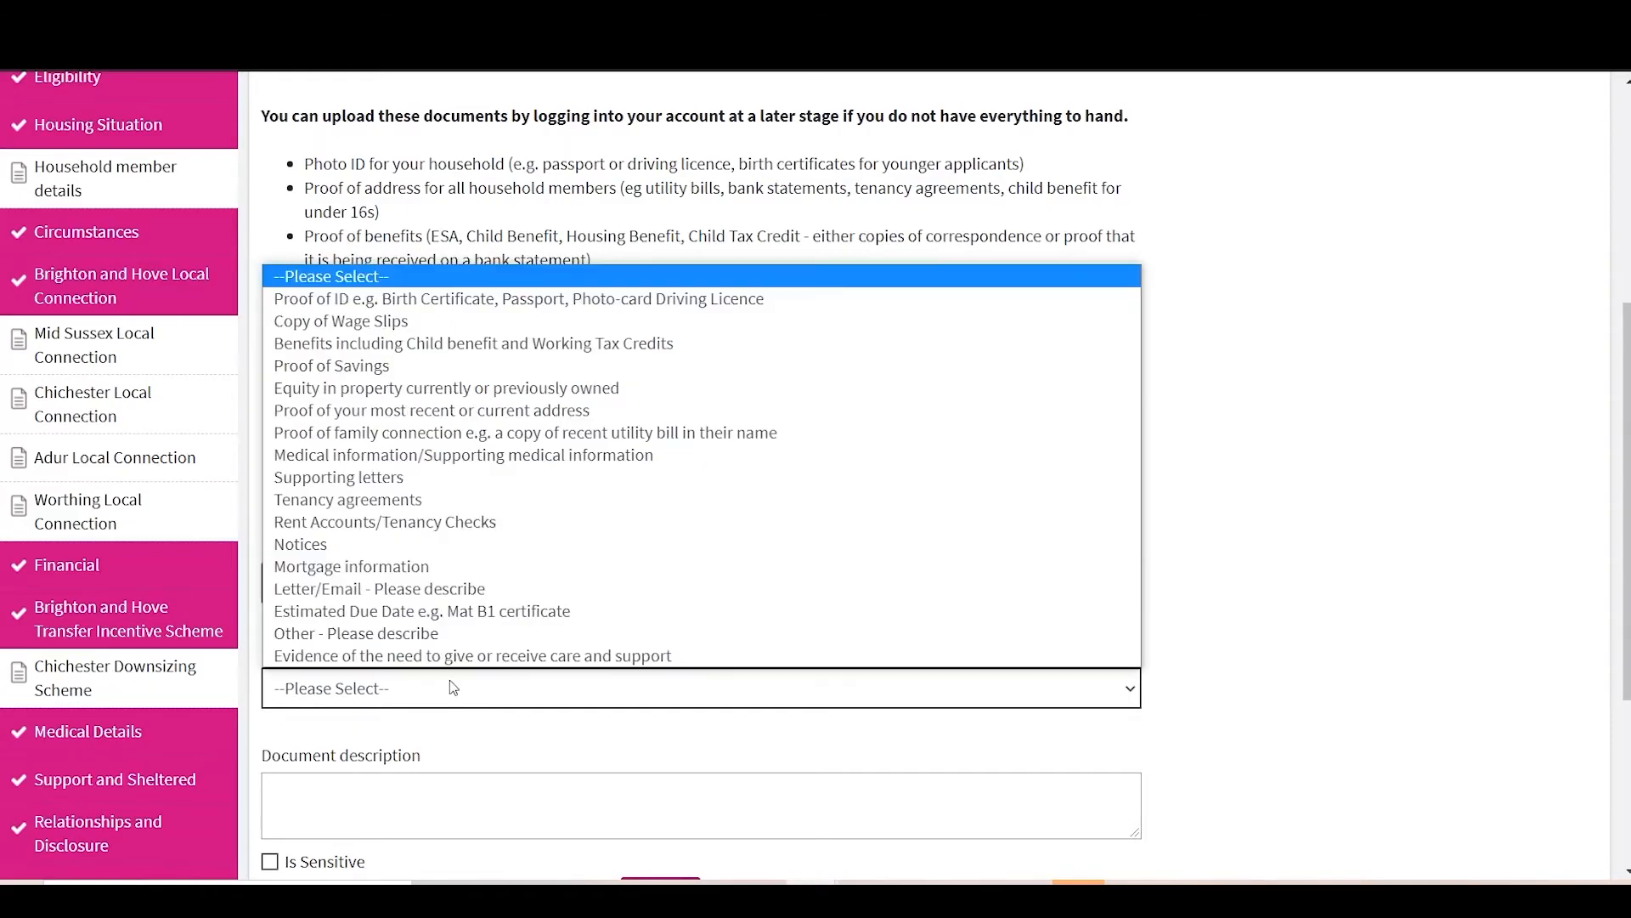
pyautogui.click(427, 299)
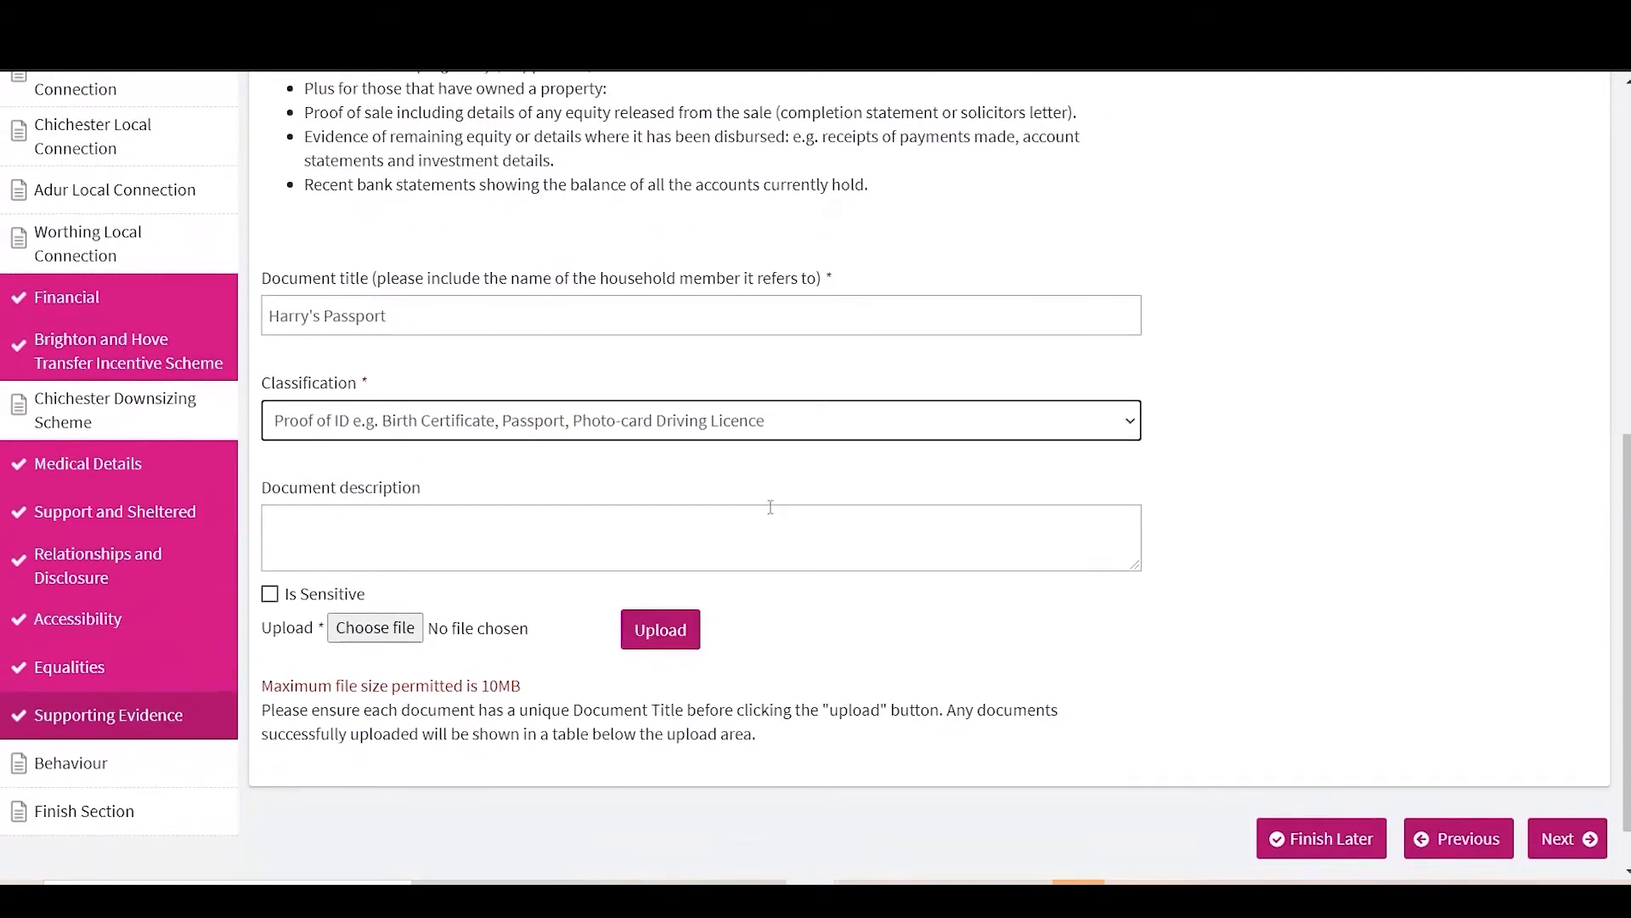
# Step: Describe the document as 'Passport', attach SHM User Guide V1.2.pdf, and upload it
pyautogui.click(441, 562)
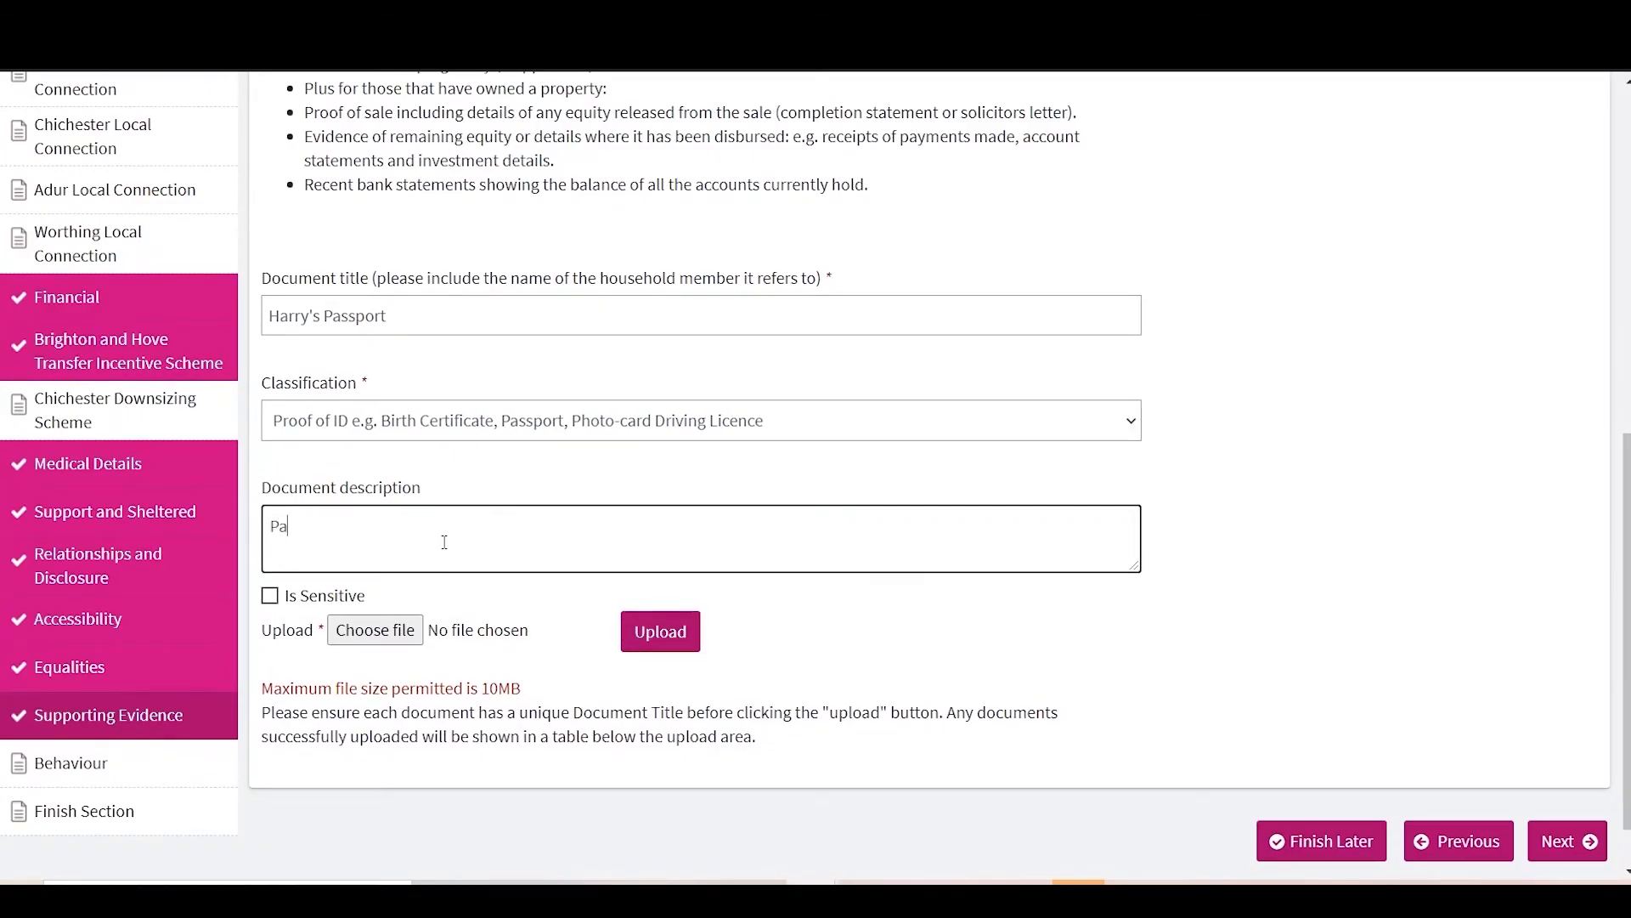
pyautogui.write('Passport')
pyautogui.click(411, 647)
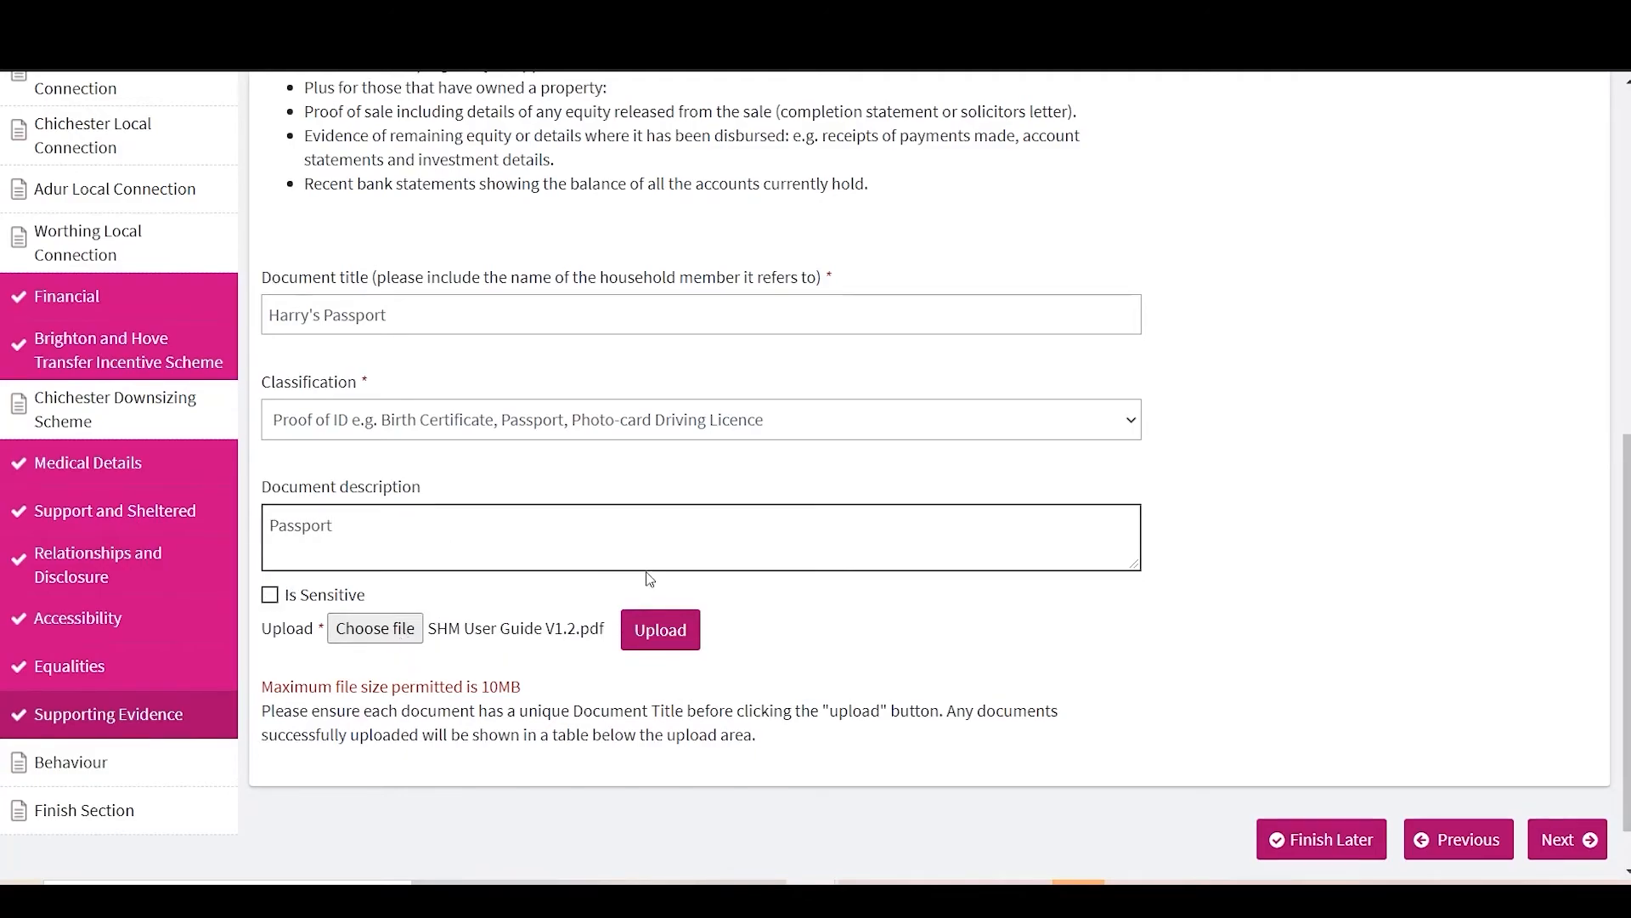
pyautogui.click(649, 619)
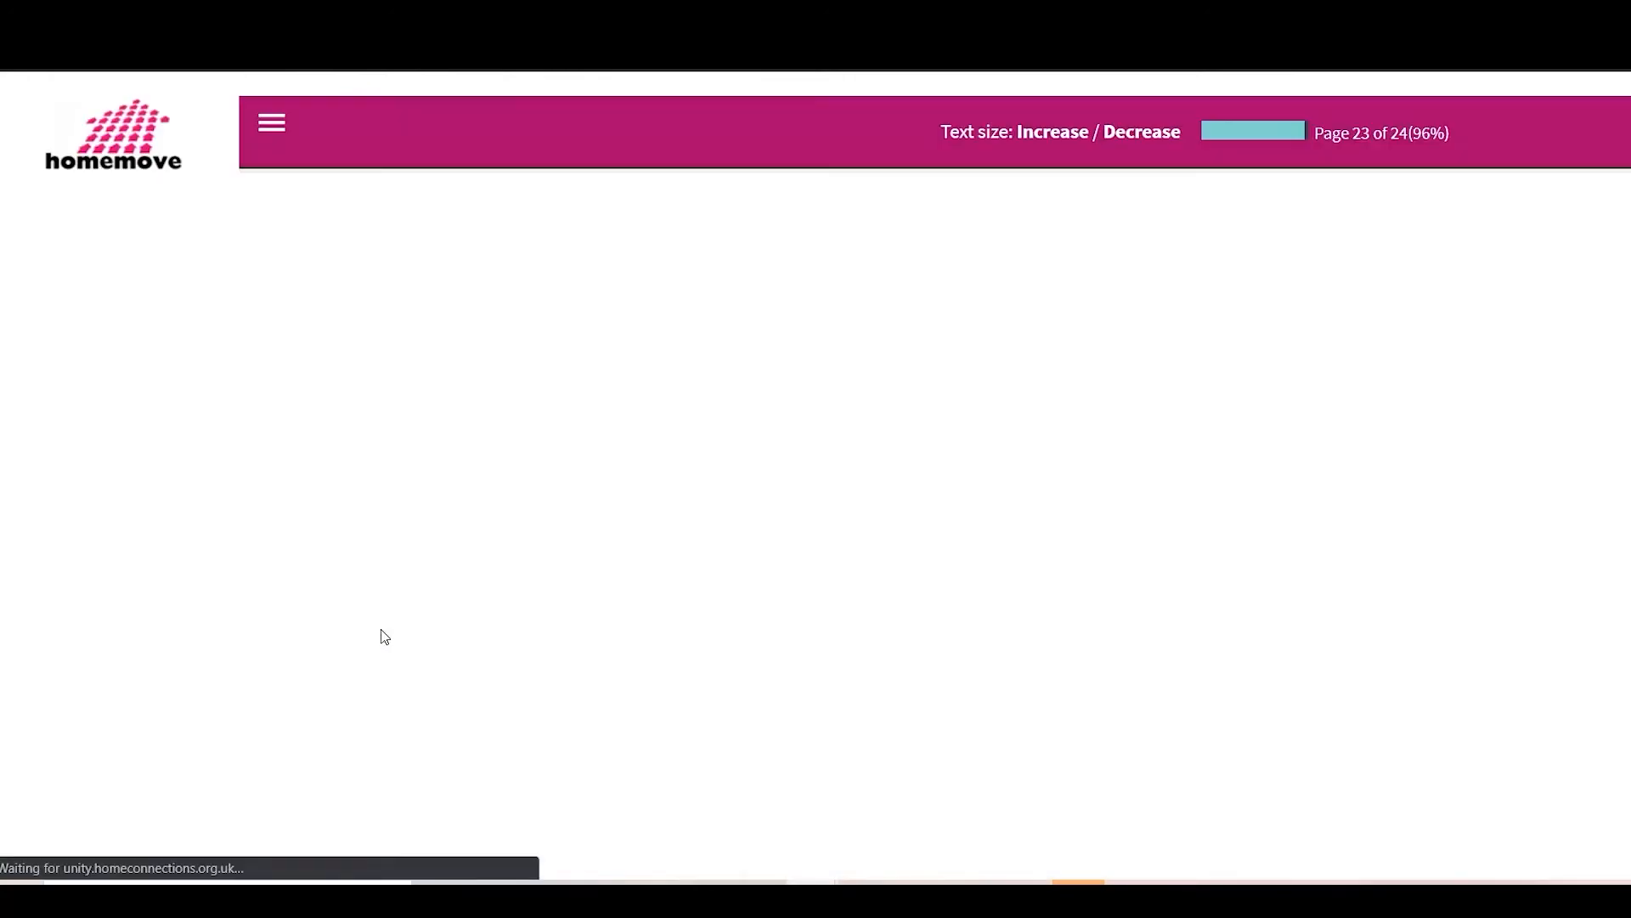
pyautogui.scroll(-3, 503, 627)
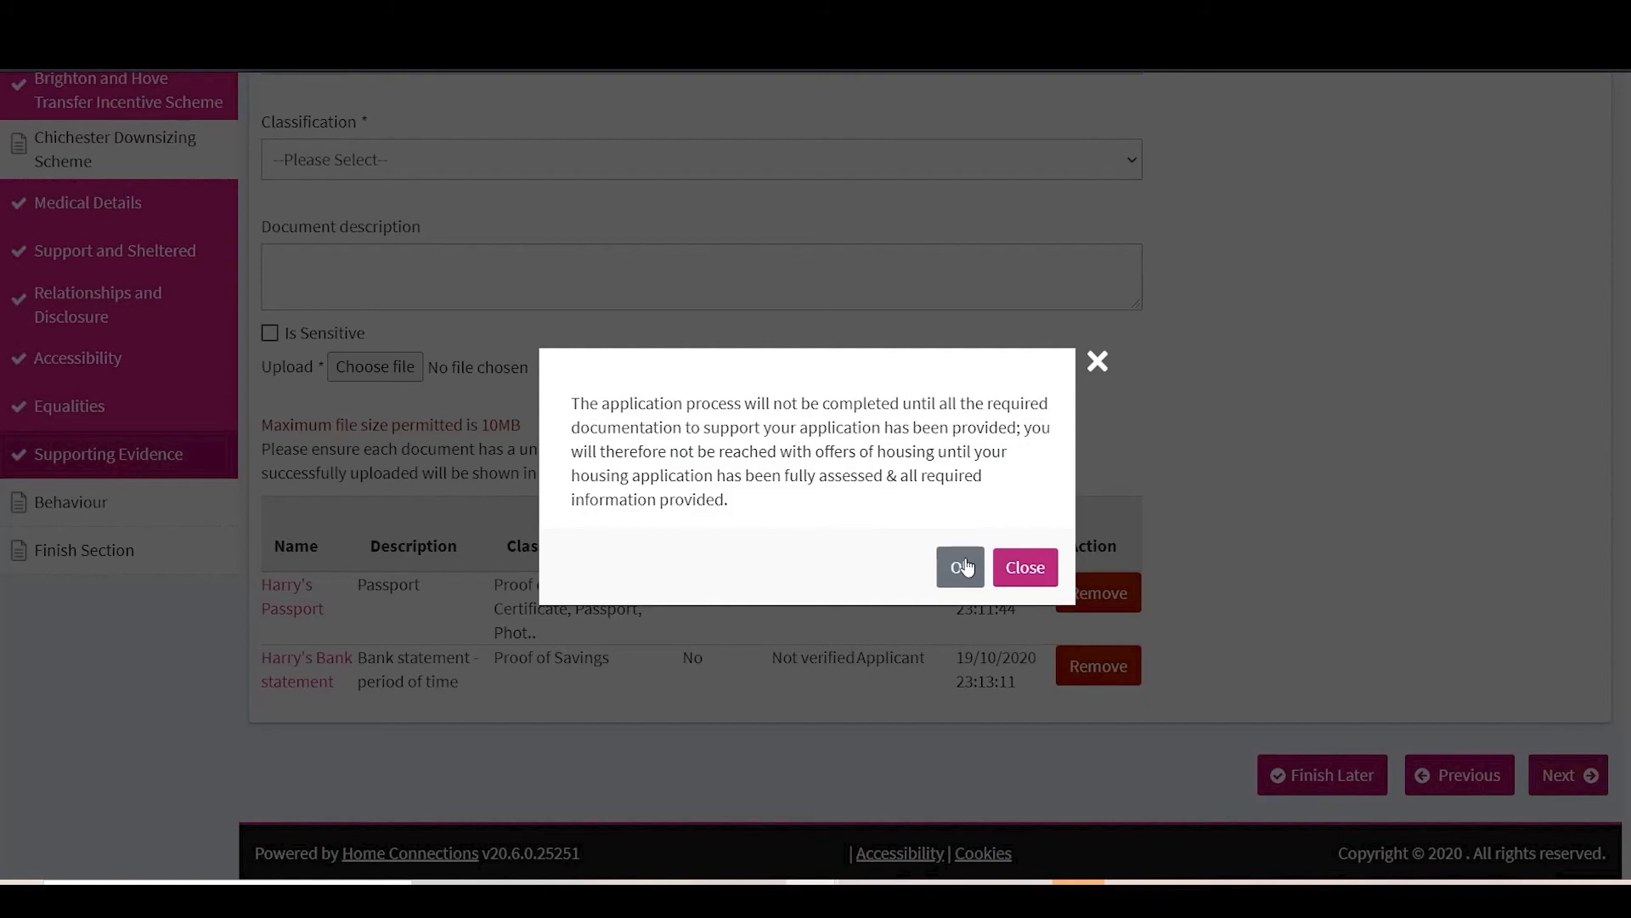
# Step: Acknowledge the outstanding-documentation notices and continue to the Behaviour page, page 24 of 24
pyautogui.click(967, 567)
pyautogui.click(1567, 784)
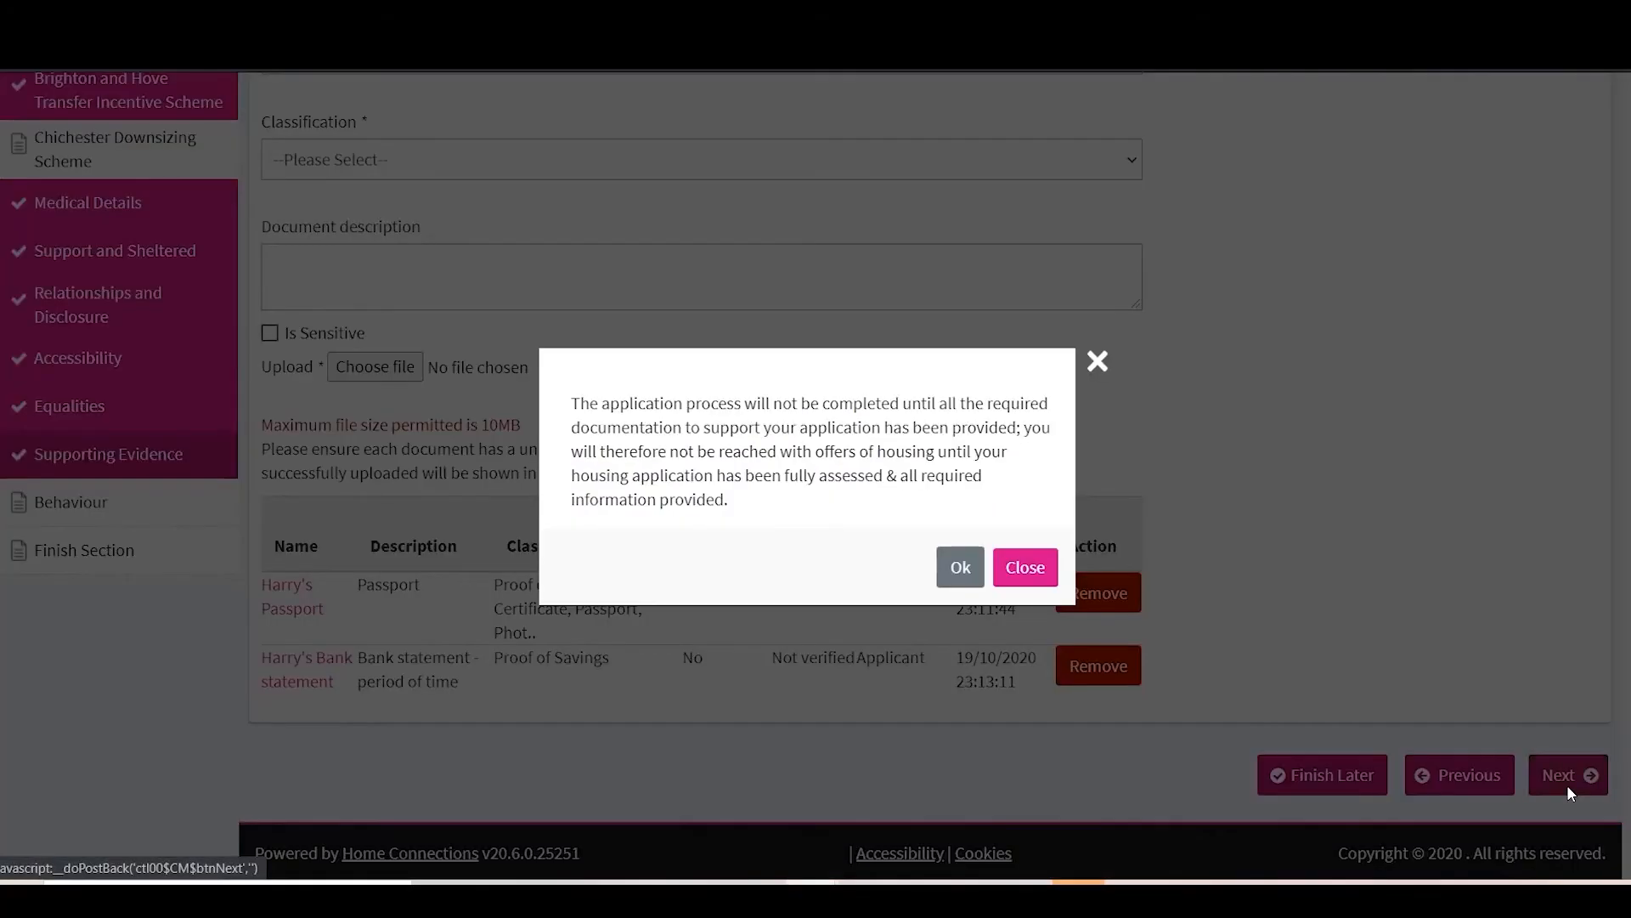
pyautogui.click(961, 567)
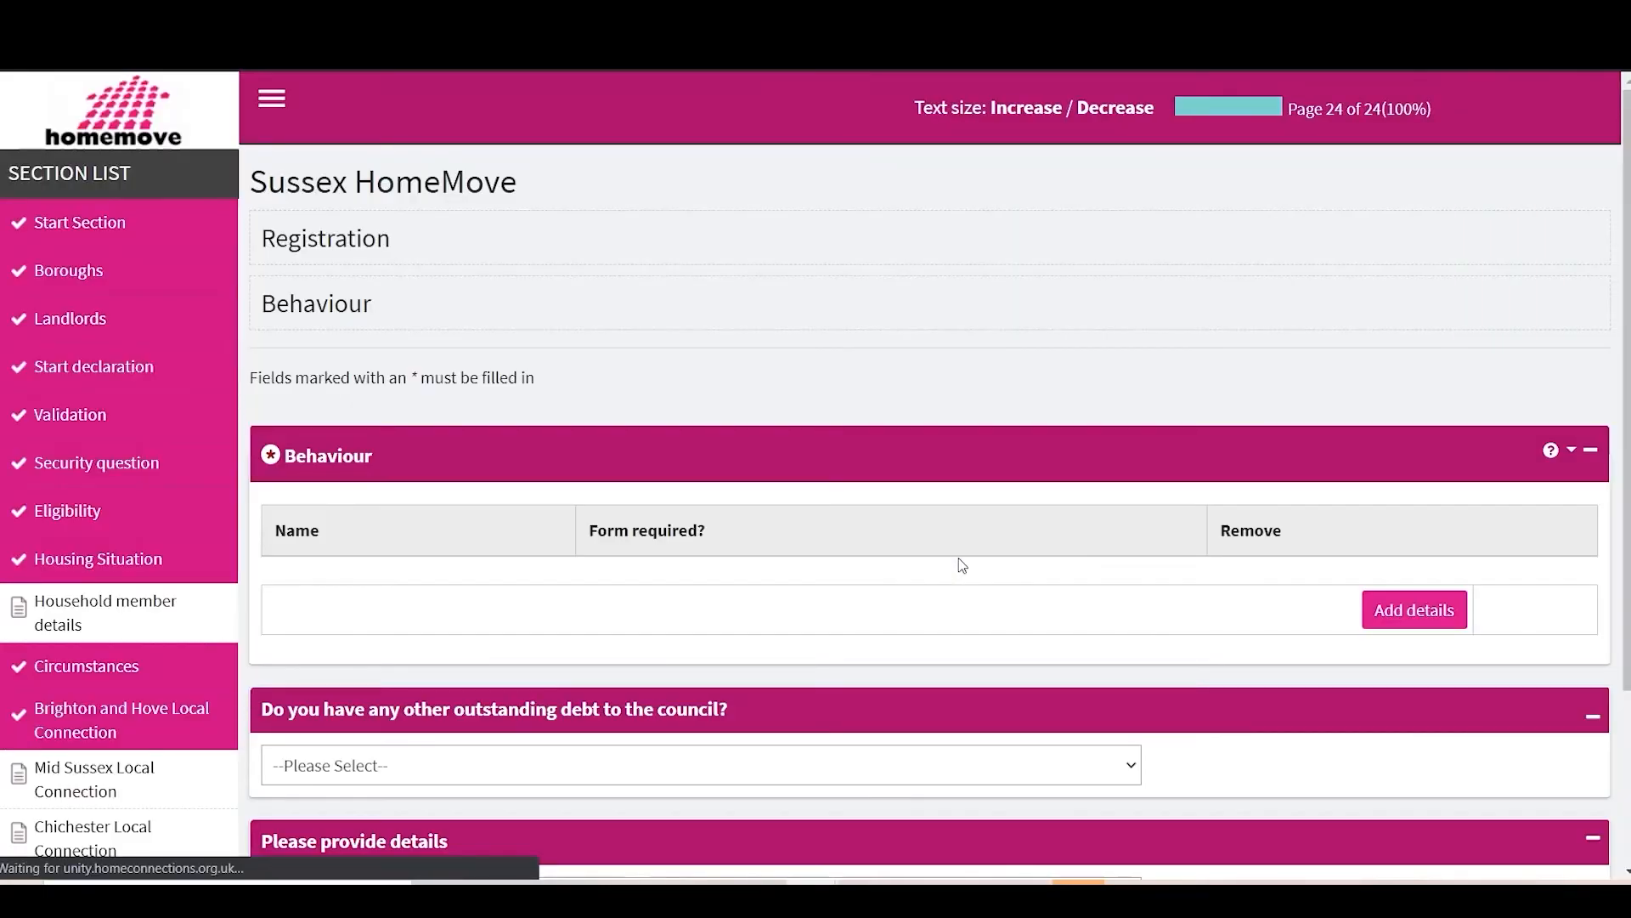
# Step: Open the Behaviour form and answer No to the first question and the rent arrears question
pyautogui.click(322, 636)
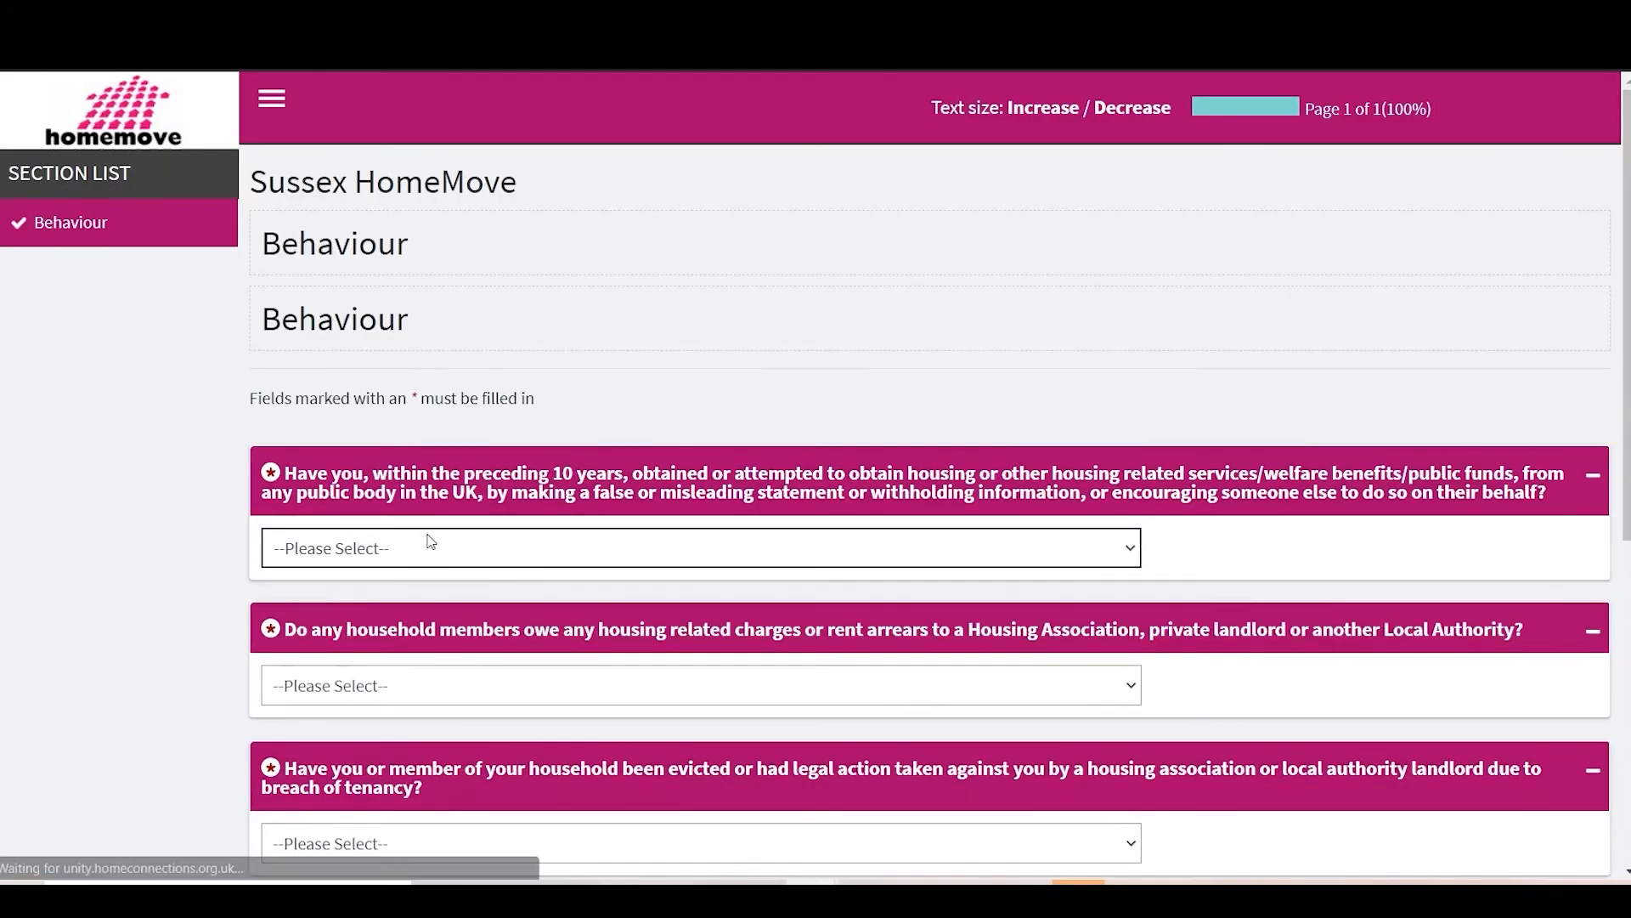
pyautogui.scroll(-3, 430, 537)
pyautogui.click(367, 361)
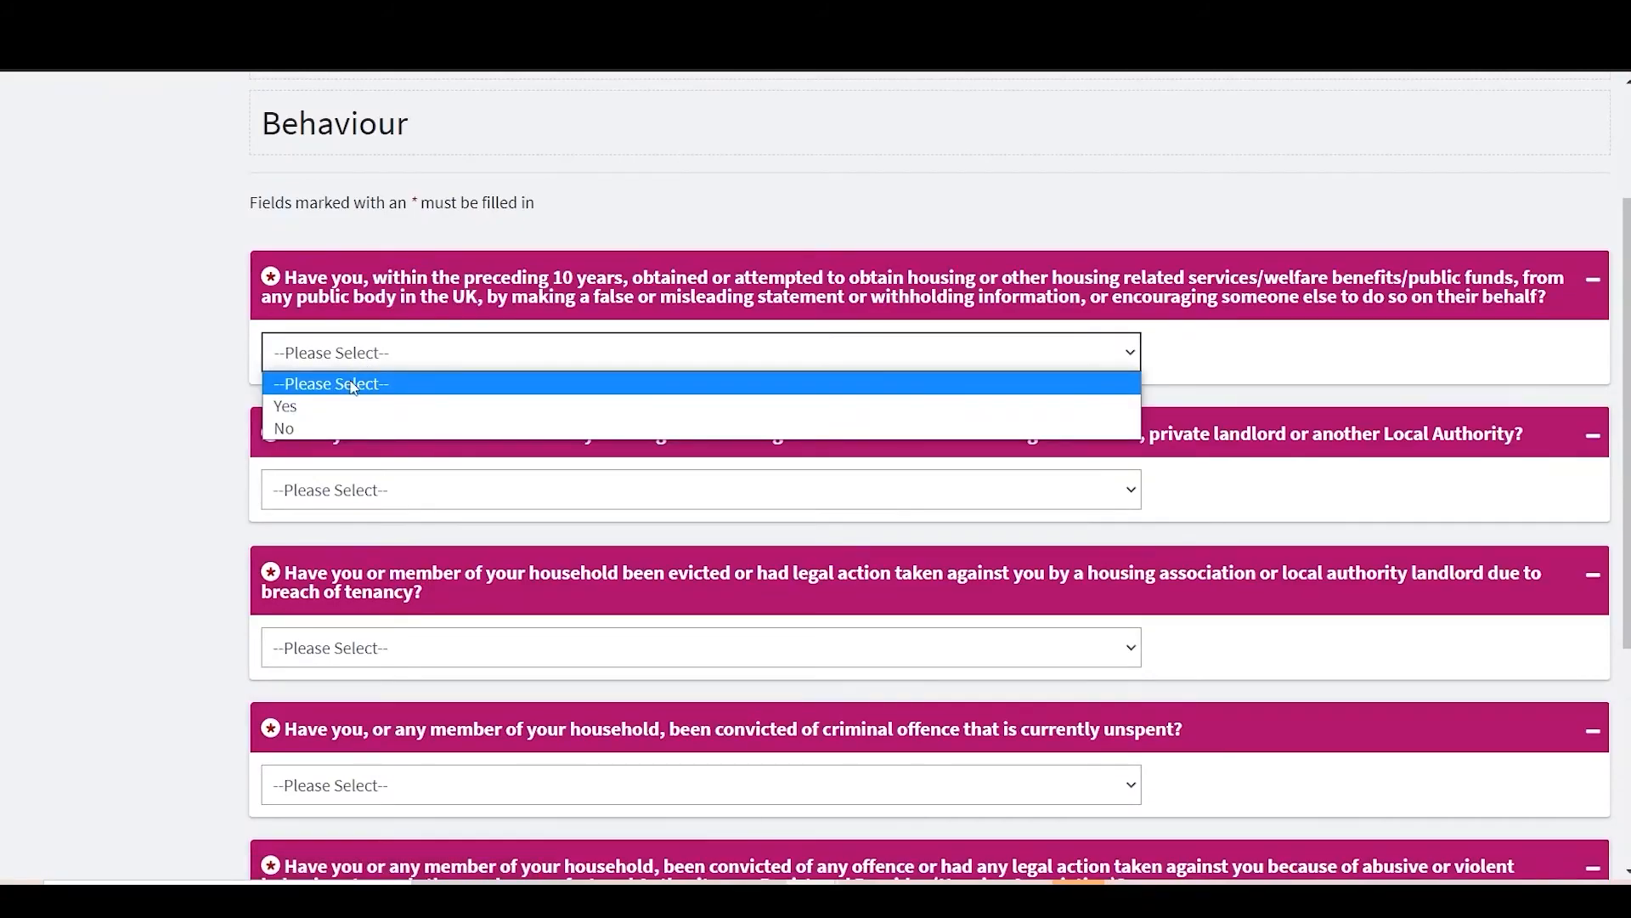
pyautogui.click(339, 409)
pyautogui.click(382, 361)
pyautogui.click(365, 427)
pyautogui.click(374, 494)
pyautogui.click(340, 567)
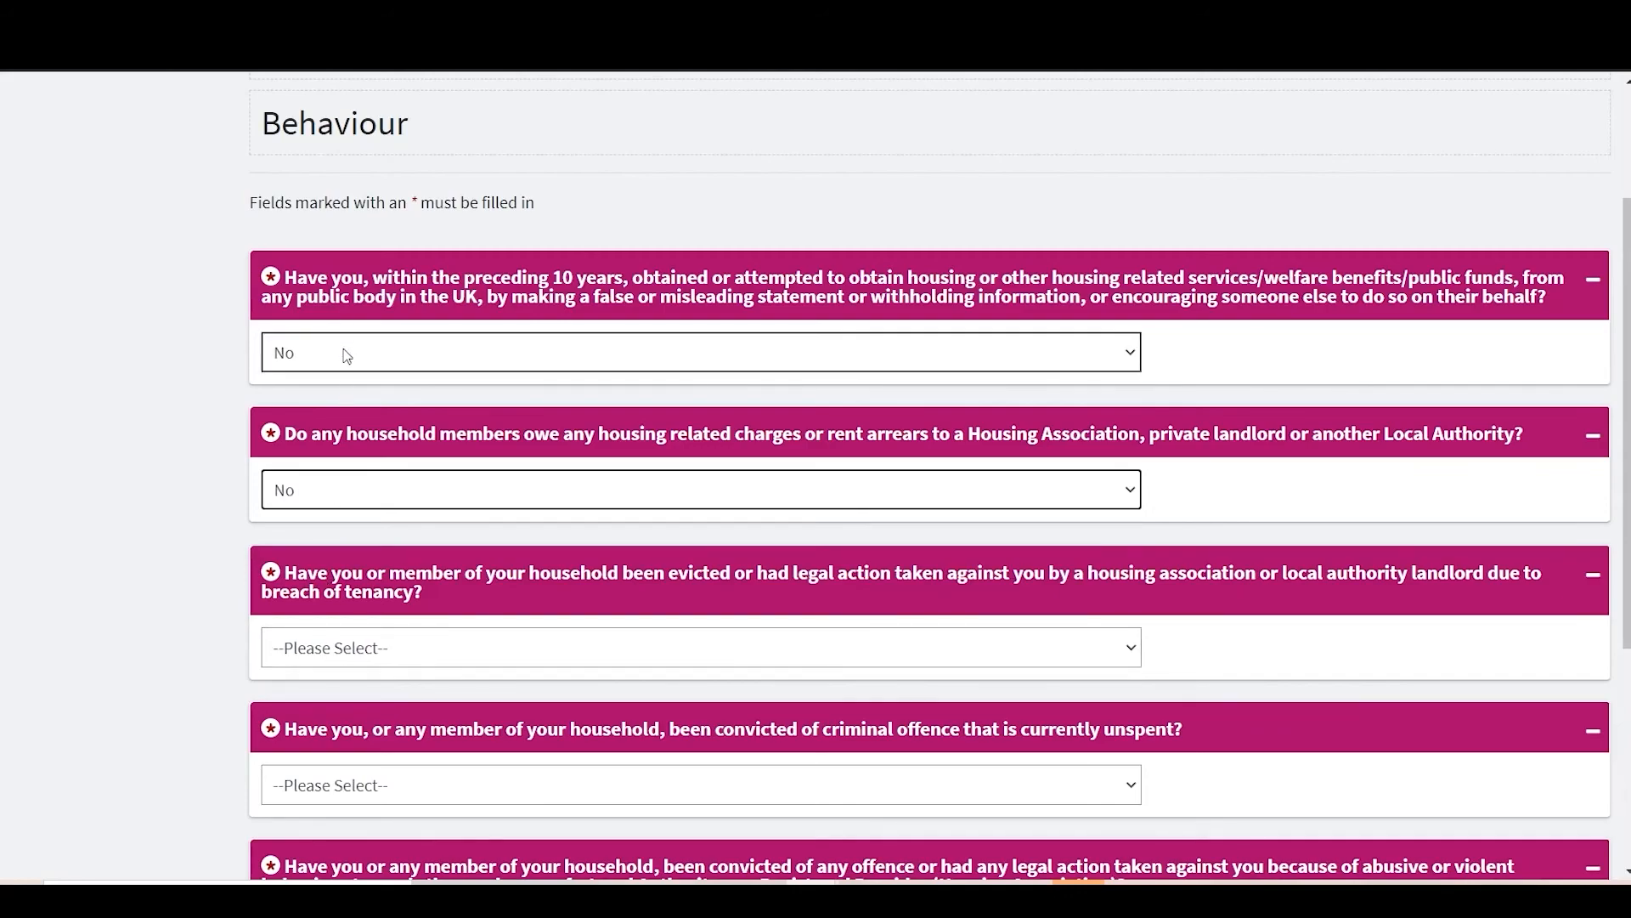
pyautogui.click(347, 356)
pyautogui.click(349, 408)
pyautogui.click(396, 360)
pyautogui.click(401, 430)
# Step: Answer No to the eviction, unspent conviction, abusive behaviour and Probation Officer questions, then save
pyautogui.click(372, 643)
pyautogui.click(361, 722)
pyautogui.click(359, 777)
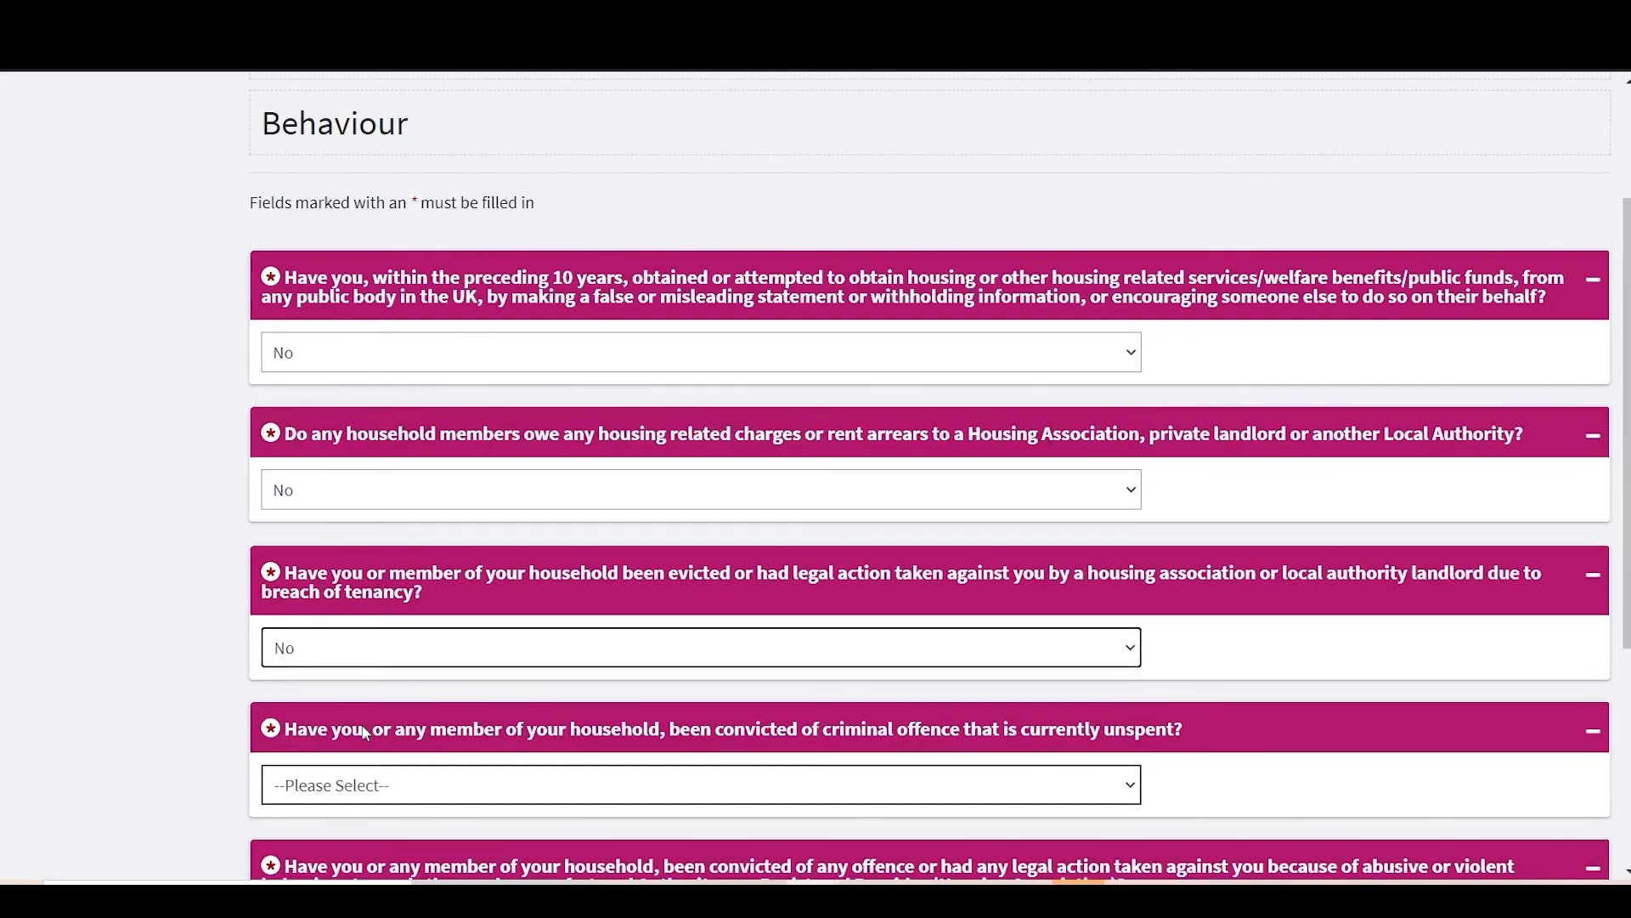
pyautogui.click(360, 858)
pyautogui.scroll(-3, 359, 764)
pyautogui.click(382, 695)
pyautogui.click(466, 775)
pyautogui.scroll(-2, 466, 731)
pyautogui.click(466, 690)
pyautogui.click(722, 765)
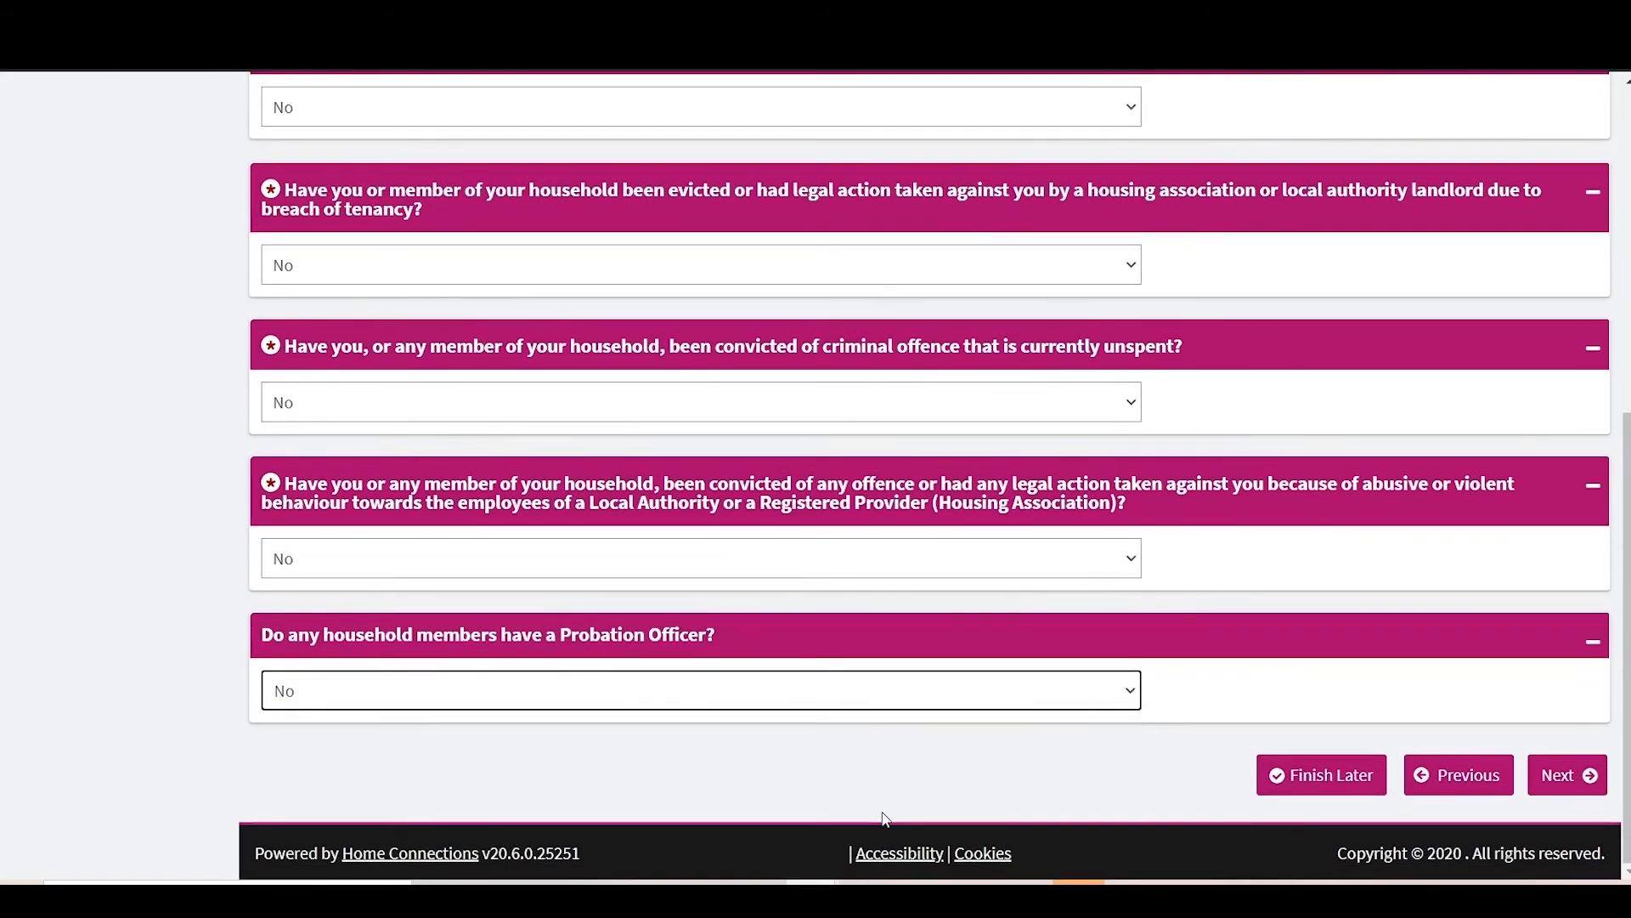
pyautogui.click(1567, 774)
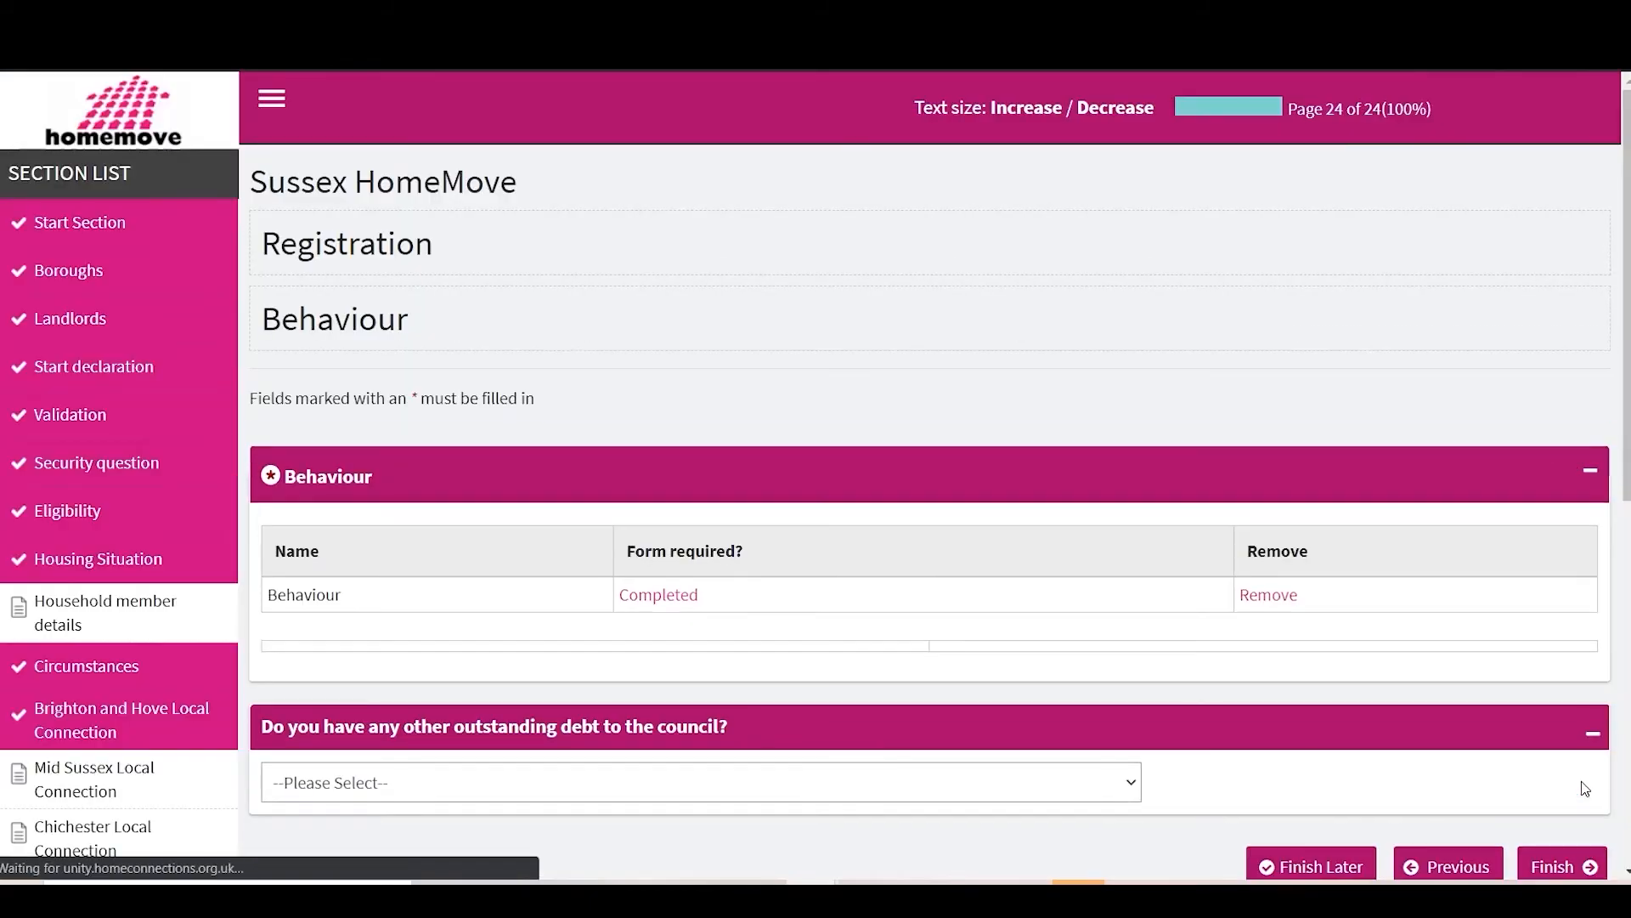
# Step: Answer Yes to outstanding council debt with details '£300 rent arrear' and submit the application
pyautogui.scroll(-3, 1096, 592)
pyautogui.click(656, 515)
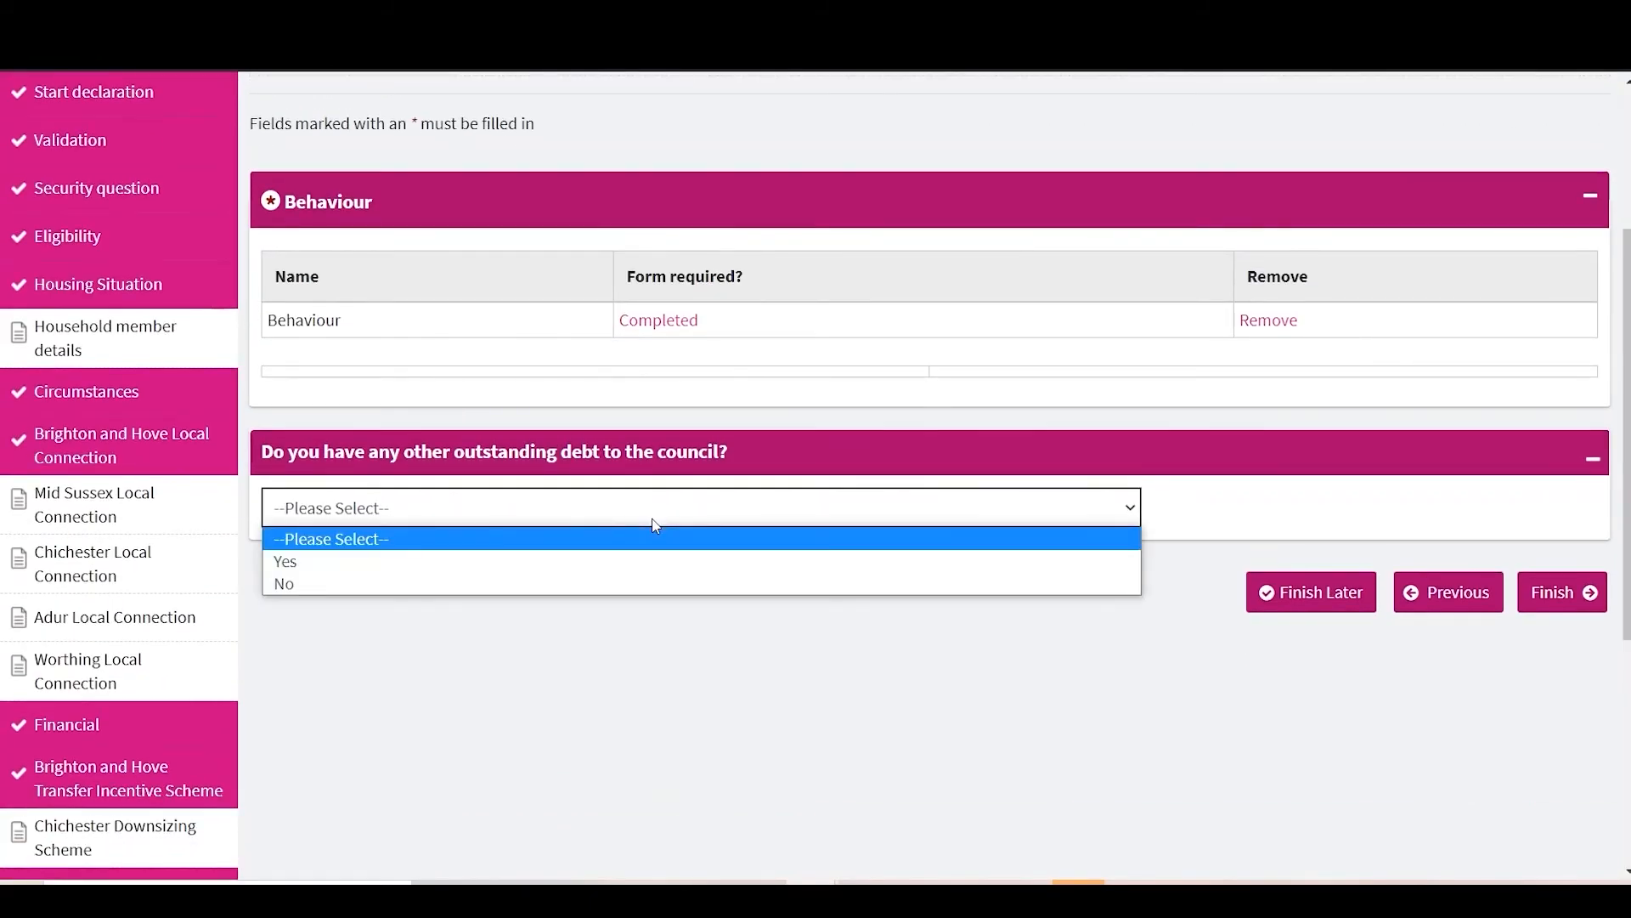
pyautogui.click(576, 562)
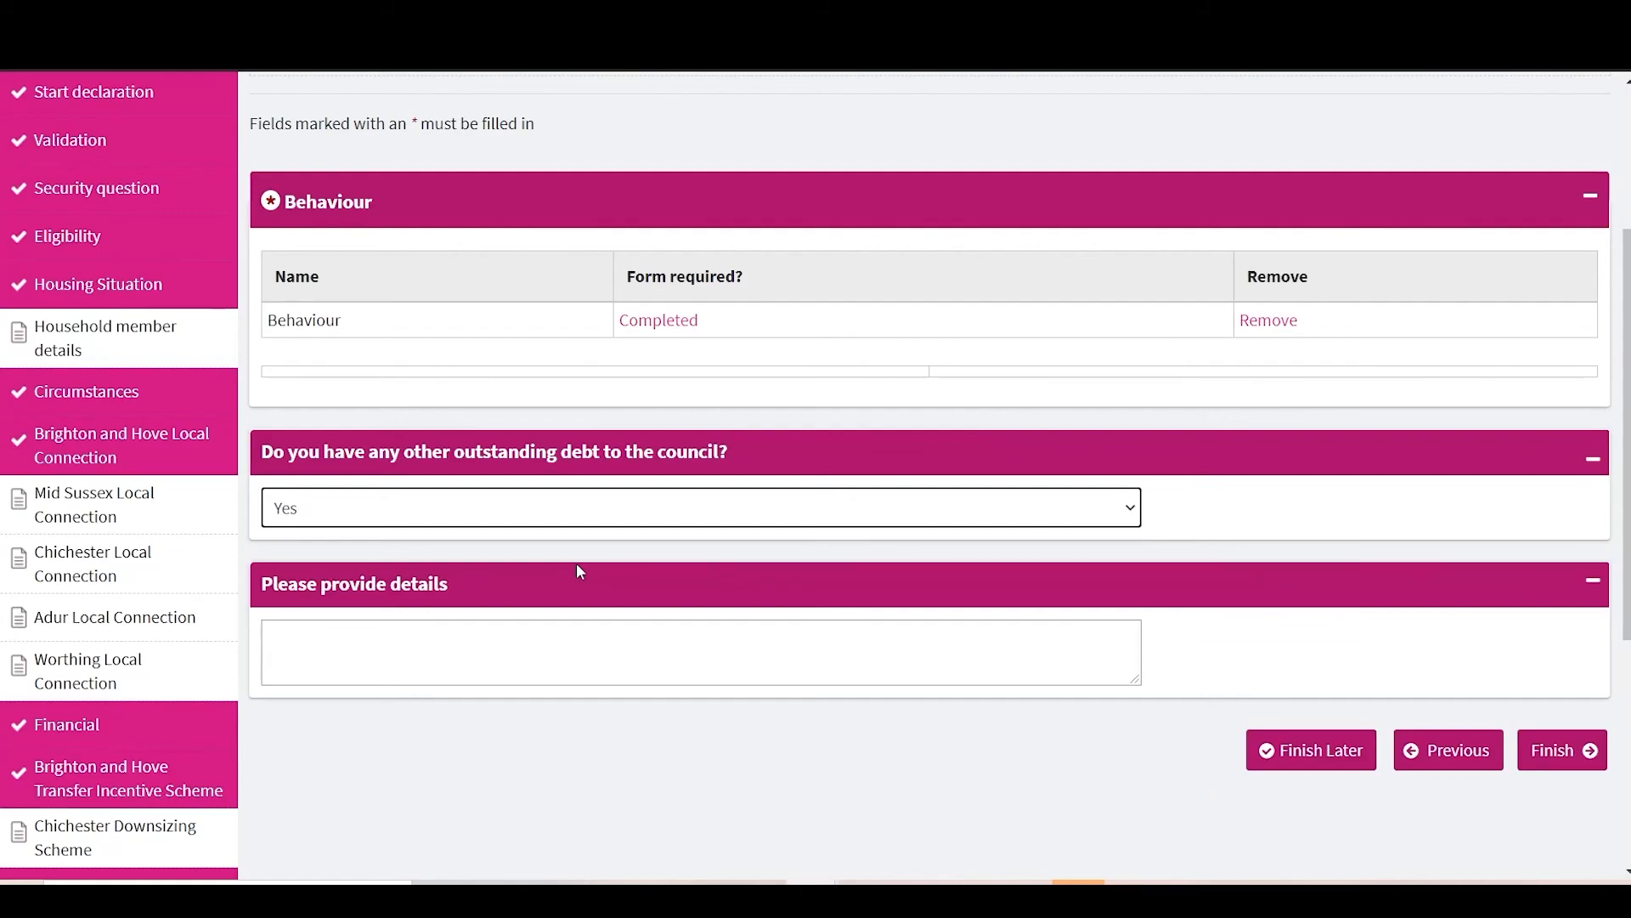
pyautogui.click(511, 630)
pyautogui.write('£300 rent arrear')
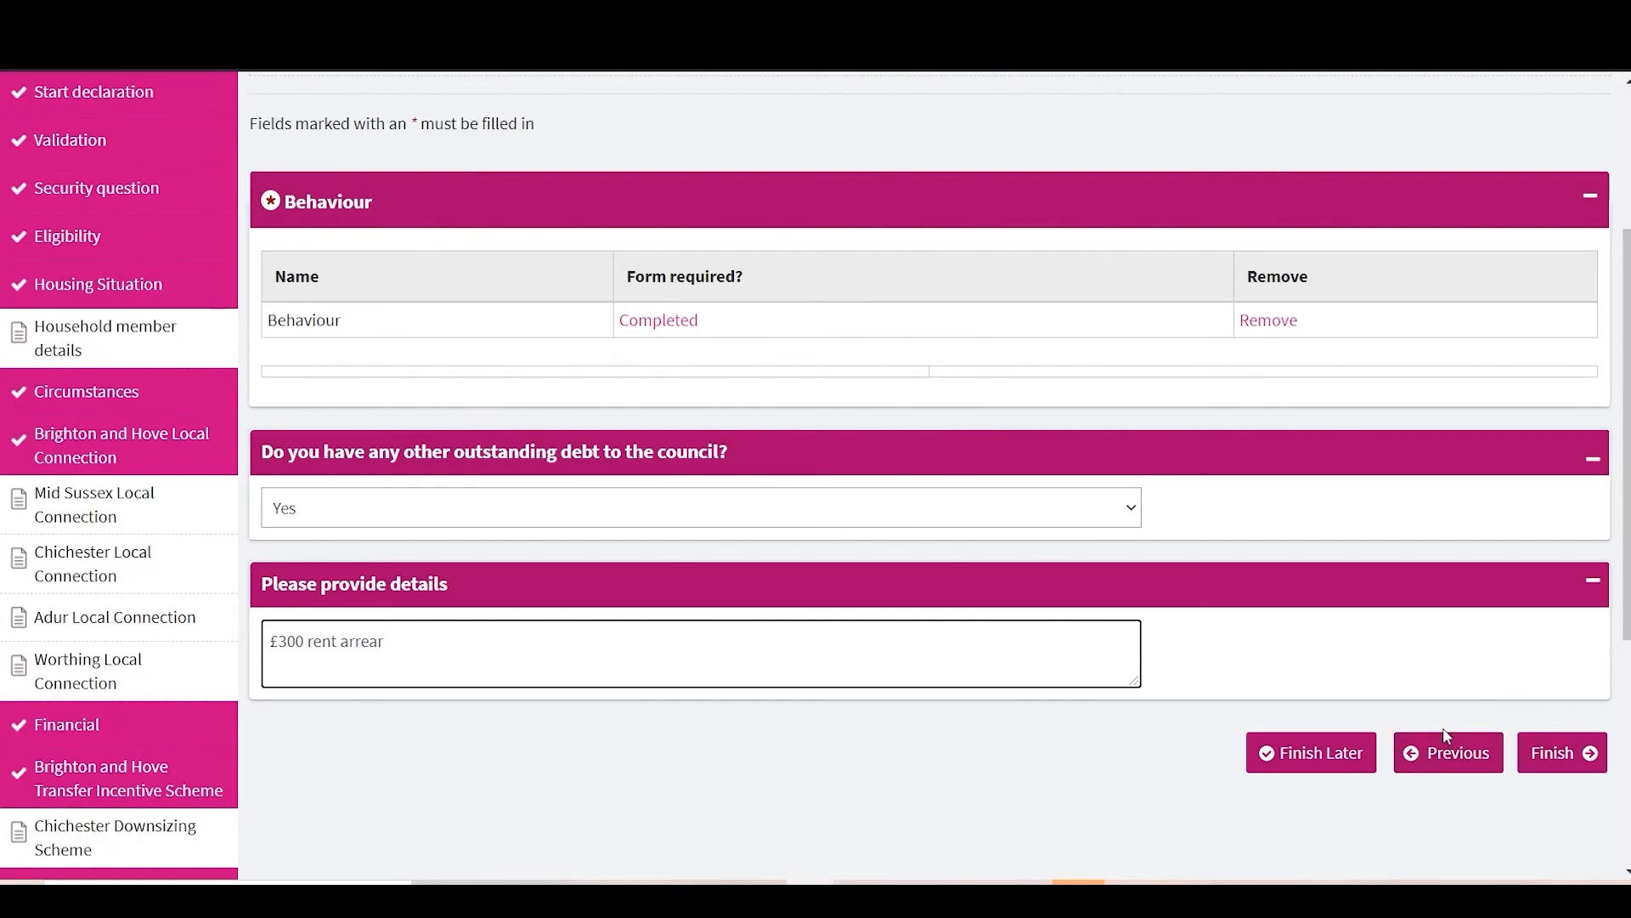
pyautogui.click(1577, 763)
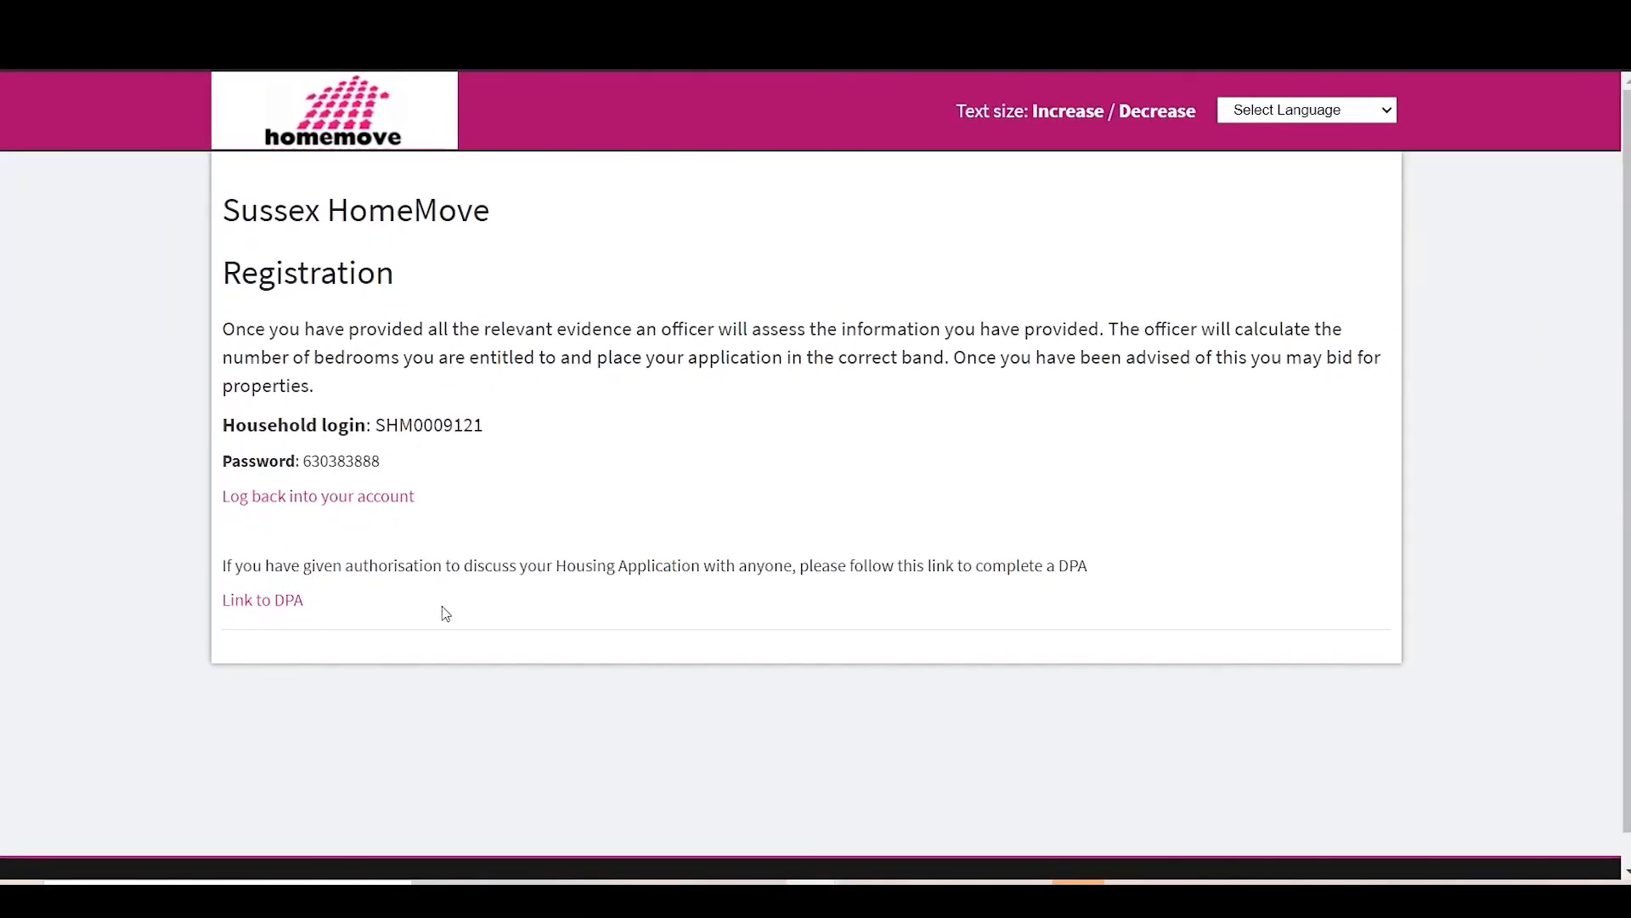
pyautogui.click(275, 610)
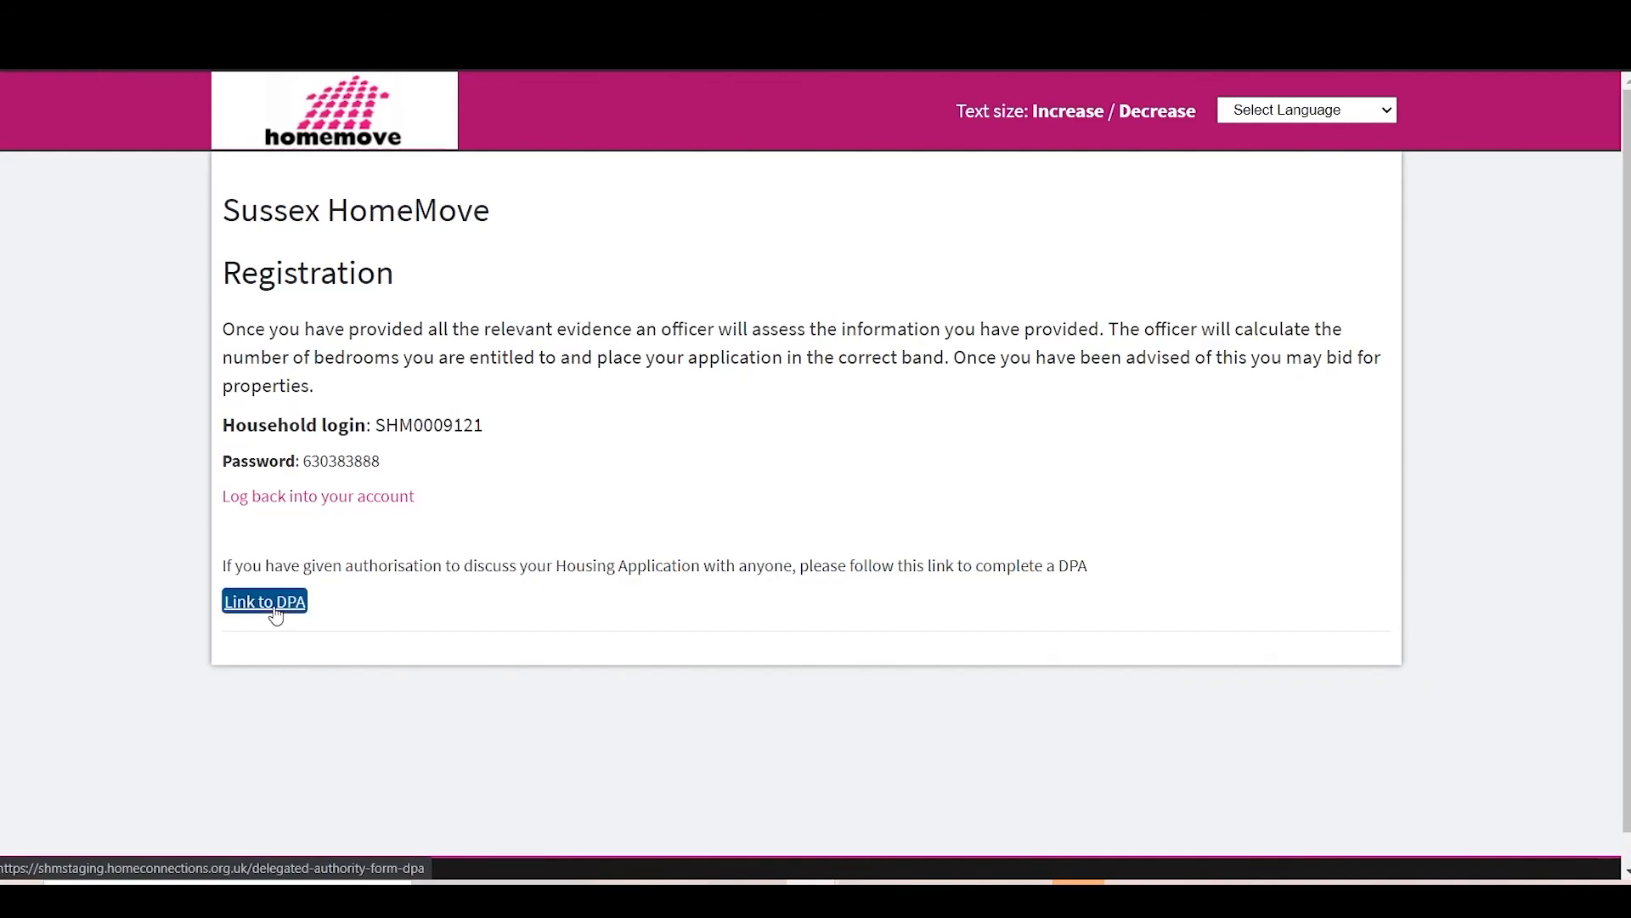